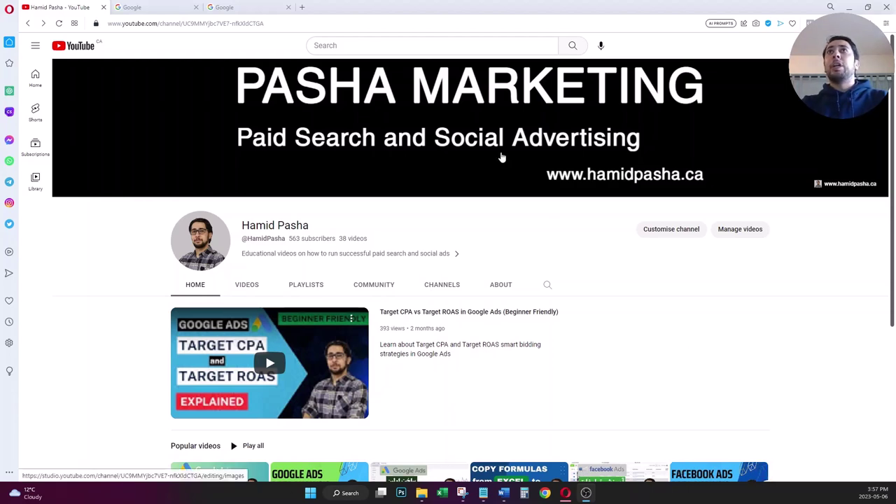
- Search Google for 'looker studio' and open the Looker Studio Overview site
left_click(255, 7)
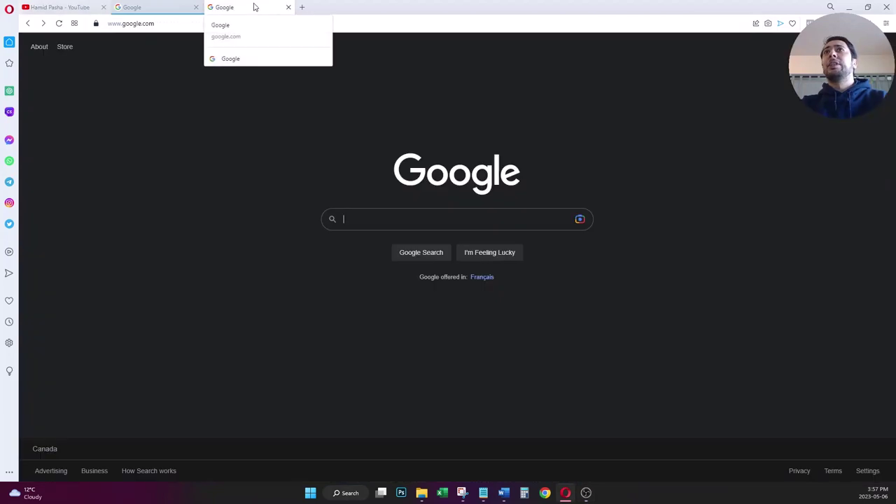
left_click(537, 221)
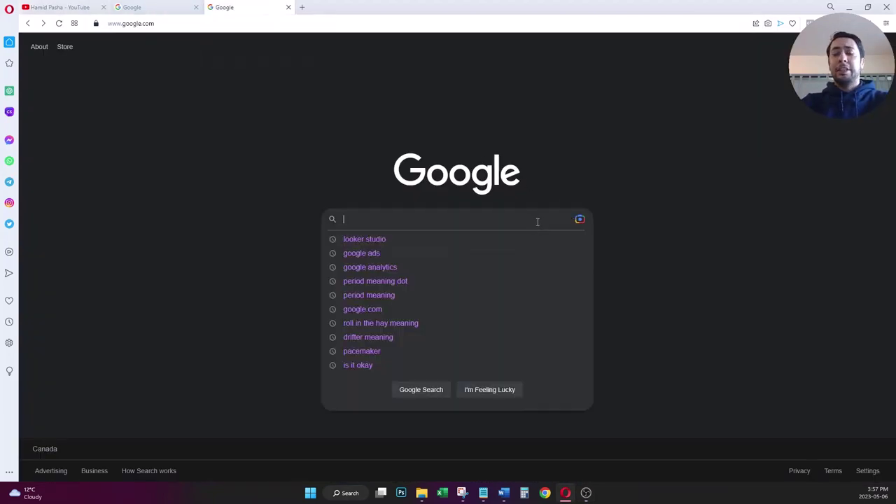
type("loo")
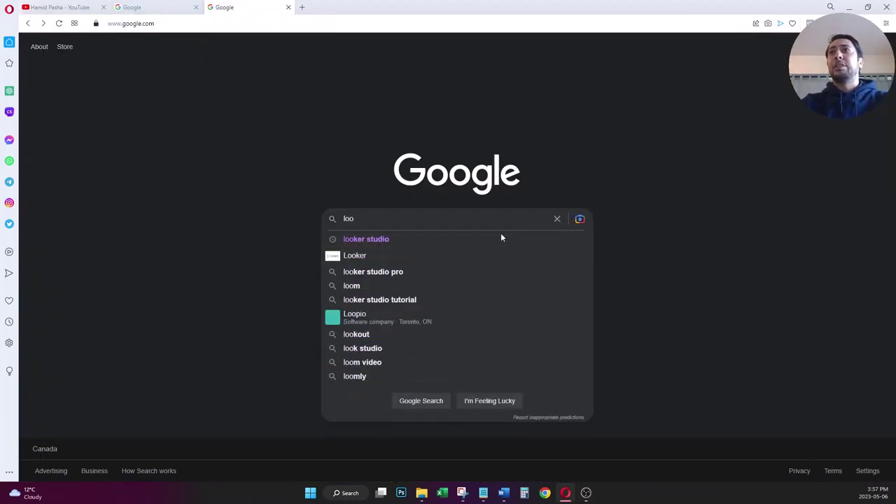
left_click(474, 246)
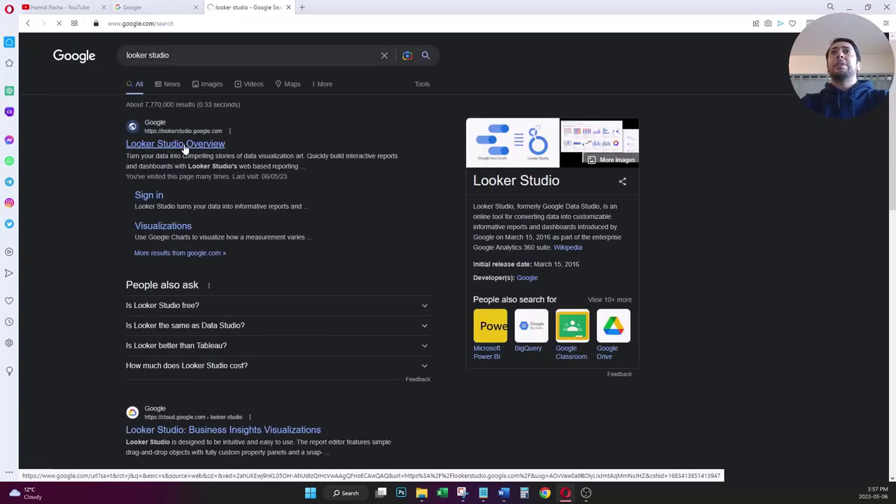
left_click(184, 145)
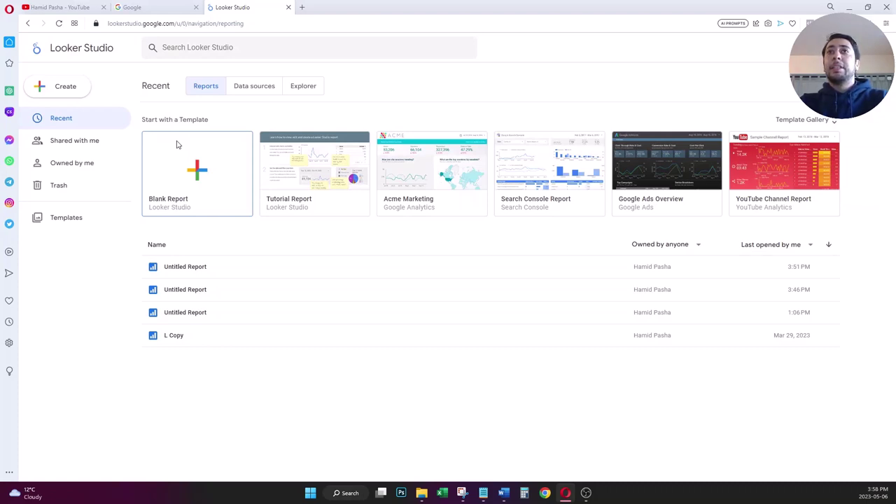
- Start a new report from the Blank Report template
left_click(214, 184)
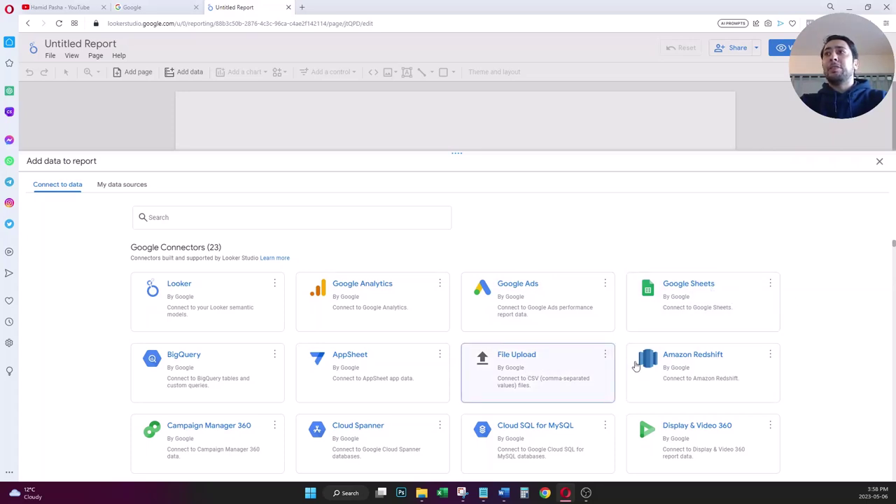
- Add the Google Ads connector with the ad account's Overall Account Fields to the report
scroll(822, 336, "down", 2)
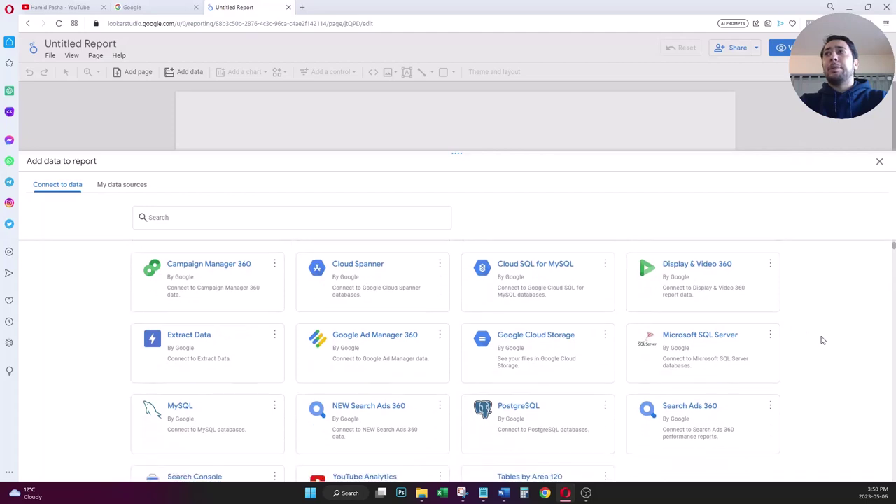
scroll(822, 340, "down", 2)
scroll(822, 340, "up", 4)
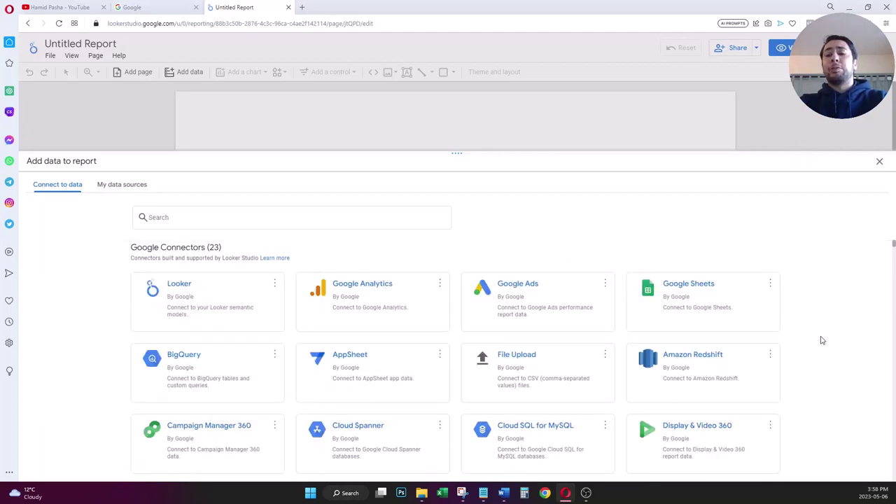
left_click(564, 306)
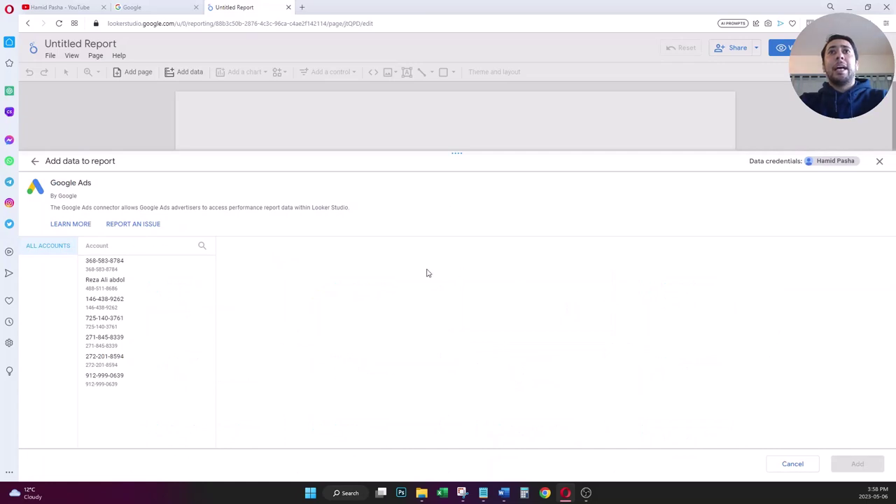
left_click(130, 326)
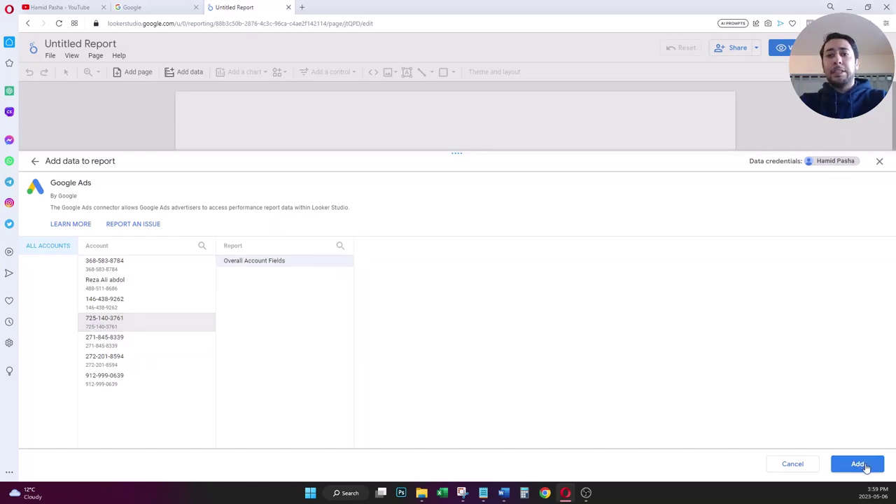
left_click(866, 467)
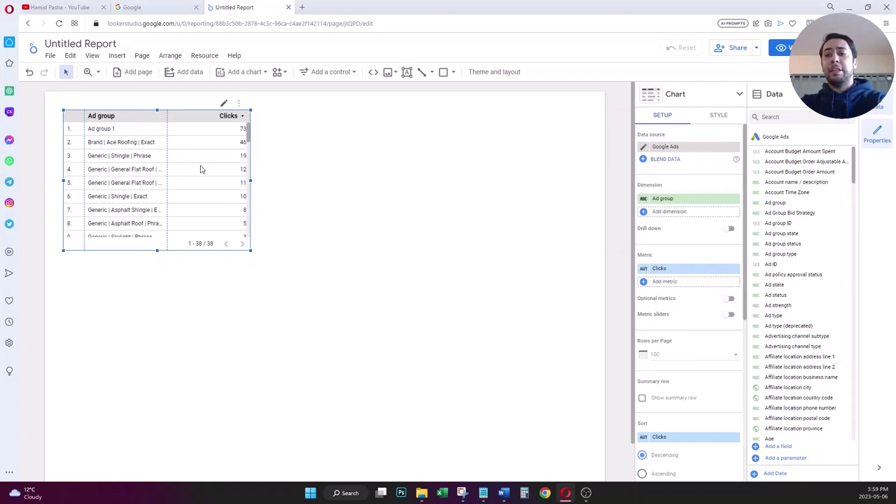
- Delete the auto-generated Ad group and Clicks table from the canvas
key("Delete")
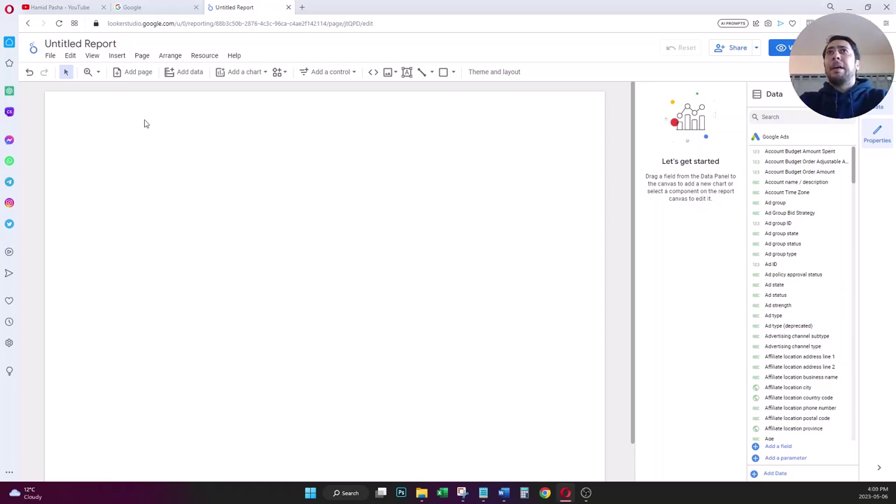
- Draw a text box near the page's top left reading 'Generic'
left_click(116, 56)
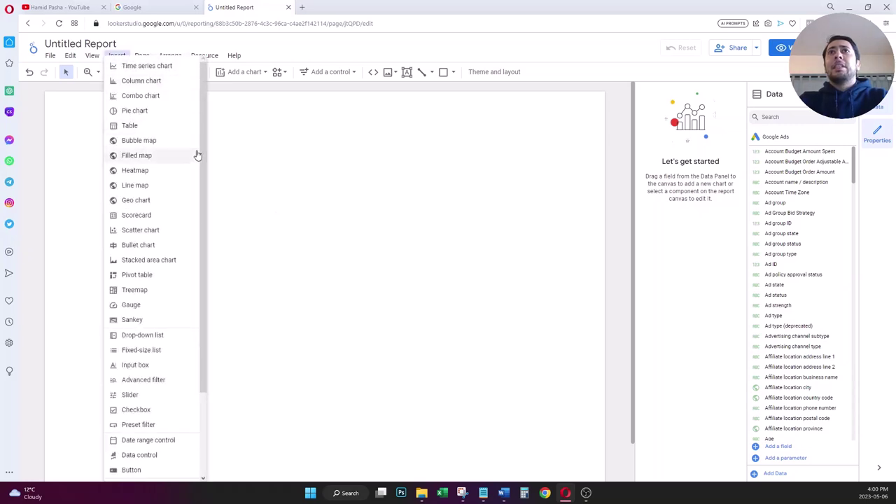
left_click_drag(204, 149, 216, 269)
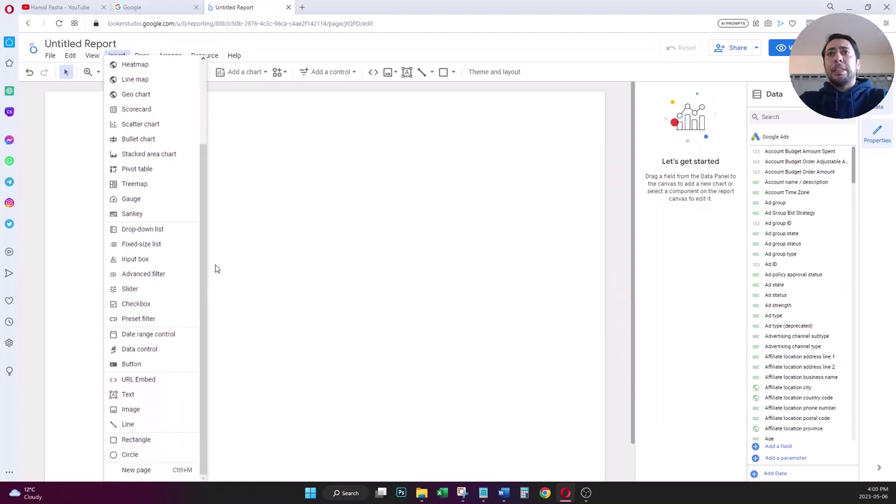
left_click(134, 397)
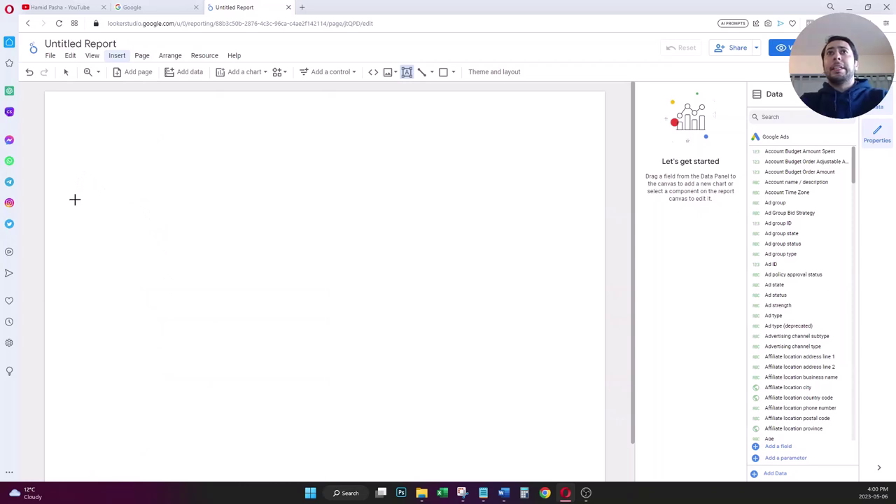
left_click_drag(75, 201, 200, 244)
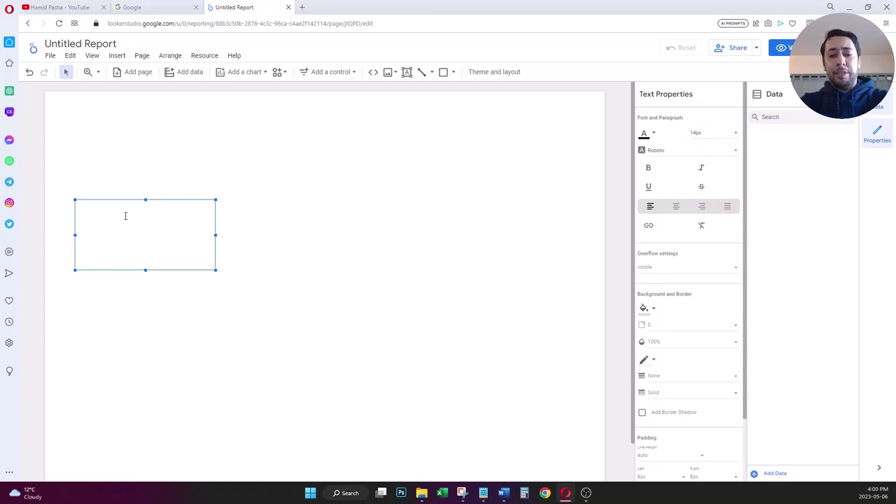
type("Ge")
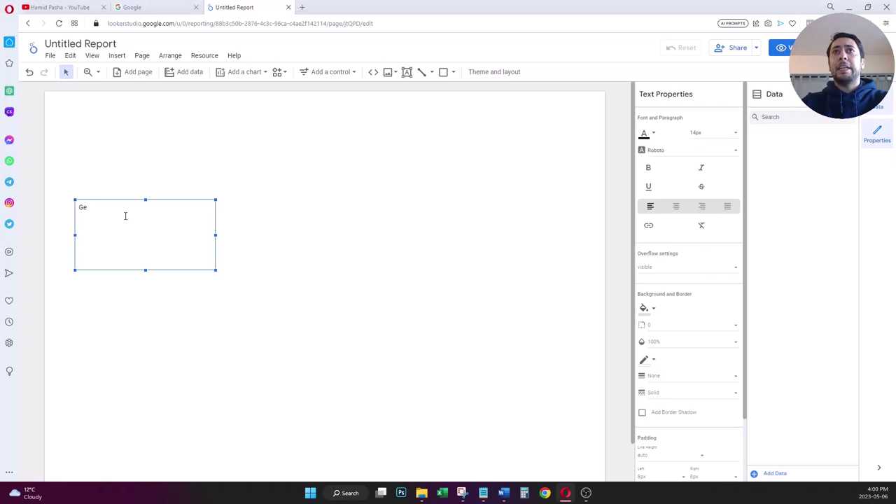
type("neric")
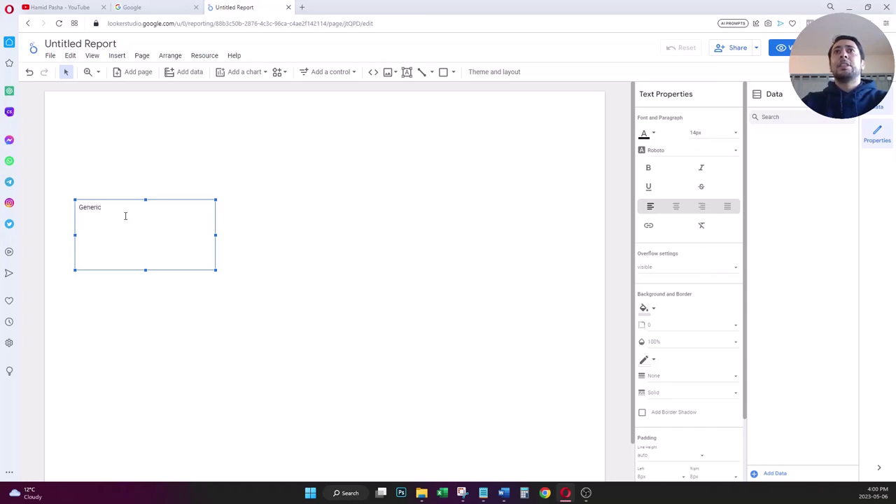
- Format the 'Generic' title with 24px font size and bold
left_click_drag(125, 216, 76, 214)
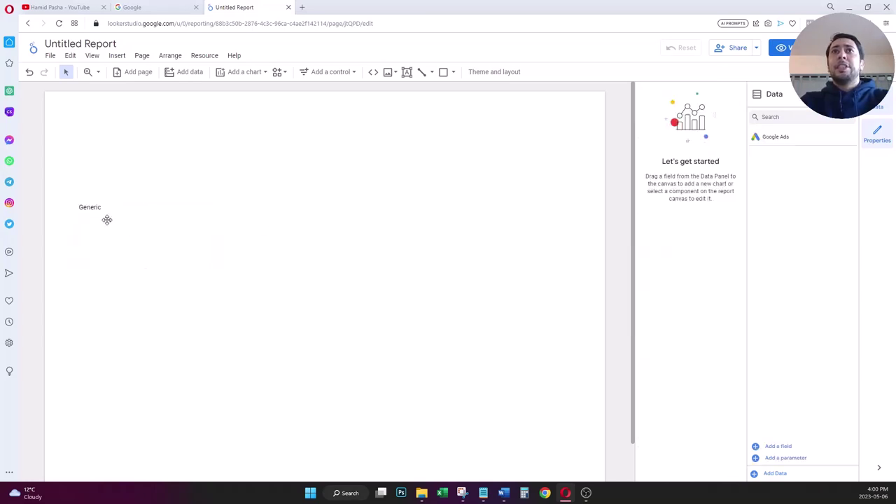
left_click(104, 215)
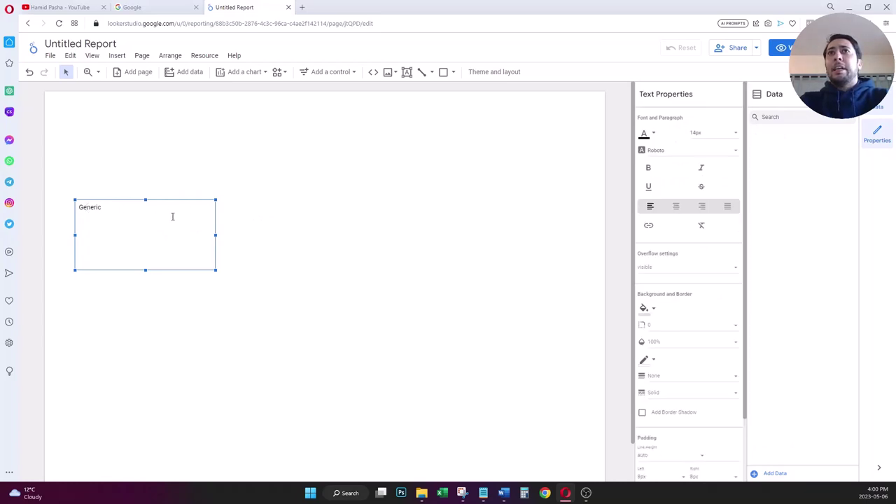
left_click(126, 214)
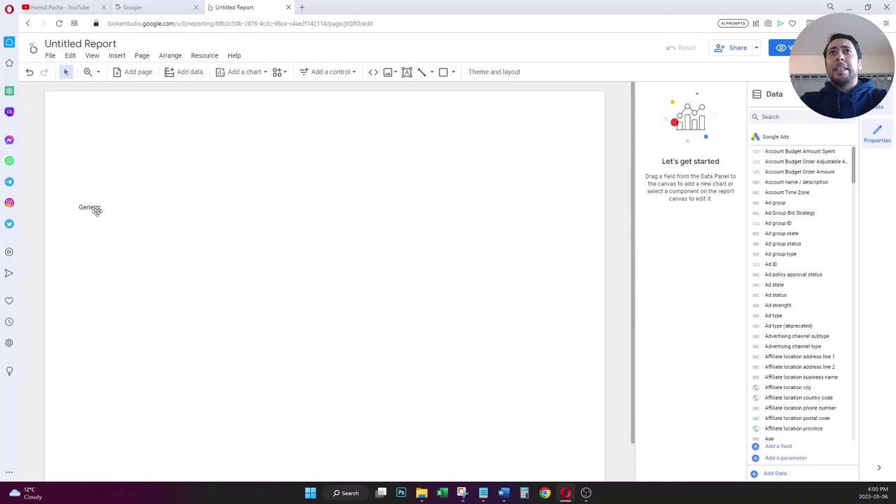
left_click(96, 211)
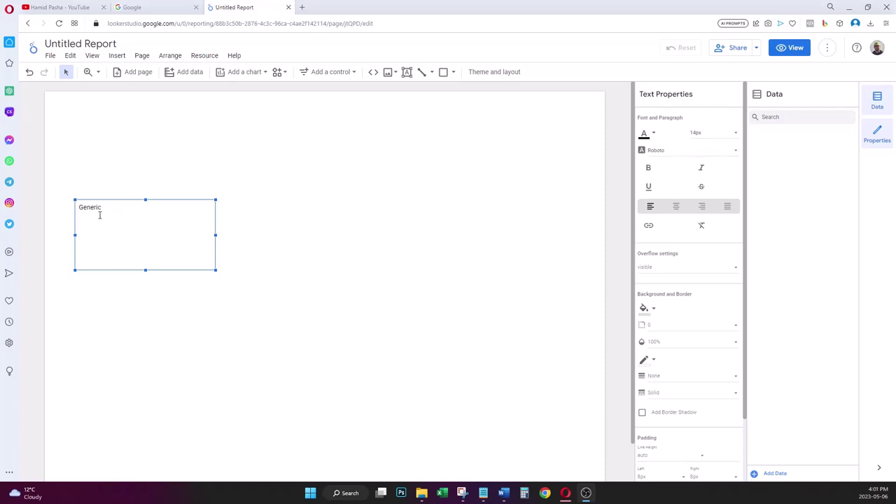
left_click(274, 220)
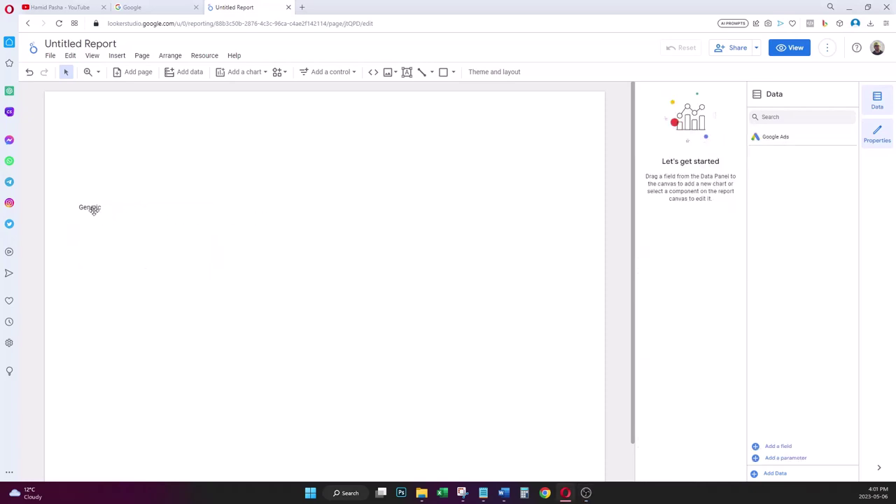
left_click(92, 210)
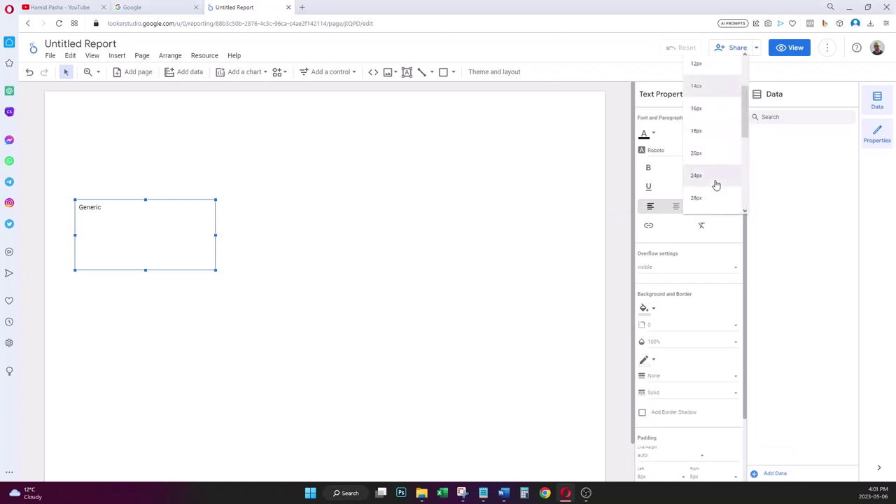
left_click(716, 181)
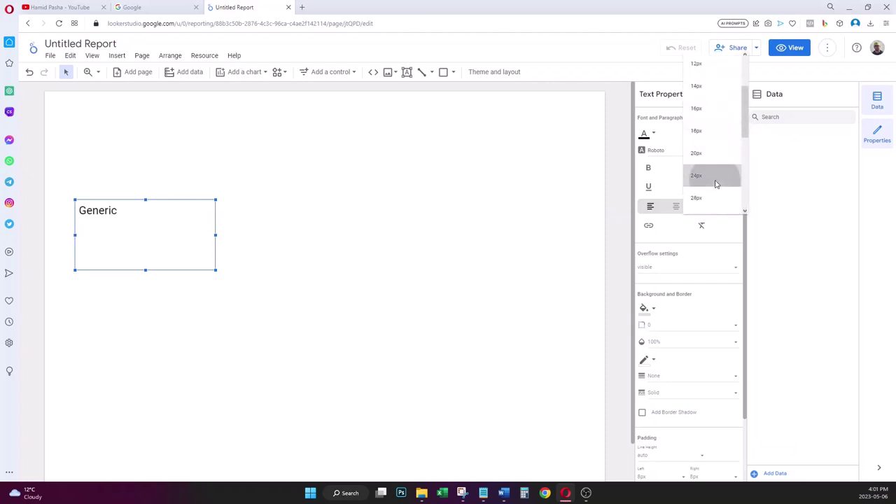
left_click(649, 173)
left_click(270, 240)
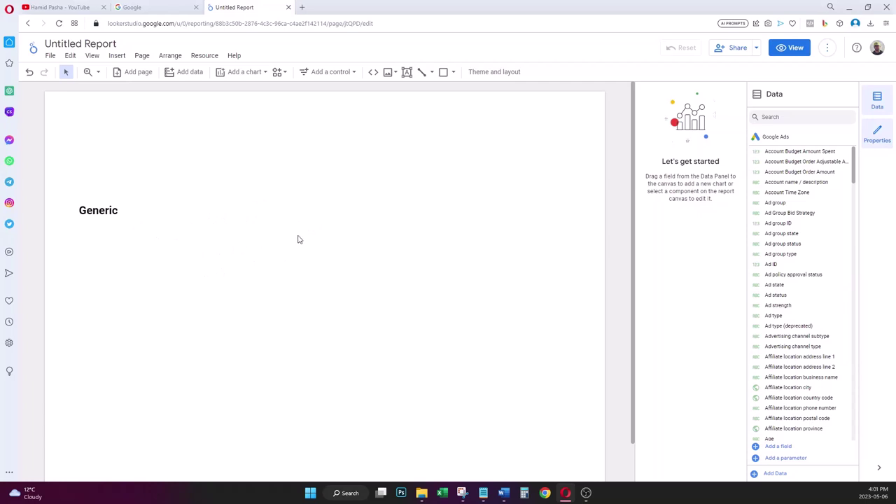
- Place a scorecard below the Generic heading, showing Clicks of 196
left_click(117, 57)
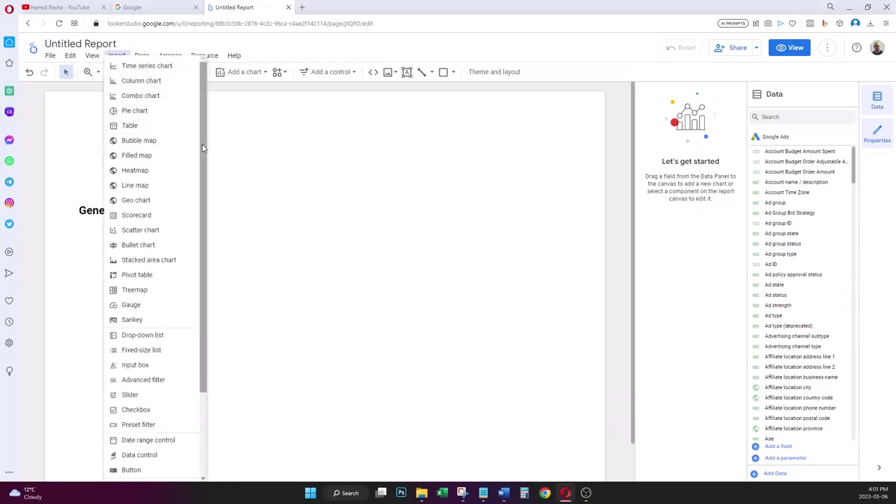
left_click_drag(203, 151, 203, 166)
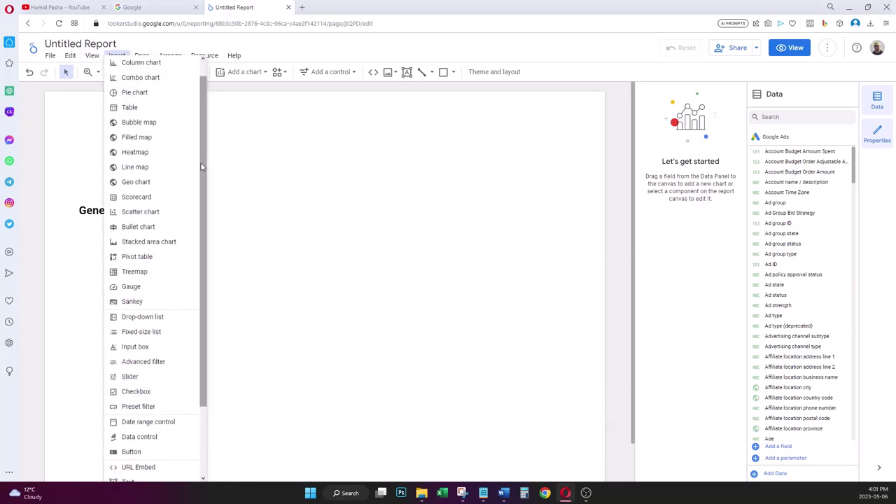
left_click(158, 198)
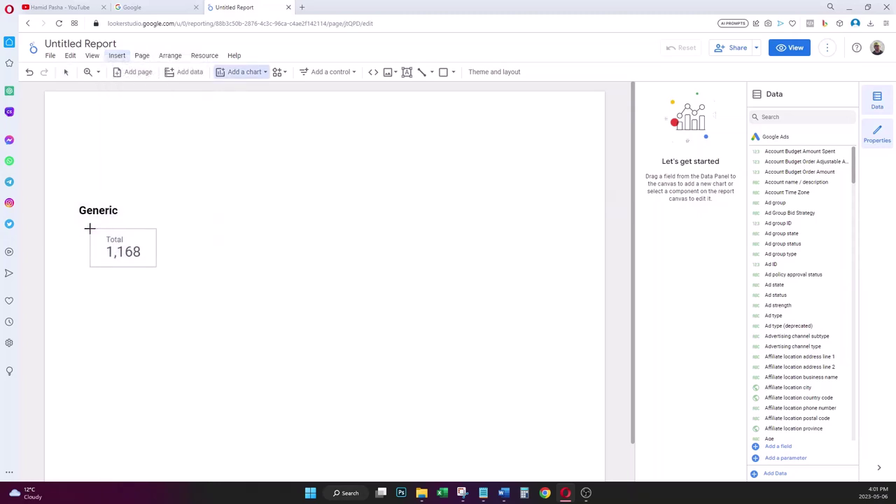
left_click(88, 227)
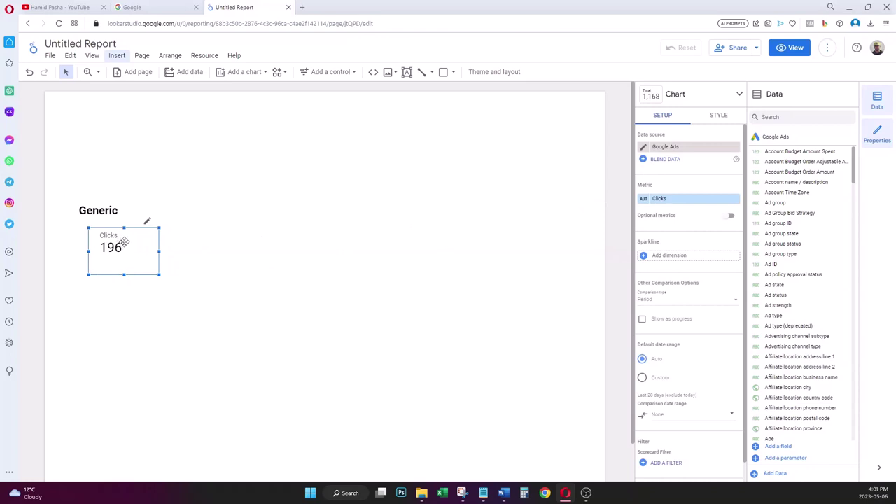
- Switch the scorecard's metric from Clicks to Cost, showing $647.94
left_click(678, 201)
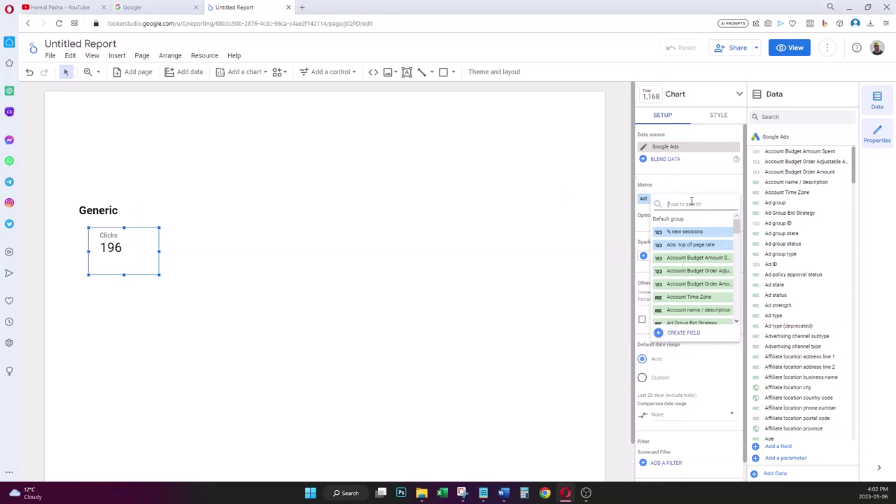
type("cost")
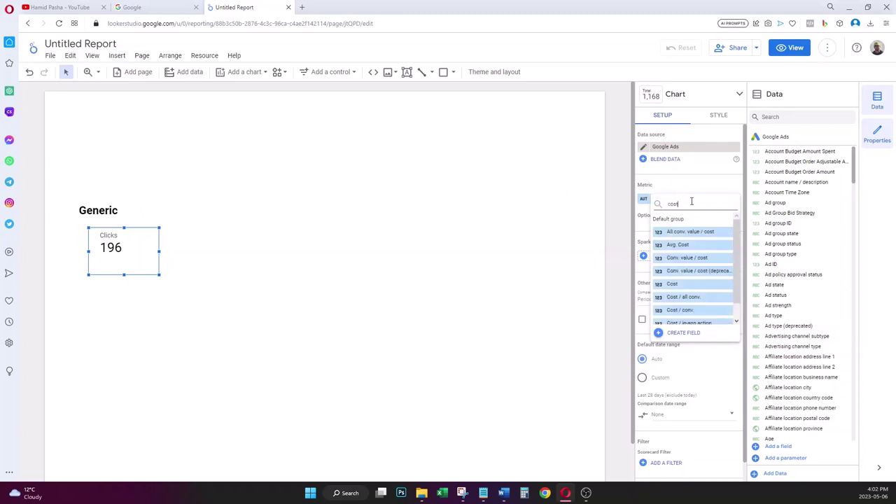
left_click(690, 284)
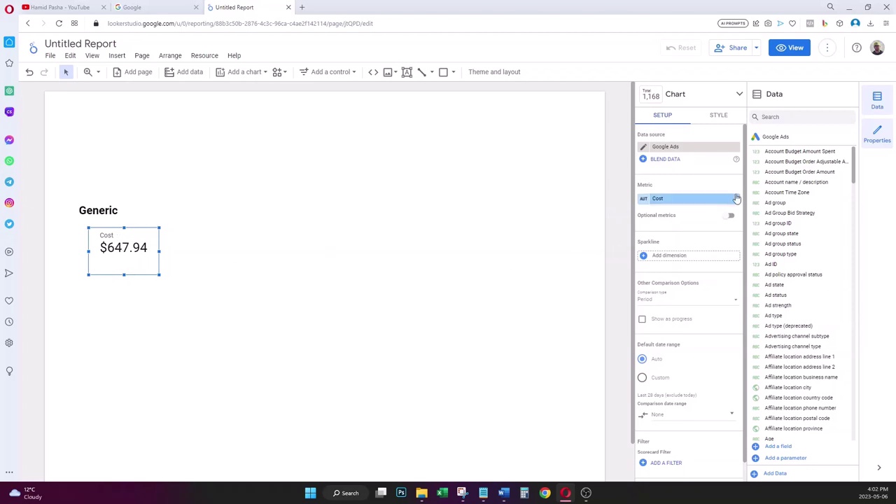
scroll(746, 182, "down", 1)
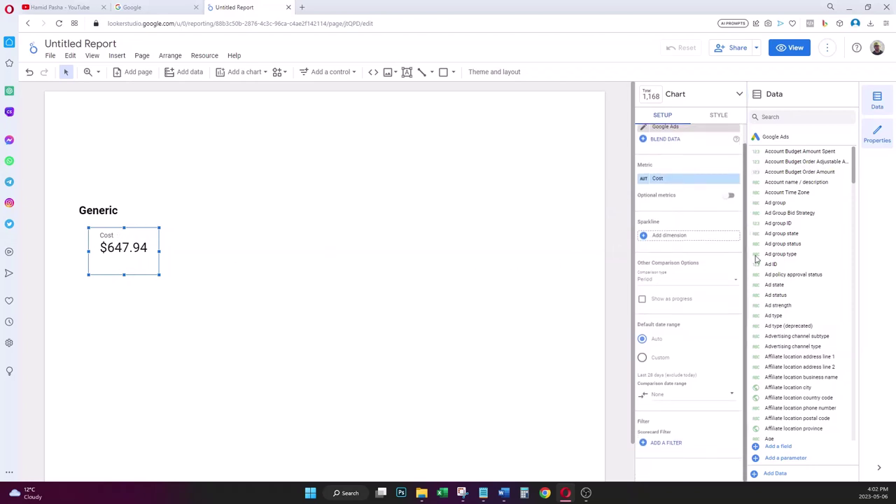
- Start a new scorecard filter named Generic, set to Include
left_click(667, 443)
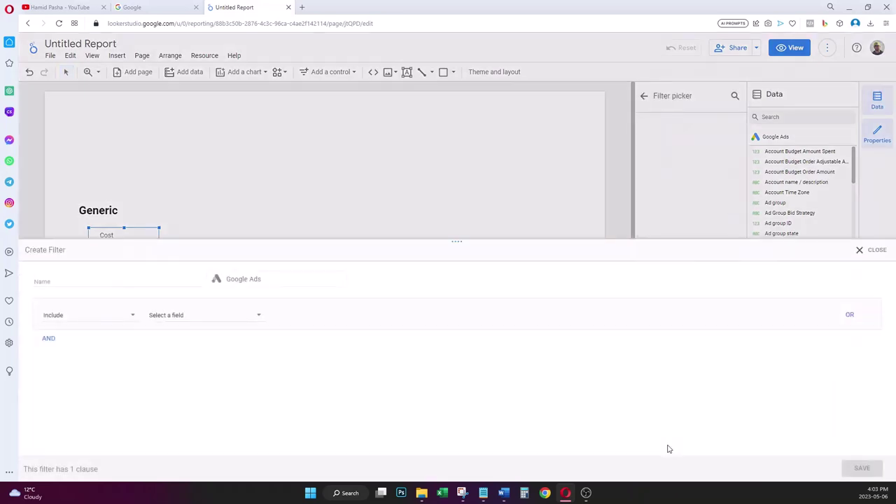
left_click(162, 278)
left_click(126, 320)
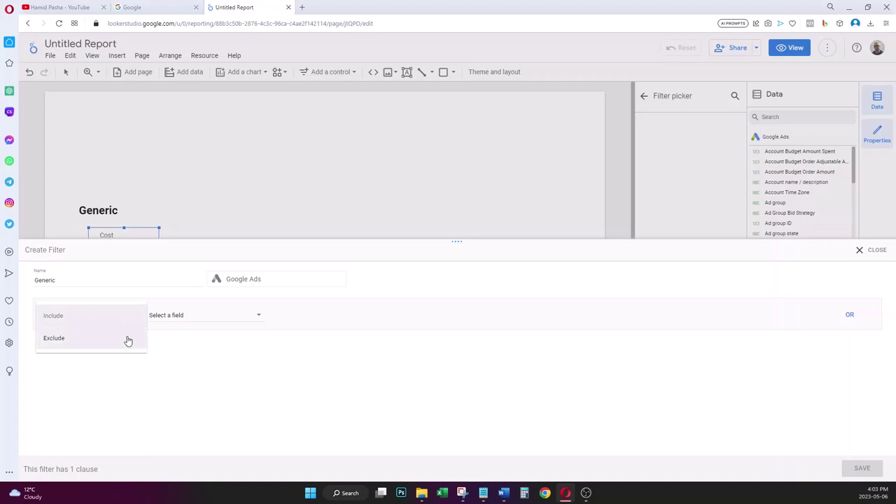
left_click(75, 316)
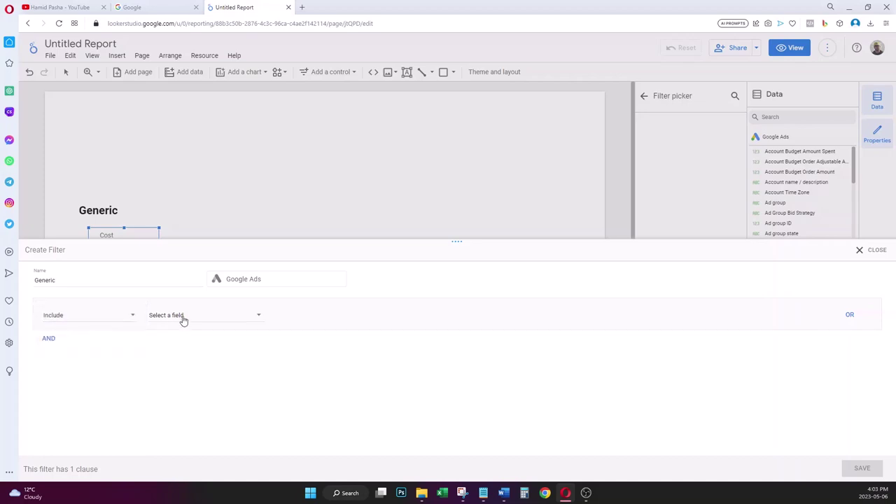
- Give the filter the condition Campaign contains 'Generic'
left_click(182, 319)
type("r")
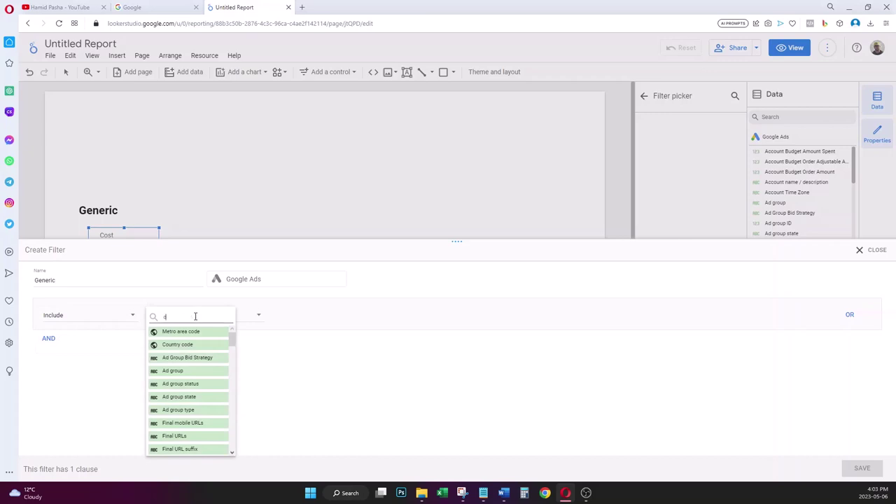
type("amp")
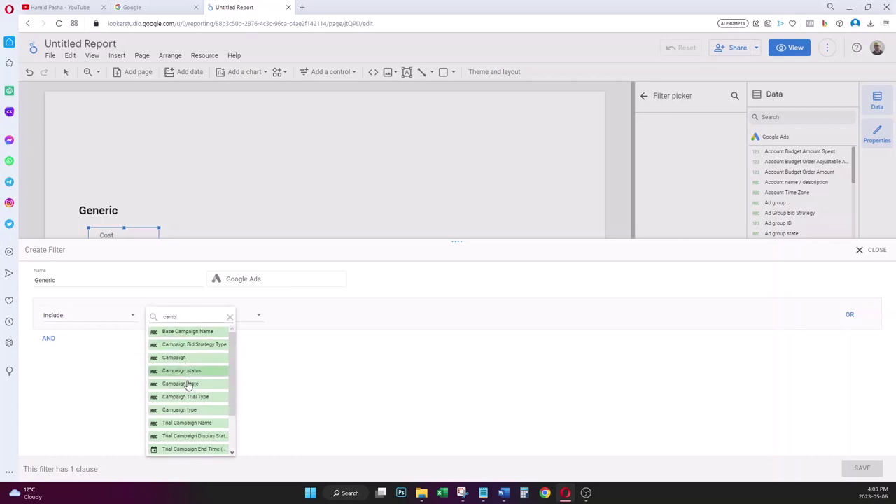
scroll(203, 354, "down", 2)
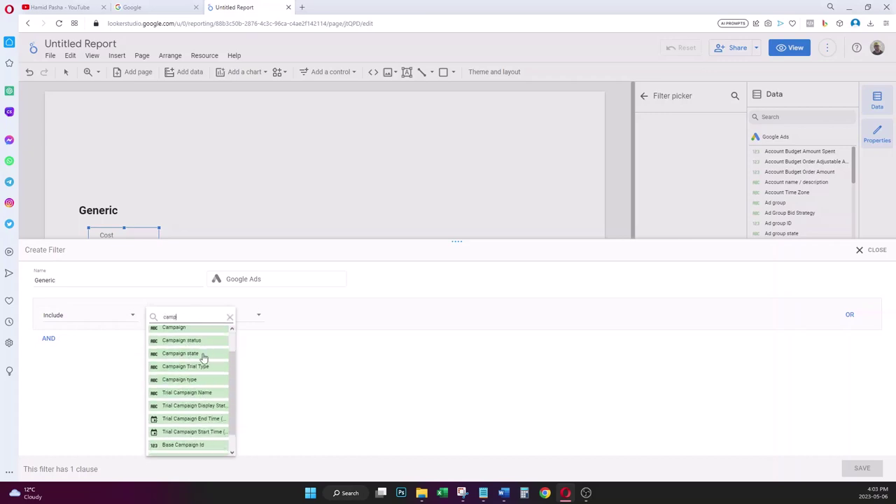
left_click_drag(234, 380, 237, 336)
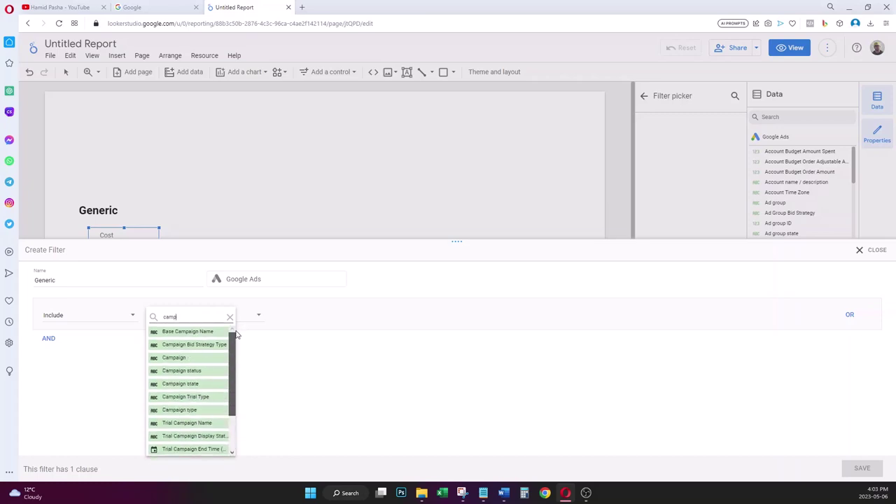
left_click(195, 359)
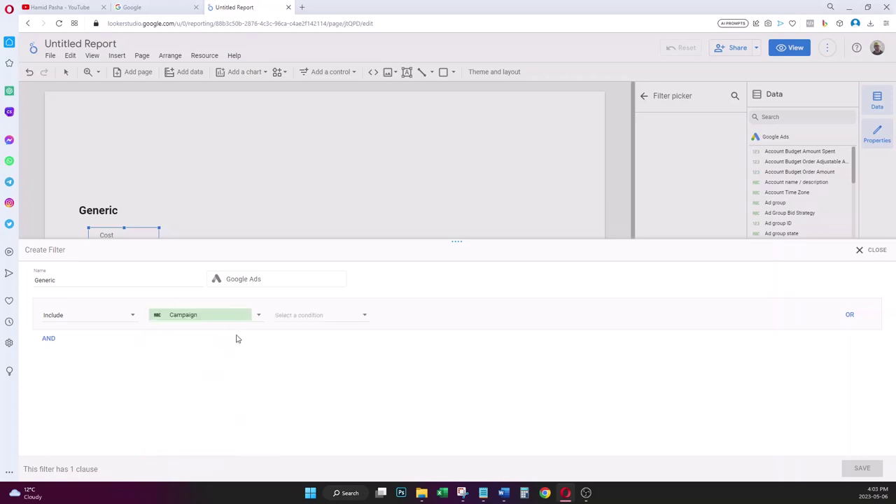
left_click(312, 323)
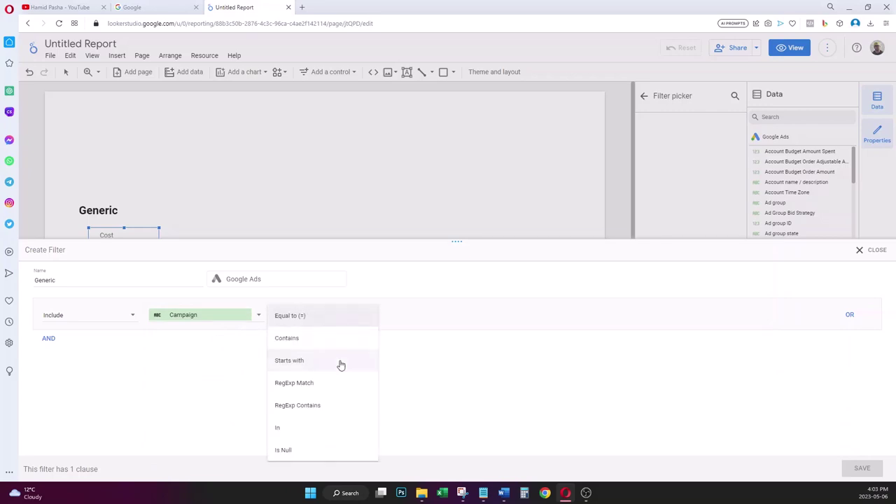
left_click(313, 341)
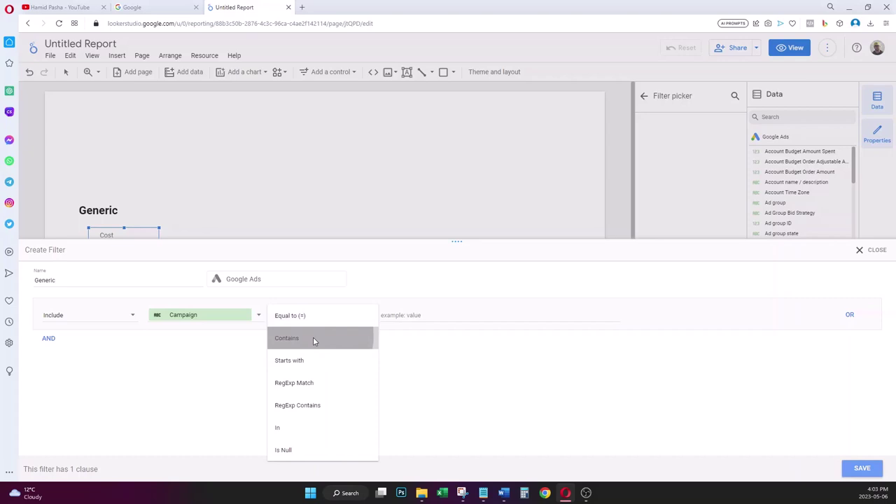
left_click(413, 315)
type("Generic")
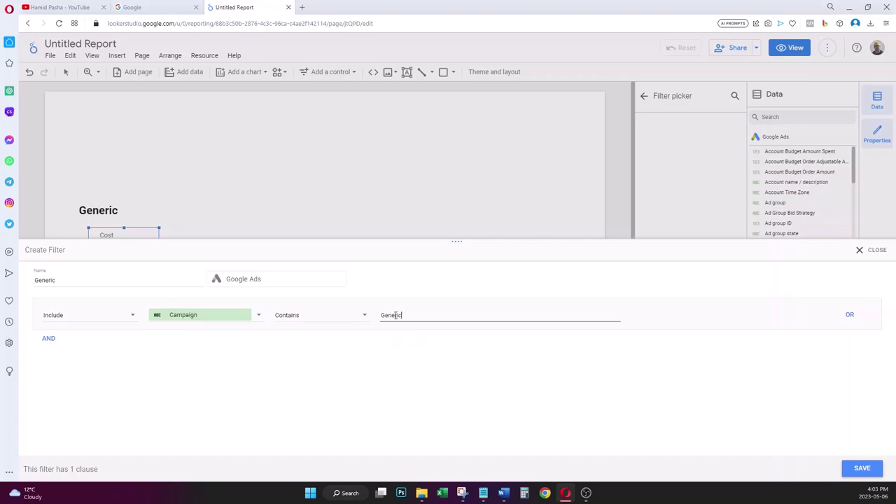
double_click(392, 315)
- Save the Generic filter, dropping the Cost scorecard to $358.46
left_click(389, 315)
left_click(861, 474)
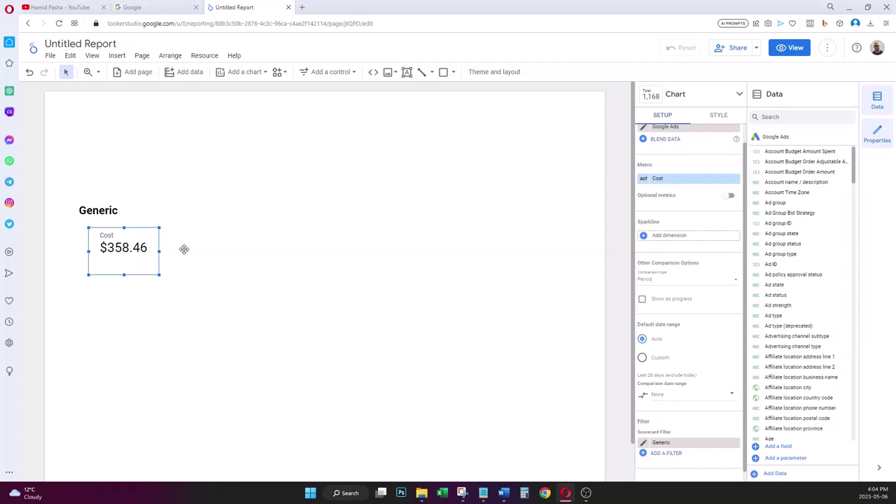
- Place a second scorecard right of Cost showing Impressions, 13,111
left_click(245, 252)
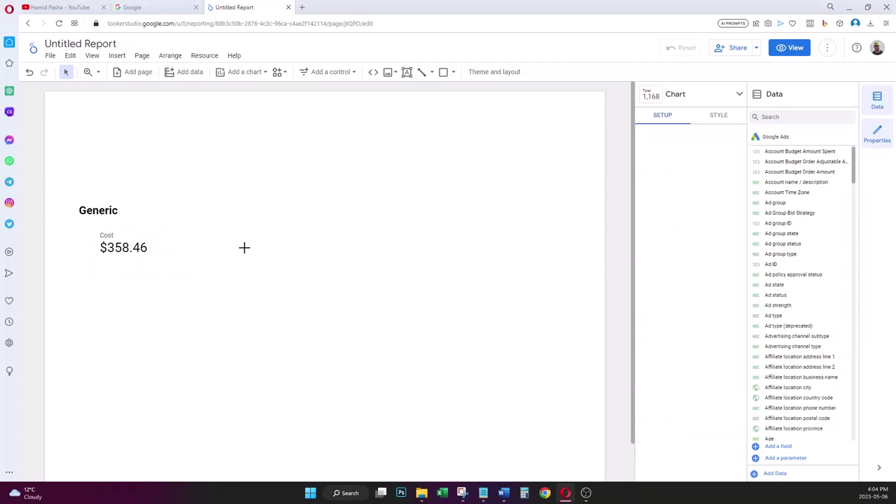
left_click(117, 56)
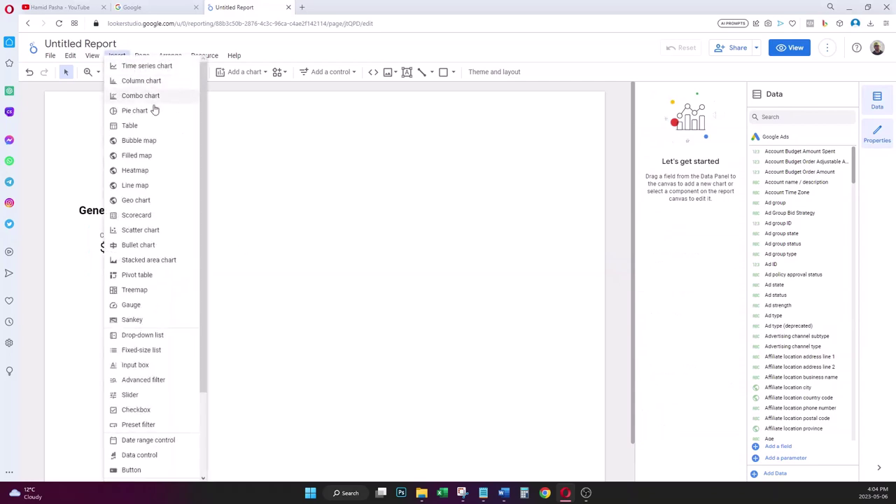
left_click(175, 215)
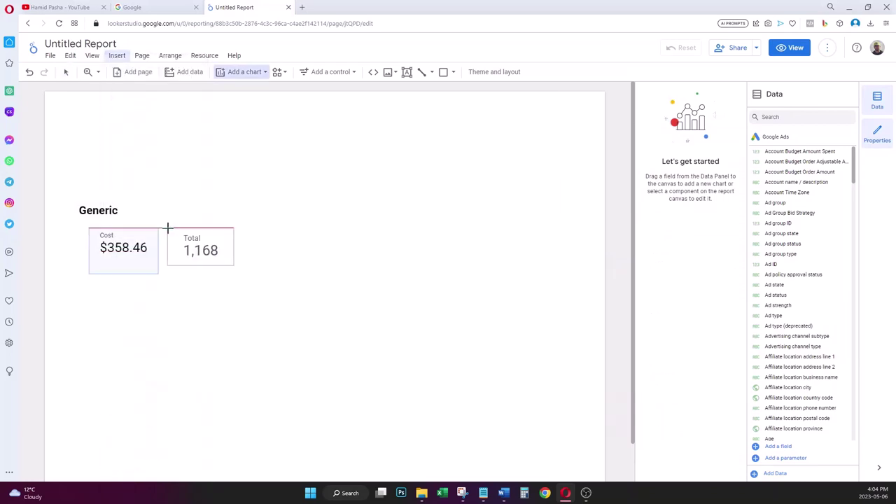
left_click(167, 228)
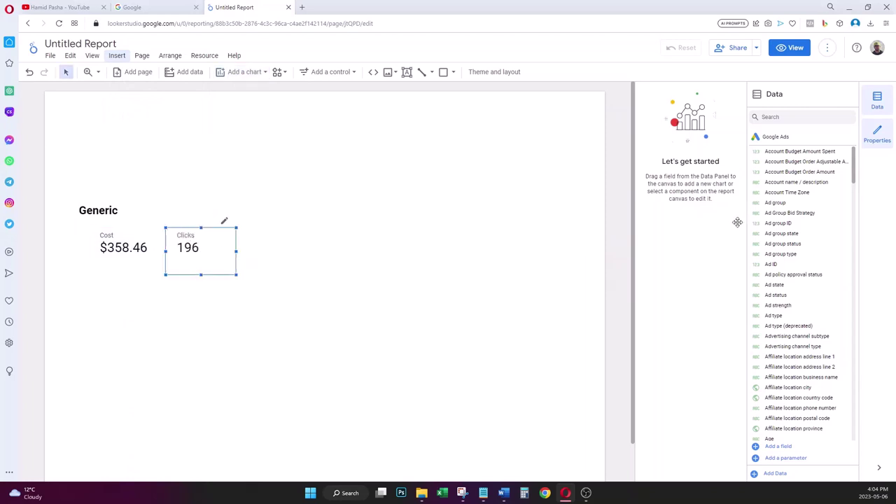
left_click(689, 200)
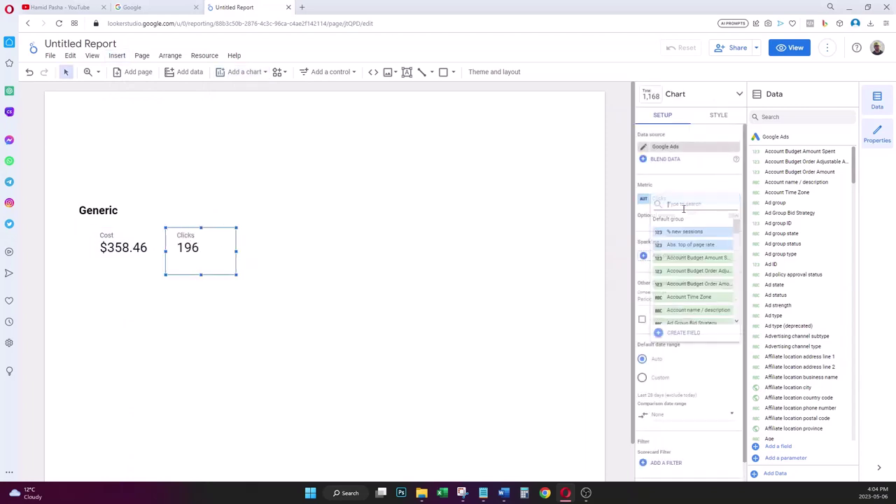
type("impr")
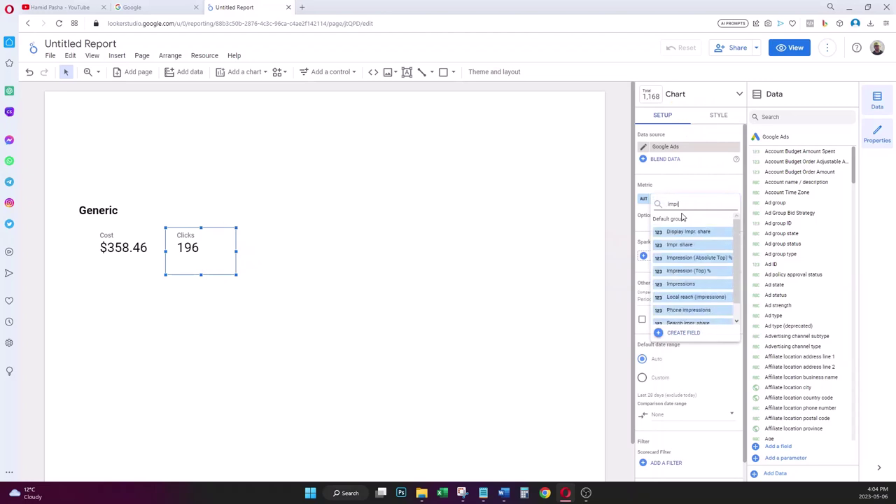
left_click(685, 284)
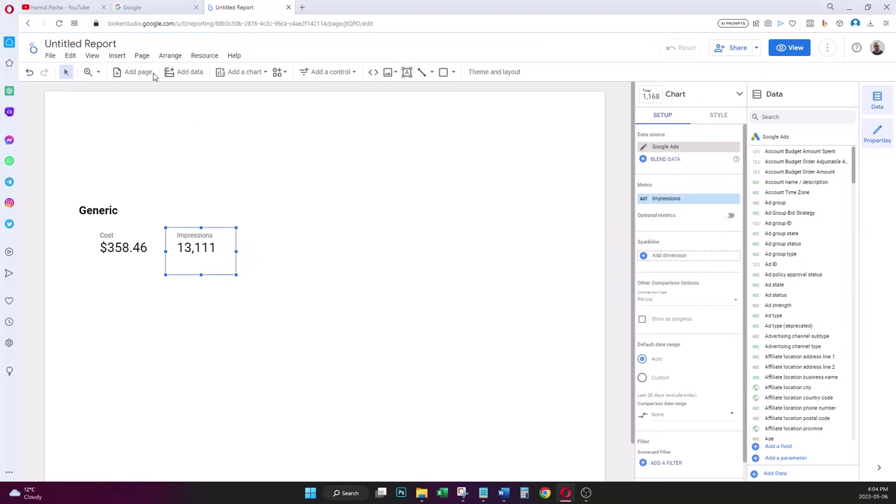
left_click(120, 61)
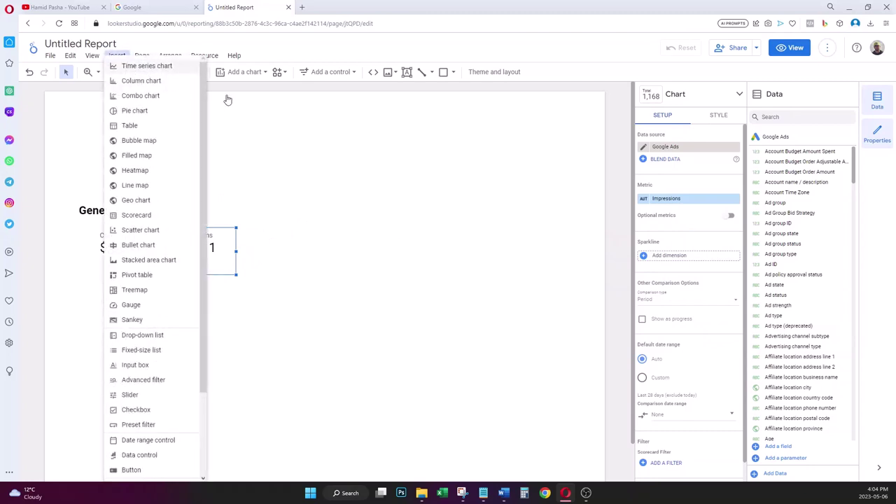
- Duplicate the Impressions scorecard and place the copy to its right
left_click(211, 259)
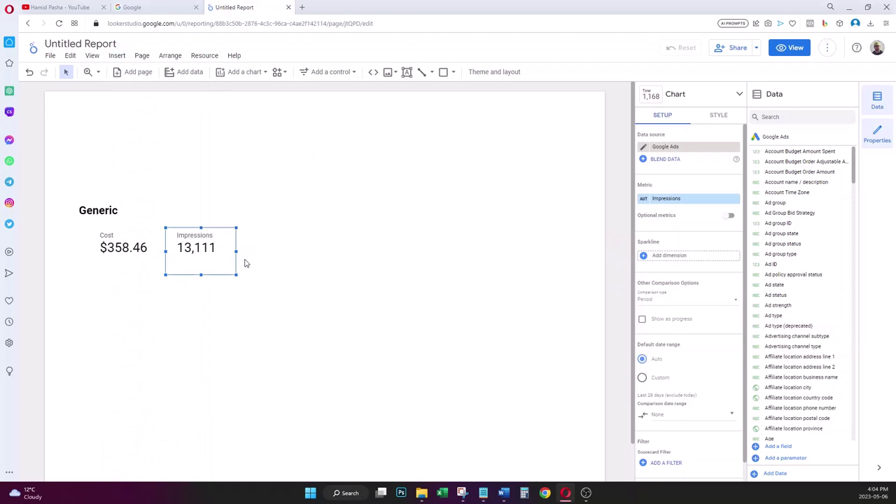
key("ctrl+d")
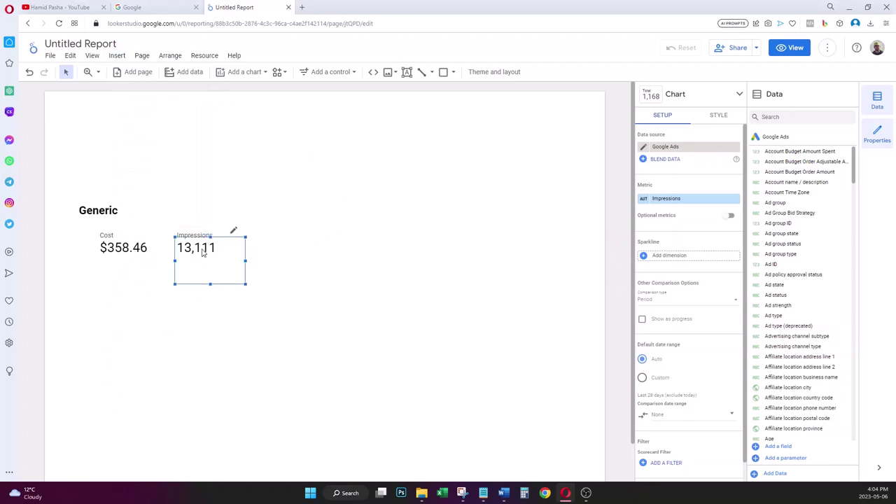
mouse_move(240, 246)
left_mouse_down()
mouse_move(299, 242)
mouse_move(252, 241)
left_mouse_up()
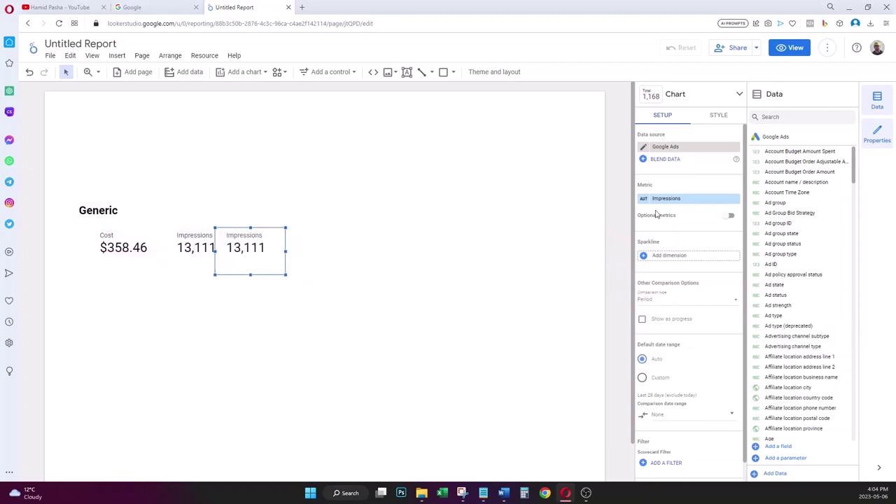
- Switch the copy's metric to Clicks, showing 196, and align it in the row
left_click(696, 200)
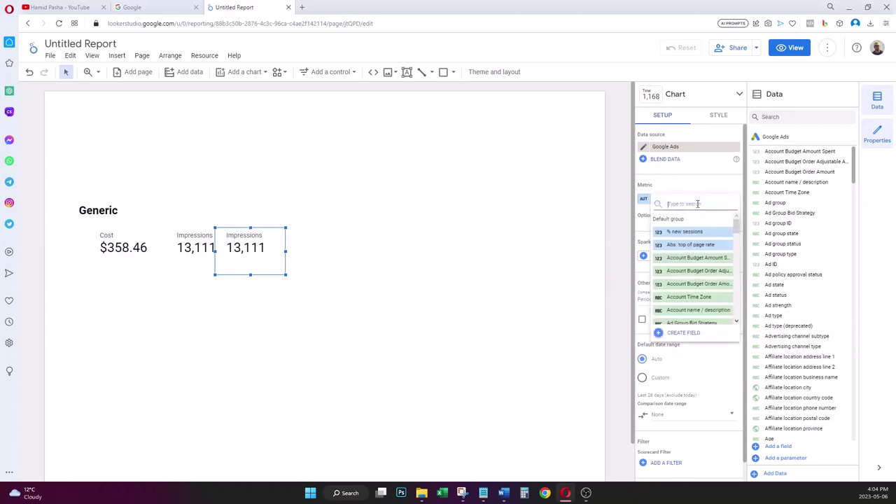
type("click")
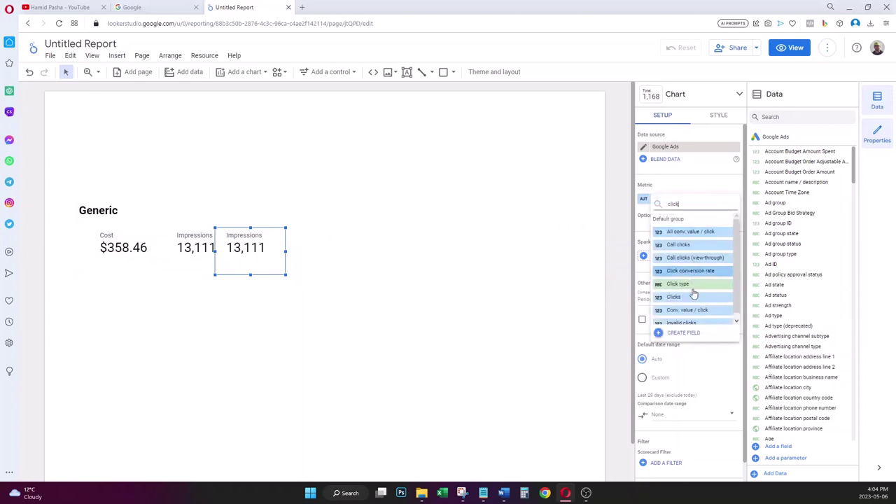
left_click(692, 296)
left_click(492, 285)
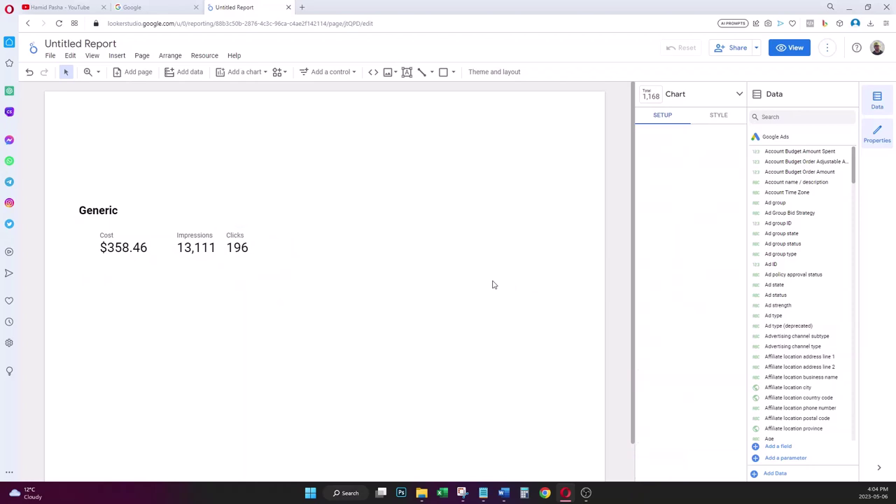
left_click_drag(245, 238, 253, 239)
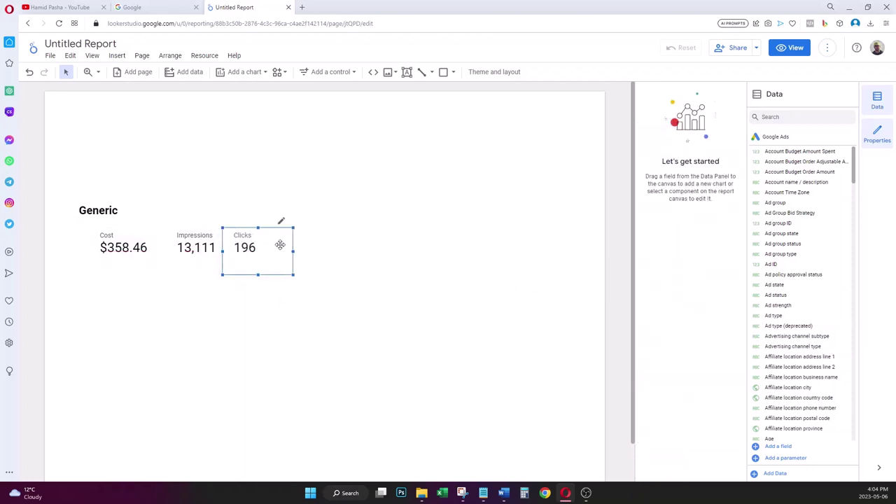
left_click(257, 242)
- Copy the Clicks scorecard to its right and change the copy's metric to CTR (1.49%)
left_click_drag(257, 242, 312, 242)
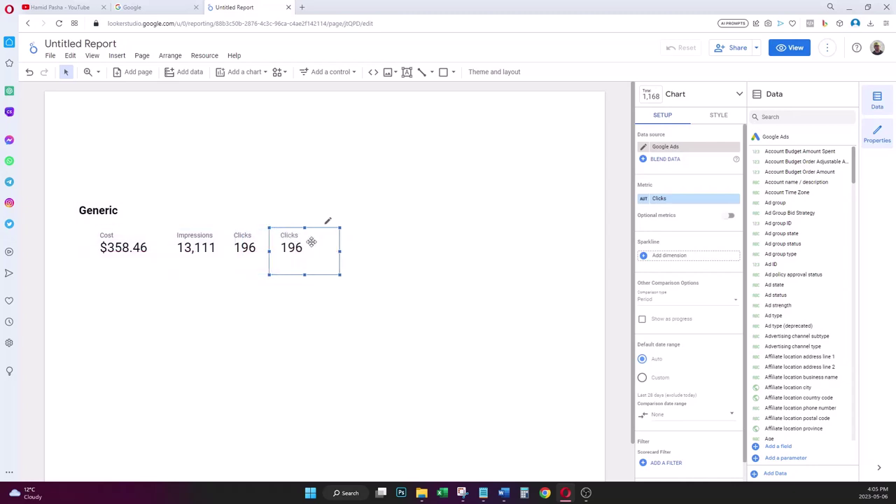
left_click(279, 243)
left_click(289, 239)
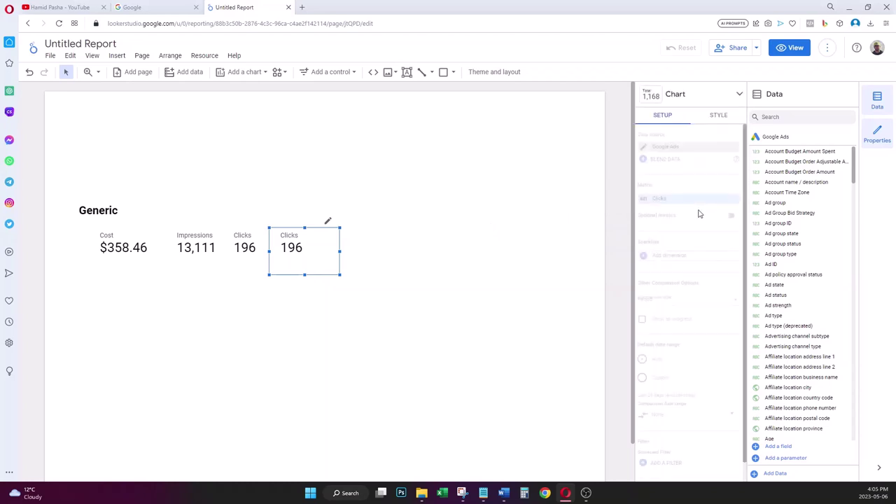
left_click(679, 203)
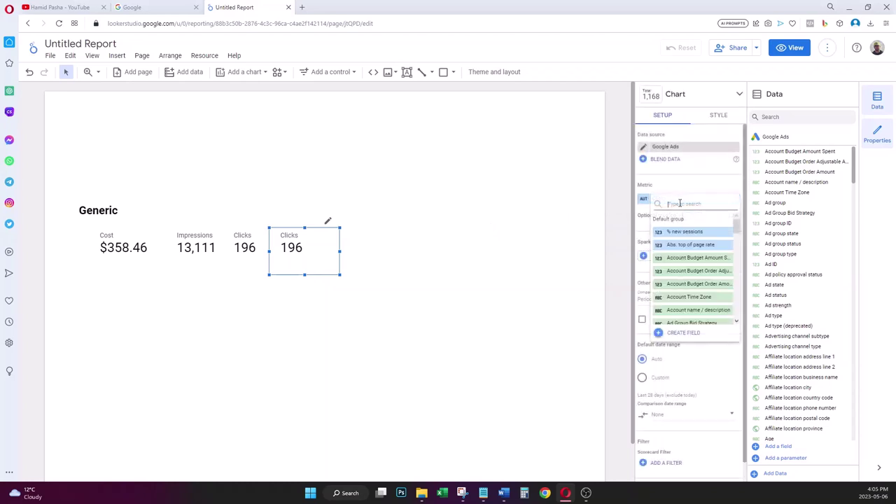
type("ctr")
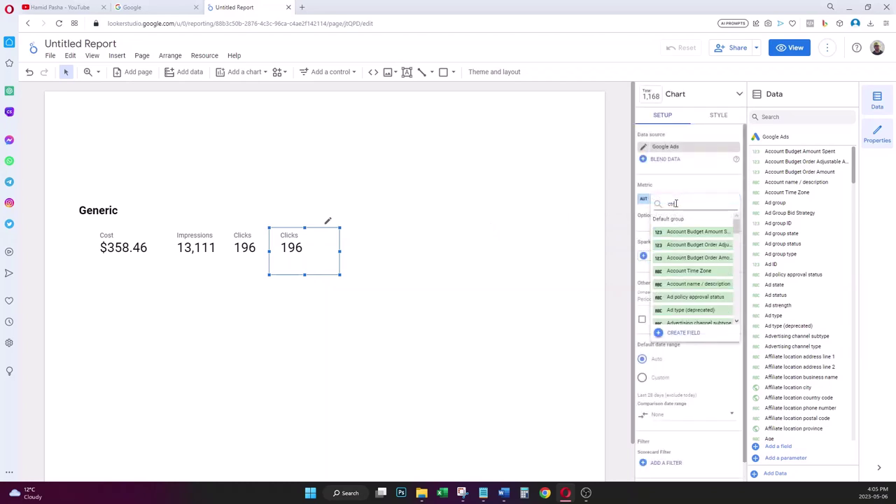
left_click(668, 235)
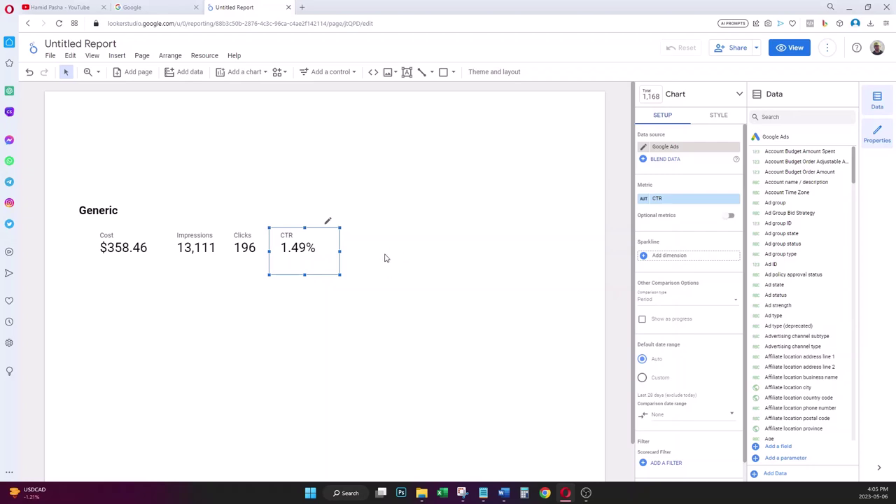
left_click(199, 247)
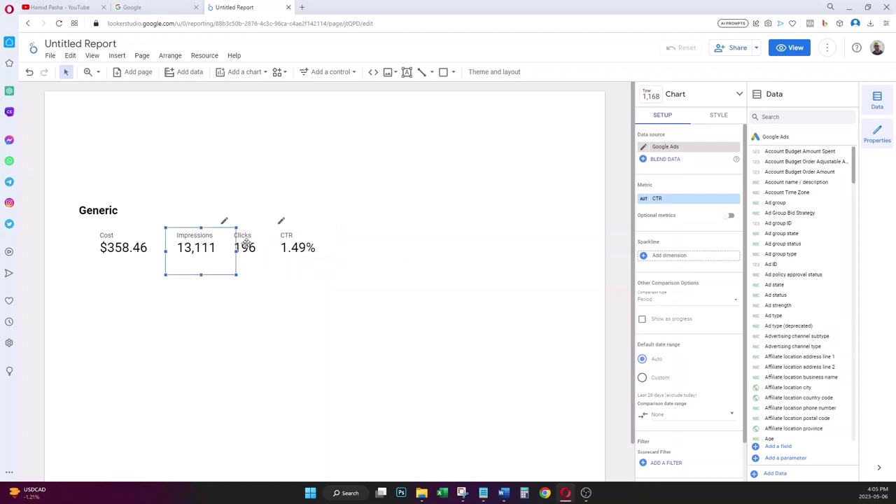
left_click(245, 245)
left_click(420, 265)
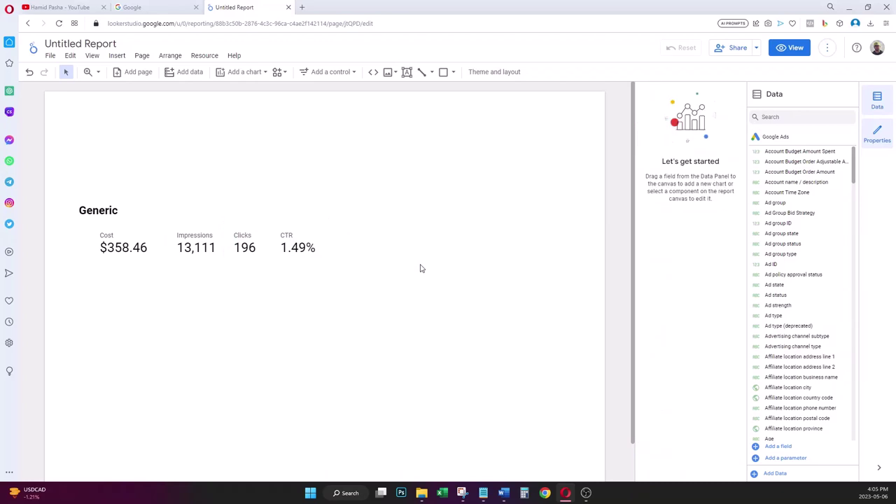
left_click(302, 248)
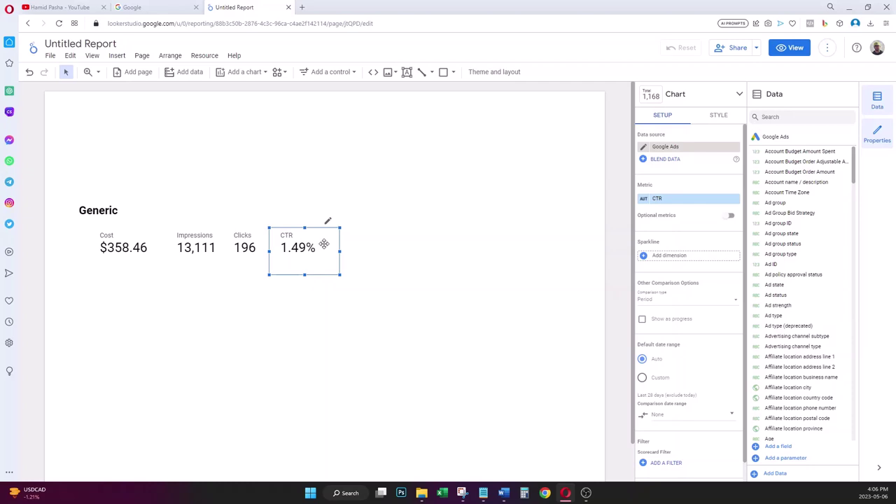
left_click(382, 241)
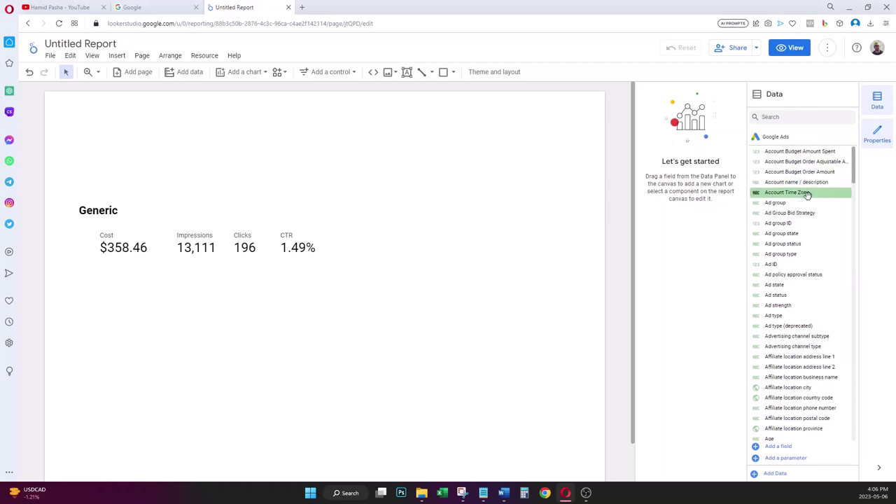
scroll(809, 192, "down", 6)
scroll(820, 194, "down", 12)
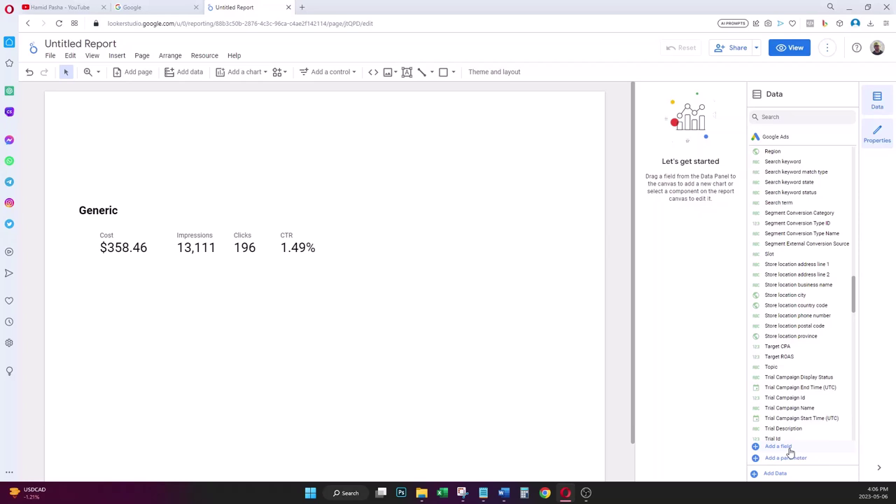
- Create and save the calculated field CTR_ with formula Clicks / Impressions
left_click(789, 448)
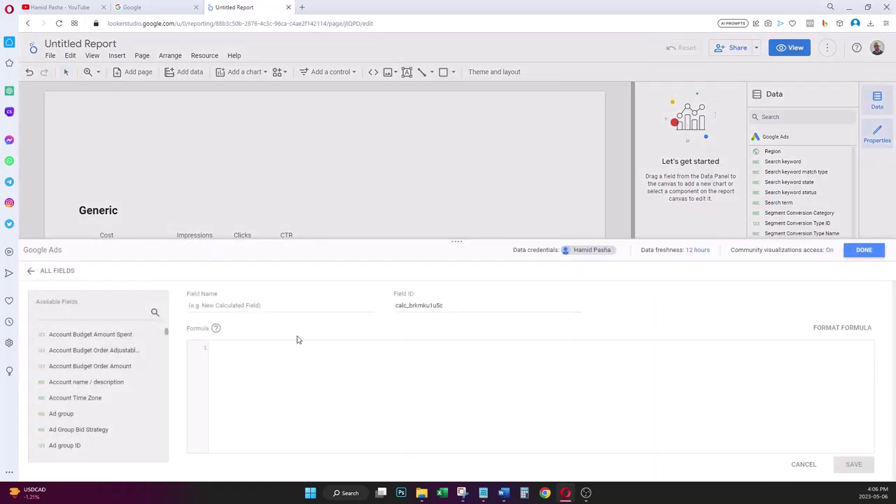
left_click(237, 306)
type("CTR_")
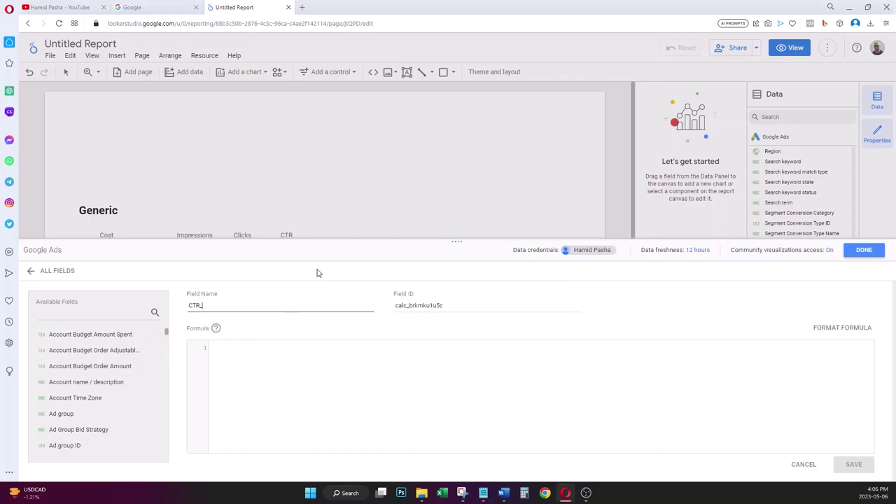
left_click(287, 352)
type("click")
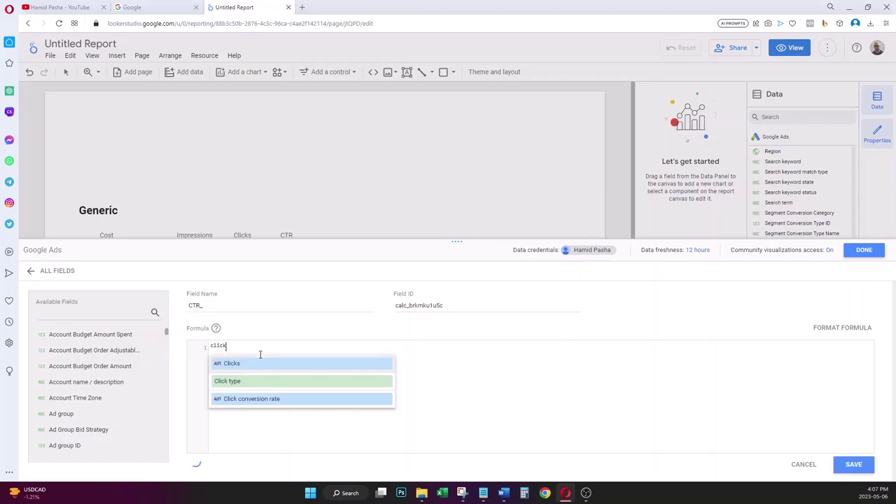
key("Return")
type("/")
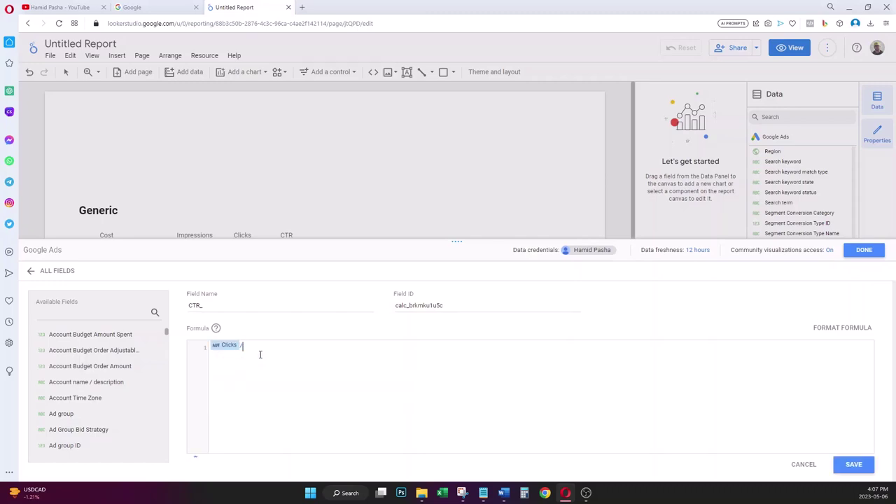
type("impr")
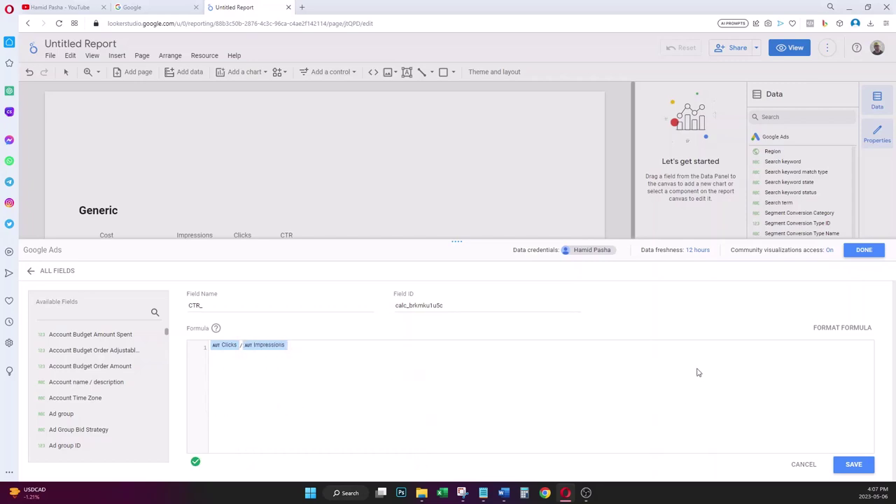
left_click(853, 467)
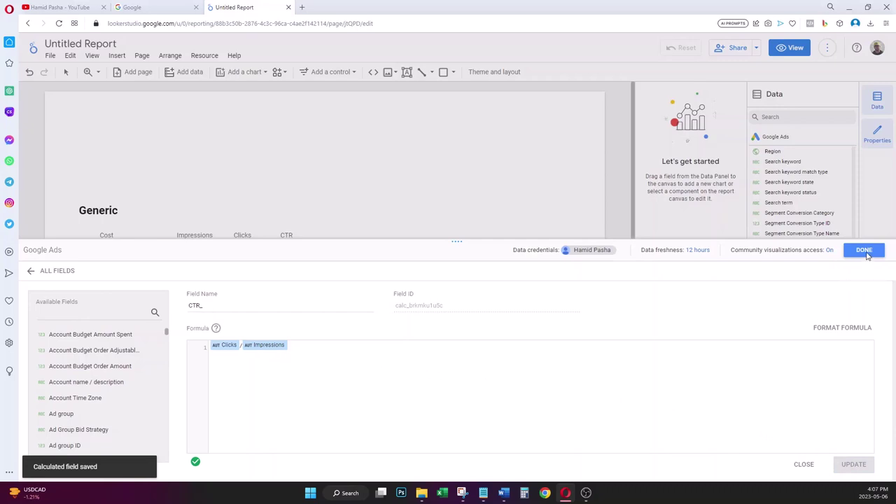
left_click(31, 273)
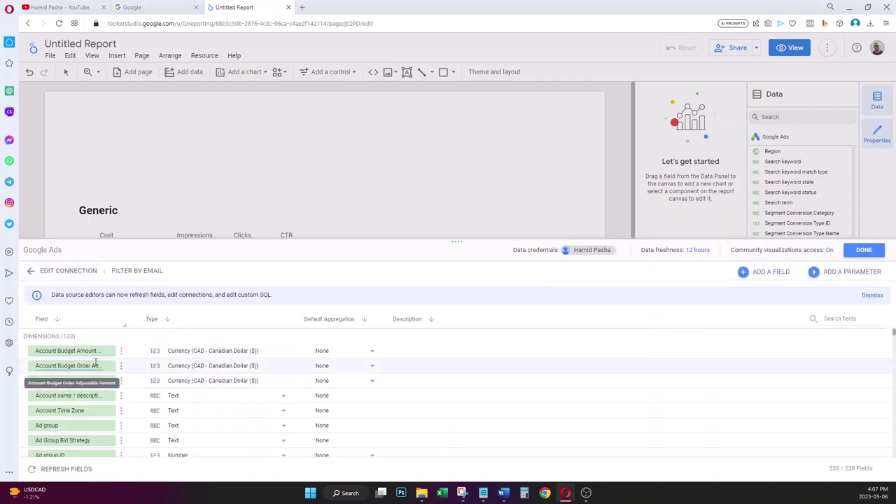
- Set the CTR_ field's type to Numeric > Percent and return to the report
left_click(841, 318)
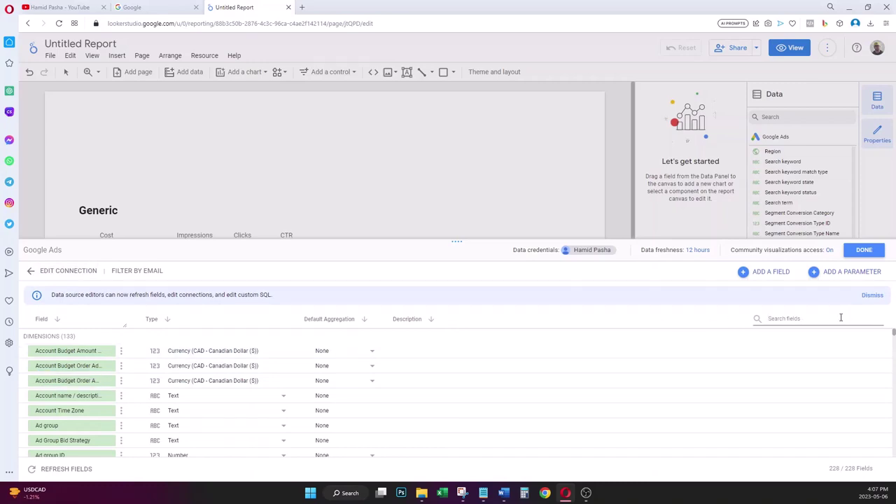
type("CTR")
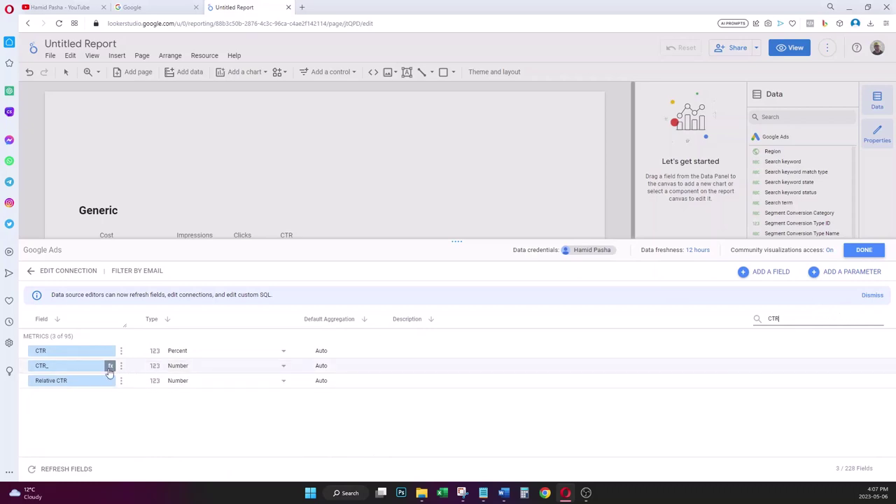
left_click(49, 366)
left_click(286, 371)
mouse_move(271, 386)
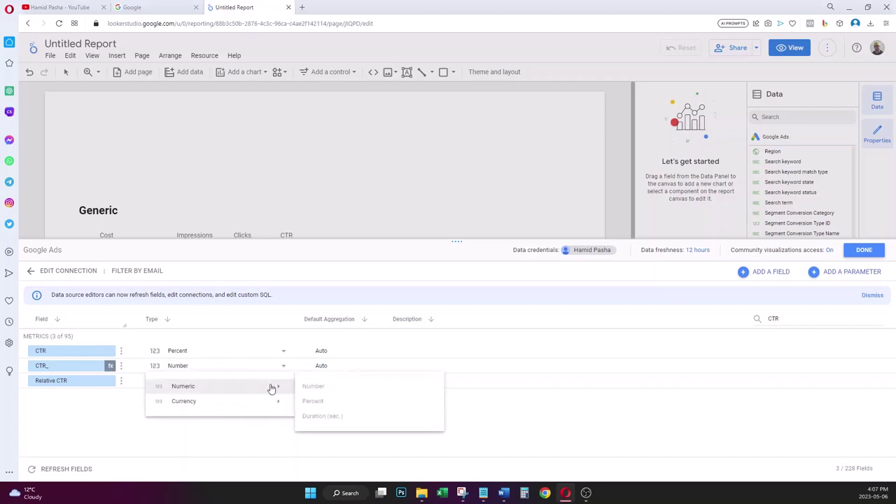
left_click(330, 406)
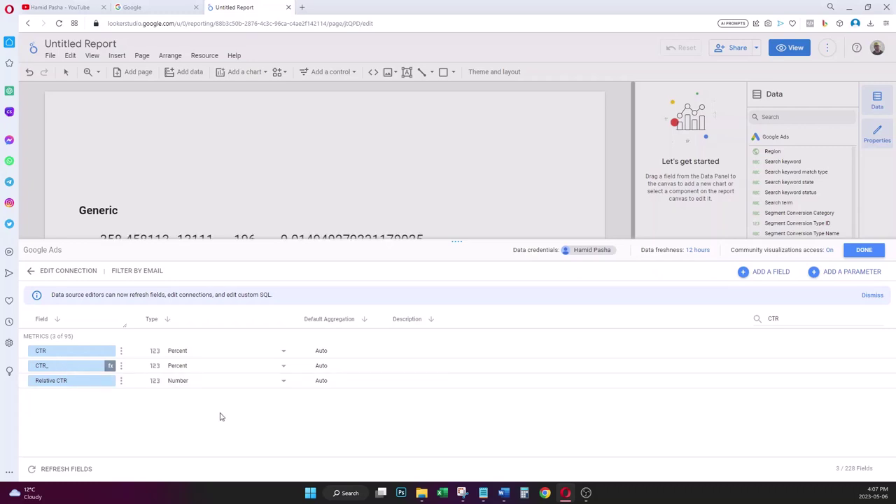
left_click(865, 251)
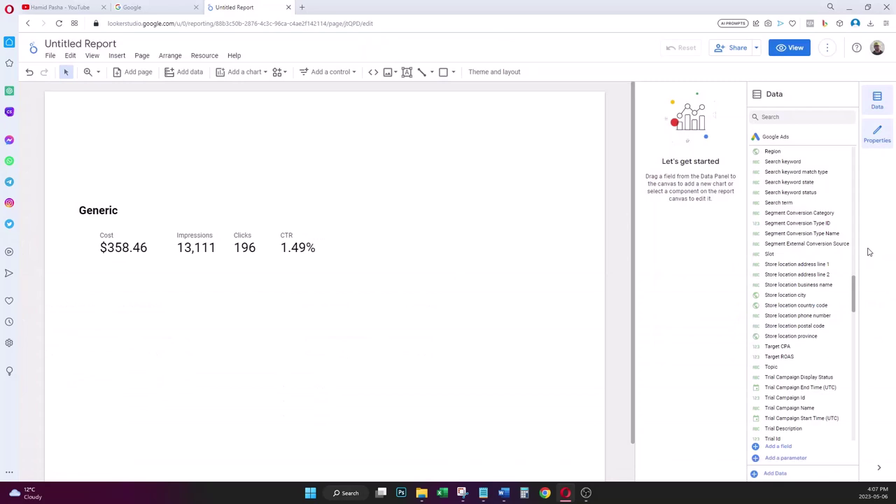
- Switch the fourth scorecard's metric to the calculated CTR_ field
left_click(289, 243)
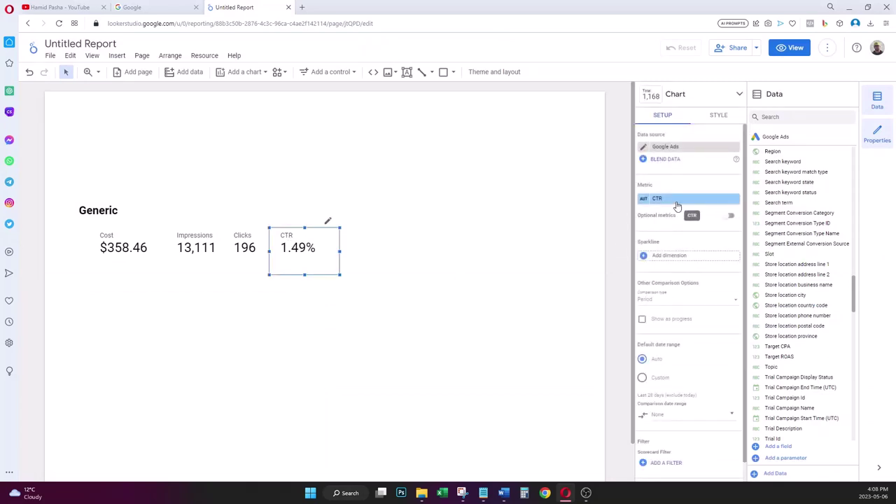
left_click(676, 201)
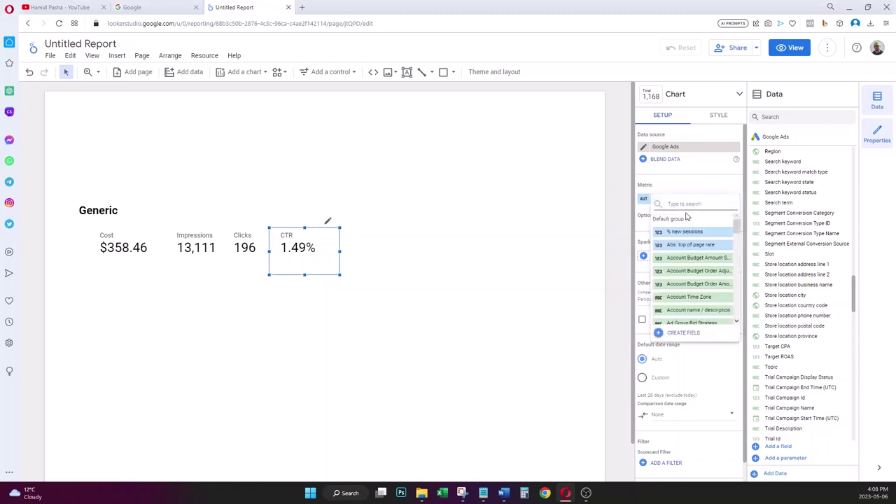
type("ctr")
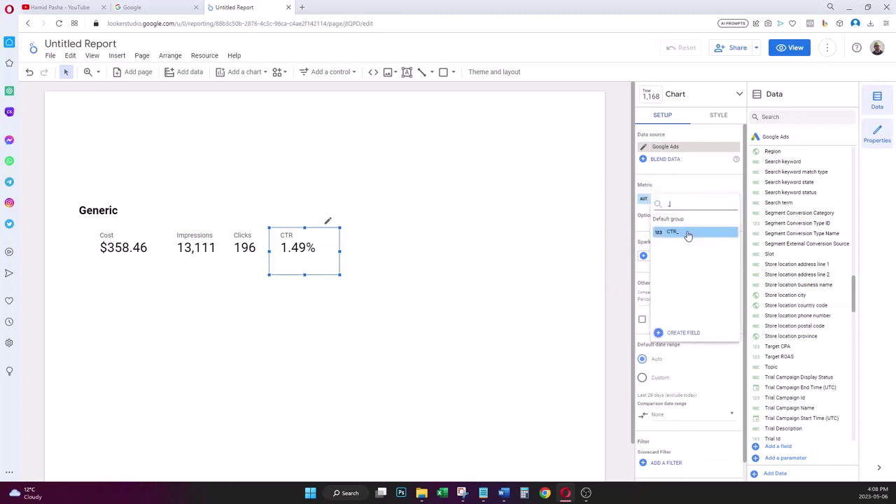
left_click(685, 231)
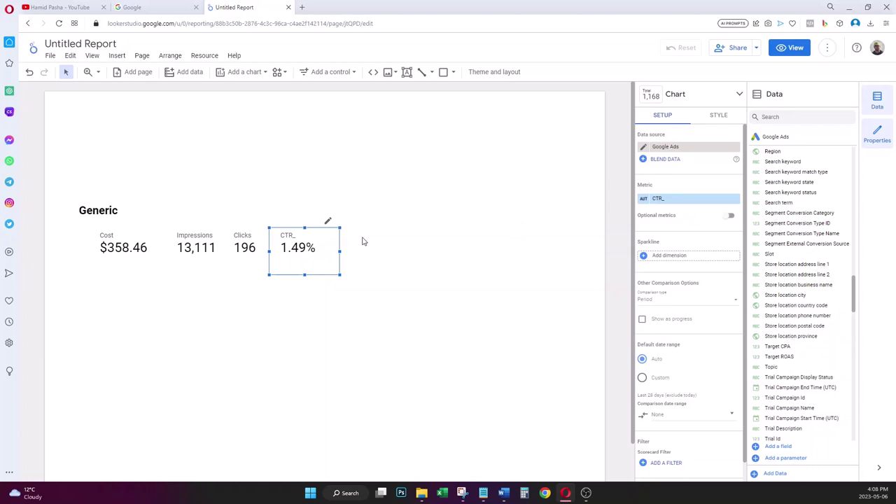
- Even the row's spacing by nudging Impressions left and centering Clicks before CTR
left_click(392, 261)
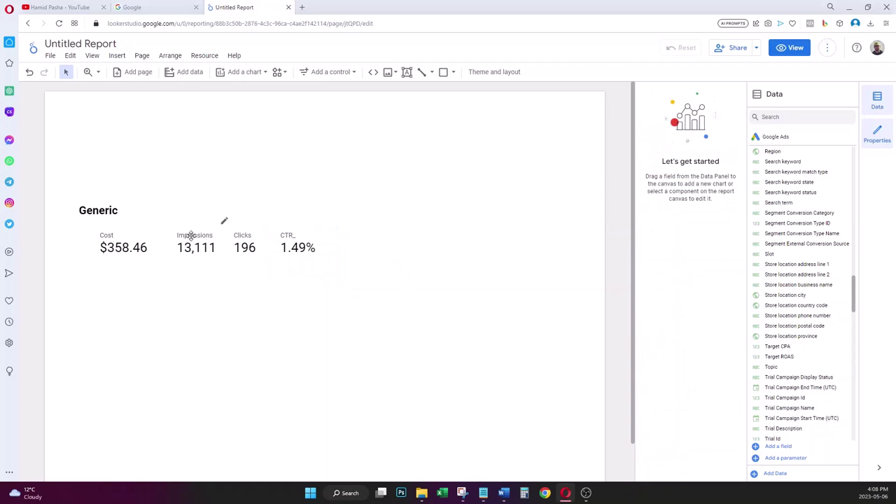
left_click_drag(181, 248, 171, 247)
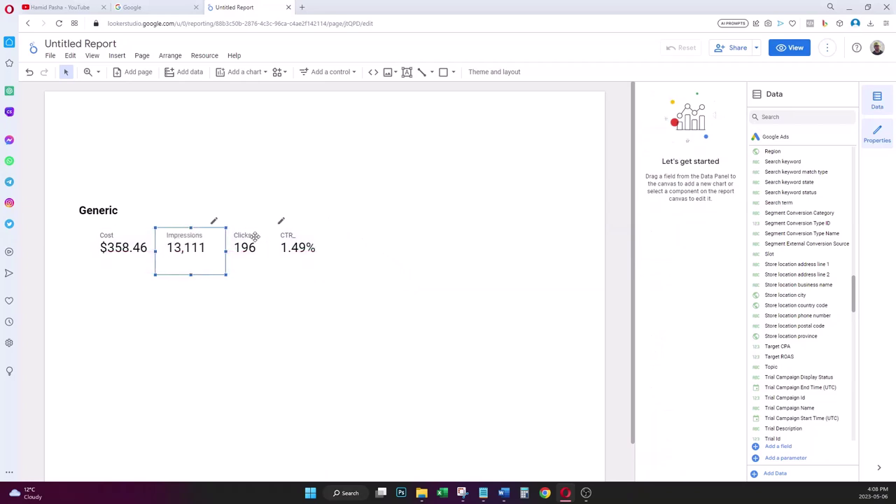
left_click(256, 236)
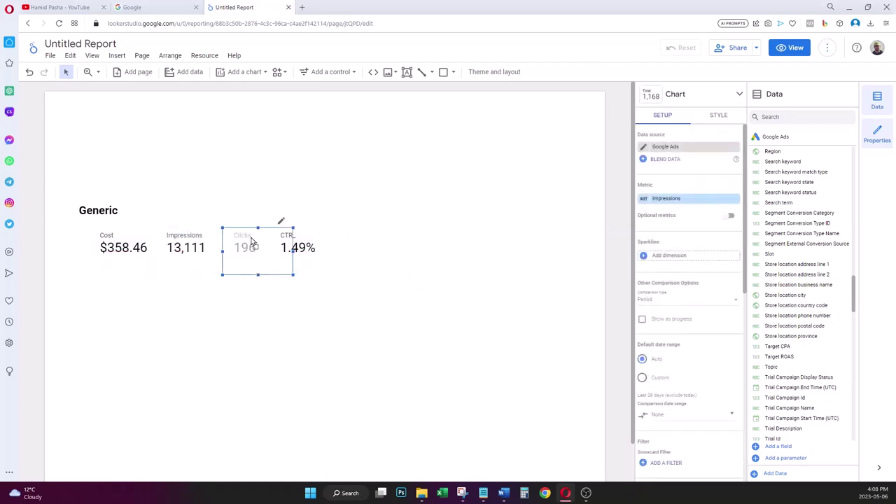
left_click_drag(299, 245, 350, 247)
left_click(448, 264)
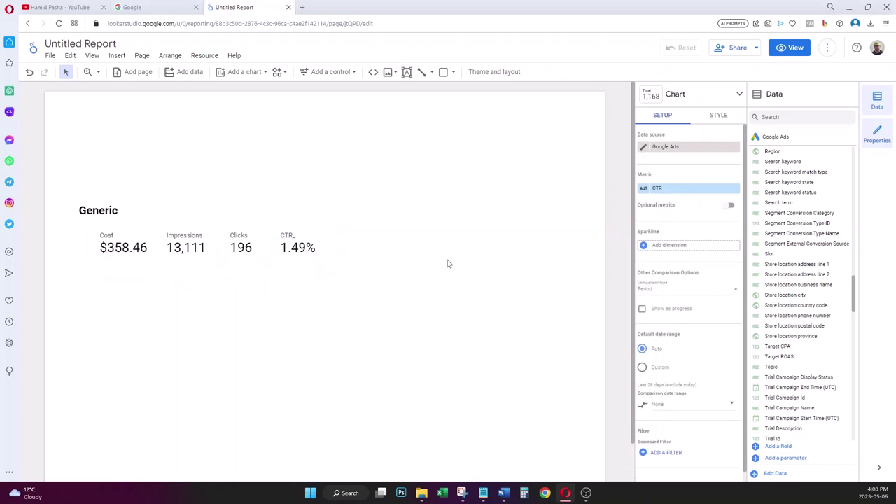
left_click(321, 248)
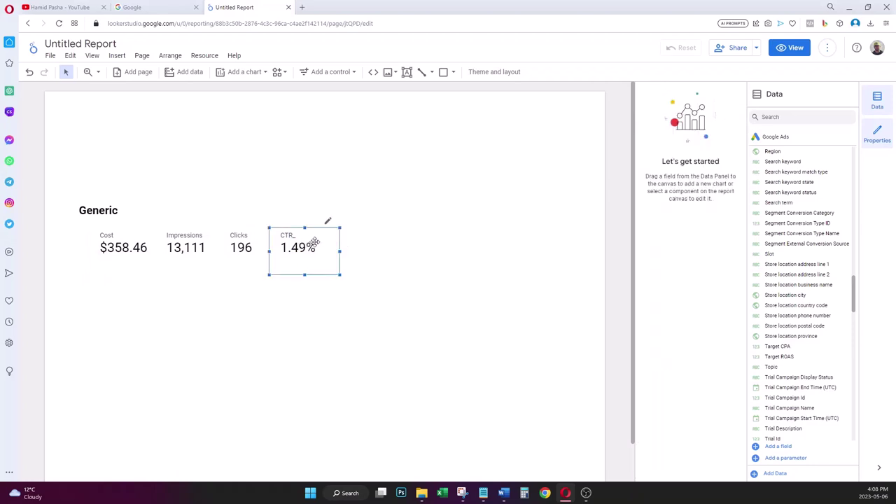
left_click(292, 243)
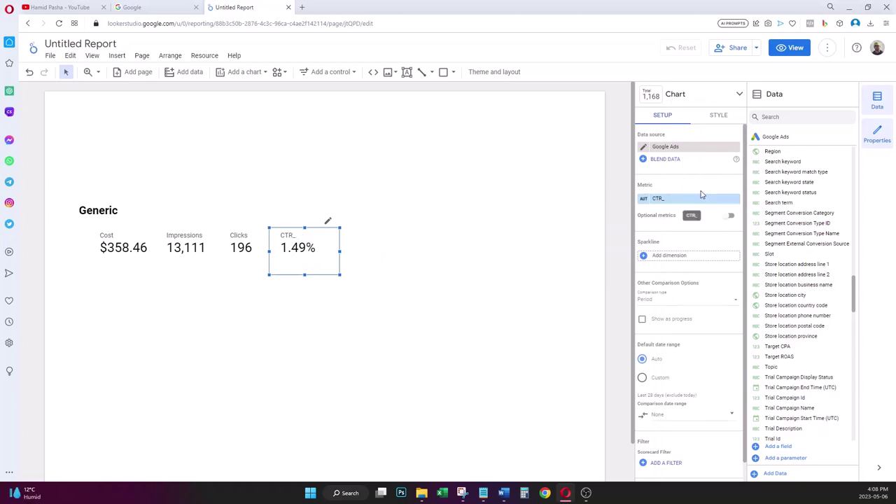
- Start renaming the CTR_ metric, entering 'Click' as its name
left_click(644, 201)
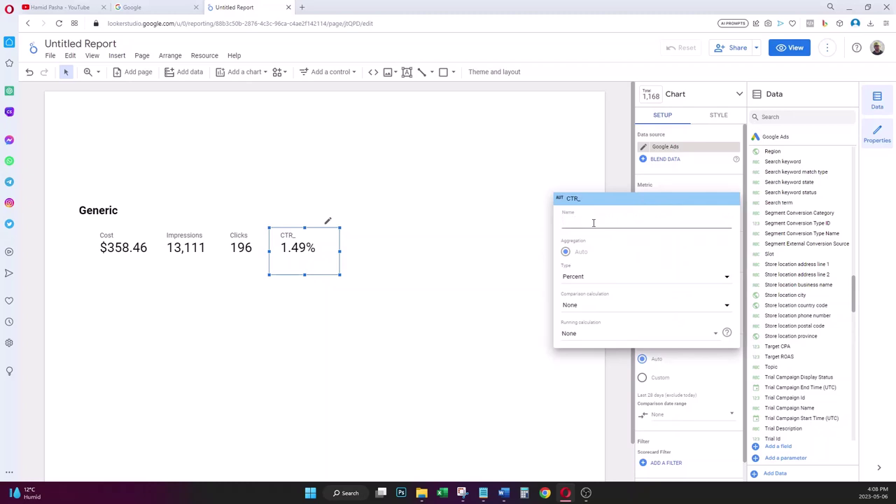
type("CTR")
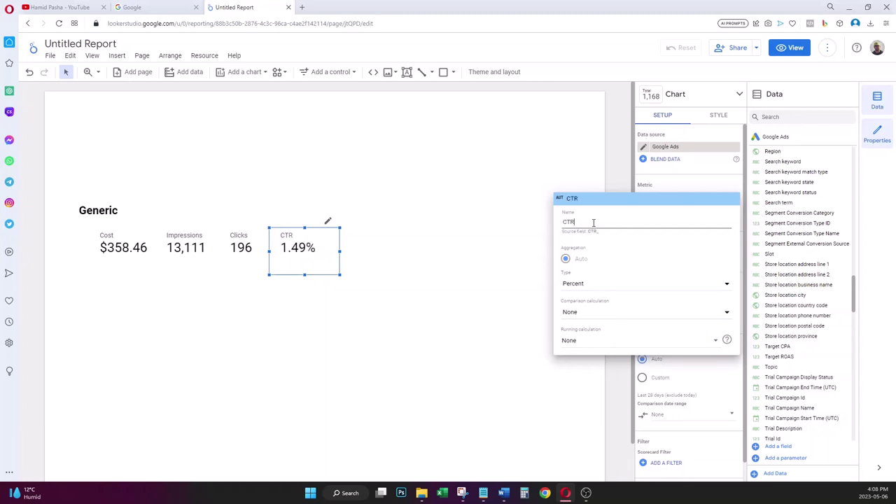
key("BackSpace")
key("BackSpace")
key("BackSpace")
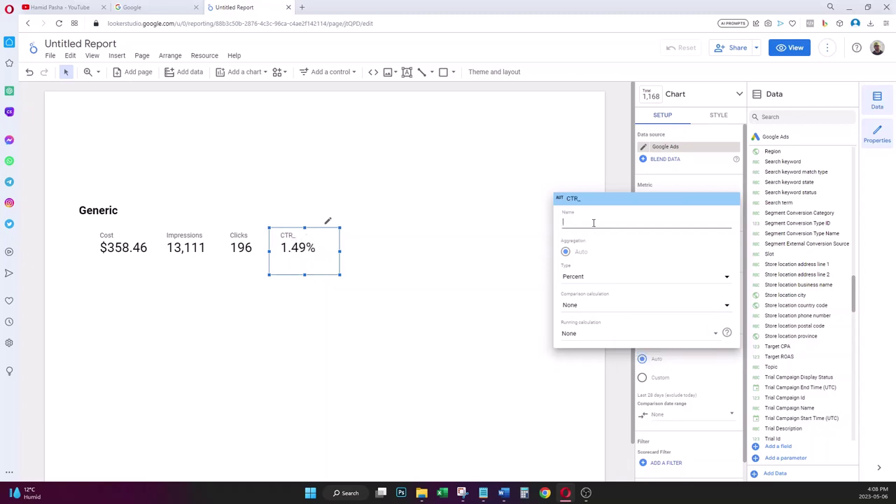
type("Click0")
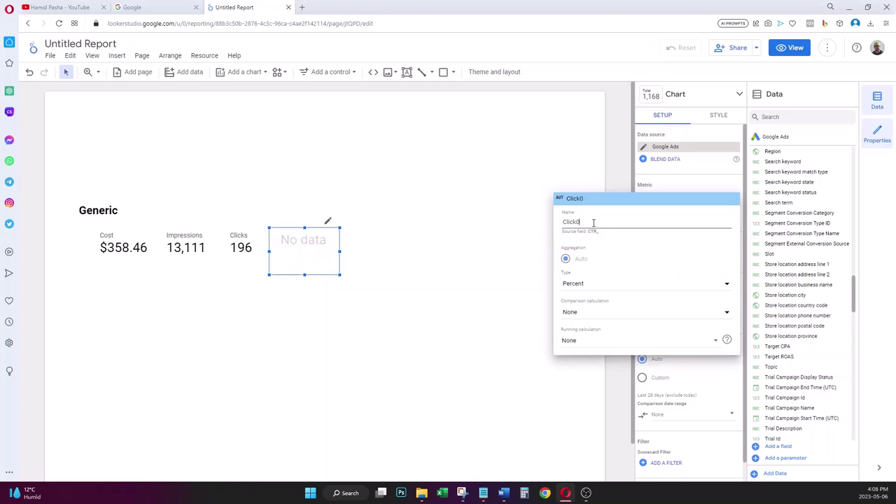
key("Return")
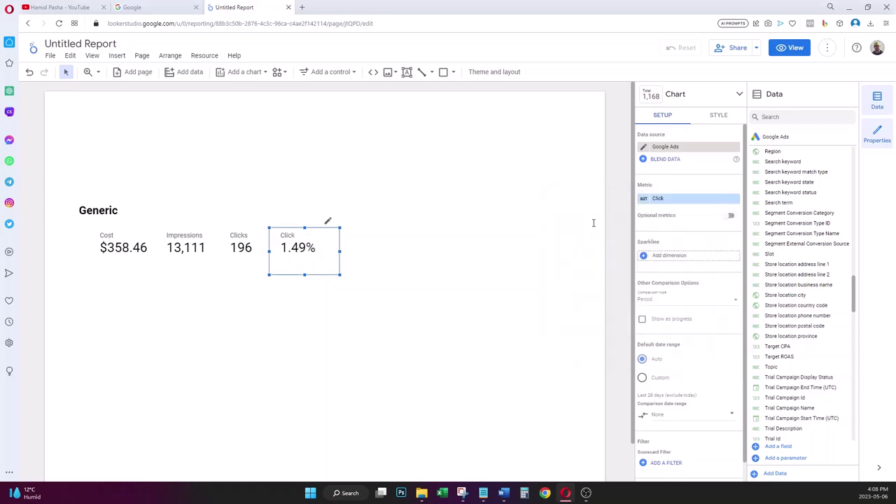
- Complete the metric name as 'Click Through Rate', keeping its type as Percent
left_click(646, 202)
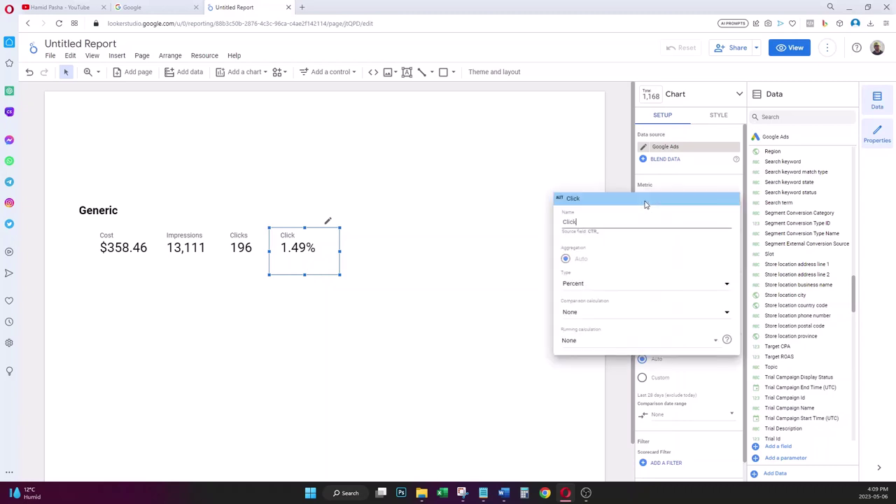
type("Thor")
key("BackSpace")
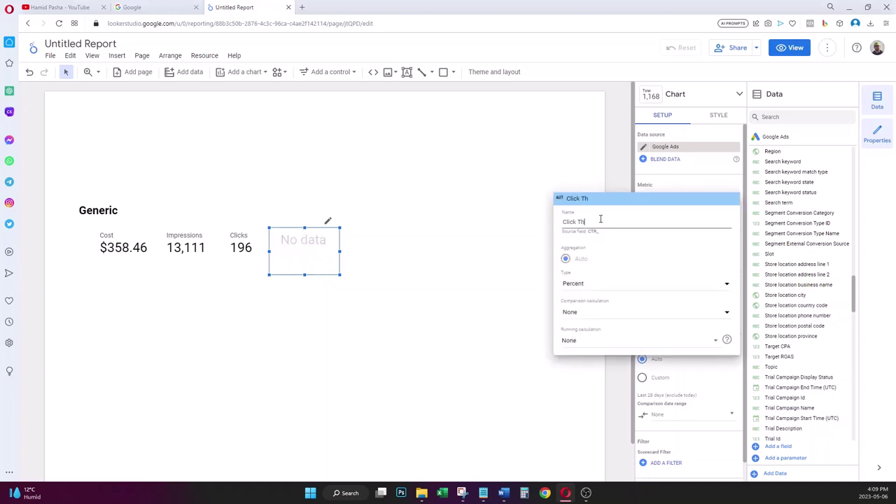
type("rought")
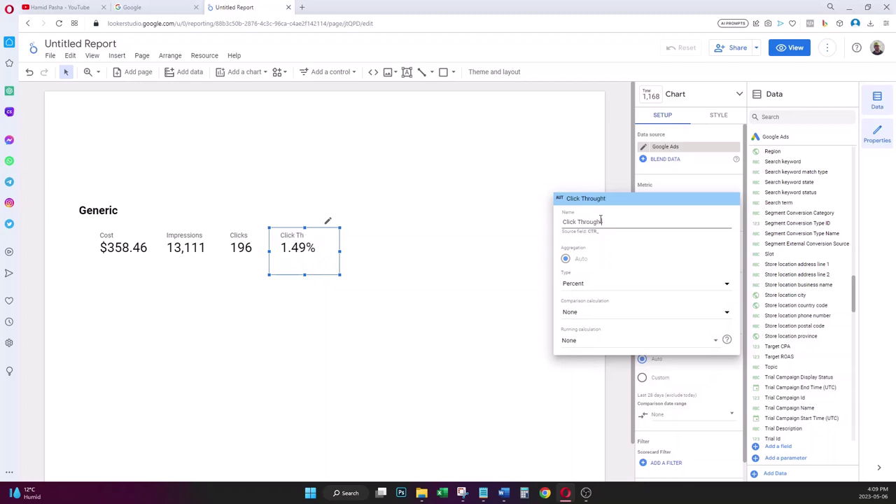
type(" Rate")
key("BackSpace")
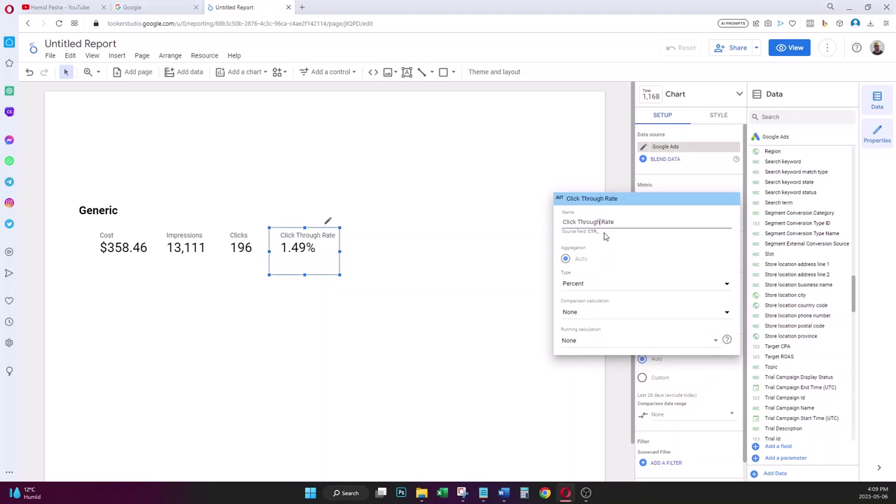
left_click(604, 286)
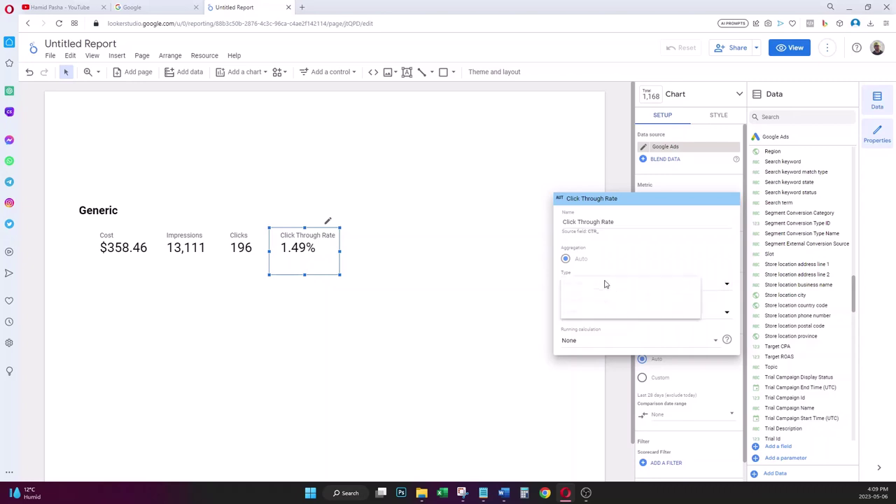
mouse_move(606, 292)
left_click(728, 306)
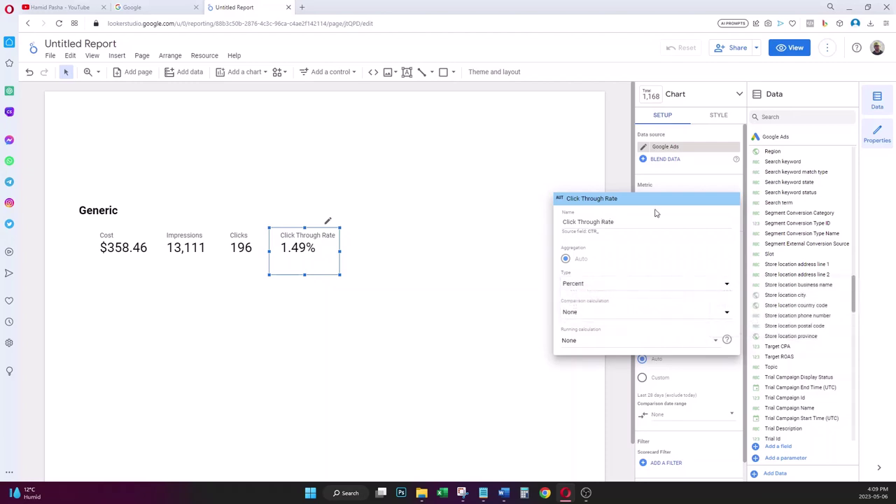
left_click(503, 273)
left_click(361, 242)
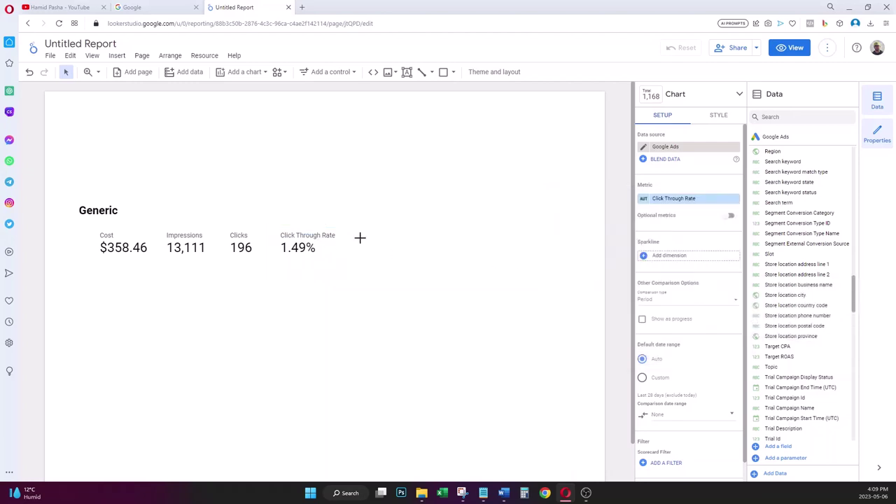
- Copy the Clicks scorecard to the end of the row after Click Through Rate
left_click(322, 242)
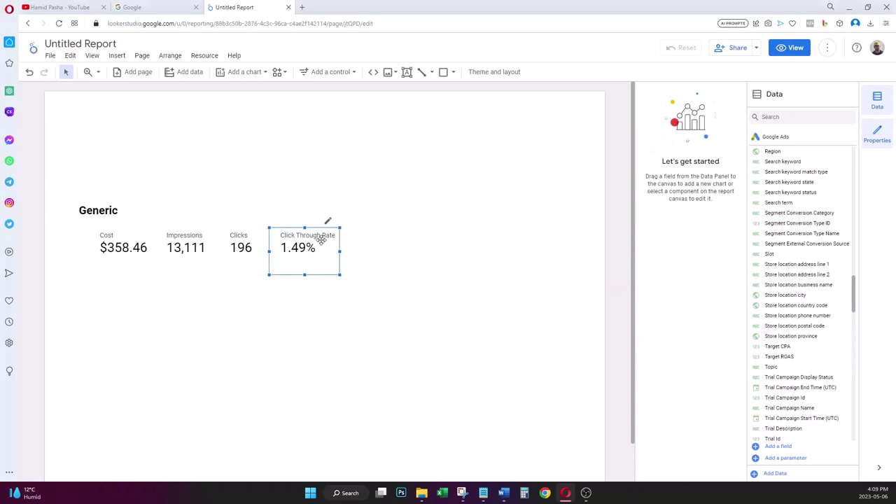
left_click(372, 247)
left_click(248, 235)
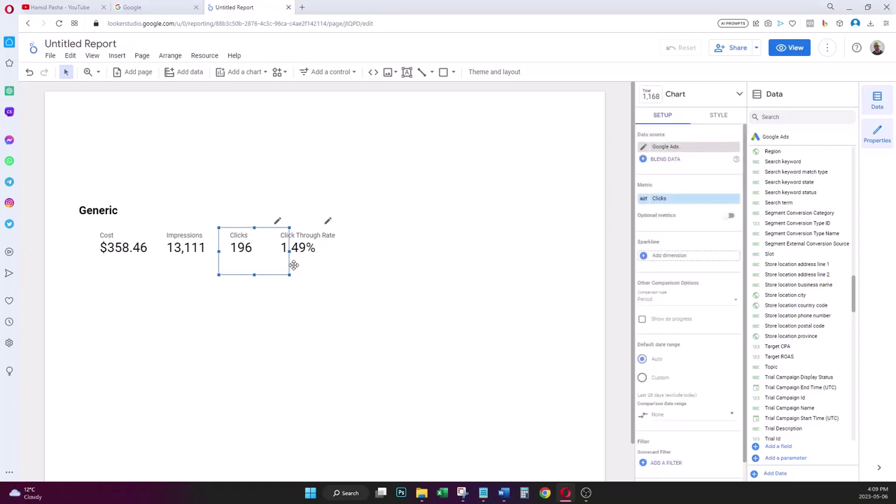
left_click_drag(293, 265, 366, 244)
- Set the new scorecard's metric to Conversions, showing 1
left_click(672, 202)
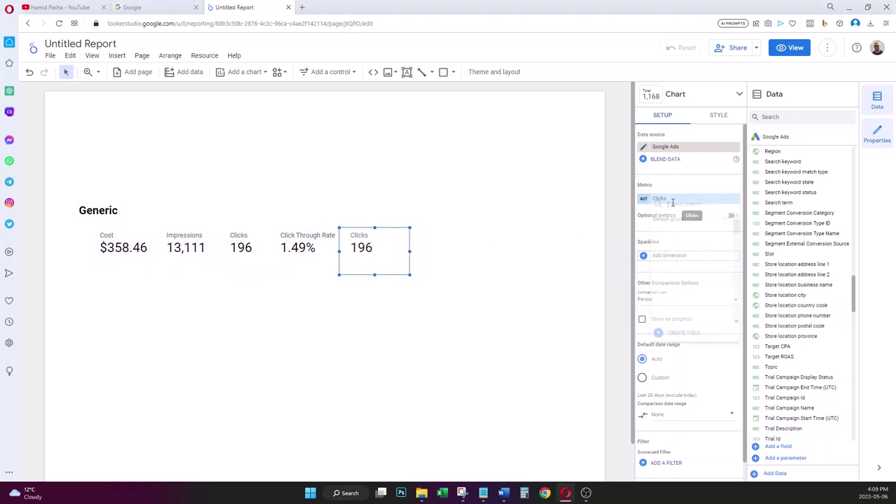
type("conver")
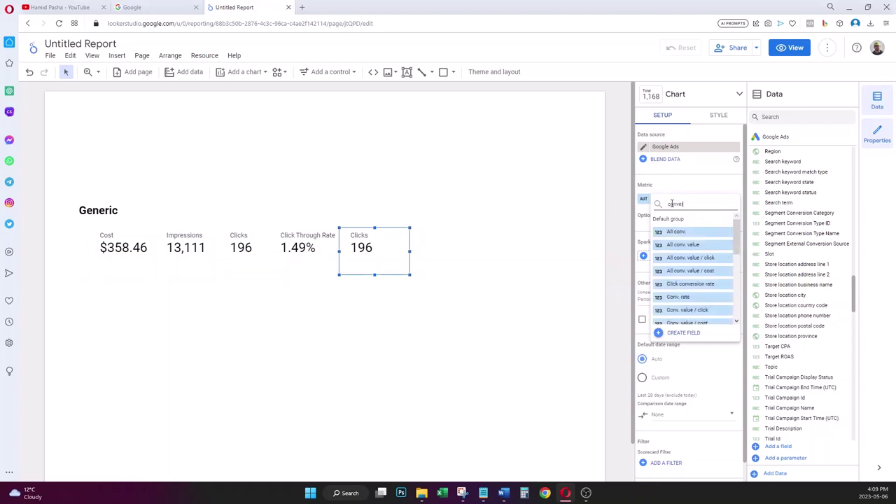
left_click(690, 271)
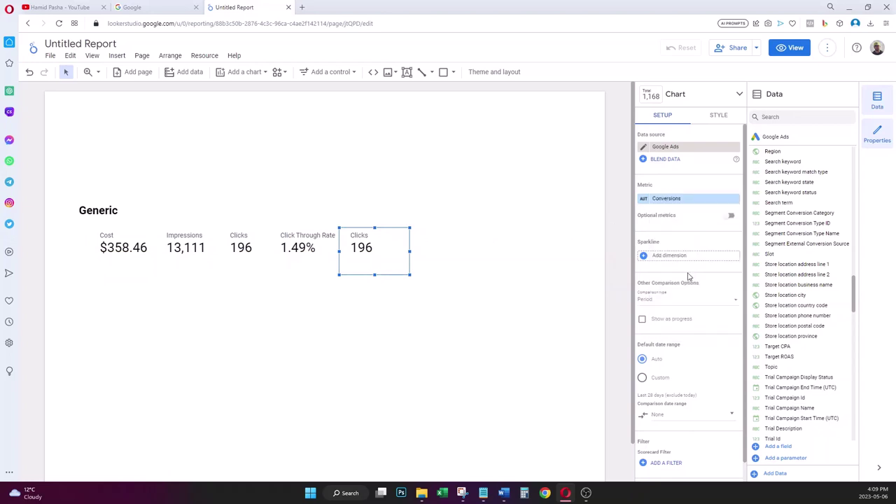
left_click(527, 279)
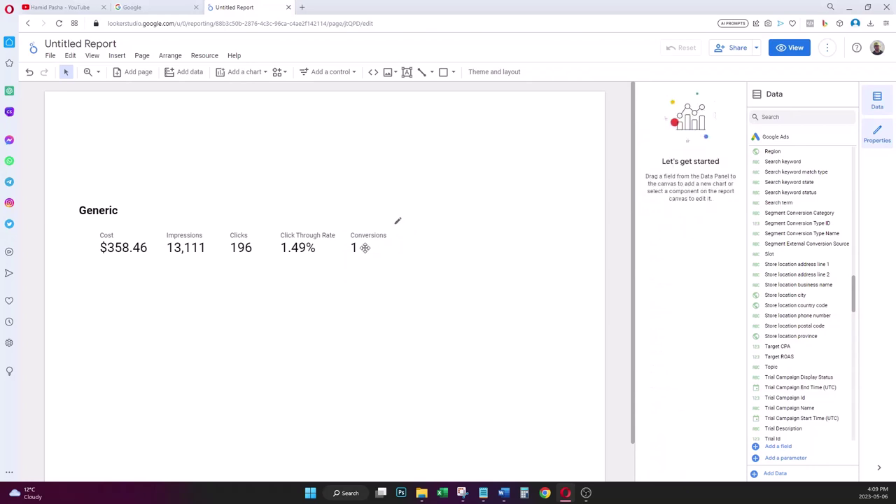
left_click(364, 248)
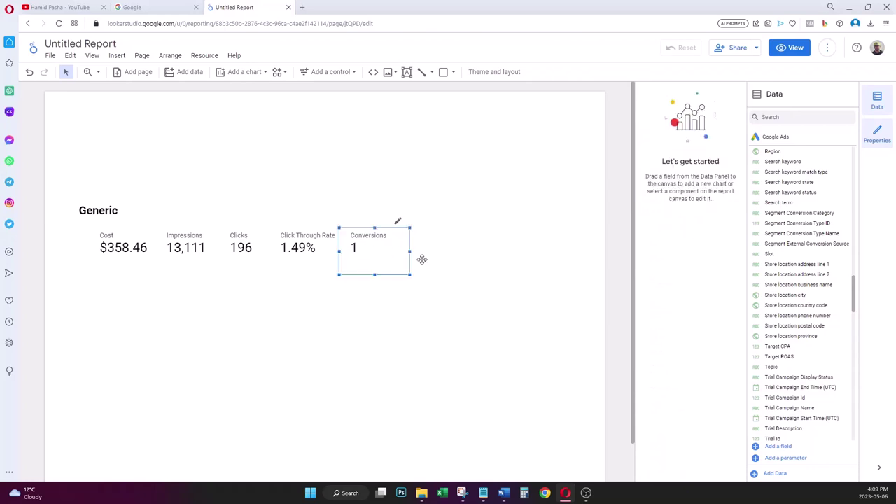
left_click(486, 273)
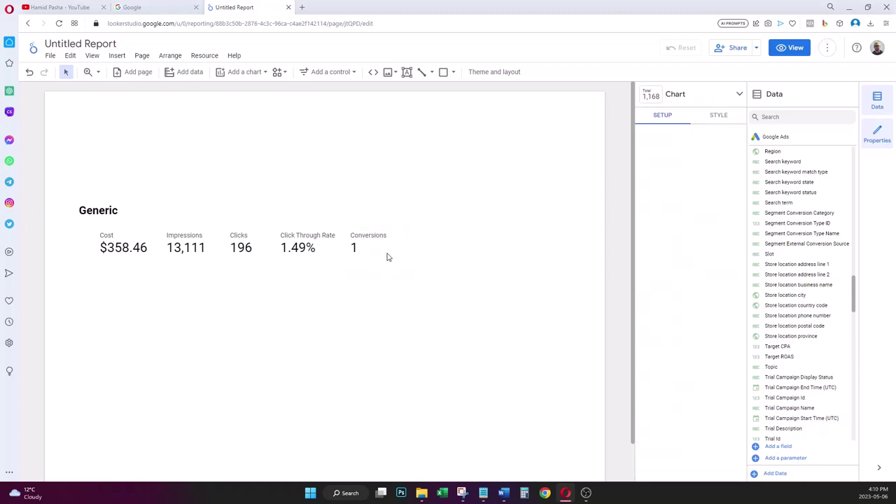
left_click(374, 238)
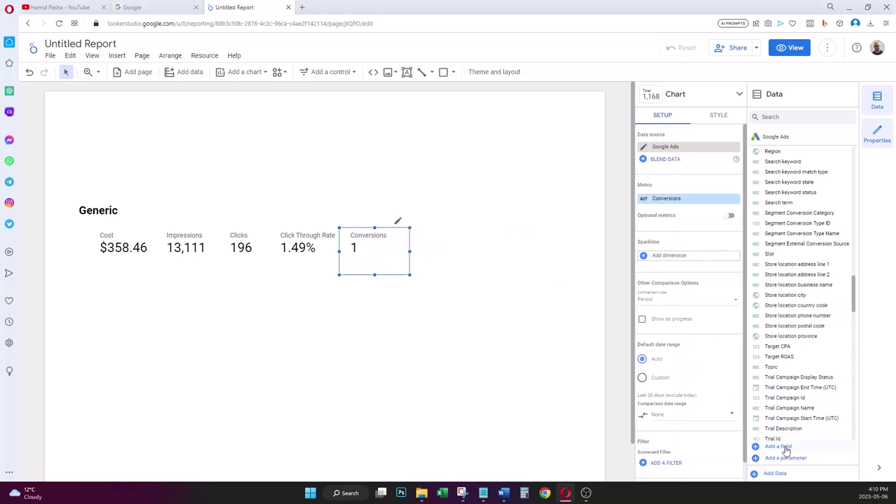
- Create and save the calculated field CPC with formula Cost / Clicks
left_click(783, 447)
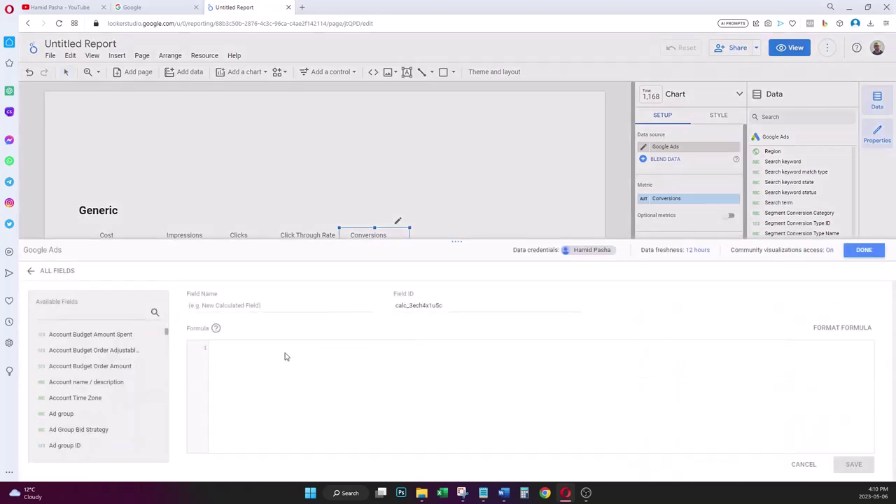
type("CPC")
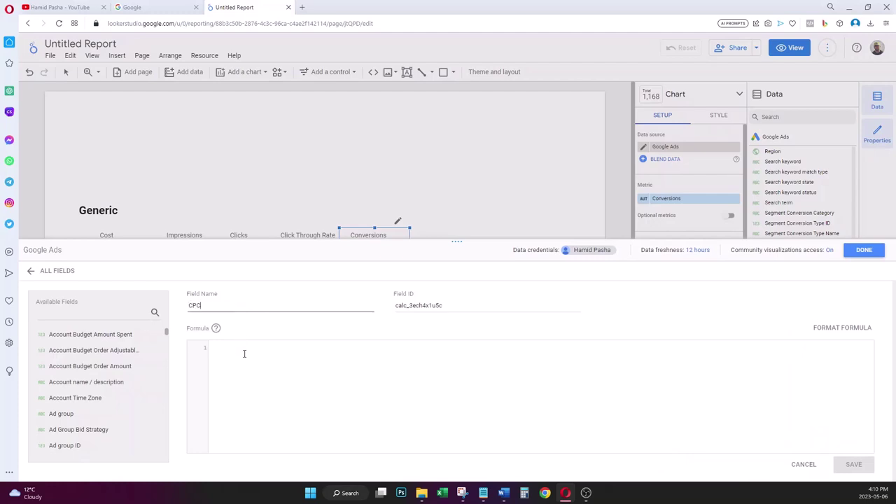
left_click(244, 354)
type("cost /")
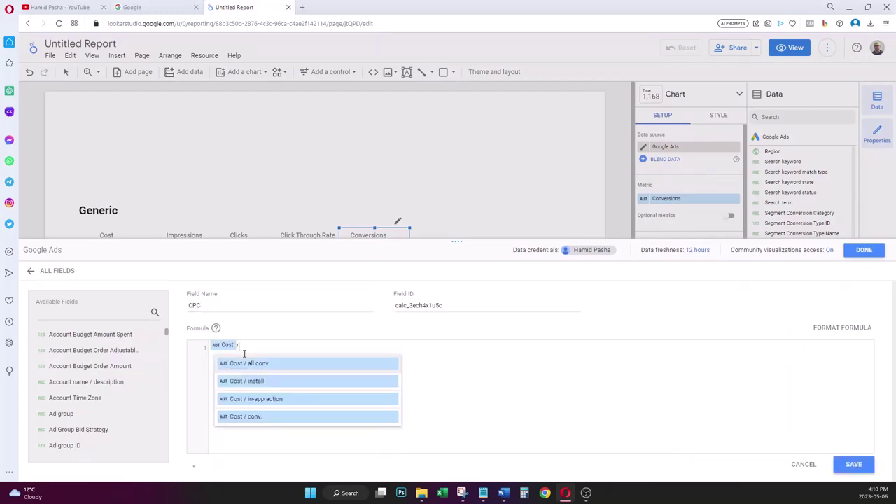
type("click")
left_click(279, 366)
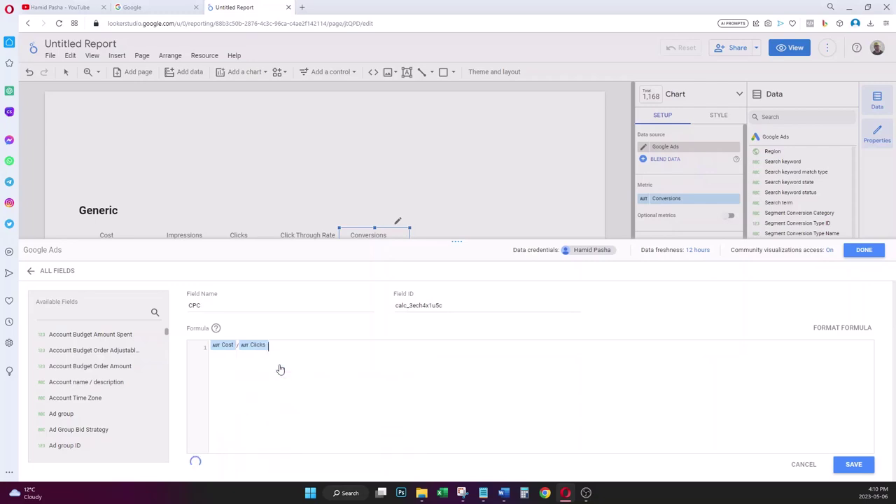
left_click(853, 465)
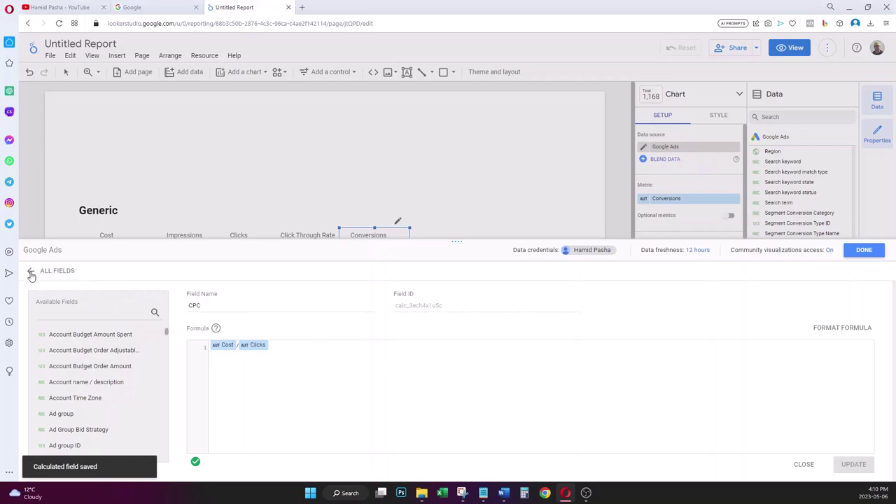
left_click(31, 273)
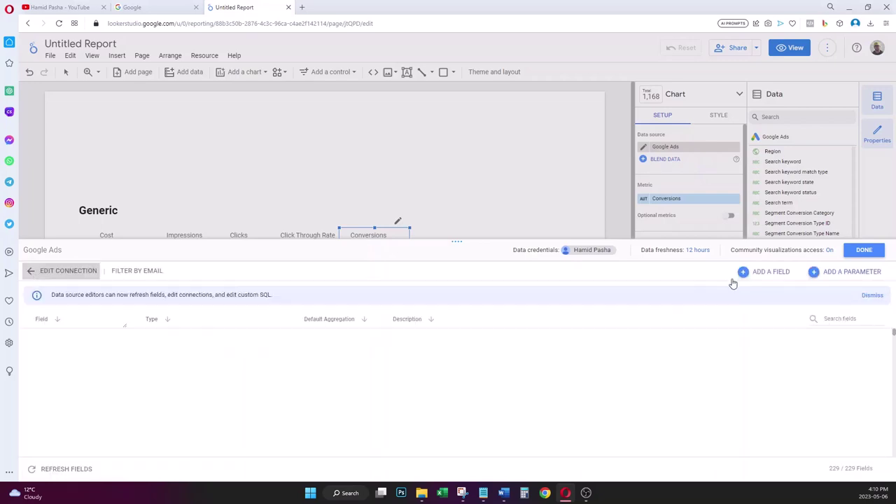
- Create and save the calculated field CVR_ with formula Clicks / Conversions
left_click(768, 273)
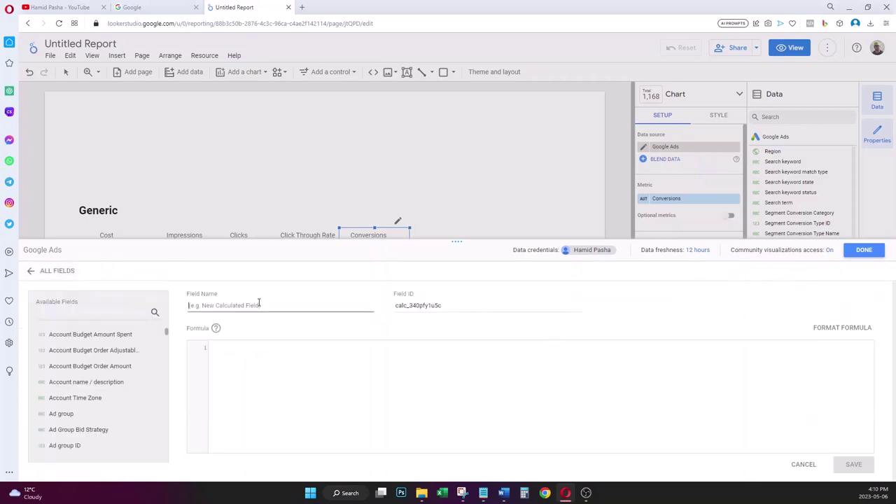
type("Co")
left_click(257, 362)
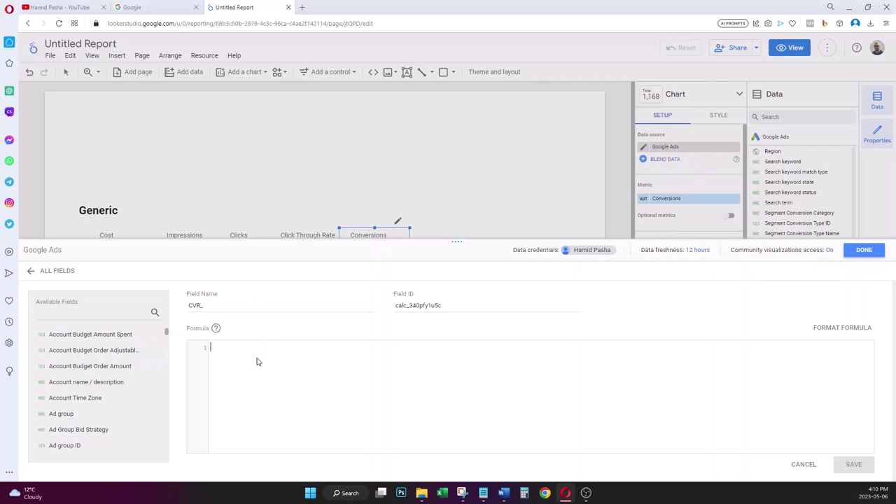
type("cli")
key("Return")
type("/con")
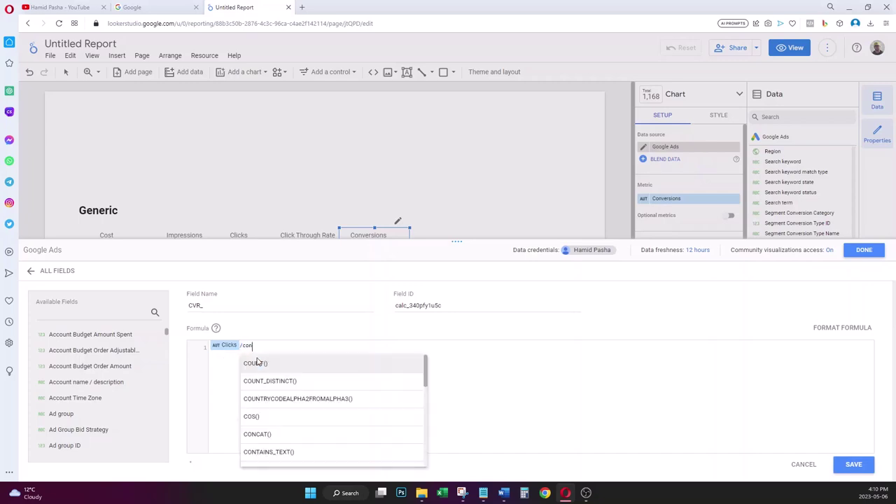
scroll(257, 361, "down", 3)
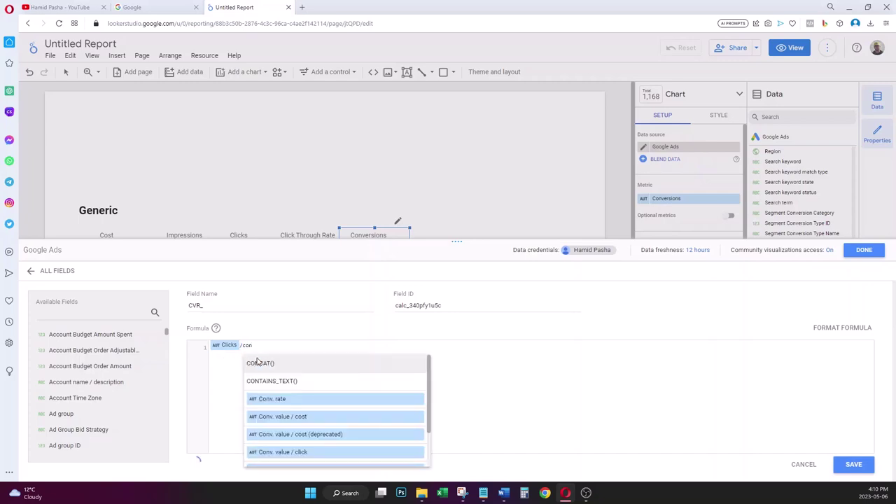
scroll(300, 439, "down", 3)
left_click(292, 425)
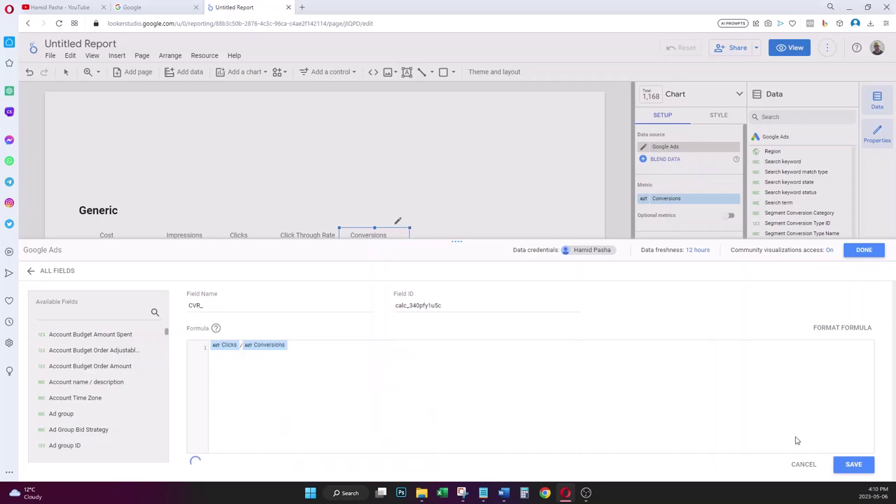
left_click(853, 466)
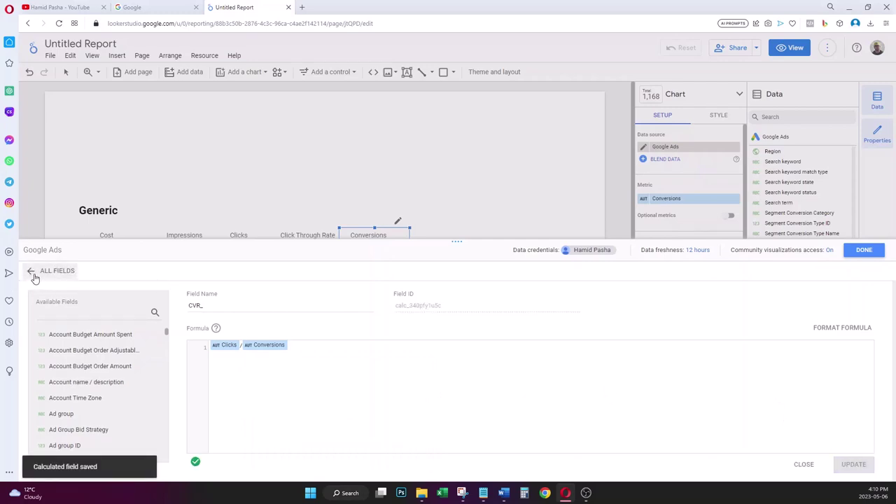
left_click(33, 273)
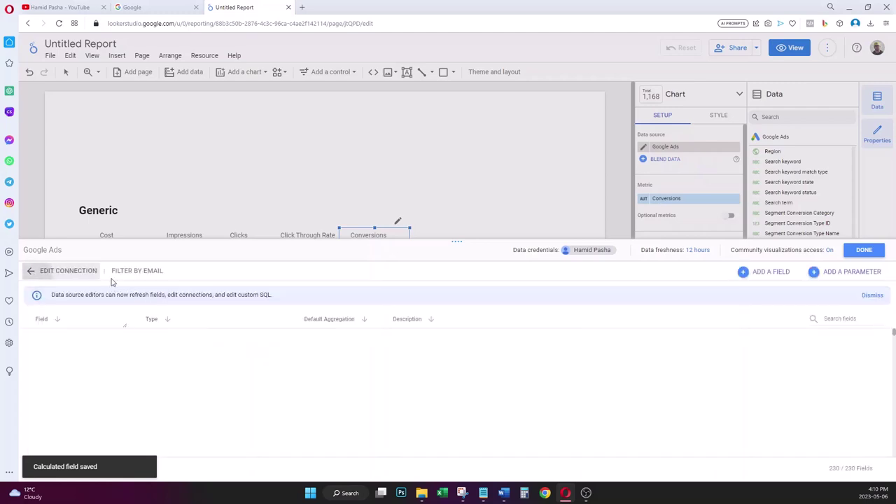
- Set the CVR_ field's type to Numeric > Percent
left_click(845, 319)
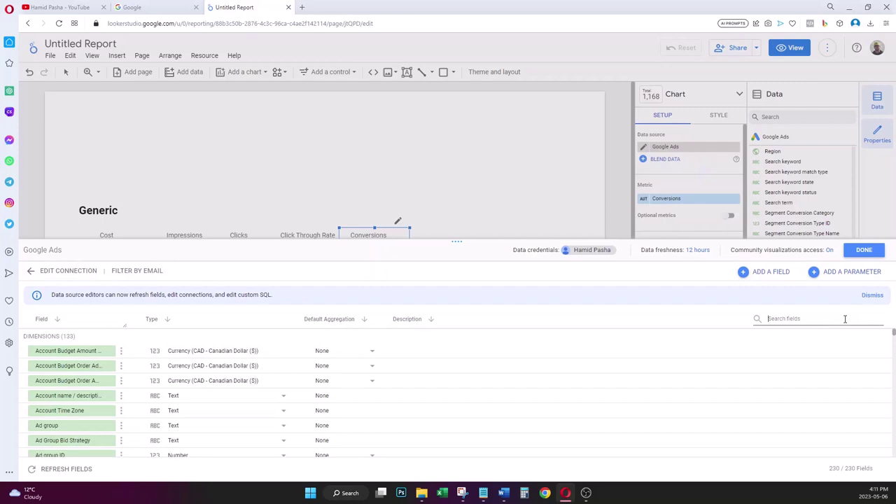
type("_")
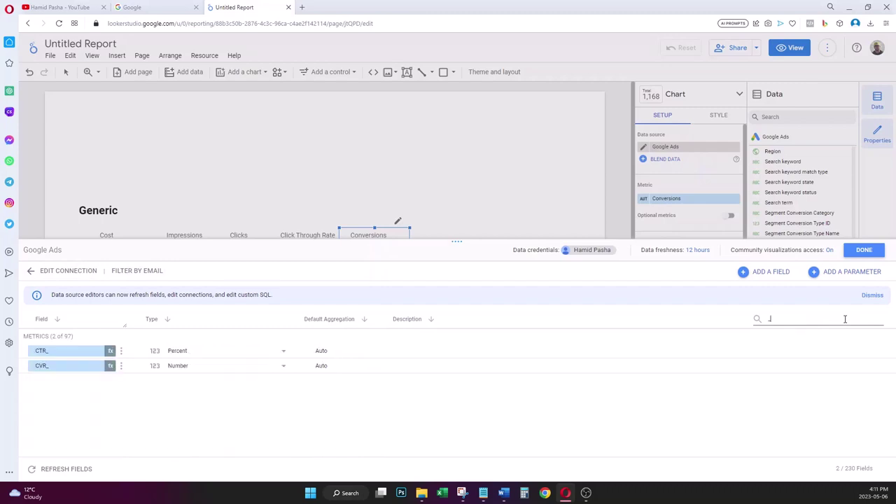
left_click(212, 369)
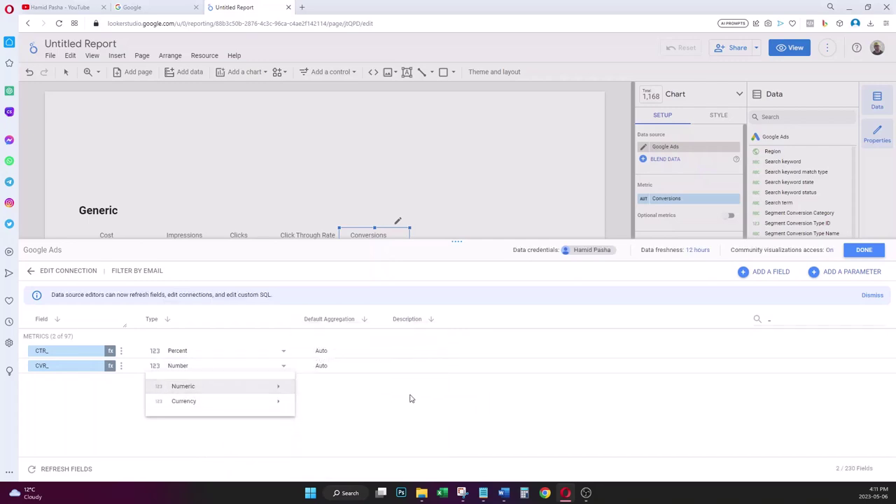
left_click(208, 386)
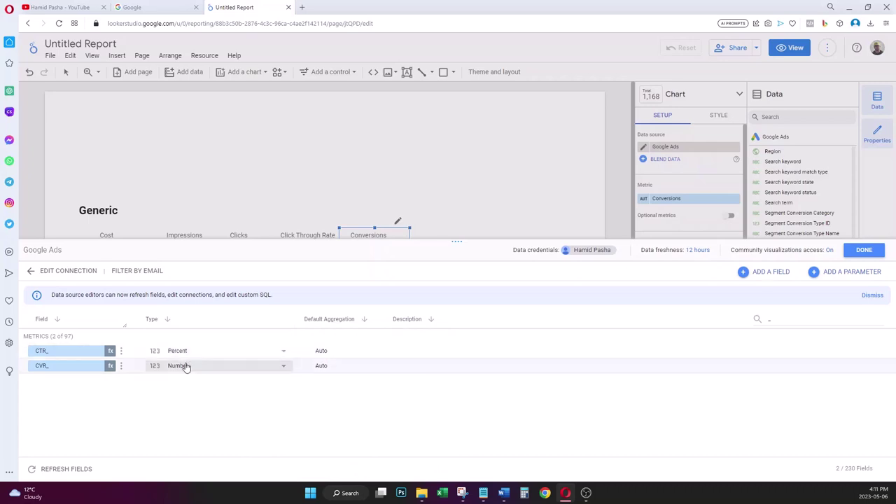
left_click(186, 369)
mouse_move(196, 386)
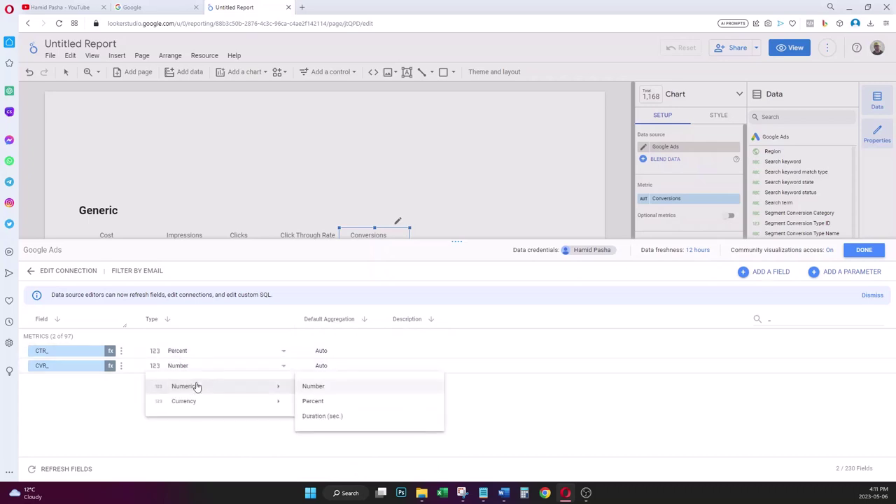
left_click(317, 407)
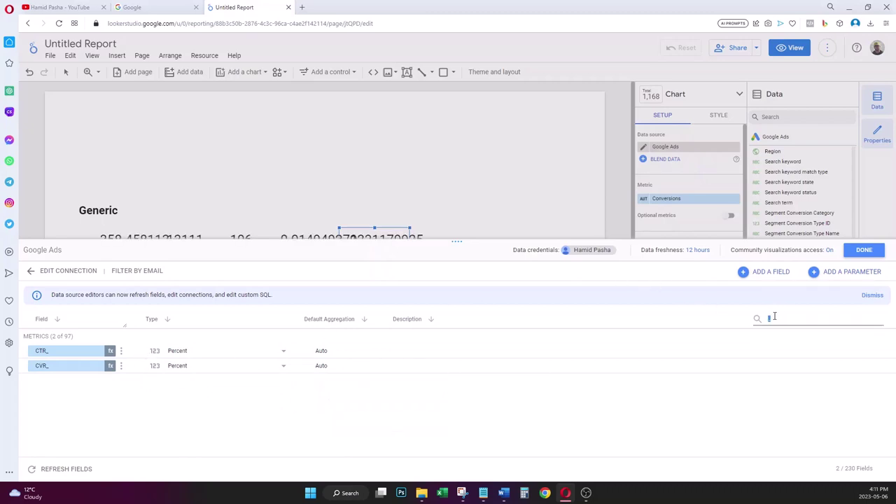
- Rename the CPC calculated field to CPC_ and save it
key("BackSpace")
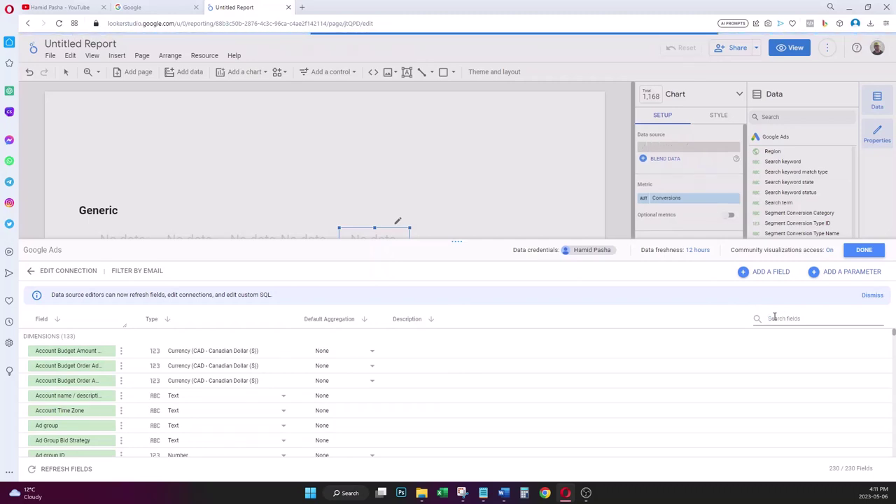
type("cpc")
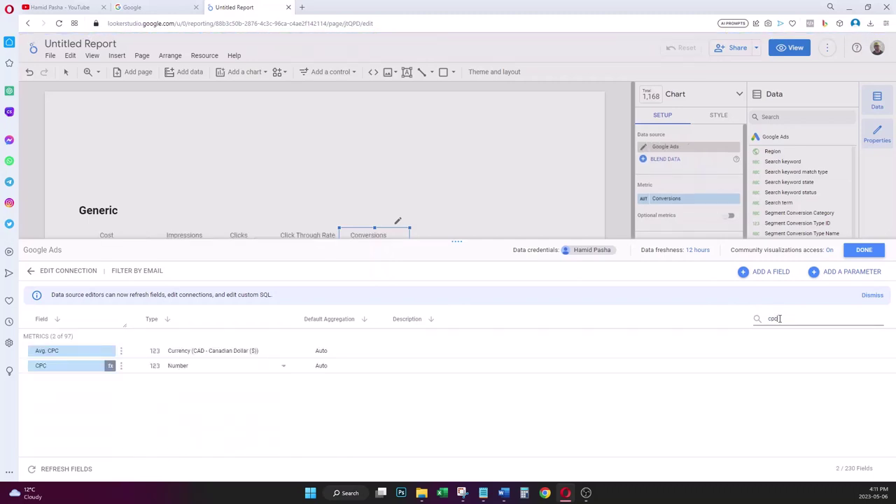
left_click(109, 370)
left_click(210, 306)
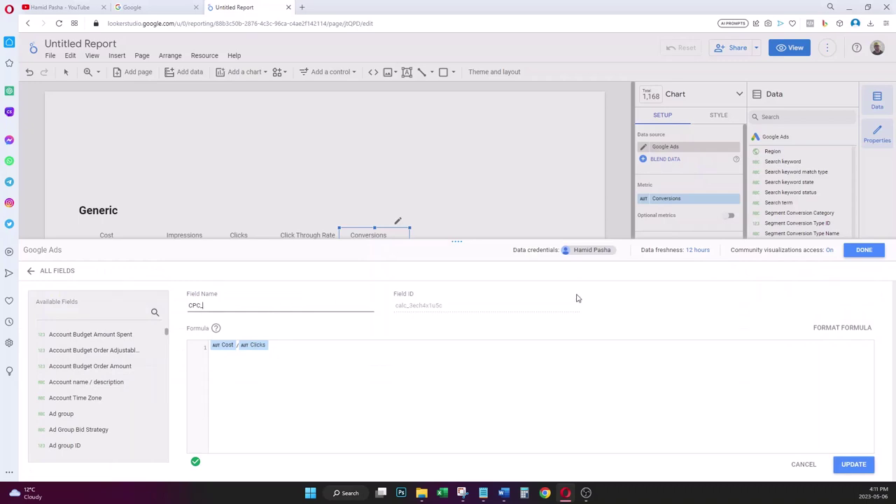
left_click(856, 465)
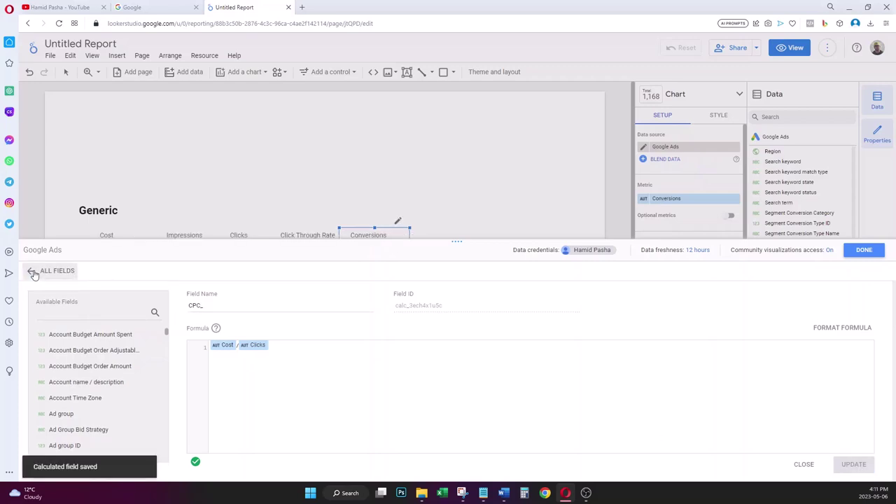
left_click(33, 274)
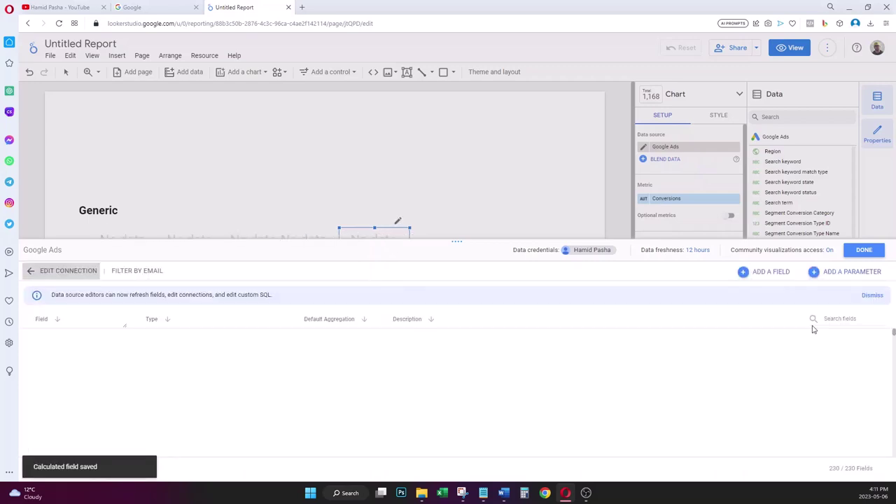
- Set the CPC_ field's type to Currency > USD and return to the report
left_click(838, 319)
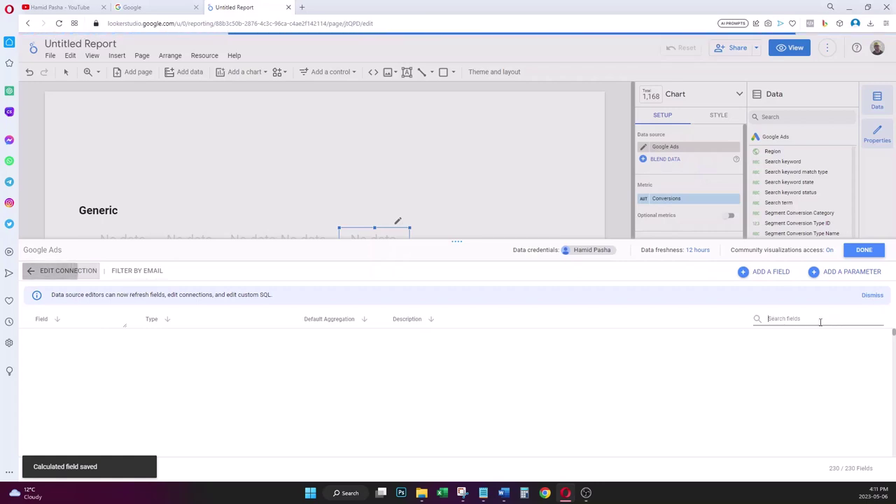
type("_")
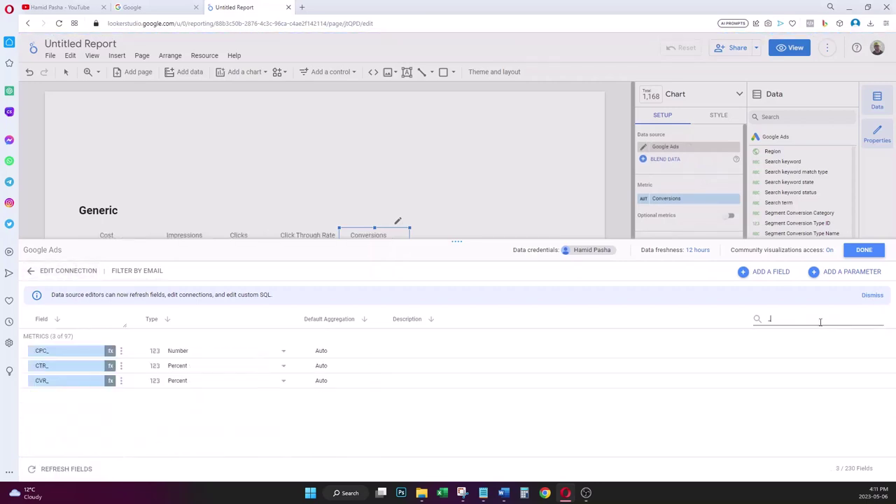
left_click(189, 353)
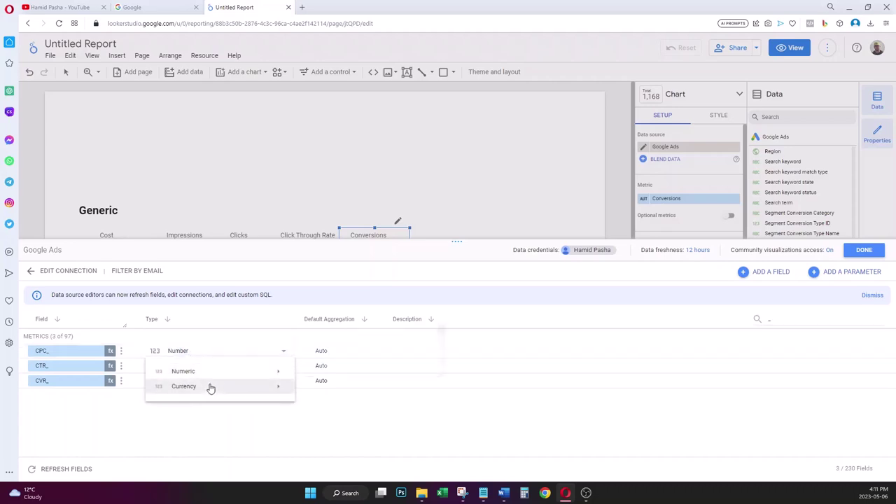
mouse_move(210, 388)
scroll(390, 388, "down", 20)
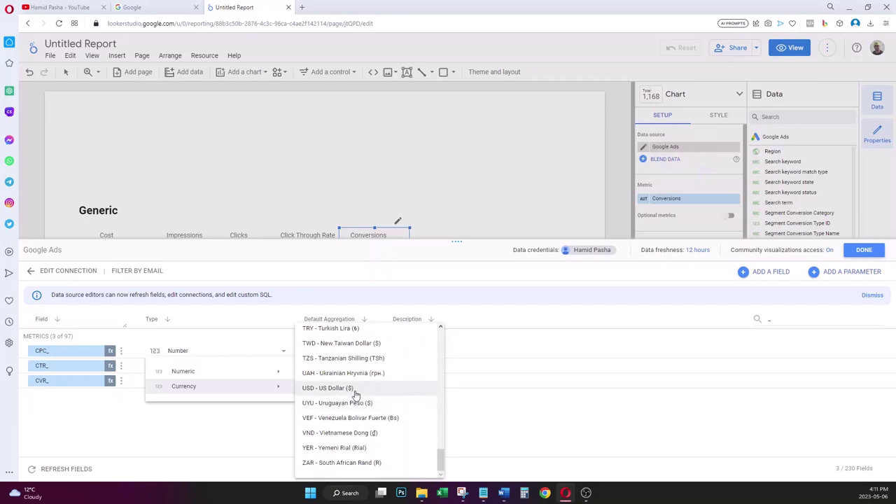
left_click(359, 389)
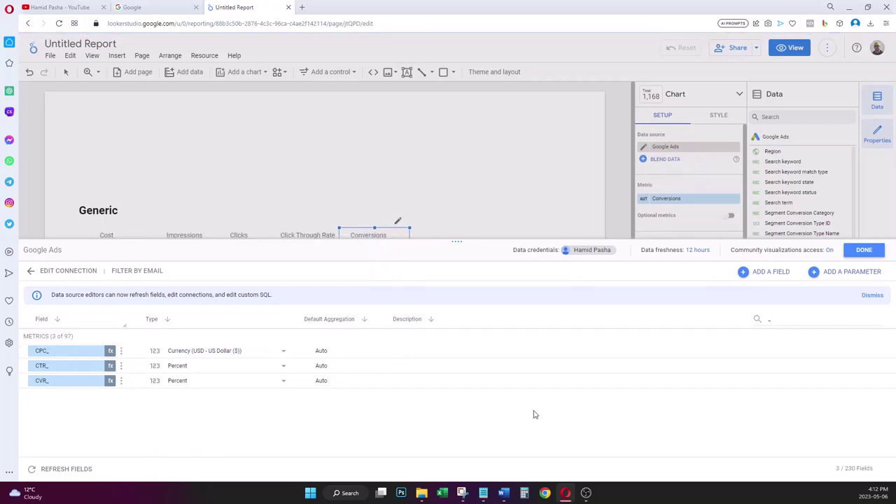
left_click(863, 256)
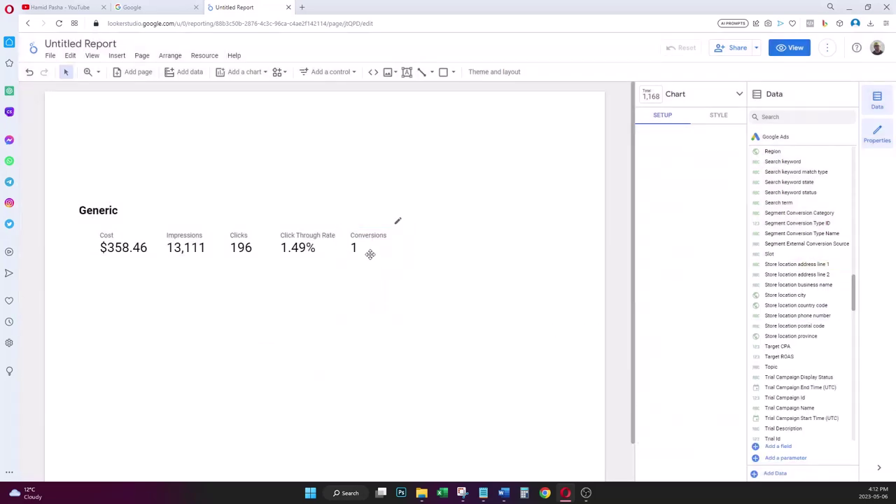
- Copy the Conversions scorecard beside it and set the copy's metric to CPC_
left_click(369, 252)
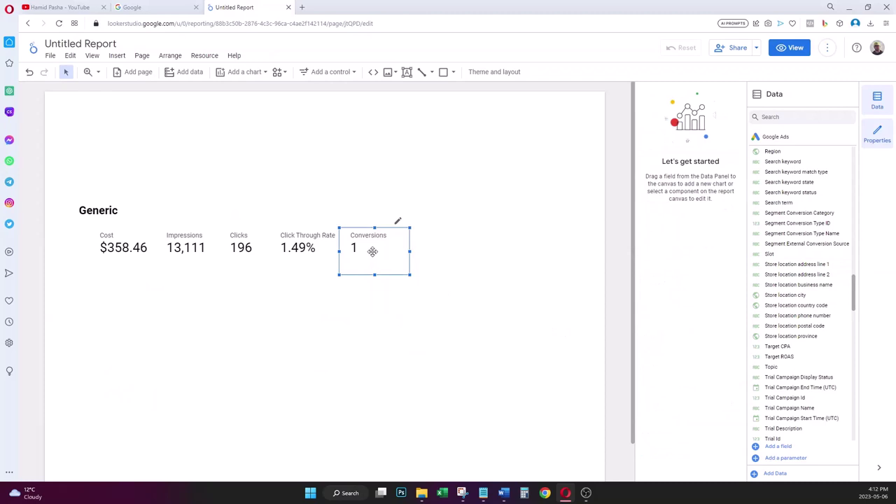
left_click(375, 246)
left_click_drag(366, 236, 439, 243)
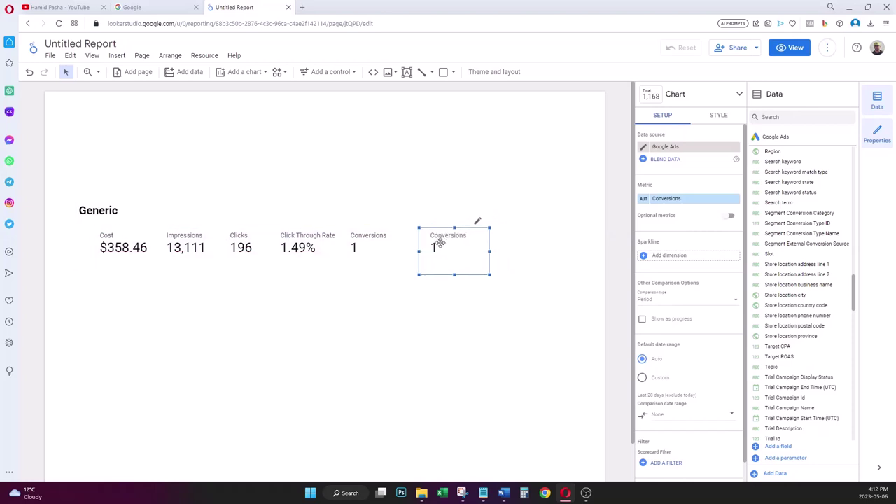
left_click(680, 201)
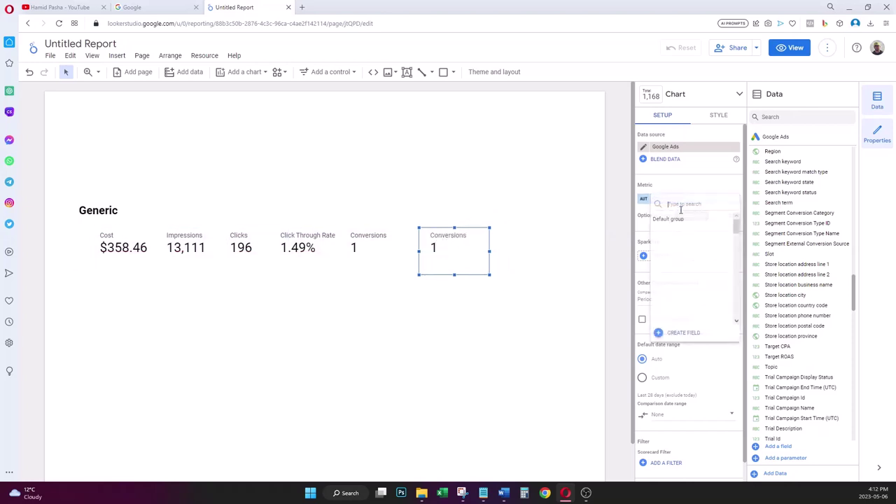
type("cpc")
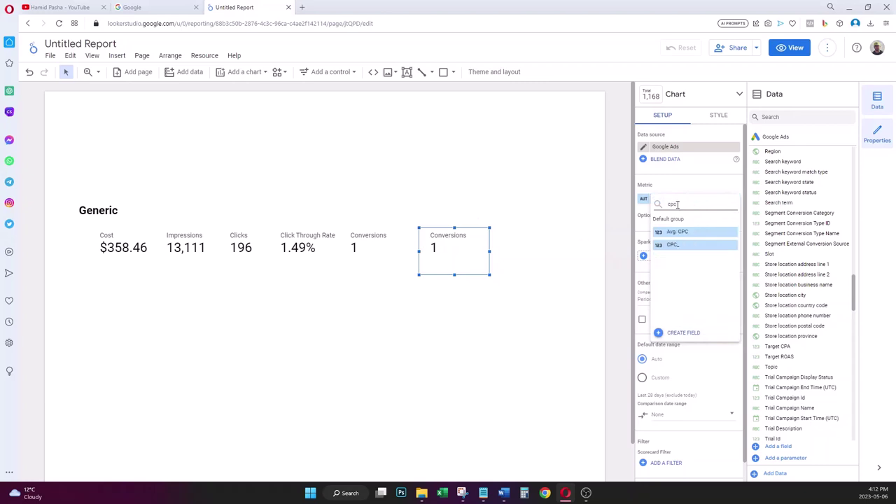
left_click(669, 244)
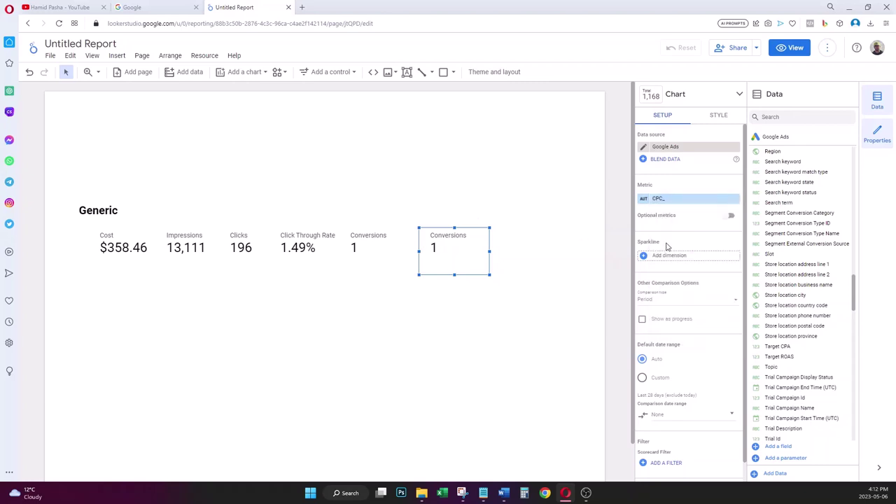
- Relabel the CPC_ metric as CPC, displaying $3.31
left_click(642, 200)
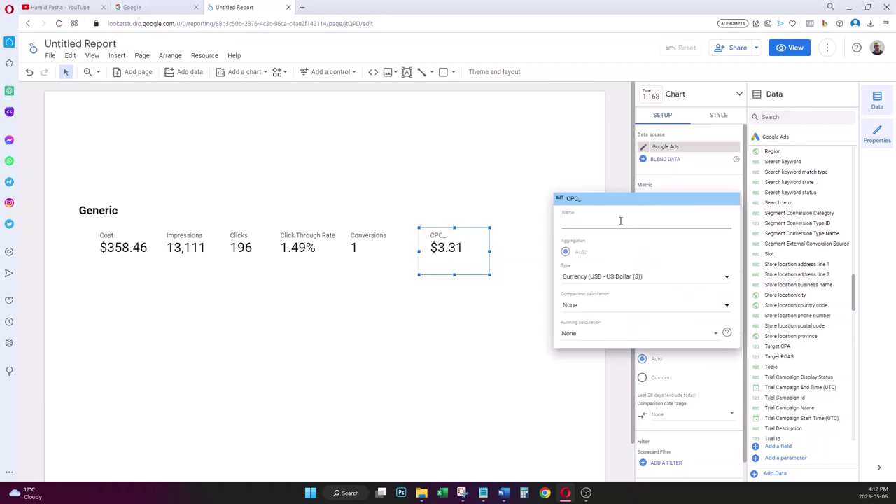
type("CPC")
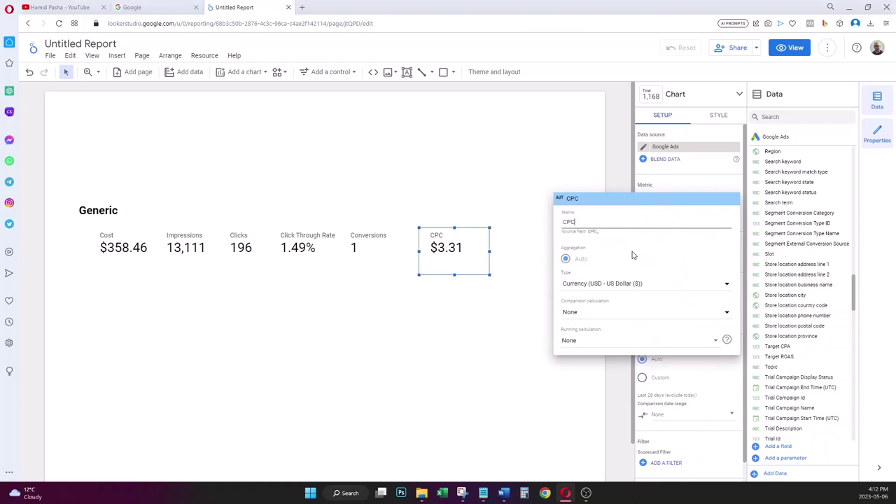
left_click(516, 306)
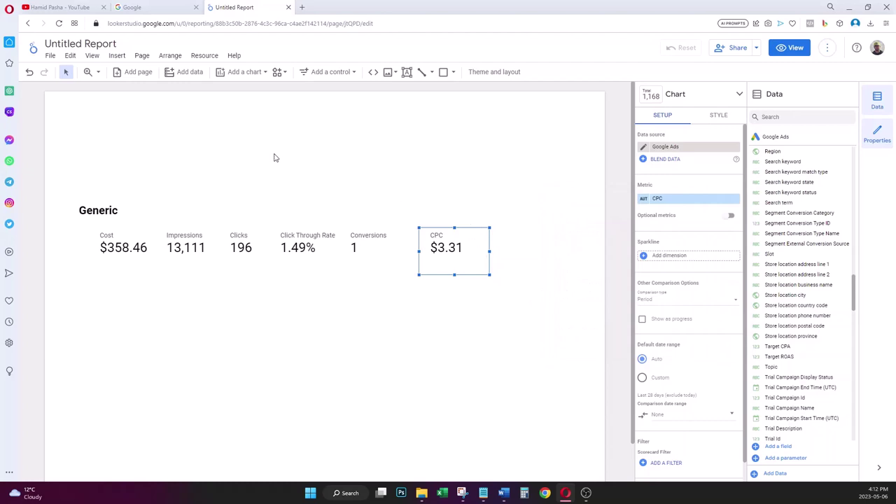
- Insert a new scorecard right of CPC and set its metric to CVR_
left_click(117, 55)
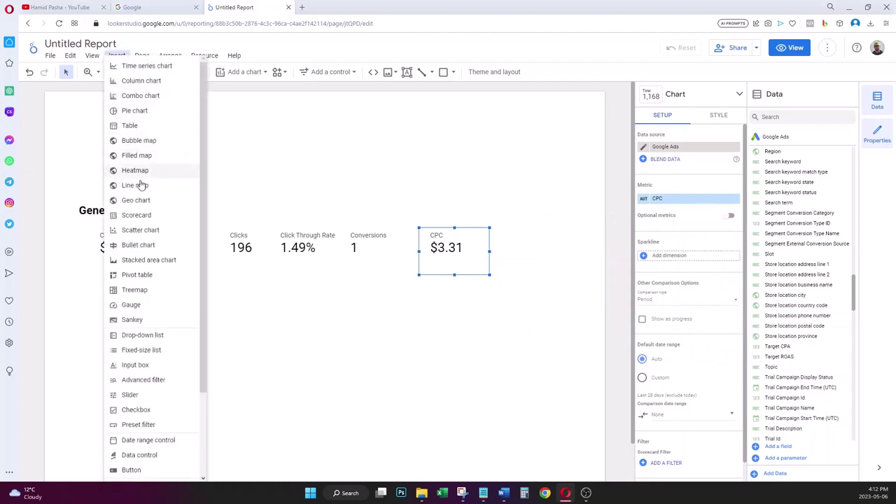
left_click(141, 220)
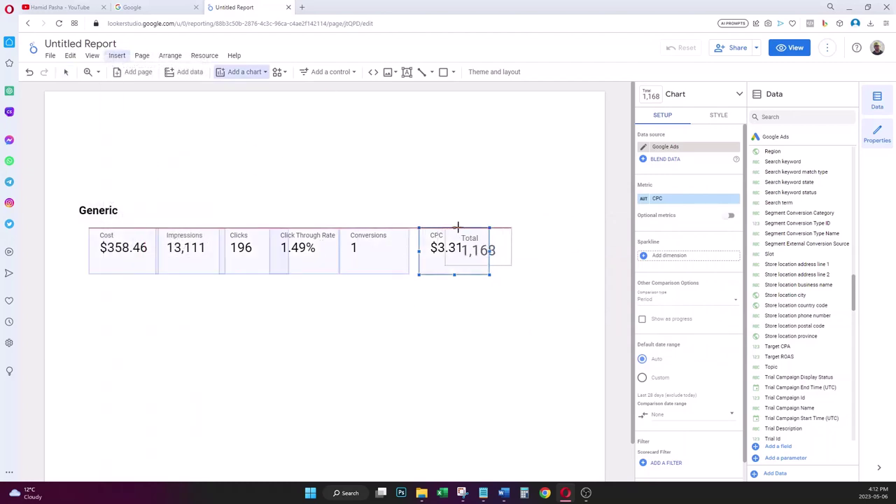
left_click(505, 228)
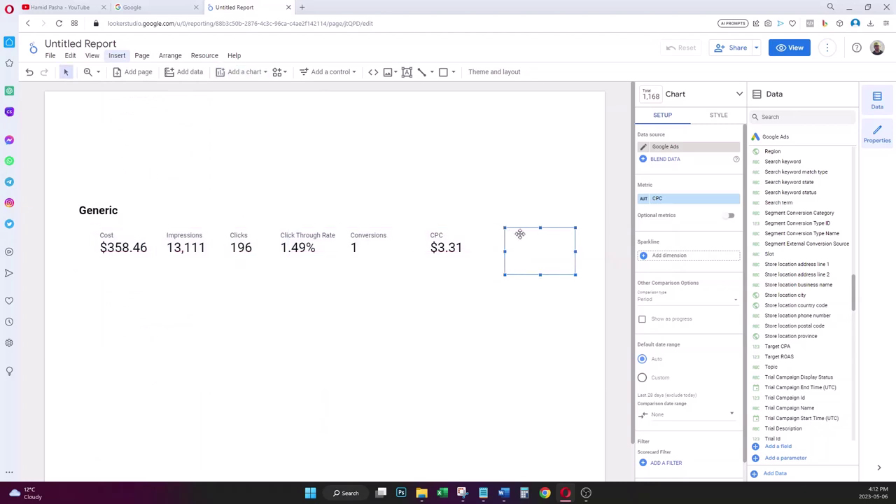
left_click(685, 202)
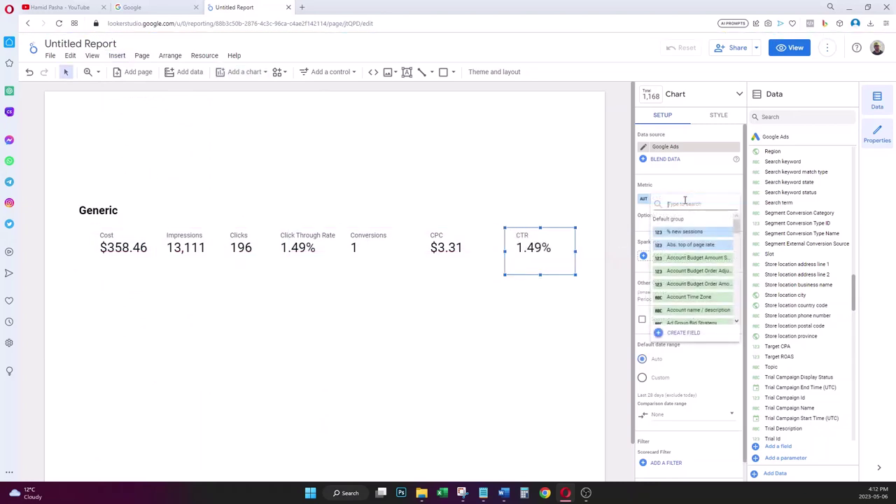
type("_")
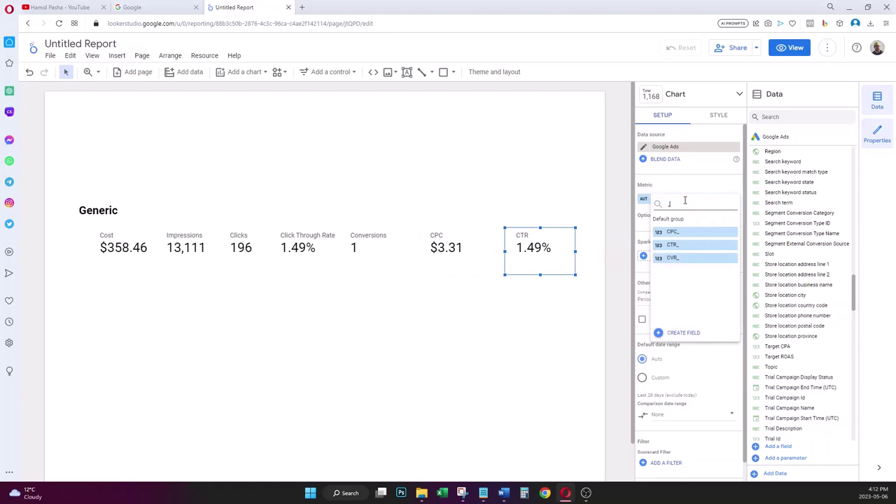
left_click(678, 258)
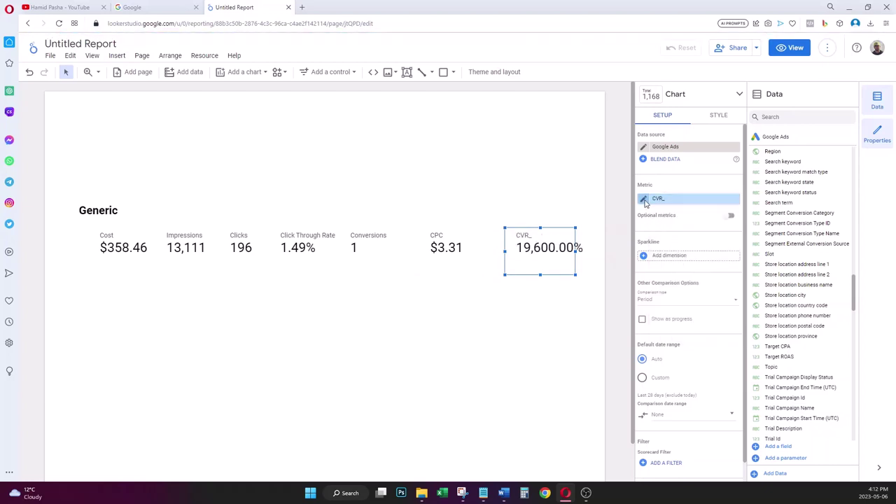
- Rename the scorecard's CVR_ metric to 'Conversion Rate'
left_click(645, 200)
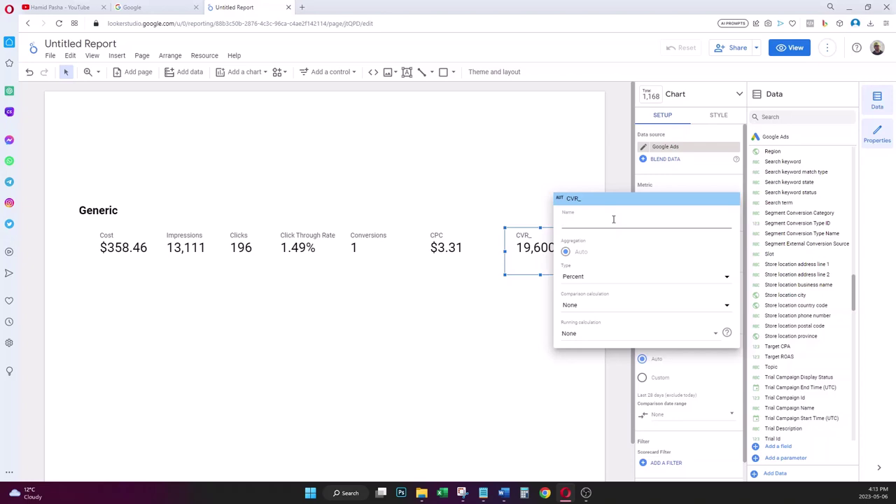
type("C")
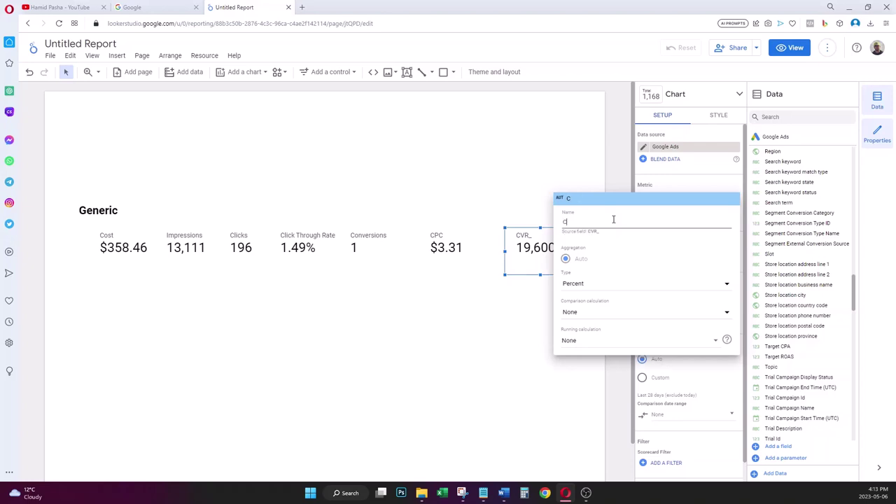
type("onversion Rate")
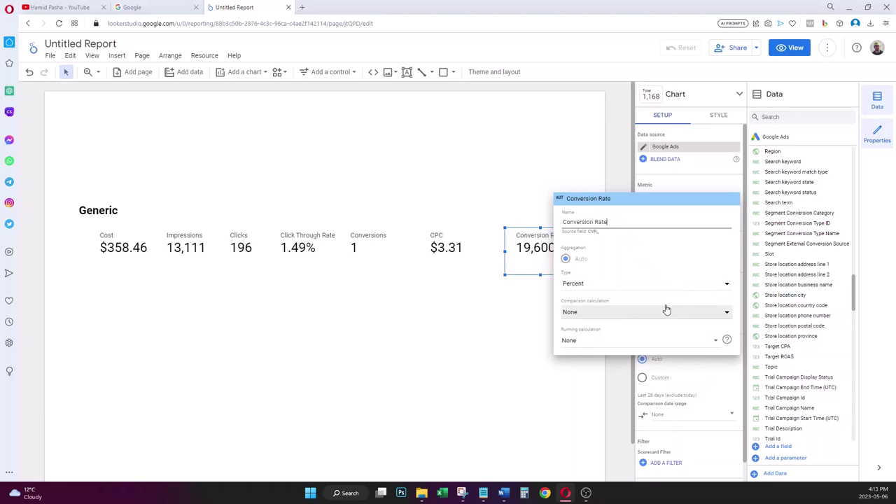
left_click(533, 319)
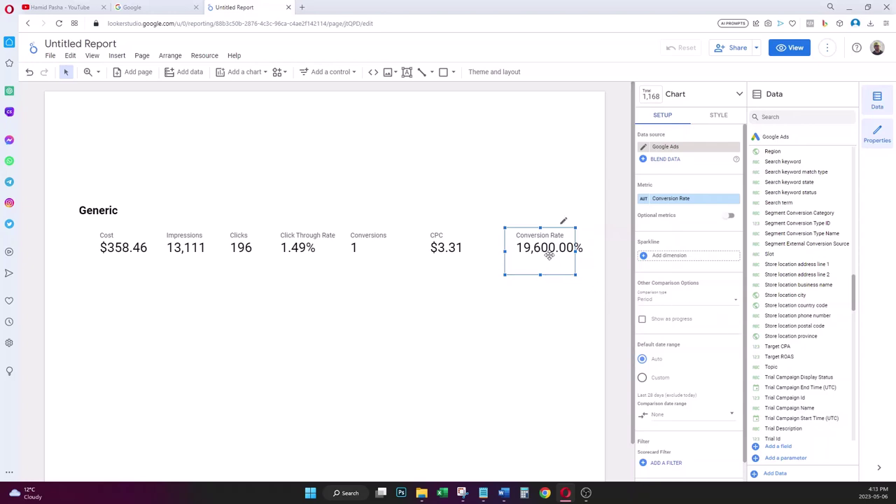
scroll(727, 313, "down", 1)
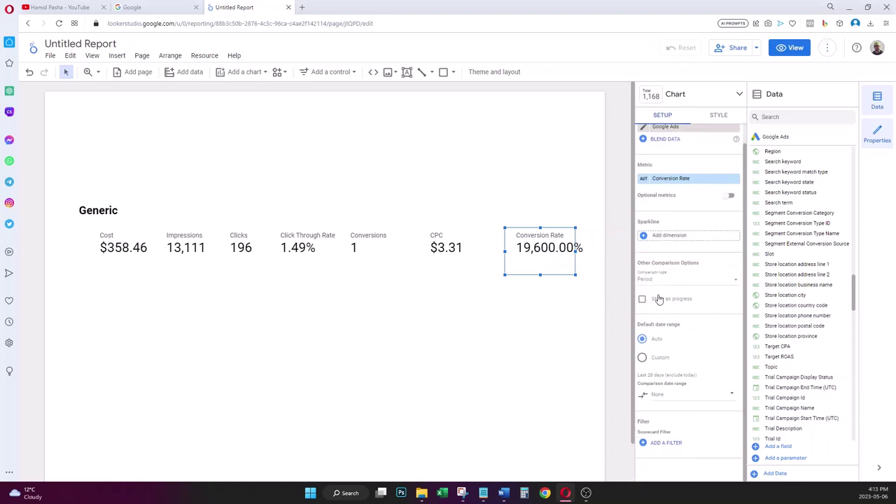
- Change the CVR_ field's formula from Clicks / Conversions to Conversions / Clicks in the data source
left_click(780, 447)
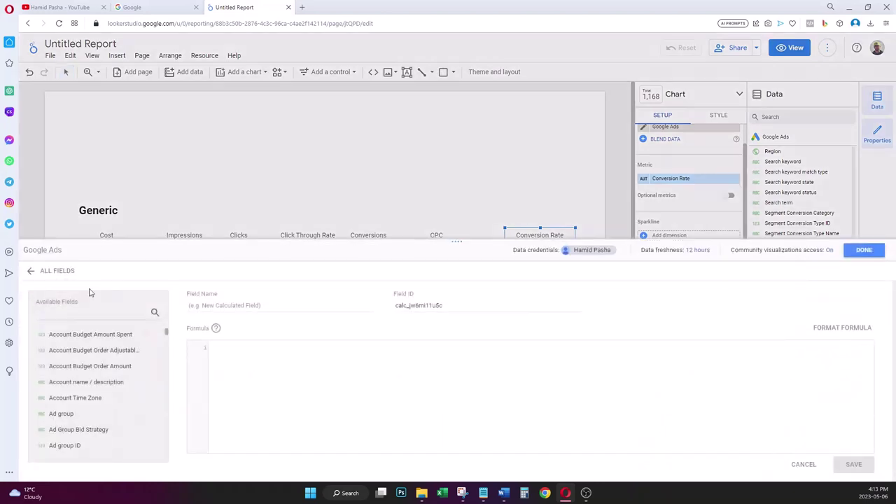
left_click(31, 271)
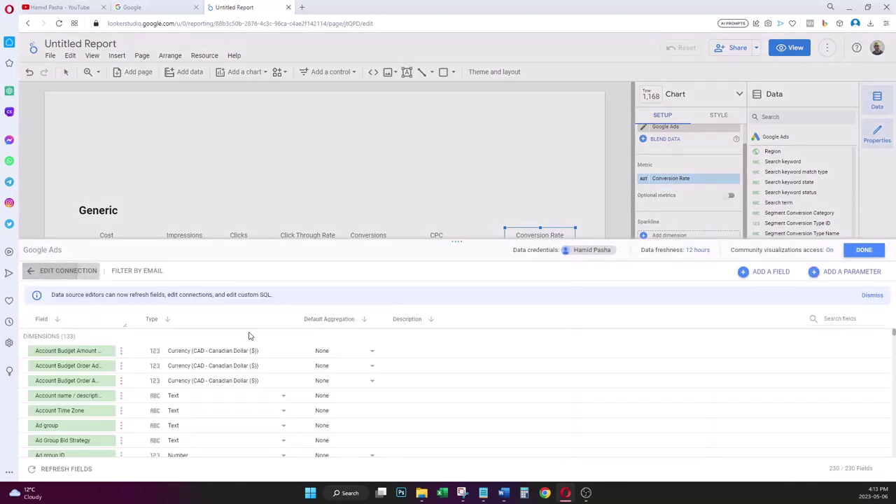
left_click(834, 322)
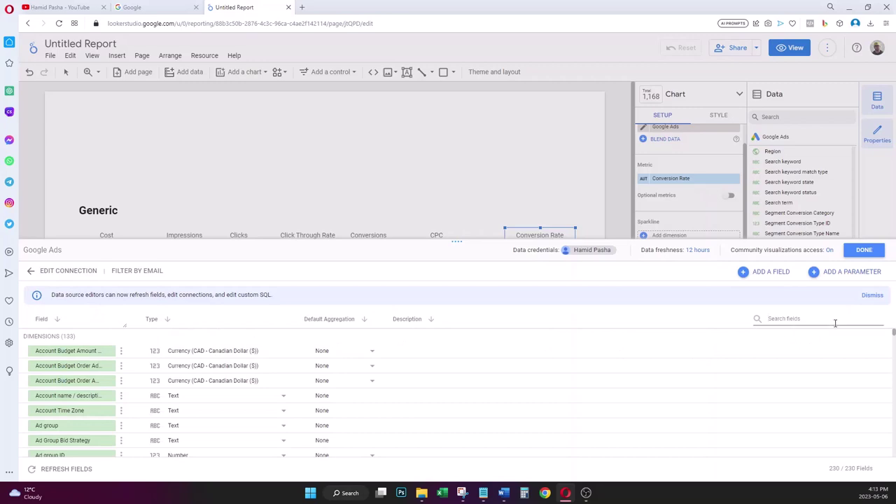
type("_")
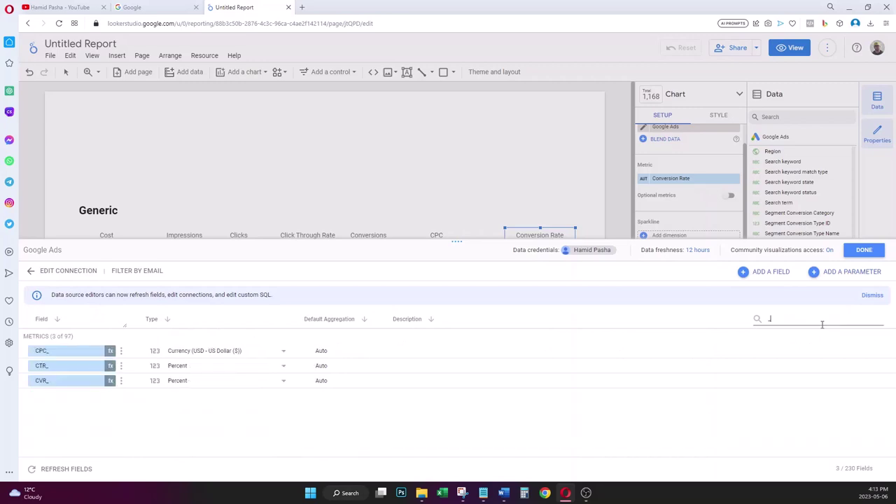
left_click(108, 386)
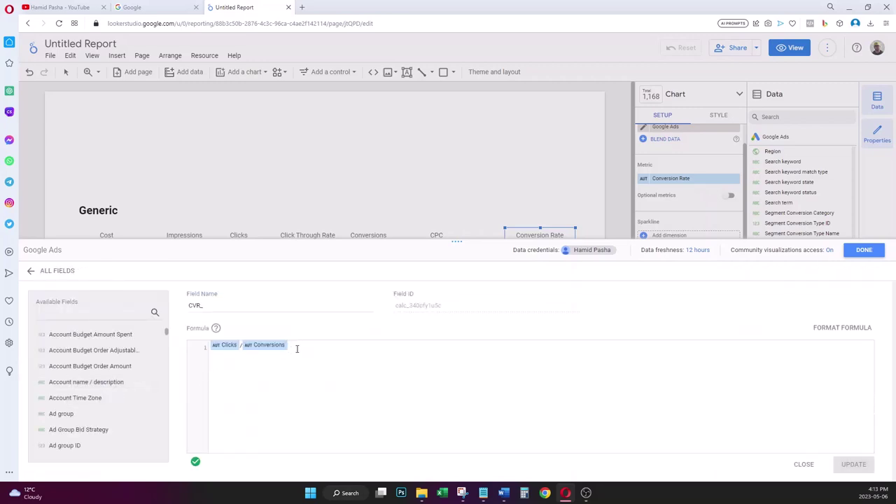
key("BackSpace")
type("Conv")
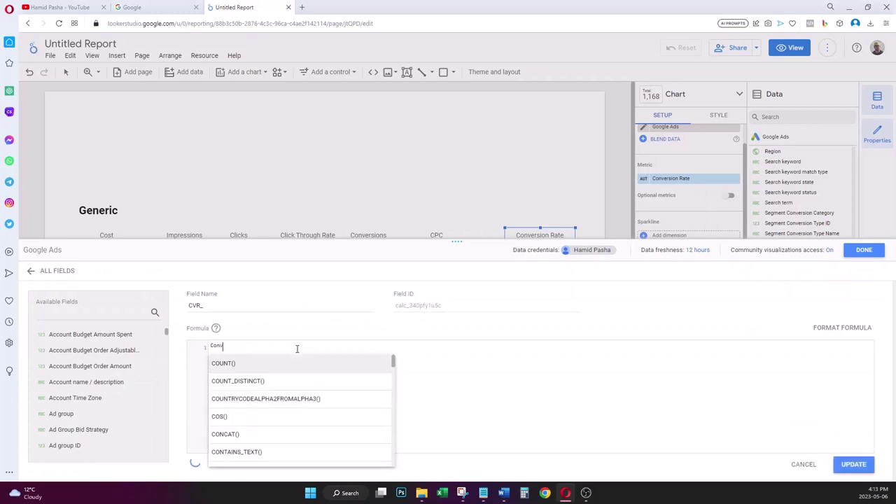
type("ersio")
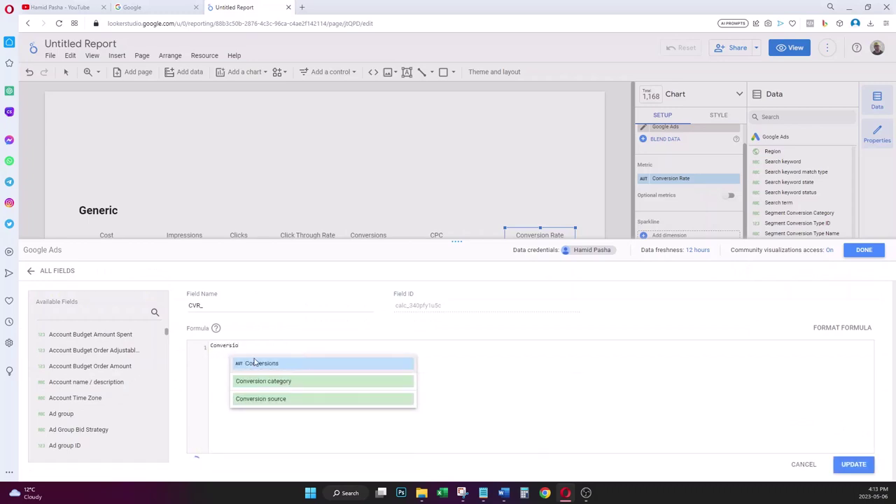
left_click(255, 362)
type("/C")
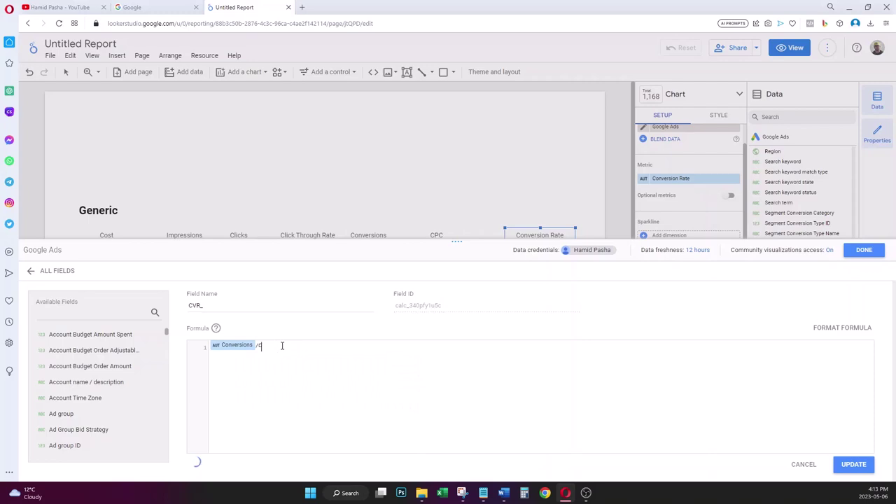
type("lick")
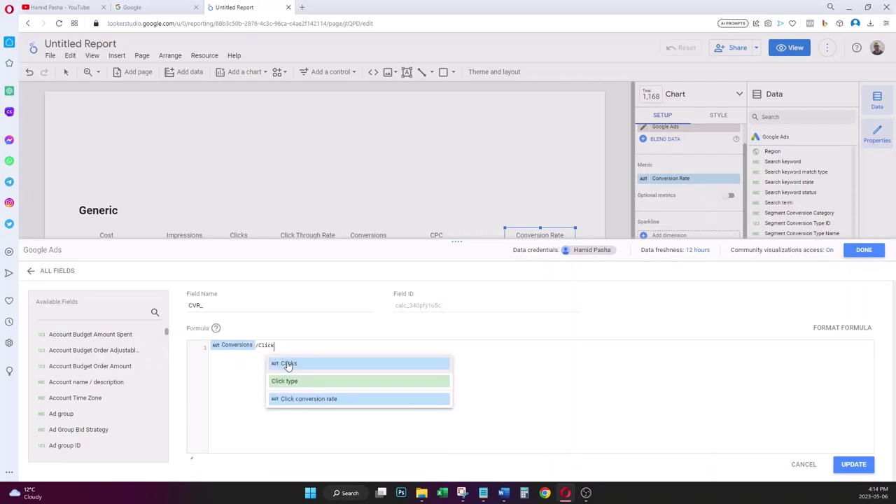
left_click(287, 363)
left_click(853, 462)
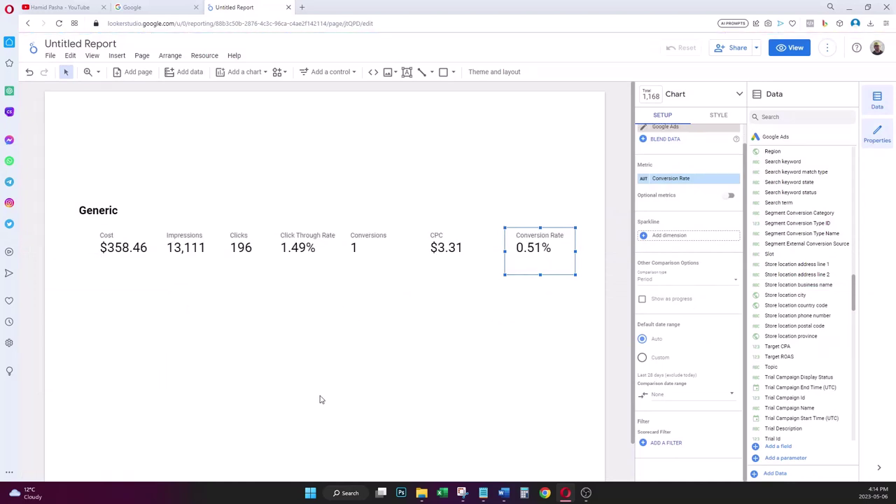
- Apply the Generic filter to the Impressions scorecard
left_click(548, 310)
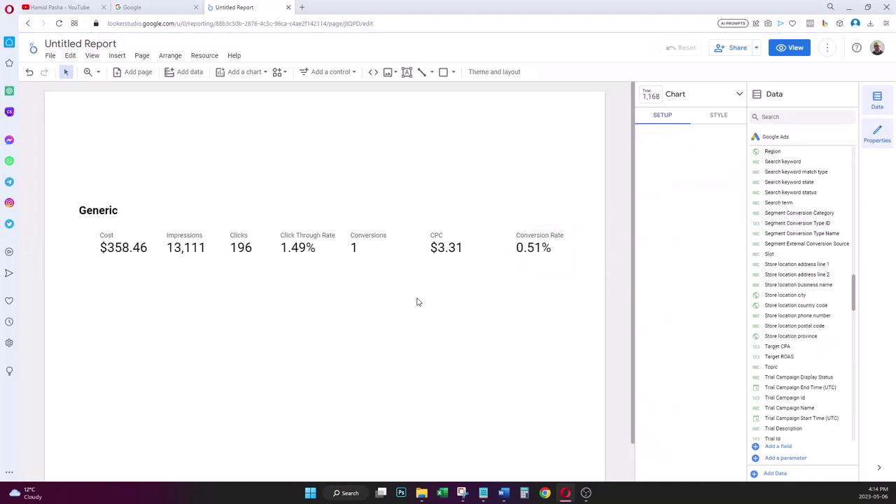
left_click(174, 252)
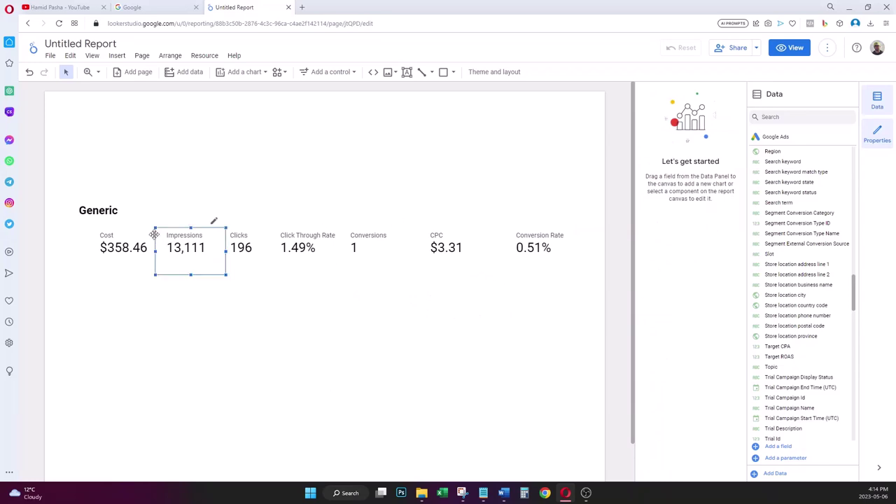
scroll(762, 334, "down", 3)
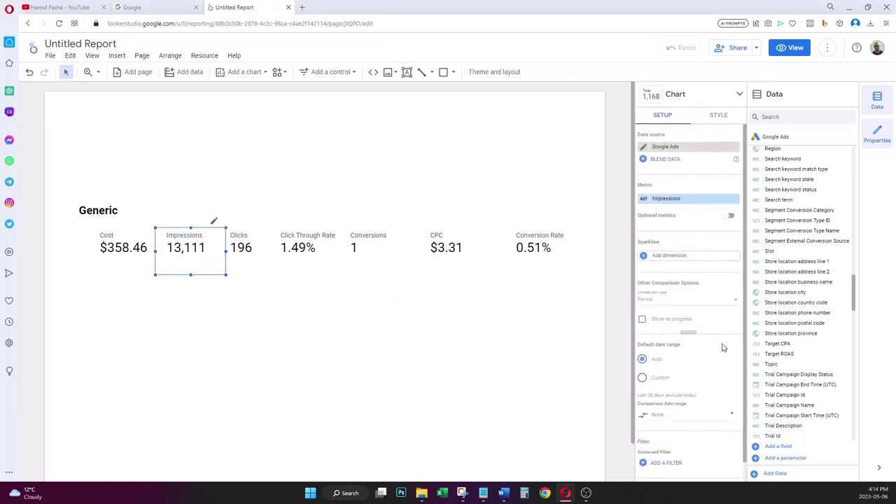
scroll(717, 372, "down", 2)
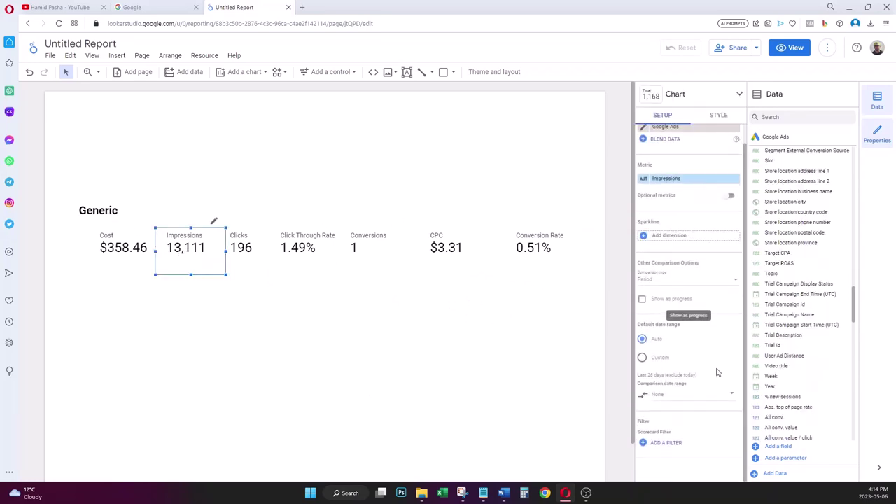
left_click(245, 246, "shift")
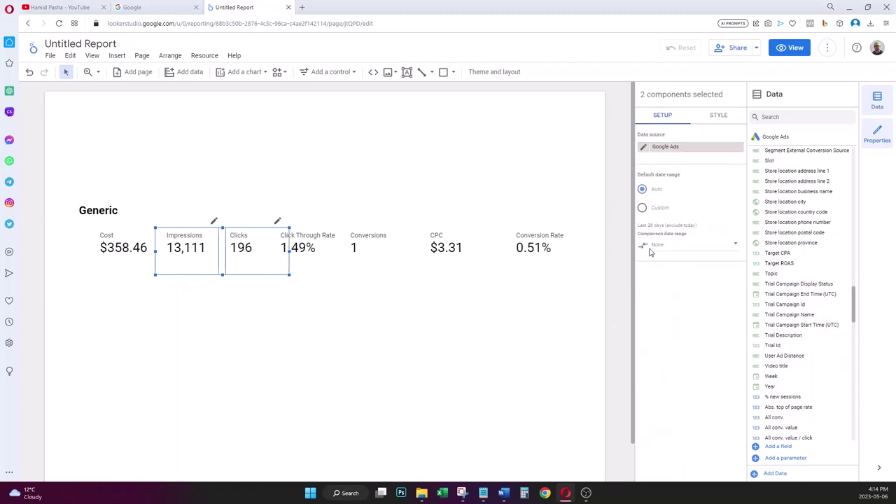
left_click(305, 286)
left_click(203, 248)
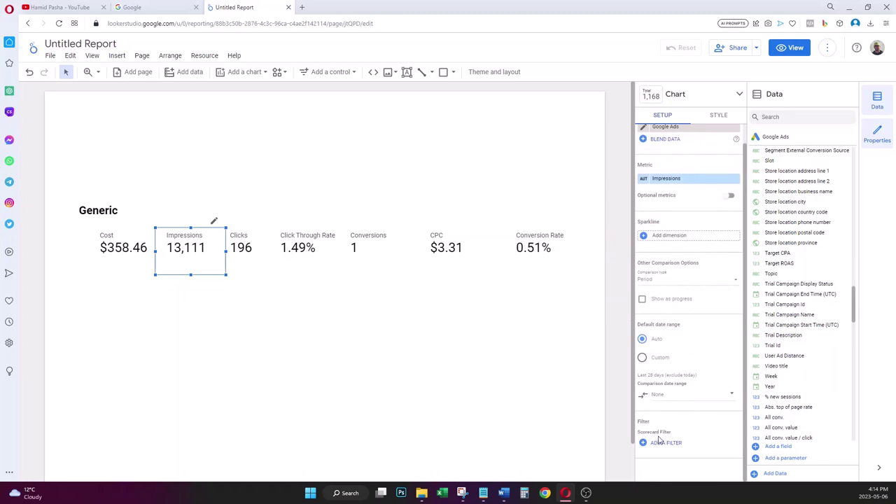
left_click(674, 444)
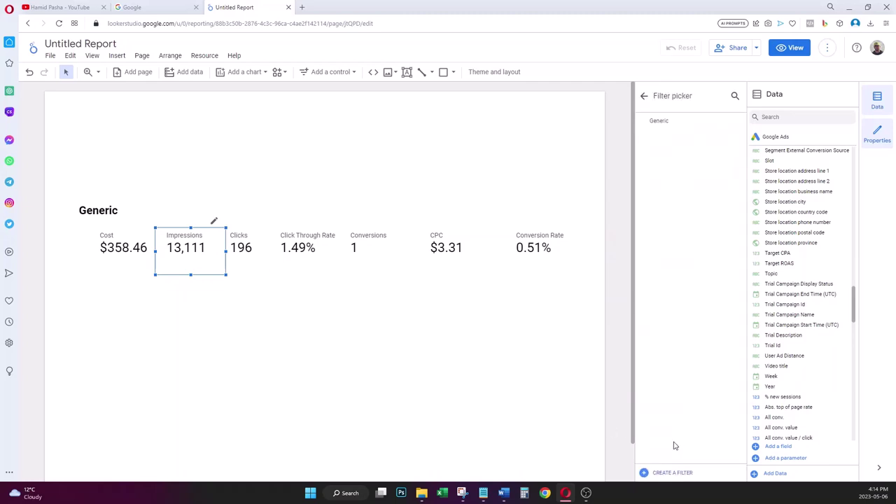
left_click(667, 130)
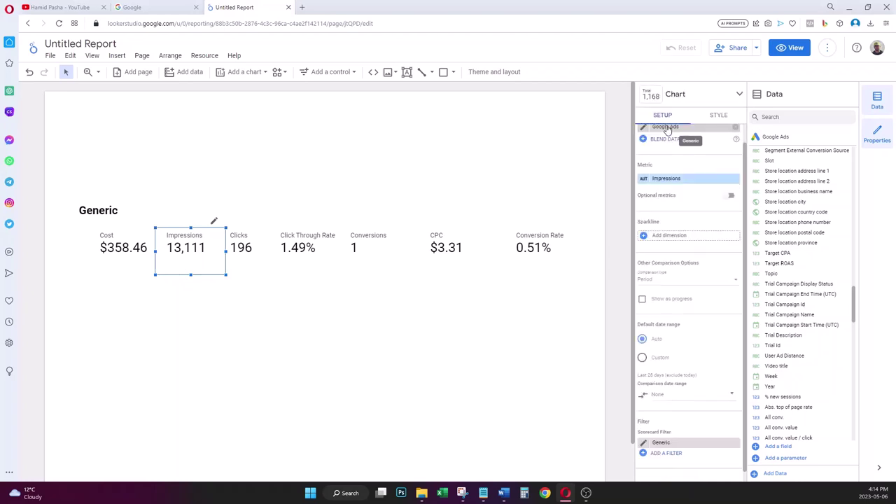
- Apply the Generic filter to the Clicks, Click Through Rate and Conversions scorecards
left_click(245, 240)
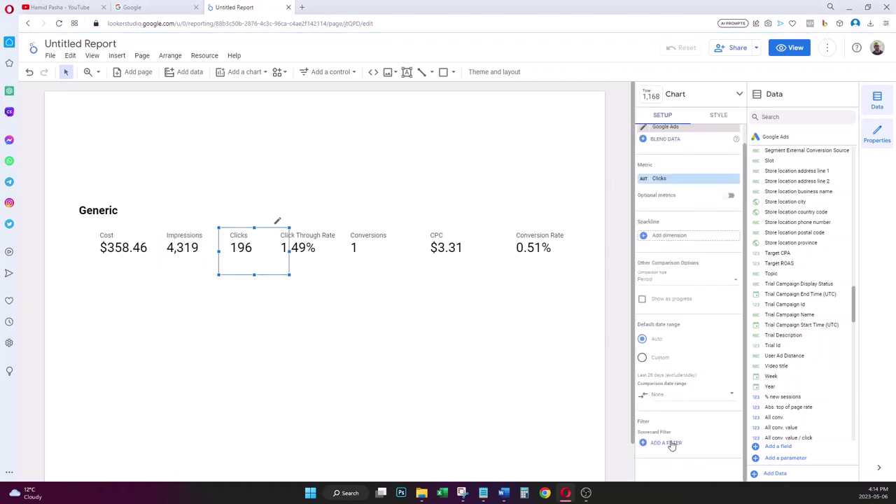
left_click(669, 443)
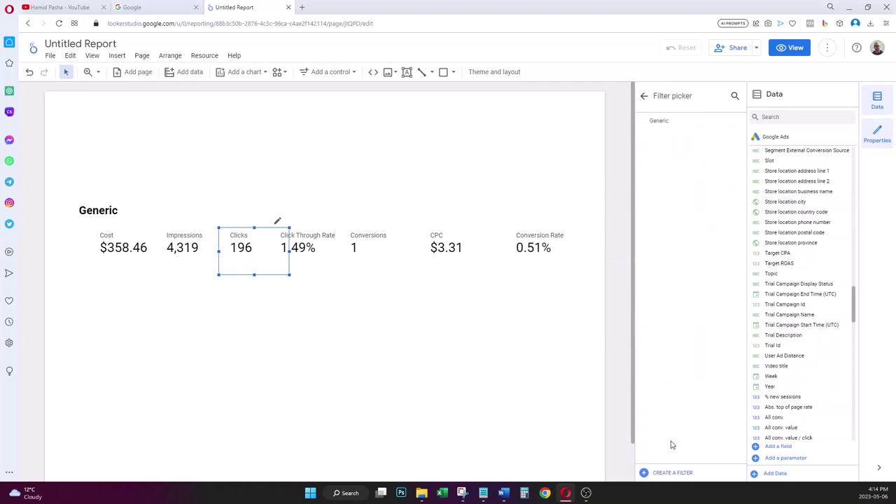
left_click(665, 123)
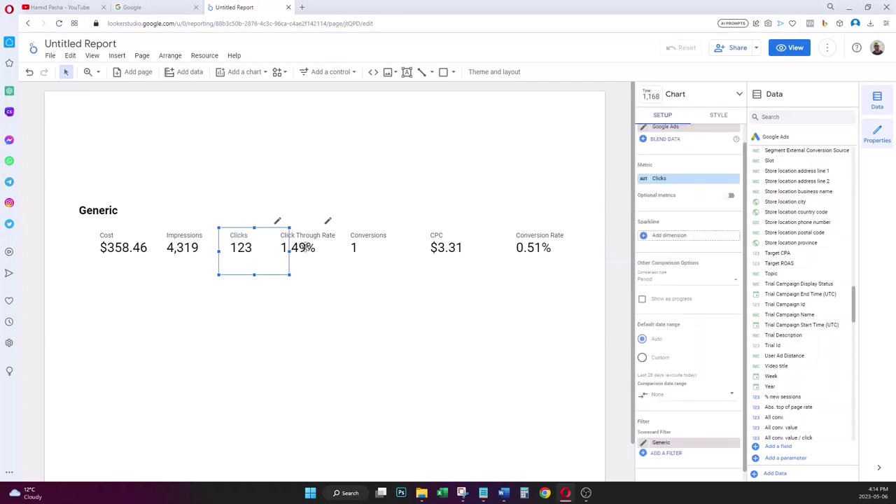
left_click(306, 246)
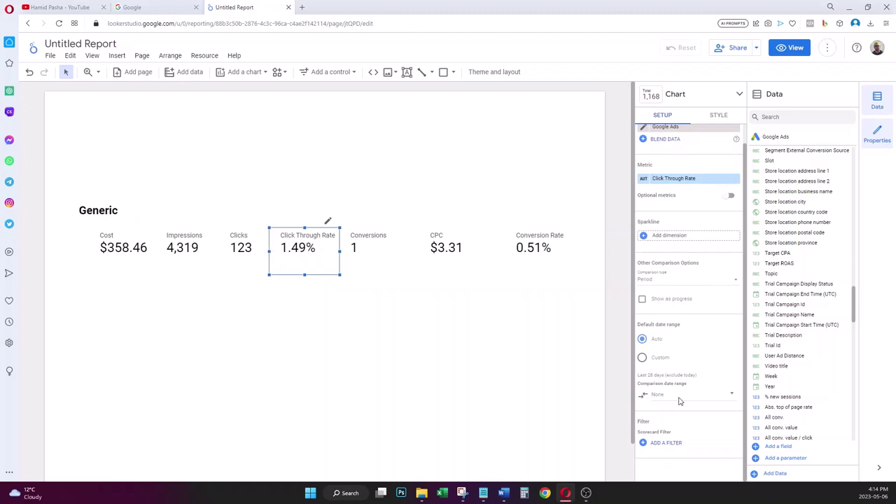
left_click(667, 443)
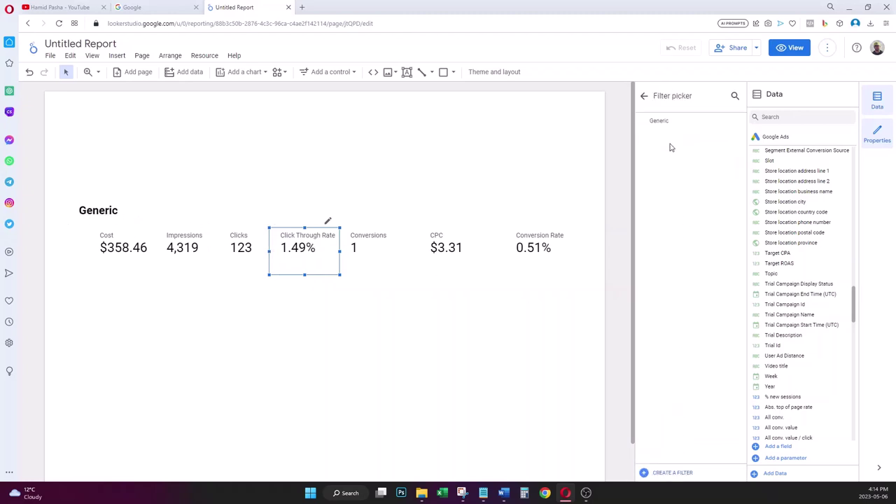
left_click(665, 123)
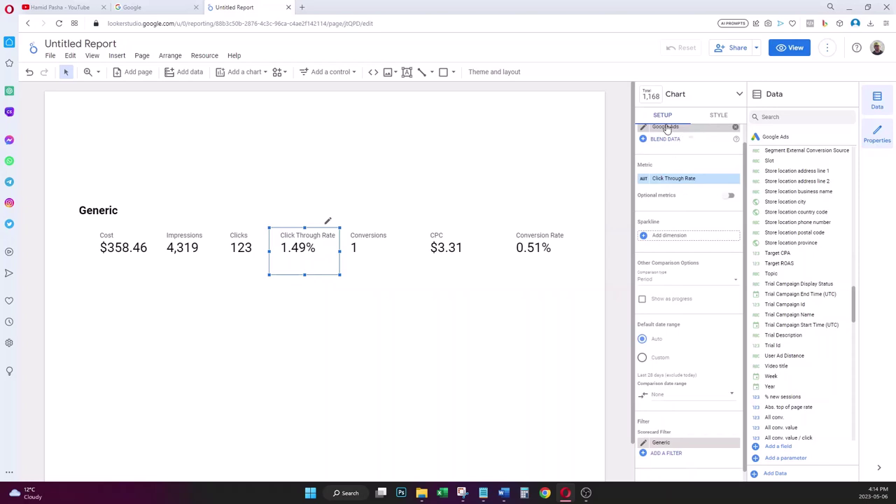
left_click(374, 240)
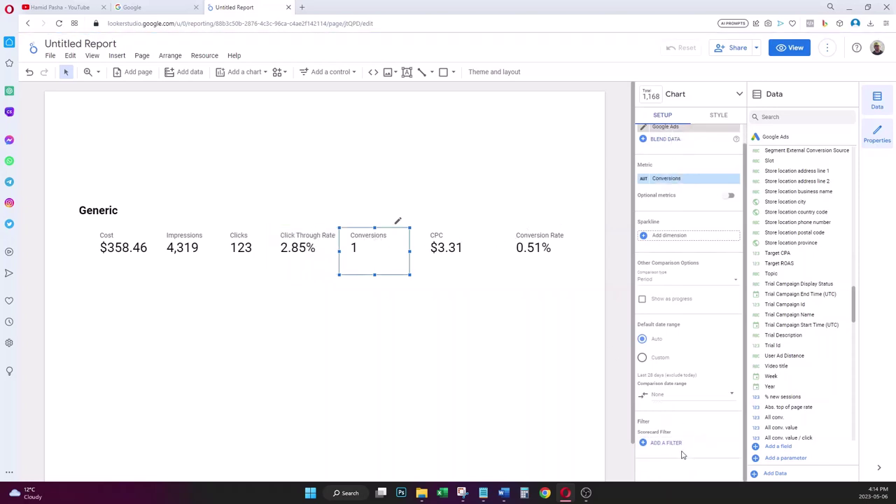
left_click(669, 444)
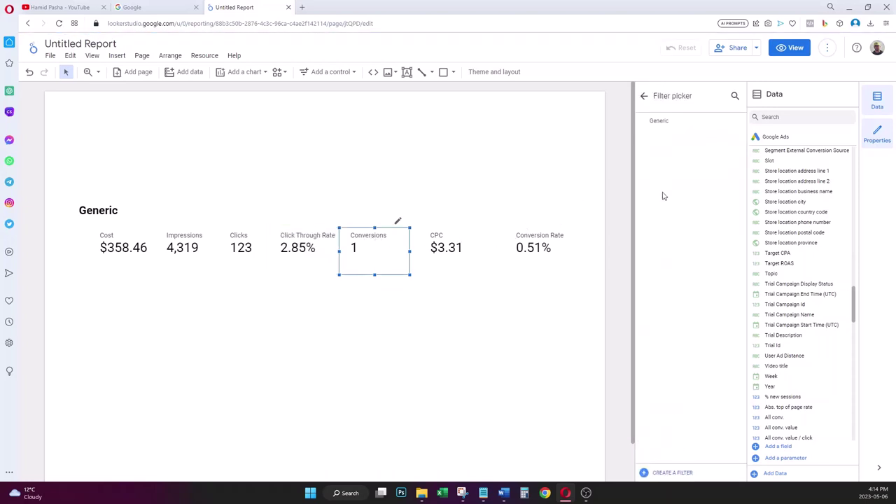
left_click(672, 125)
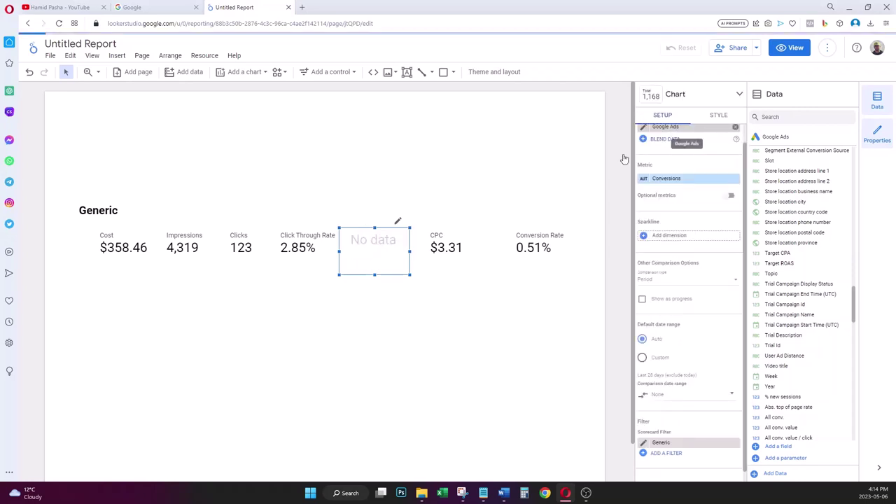
- Apply the Generic filter to the CPC and Conversion Rate scorecards
left_click(459, 242)
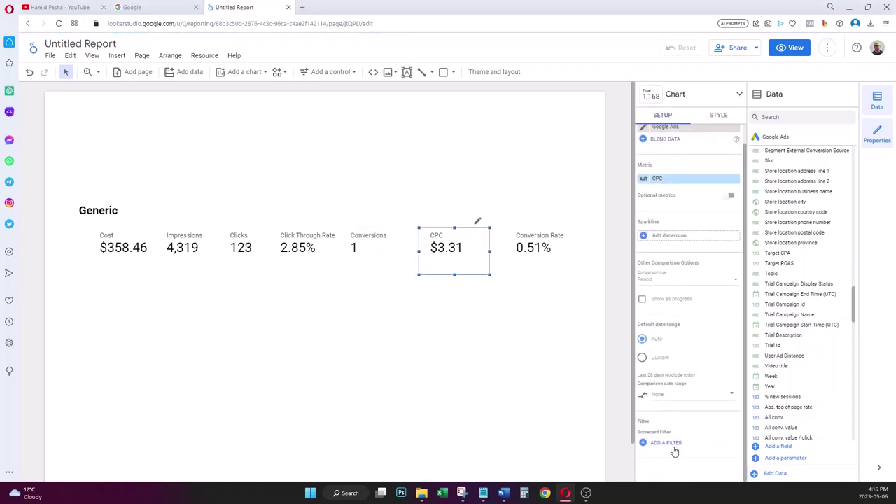
left_click(672, 443)
left_click(675, 130)
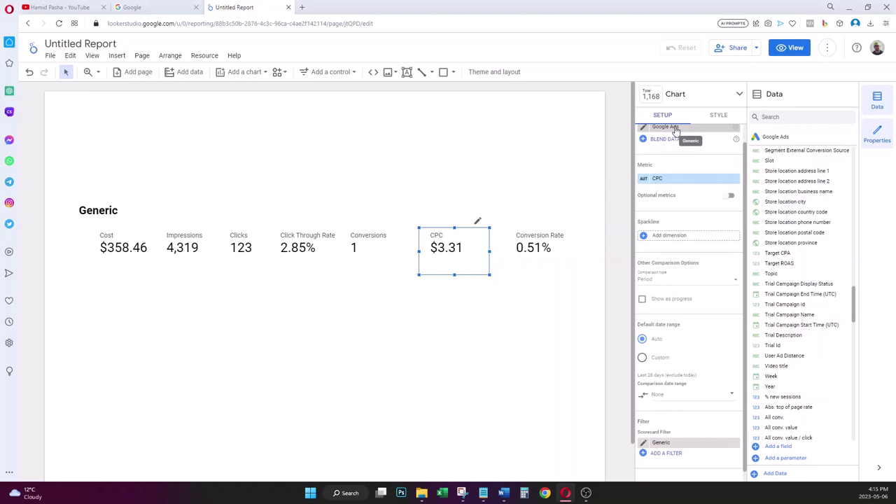
left_click(557, 245)
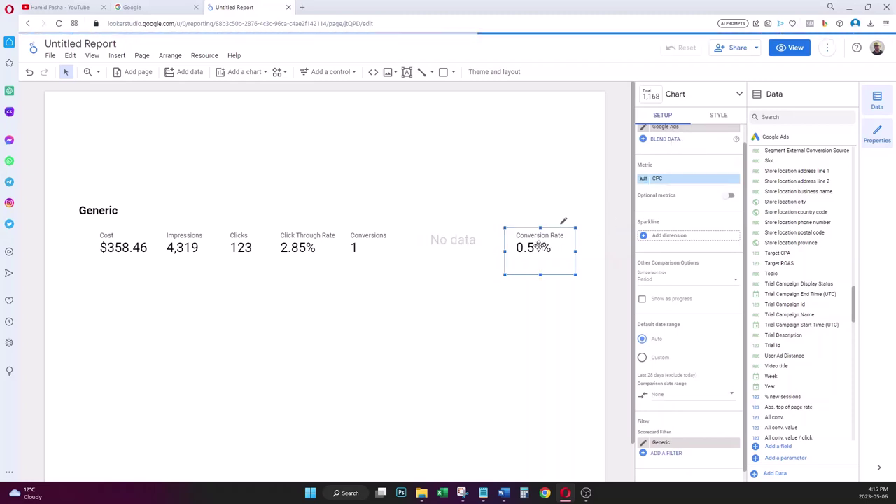
left_click(667, 443)
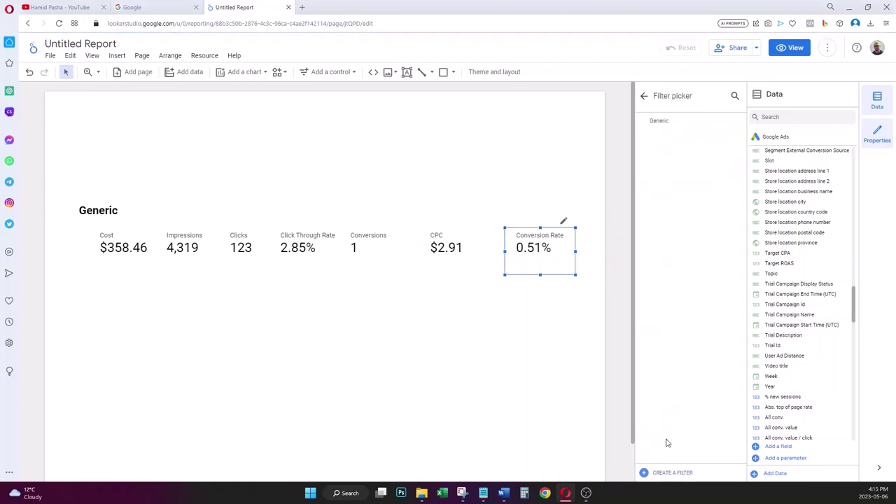
left_click(673, 120)
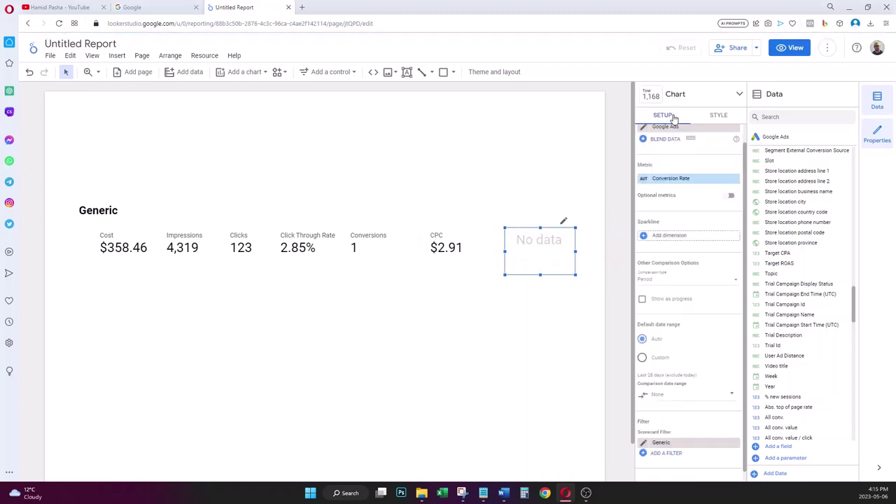
left_click(596, 247)
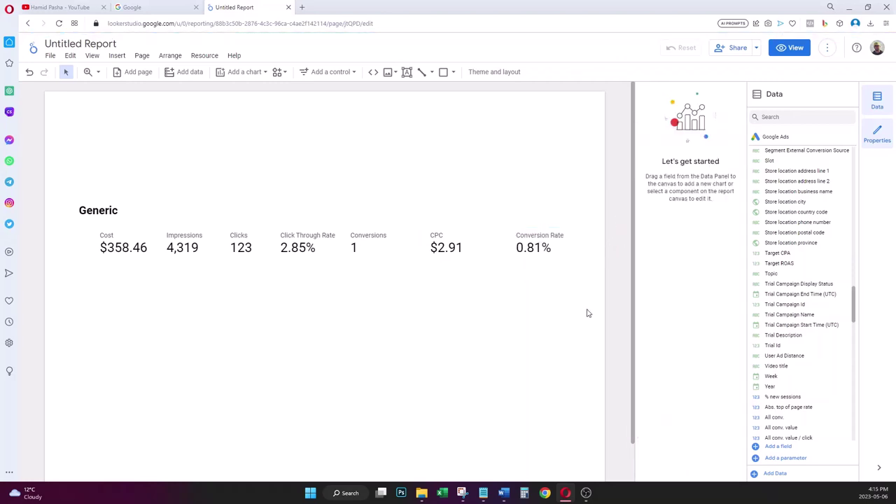
- Select all seven Generic scorecards together
left_click(533, 248)
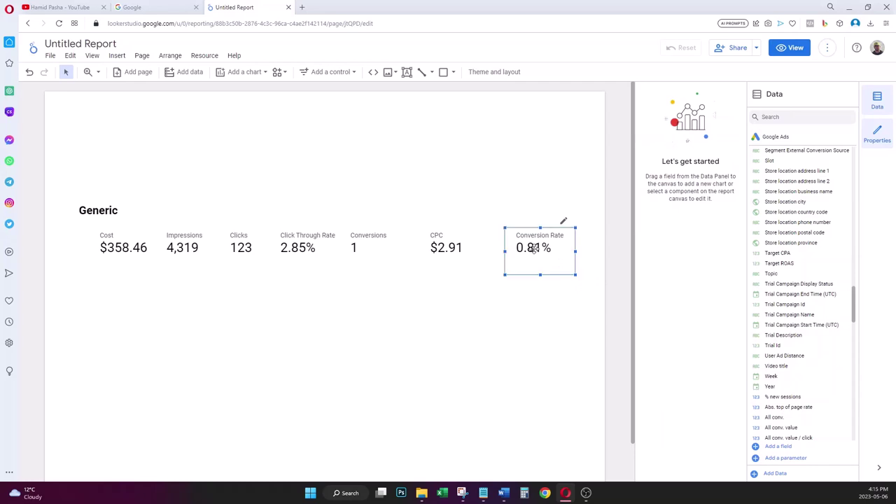
left_click(423, 245, "shift")
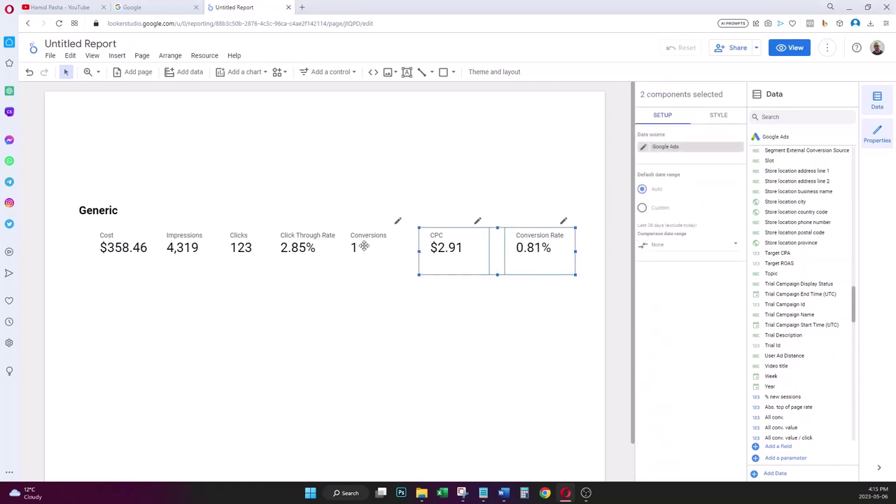
left_click(110, 249, "shift")
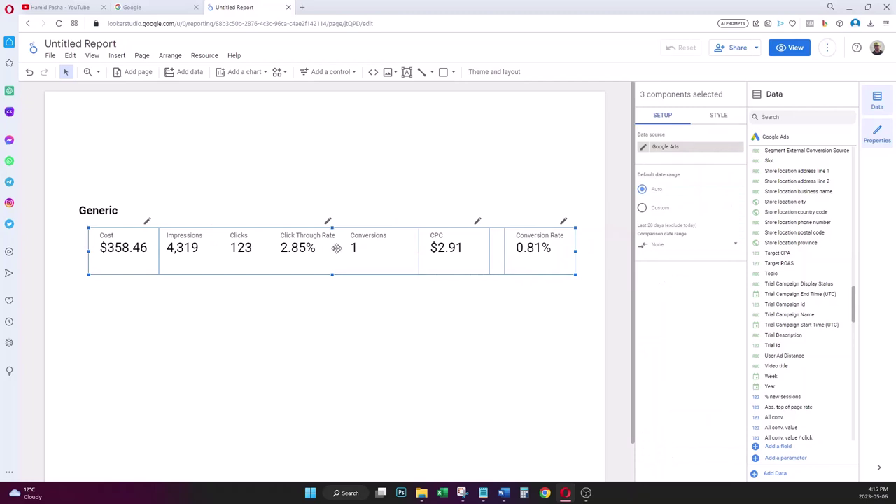
left_click(361, 245, "shift")
left_click(306, 247, "shift")
left_click(243, 247, "shift")
left_click(182, 246, "shift")
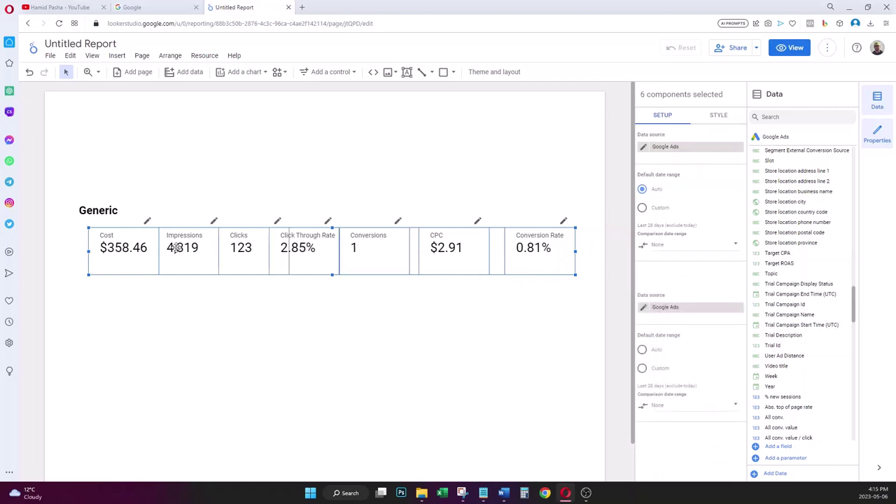
- Set the selected scorecards' label font colour to blue in the Style panel
left_click(718, 117)
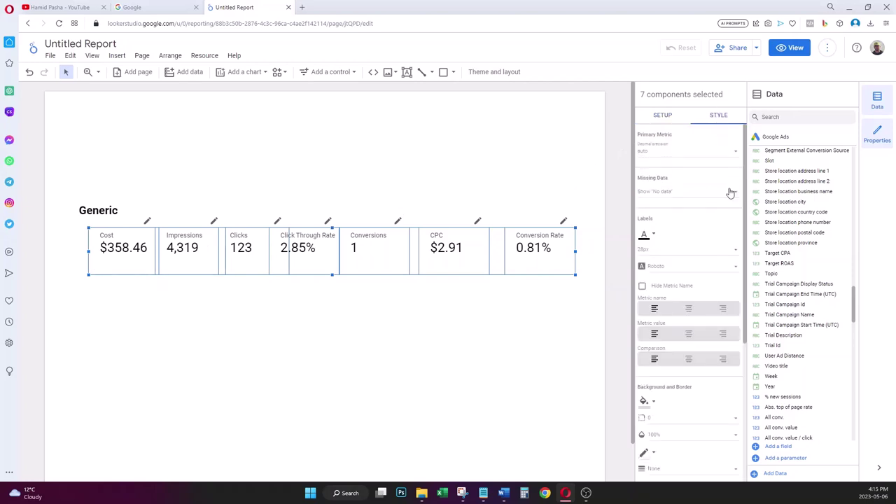
left_click(655, 236)
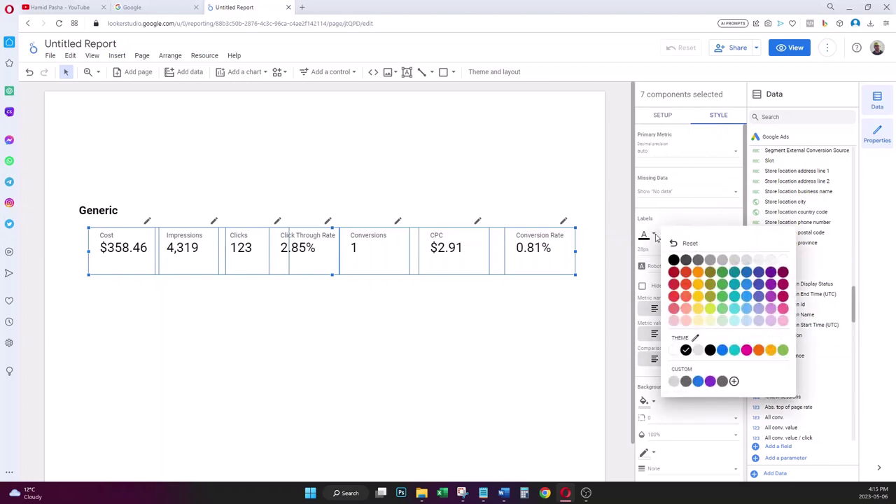
left_click(747, 276)
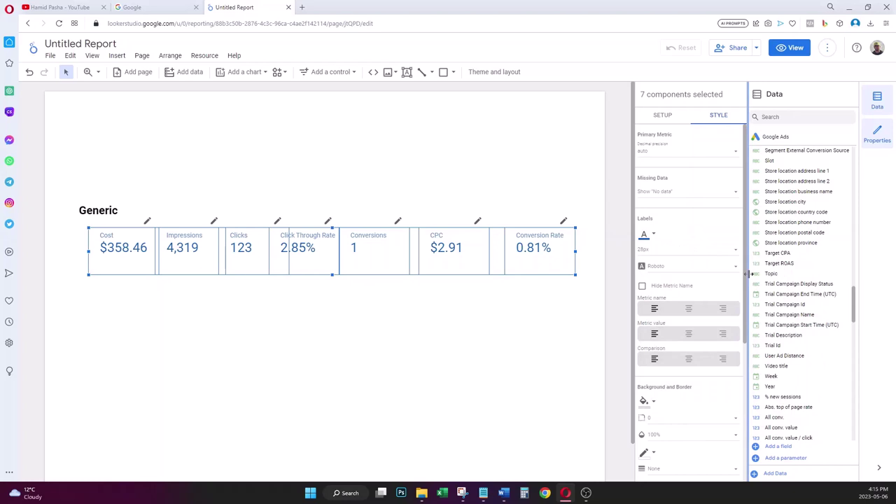
left_click(511, 322)
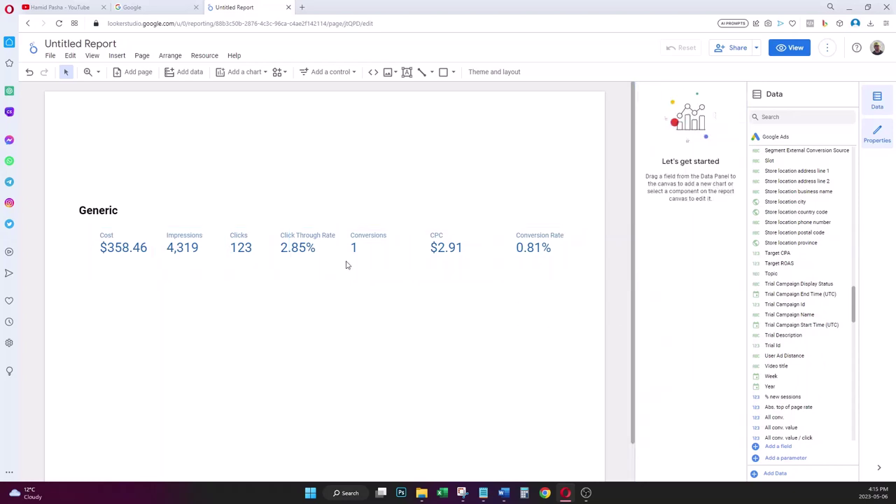
- Select all seven scorecards from Cost through Conversion Rate
left_click(120, 249)
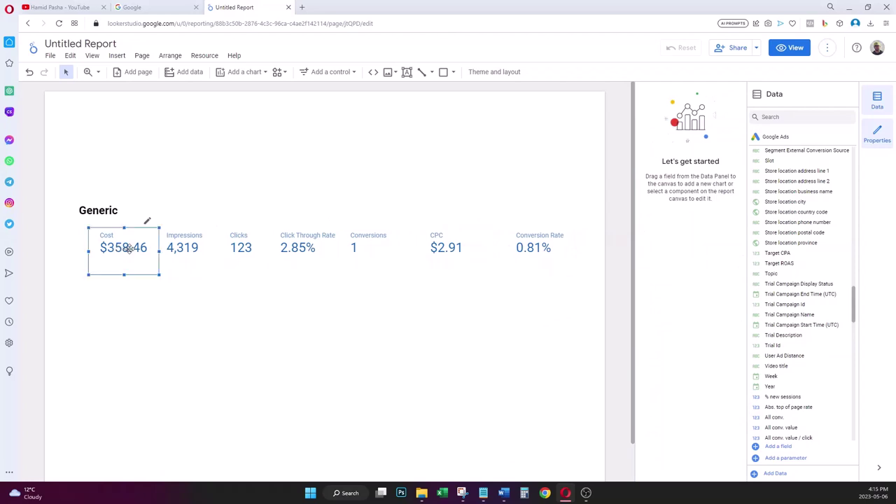
left_click(160, 301)
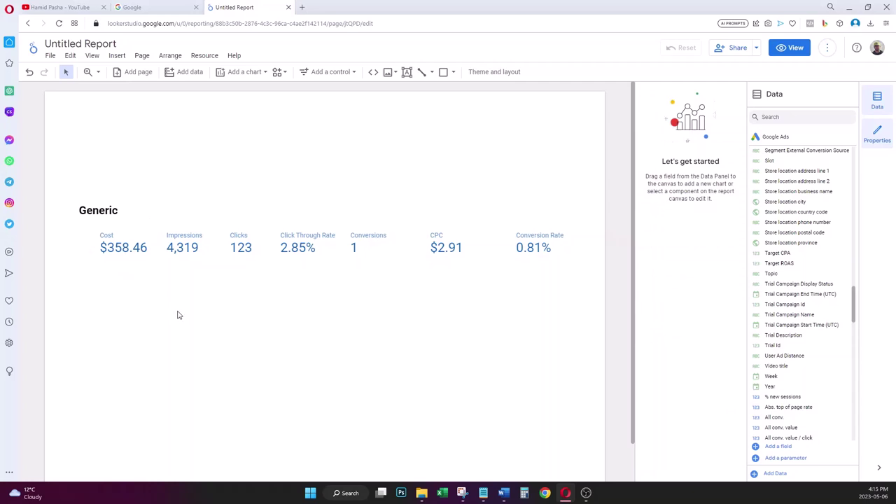
left_click(125, 250)
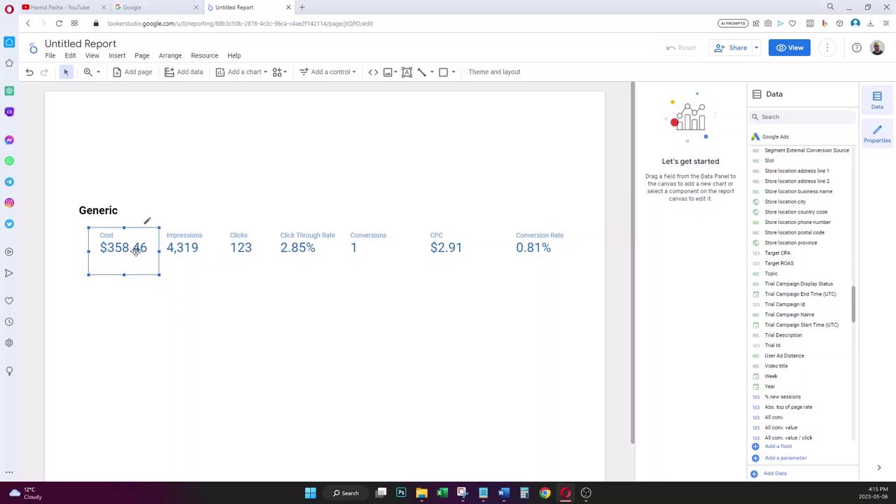
left_click(183, 250, "shift")
left_click(241, 248, "shift")
left_click(327, 250, "shift")
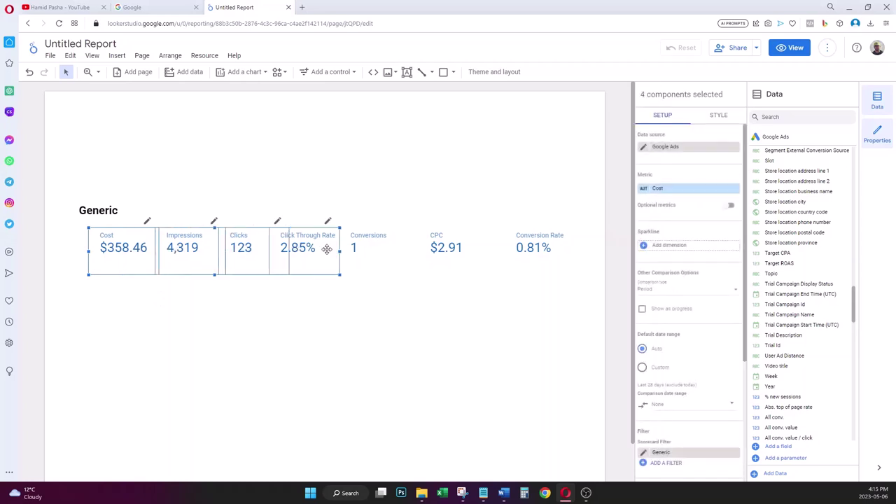
left_click(379, 246, "shift")
left_click(438, 248, "shift")
left_click(541, 253, "shift")
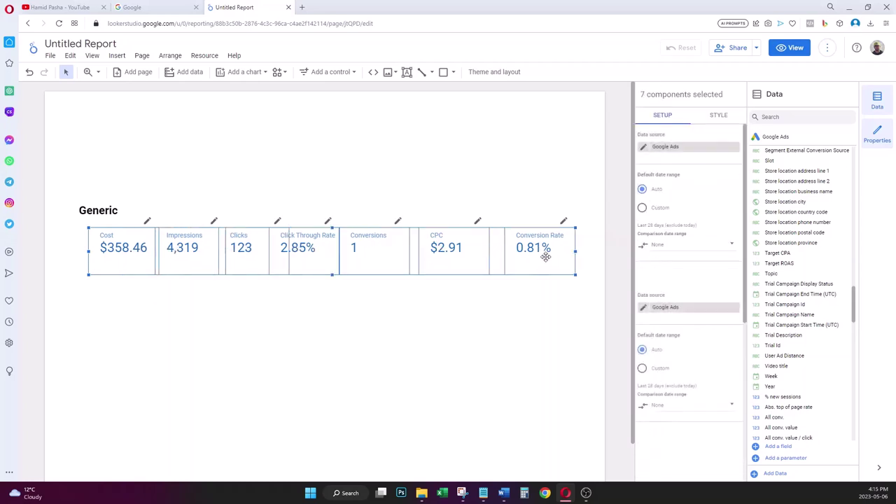
- Set the selected scorecards' comparison date range to Previous year
left_click(677, 245)
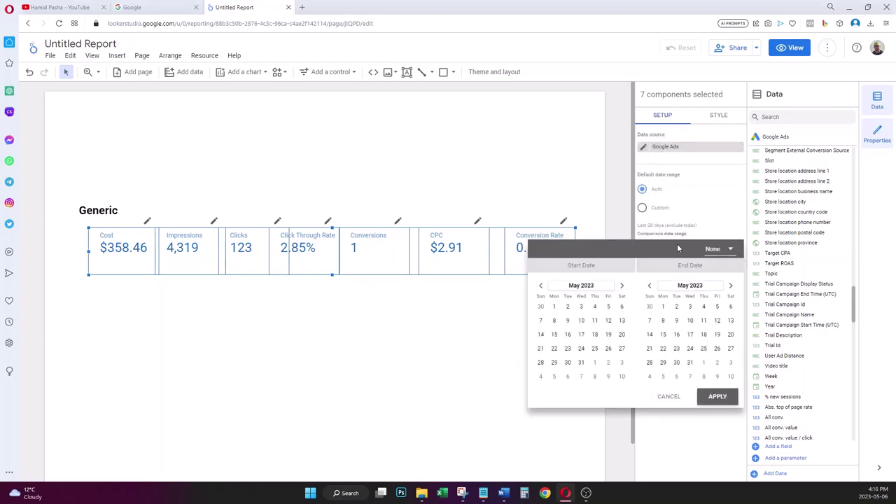
left_click(708, 227)
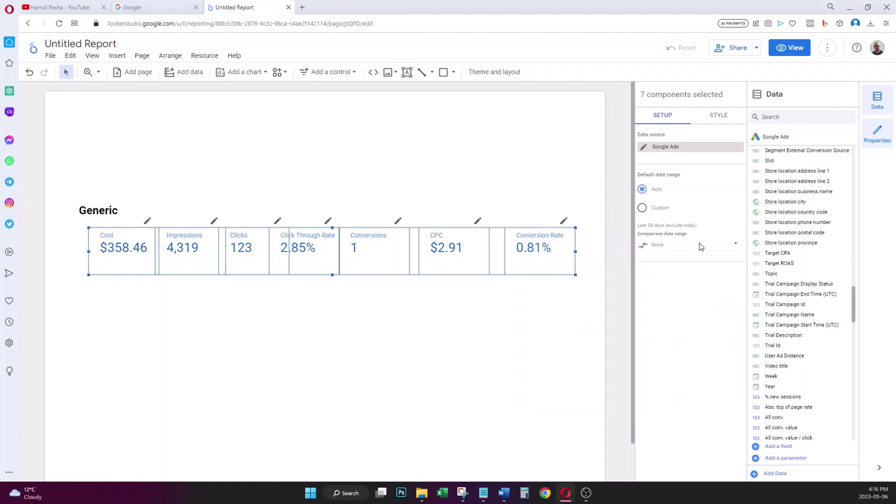
left_click(698, 247)
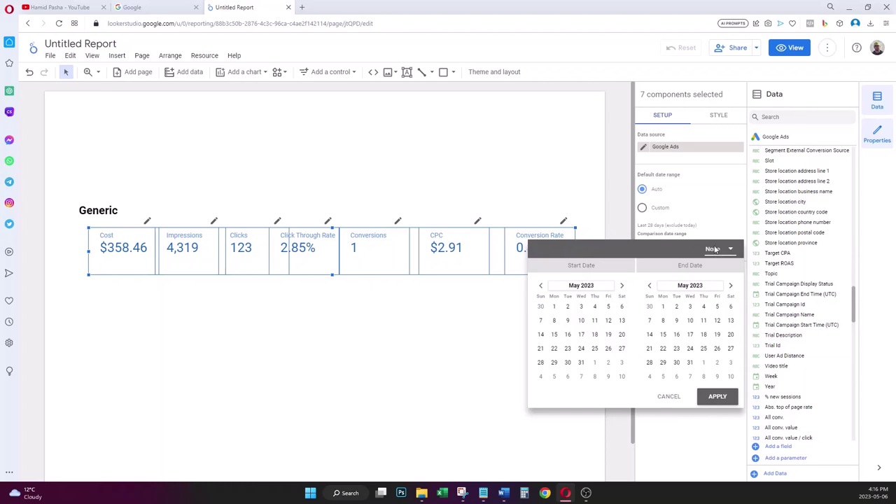
left_click(716, 249)
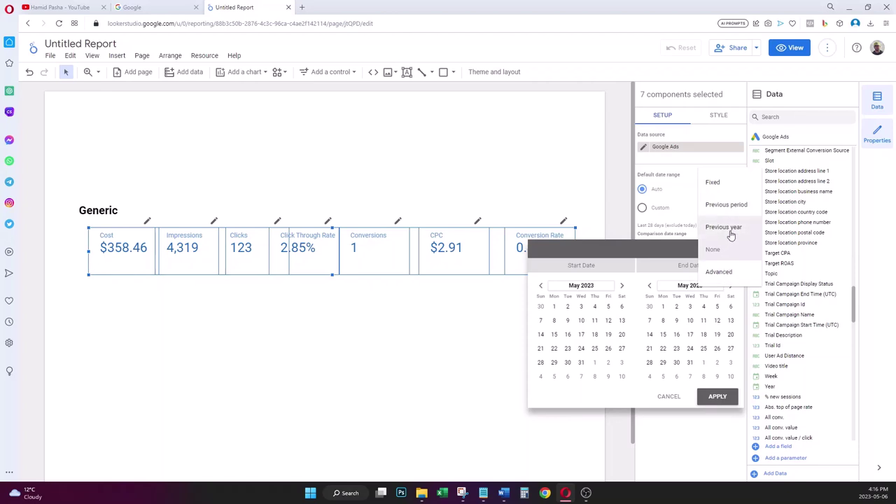
left_click(731, 235)
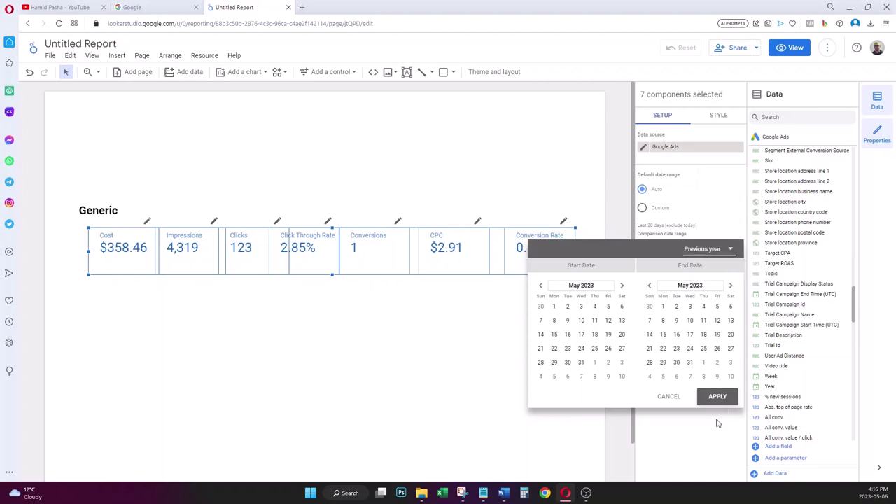
left_click(718, 398)
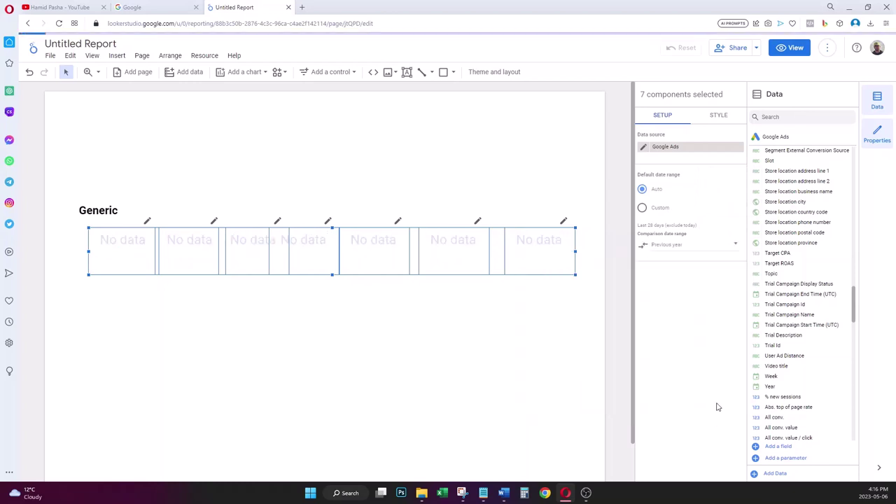
left_click(558, 336)
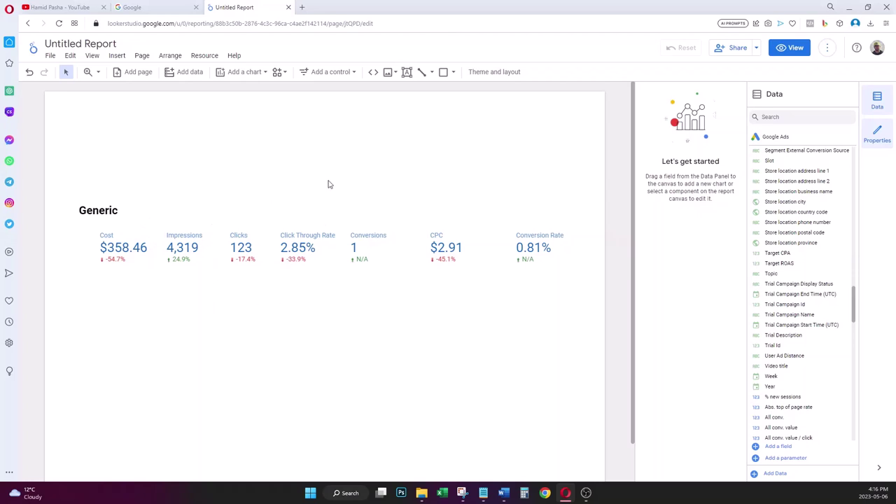
- Add a date range control above the scorecards
left_click(353, 72)
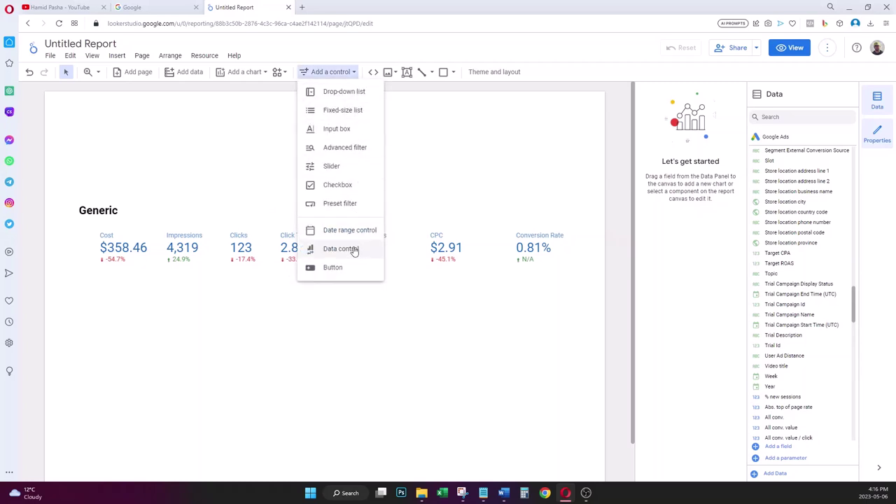
left_click(427, 214)
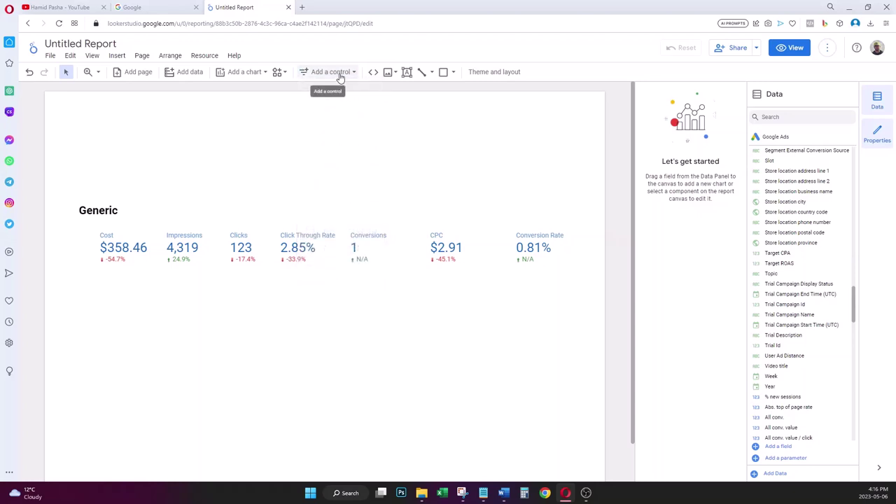
left_click(341, 74)
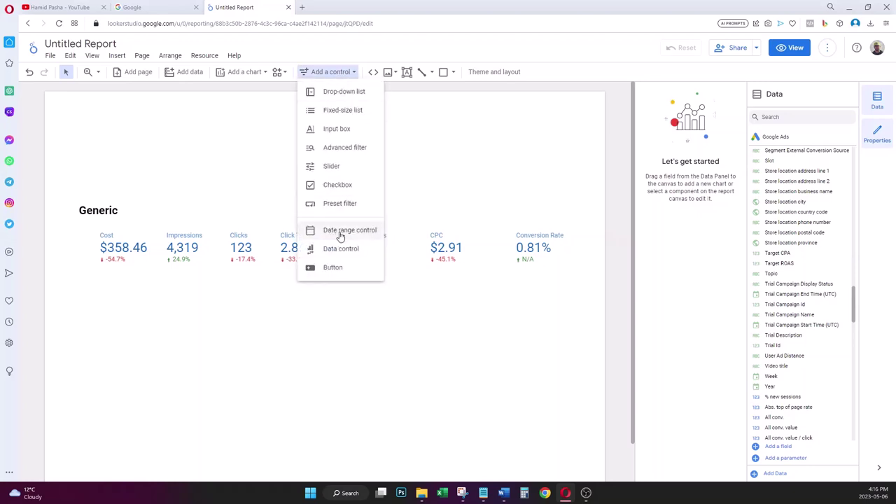
left_click(340, 236)
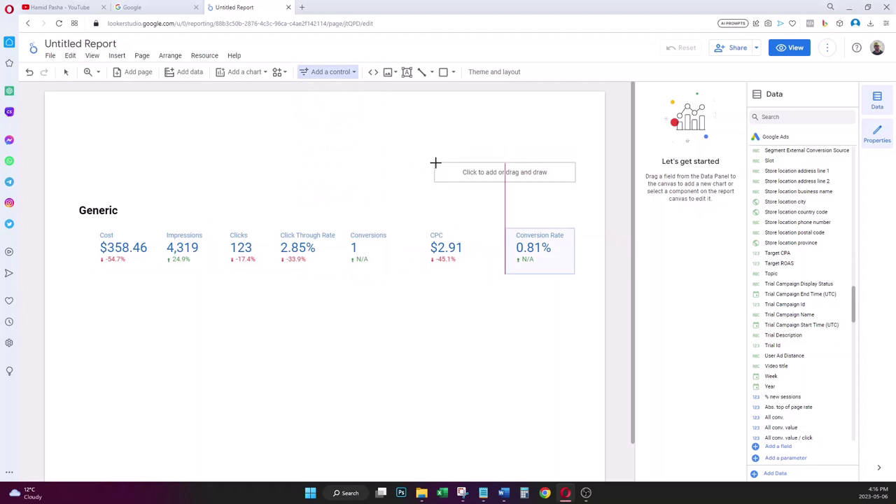
left_click(436, 170)
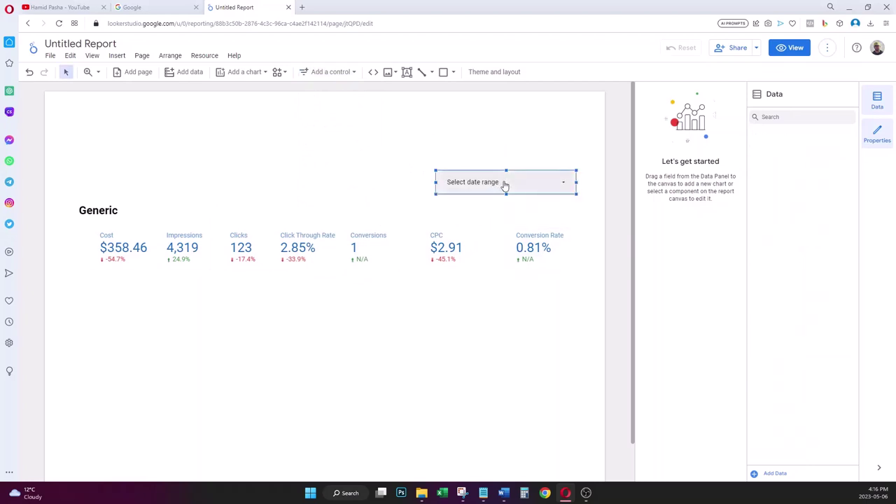
- Set the date range control to Last month (Apr 1 – Apr 30, 2023)
left_click(563, 182)
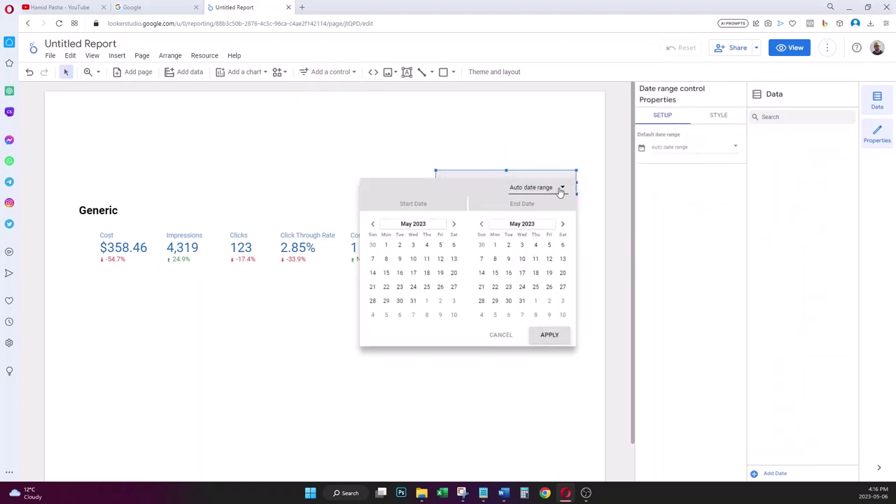
left_click(560, 189)
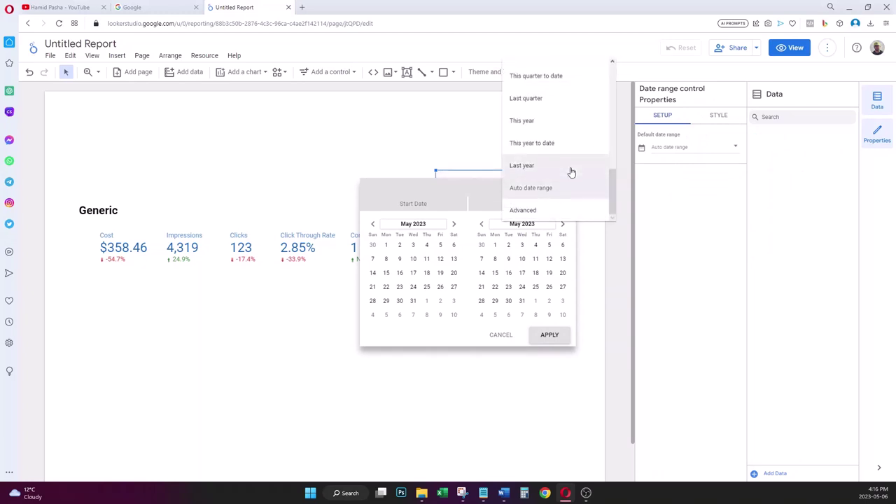
scroll(575, 172, "up", 5)
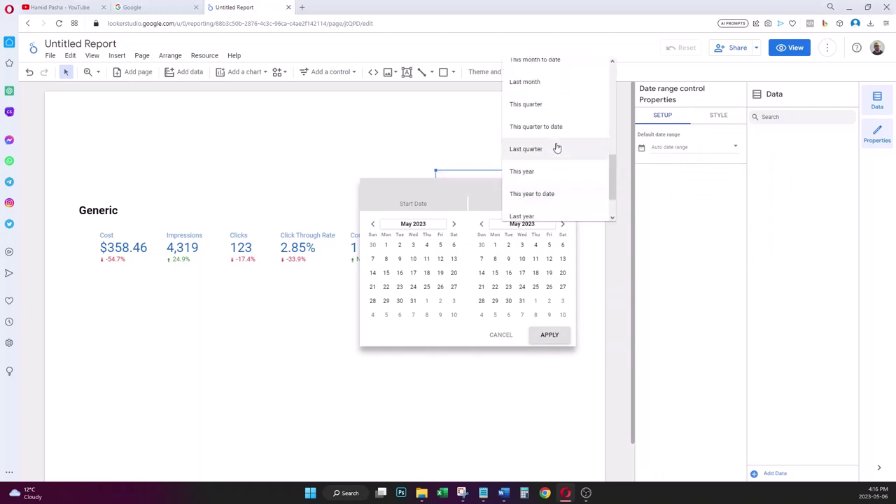
left_click(562, 175)
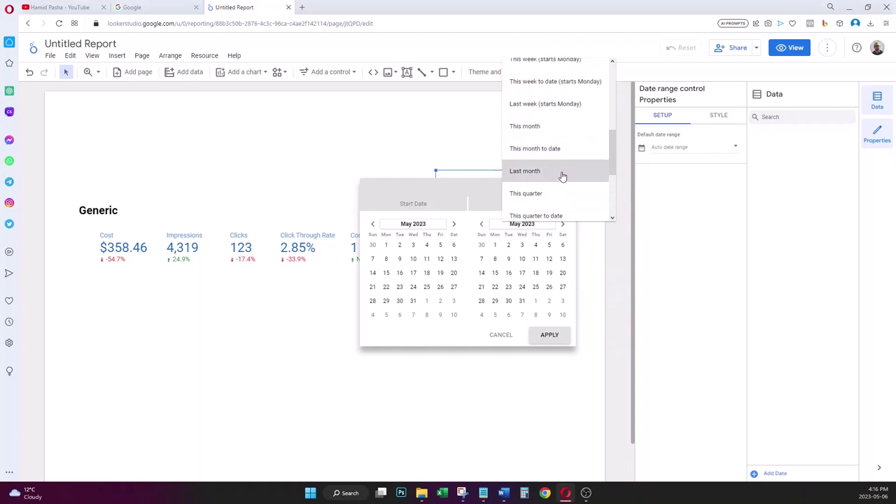
left_click(550, 335)
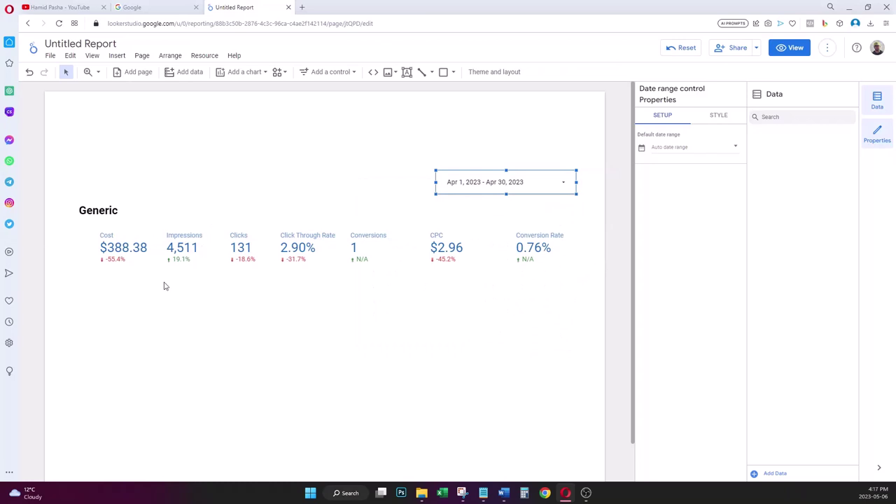
- Select the Cost, Impressions and Clicks scorecards in turn, then clear the selection
left_click(106, 261)
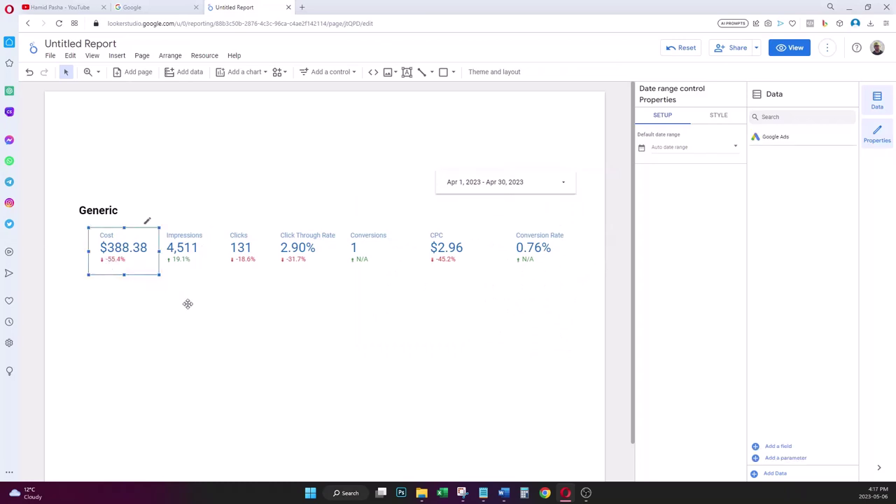
left_click(216, 268)
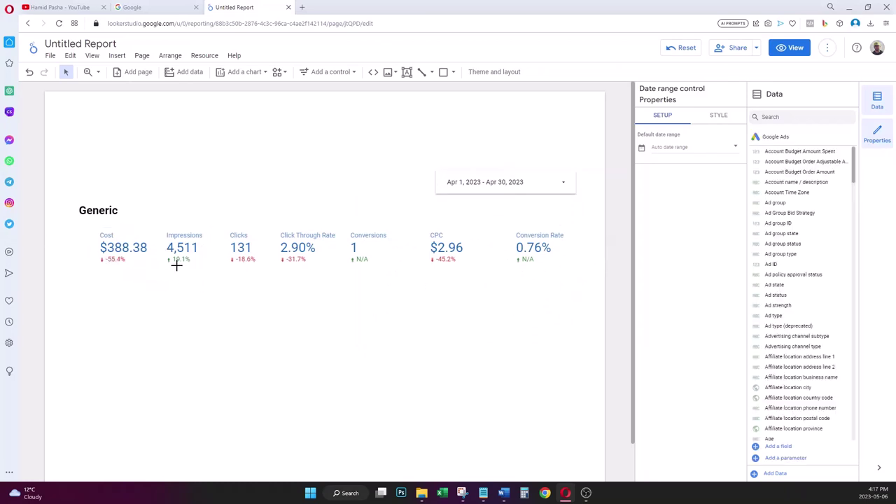
left_click(168, 267)
left_click(230, 268)
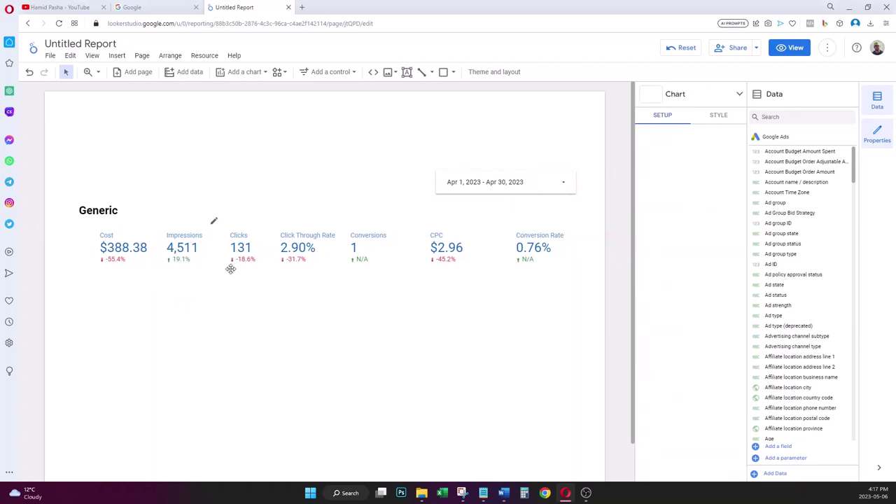
left_click(318, 299)
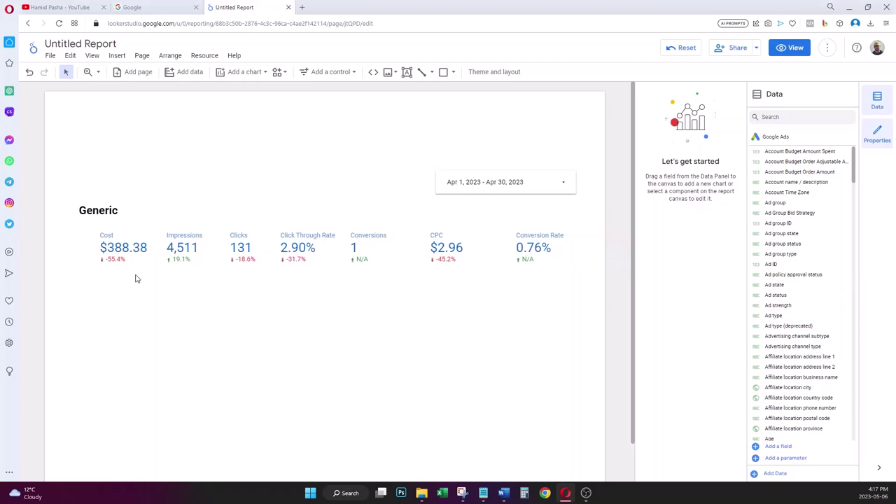
- Try duplicating the Generic heading and scorecard row, then undo the overlapping copies
left_click(123, 258)
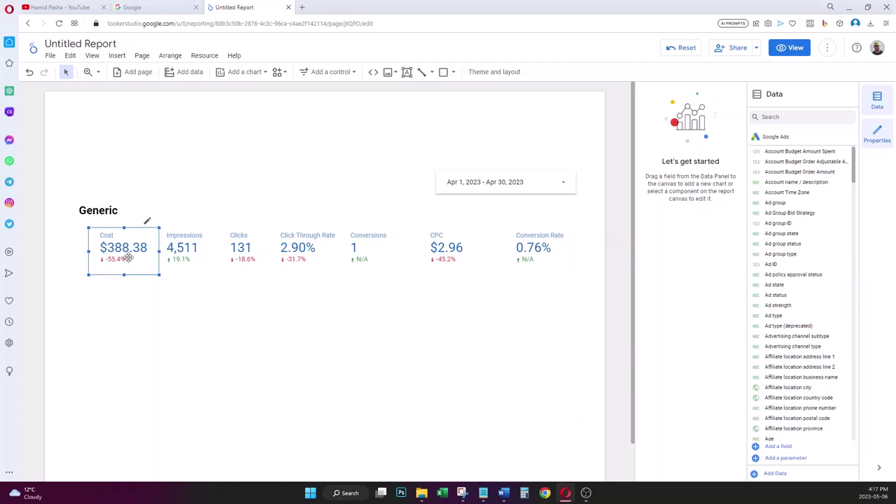
left_click(102, 211)
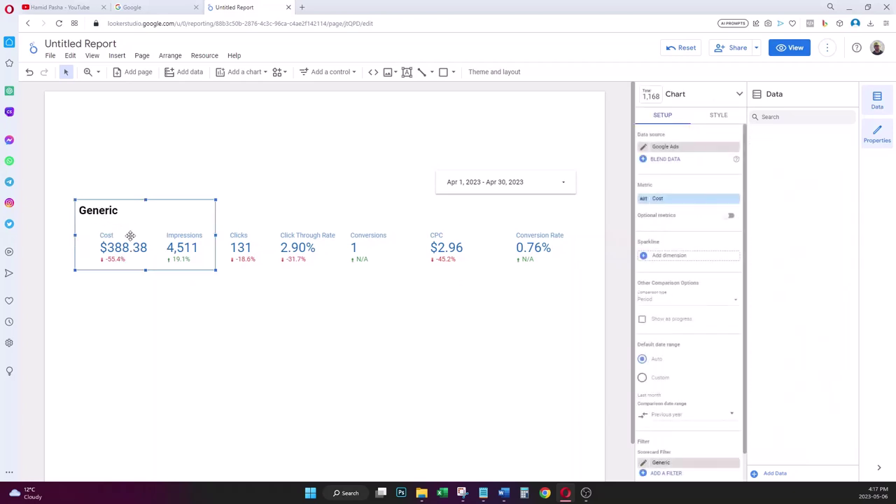
left_click(565, 294)
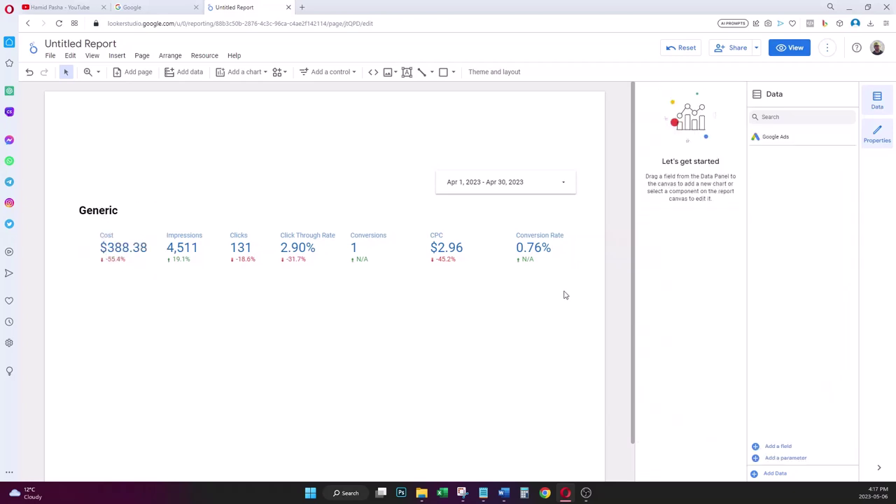
left_click_drag(565, 299, 75, 203)
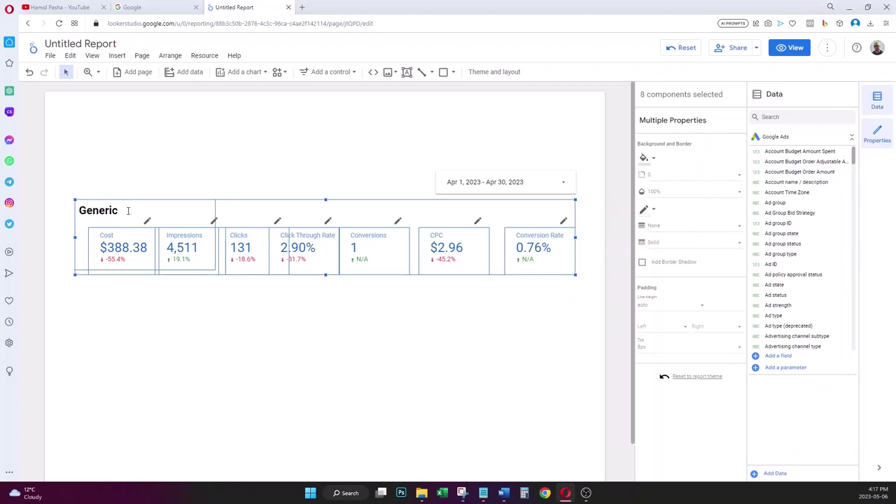
key("ctrl+d")
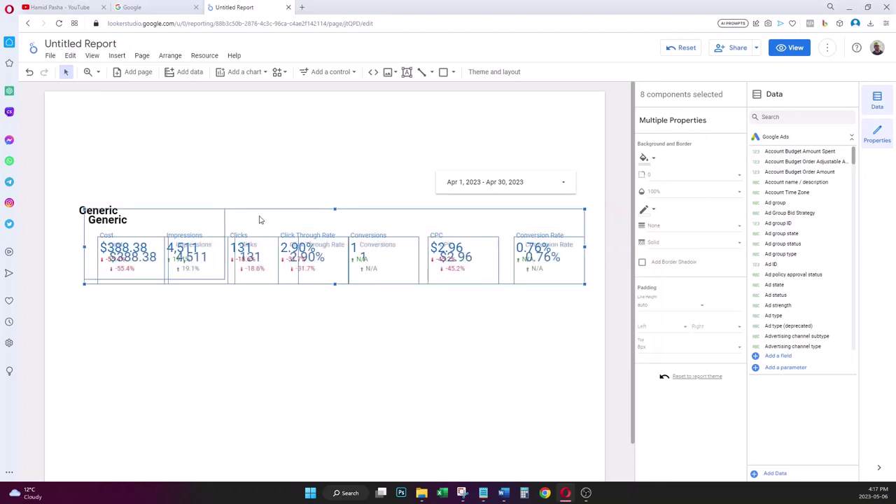
left_click(256, 267)
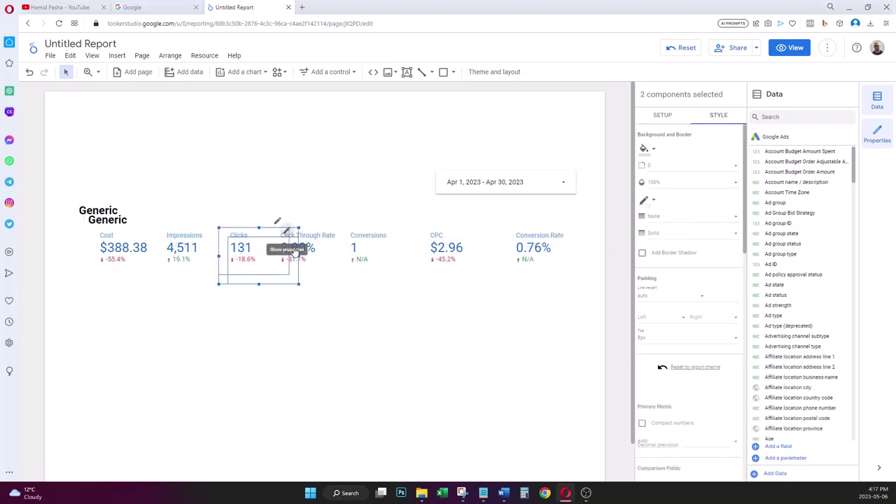
key("ctrl+z")
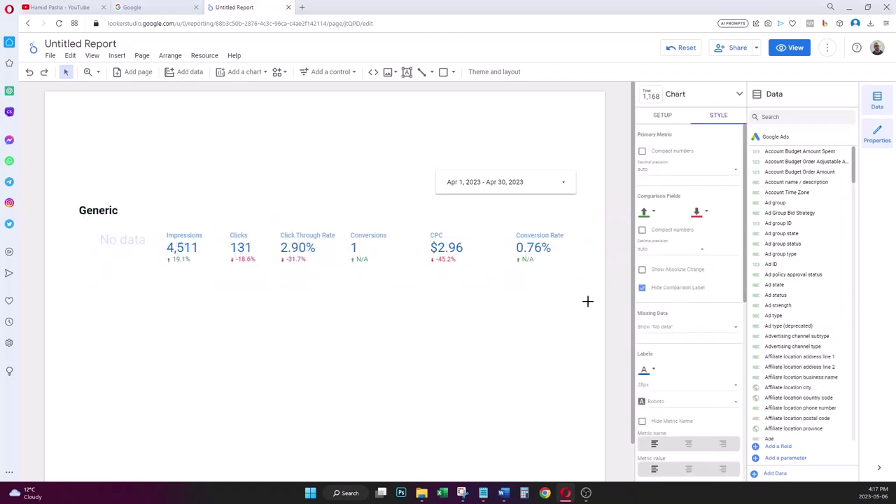
- Duplicate the Generic group again, then undo both the scorecard and heading copies
left_click(73, 205)
left_click(73, 205)
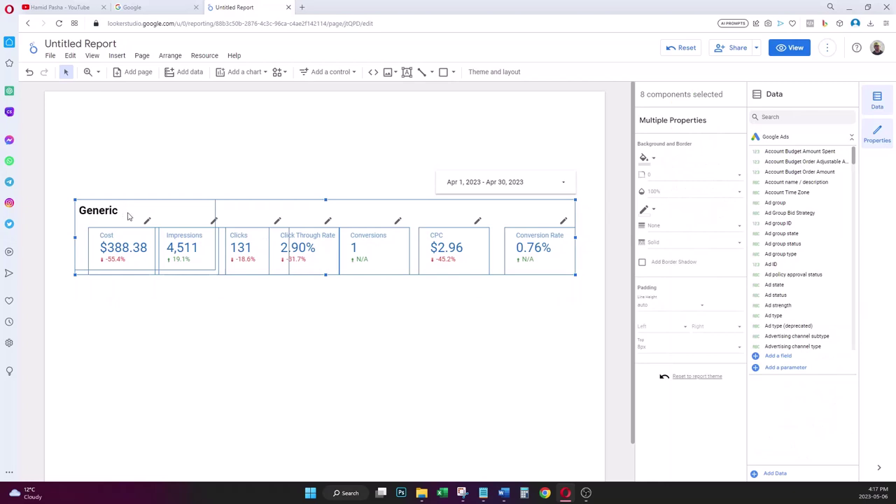
key("ctrl+d")
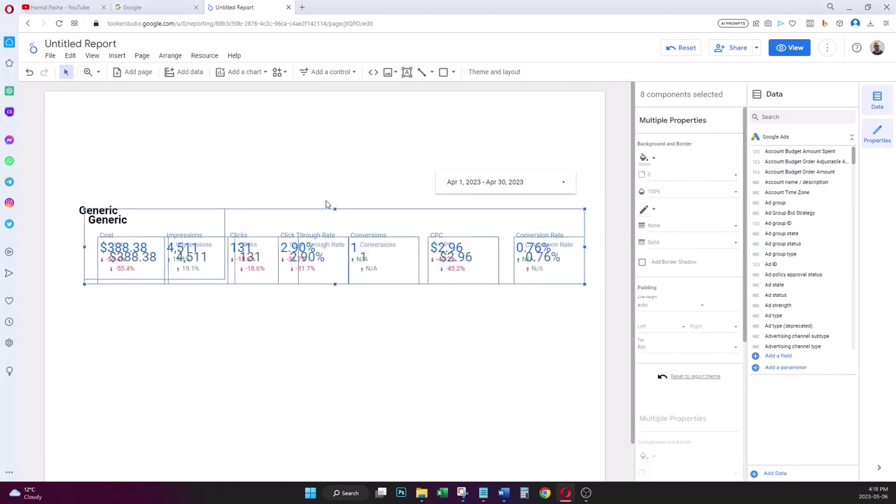
left_click(364, 272)
key("ctrl+z")
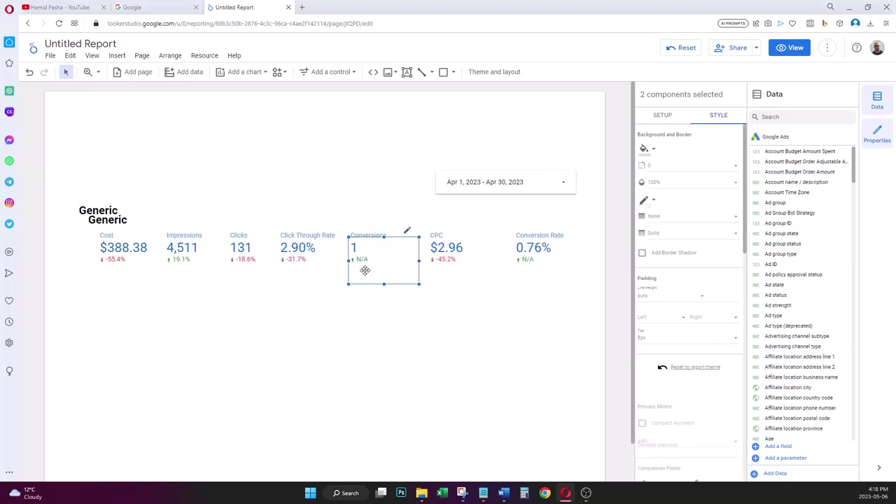
key("ctrl+z")
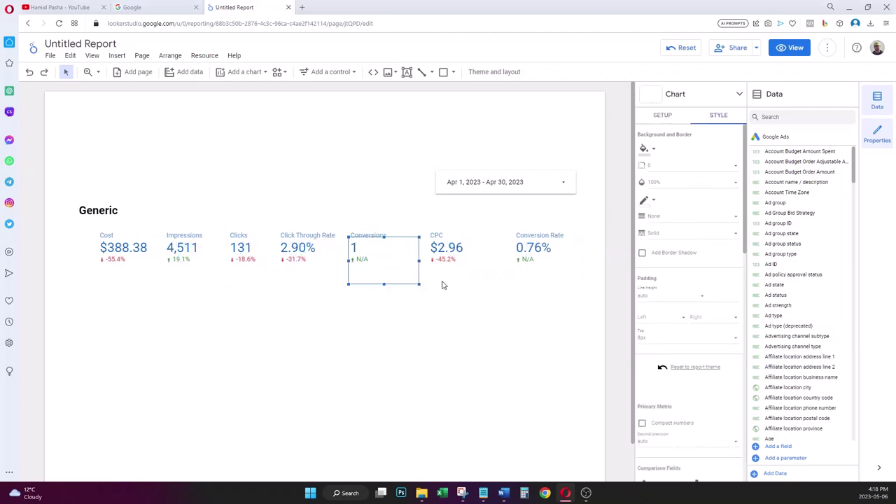
left_click(210, 304)
- Copy the Generic heading below the scorecard row and retitle it 'Brand'
left_click(107, 221)
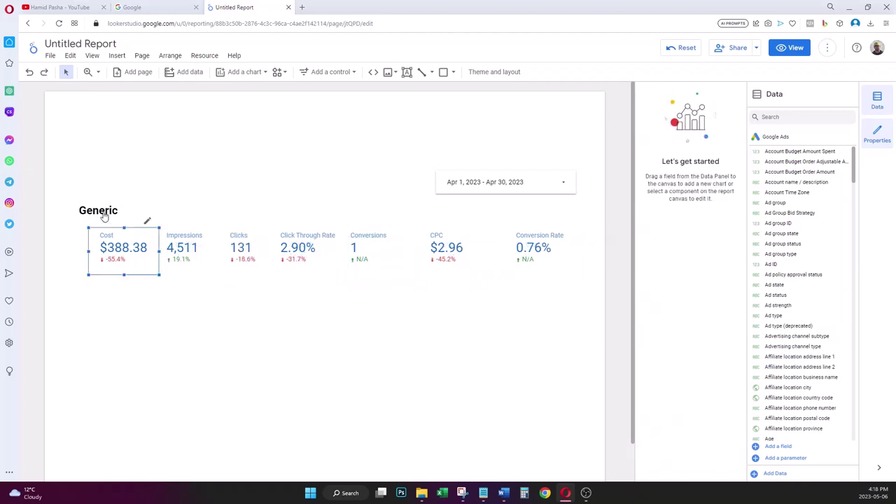
left_click(104, 212, "shift")
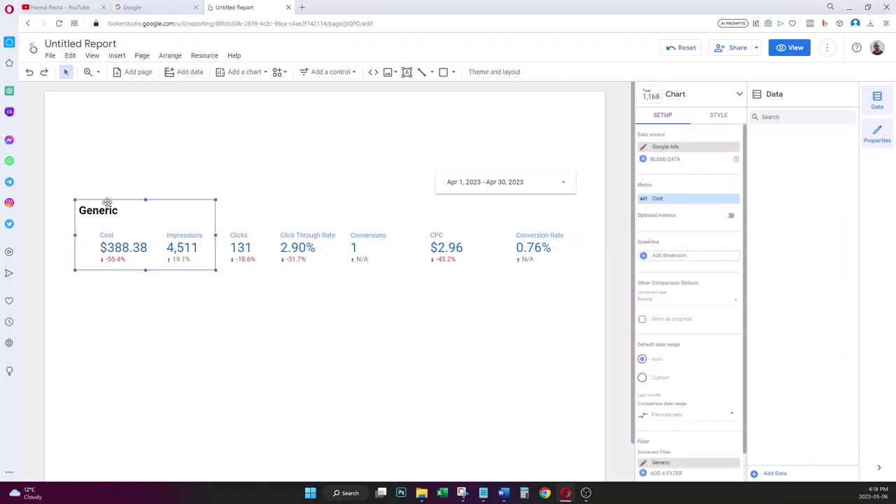
key("ctrl+v")
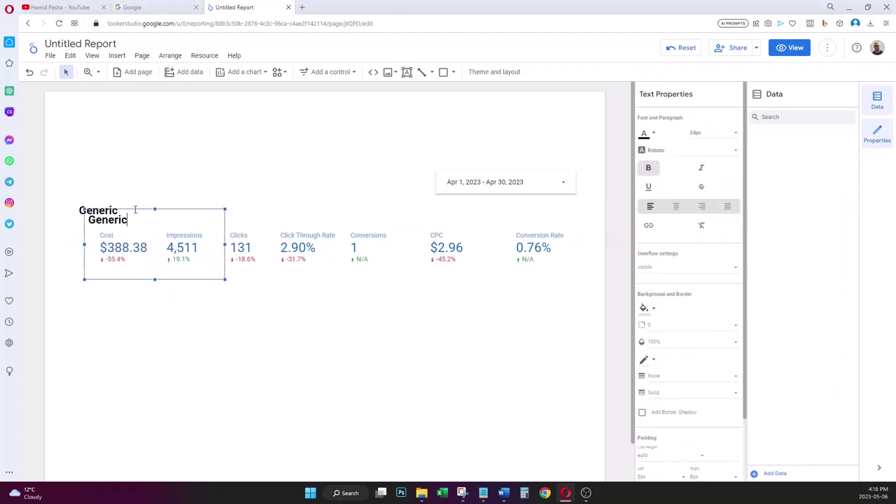
left_click_drag(173, 209, 162, 283)
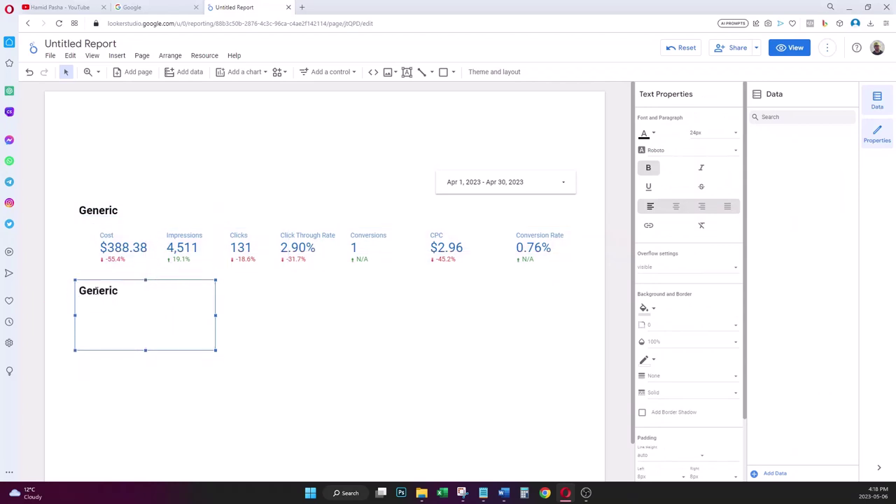
double_click(96, 292)
type("Brand")
left_click(119, 253)
- Paste copies of the Cost and Conversion Rate scorecards, then delete the stray copies
left_click(119, 253)
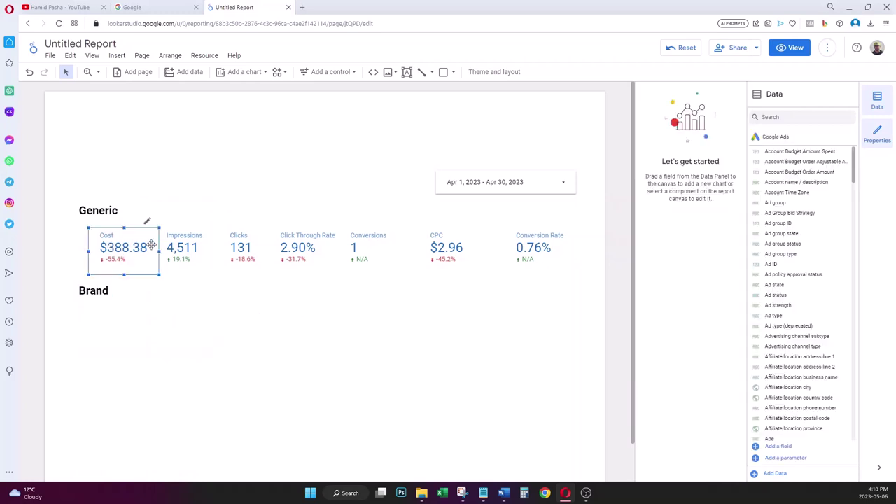
left_click(534, 255, "shift")
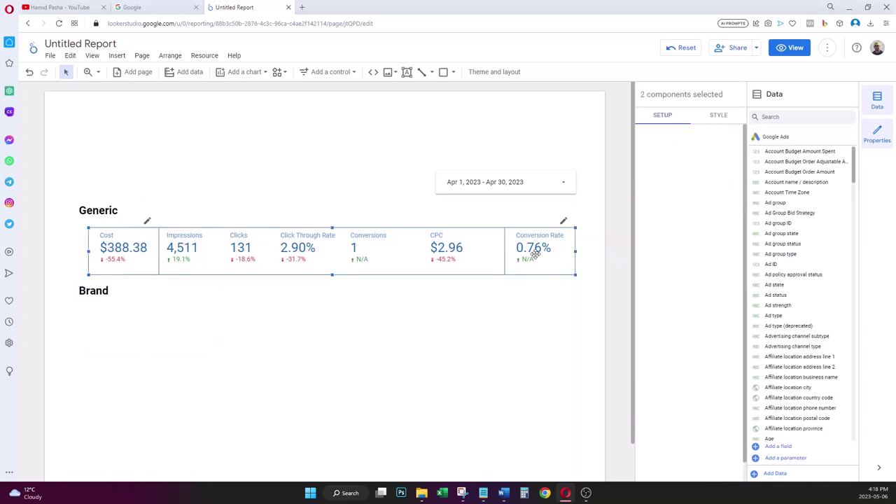
key("ctrl+c")
key("ctrl+v")
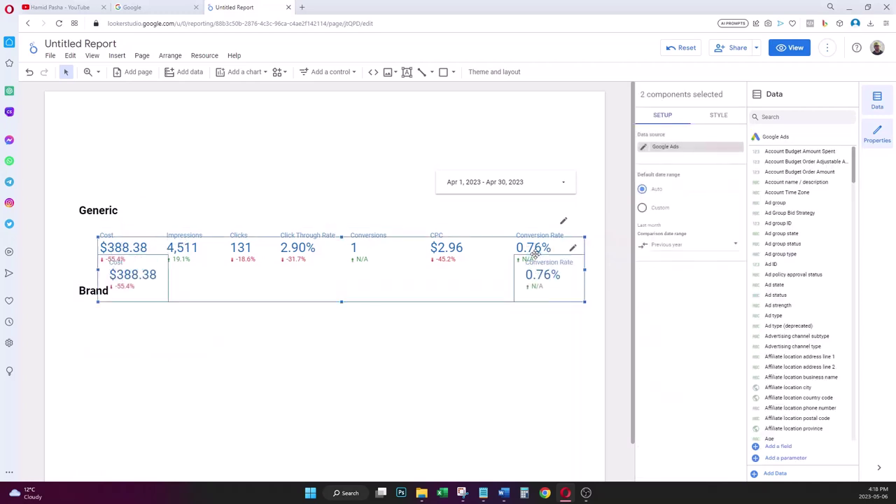
key("shift+Up")
key("shift+Up")
key("shift+Up")
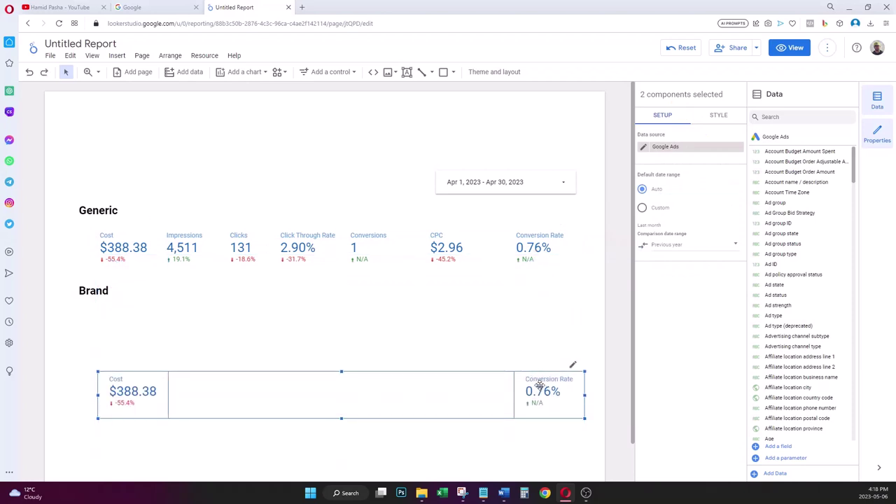
key("Delete")
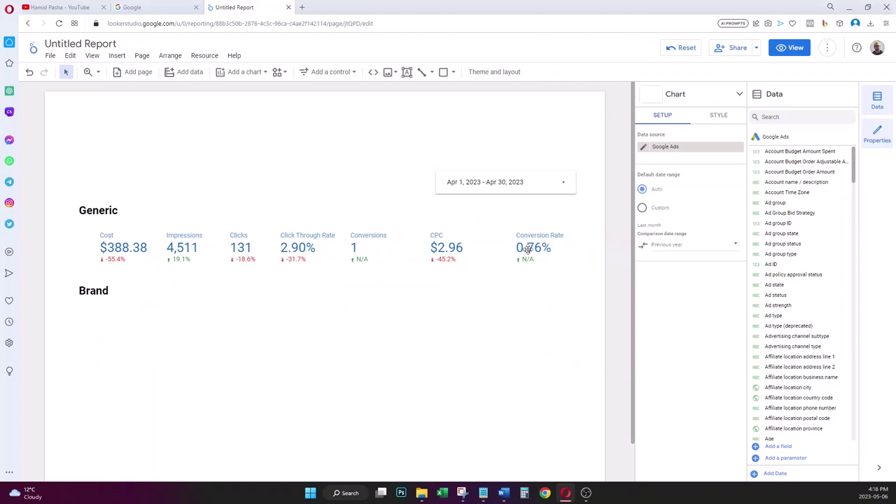
- Select all seven Generic scorecards, Conversion Rate through Cost
left_click(532, 244)
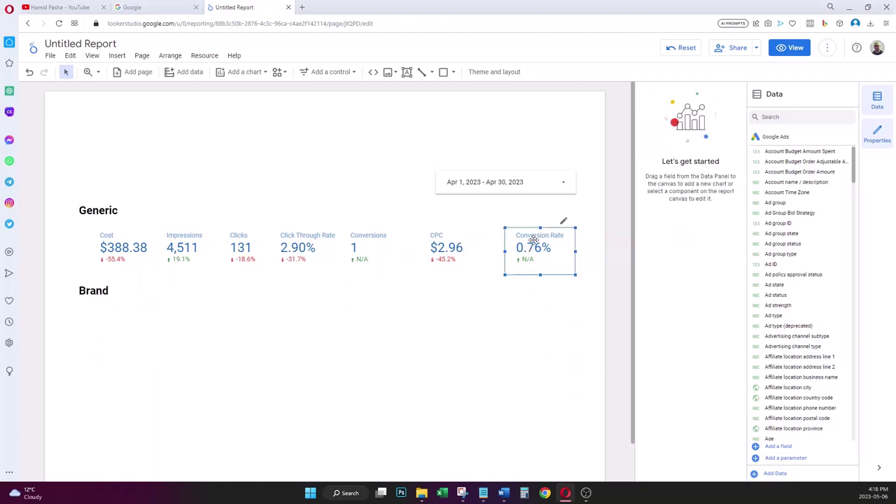
left_click(443, 248, "shift")
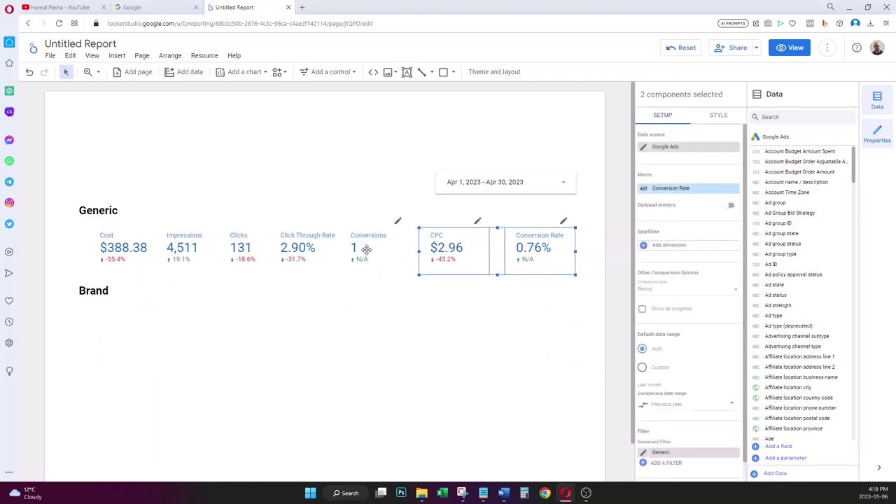
left_click(364, 249, "shift")
left_click(301, 249, "shift")
left_click(241, 249, "shift")
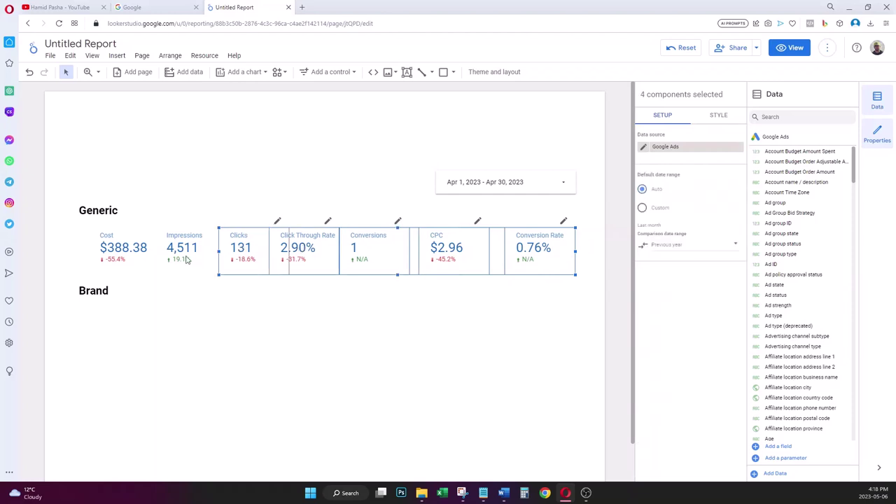
left_click(181, 252, "shift")
left_click(131, 251, "shift")
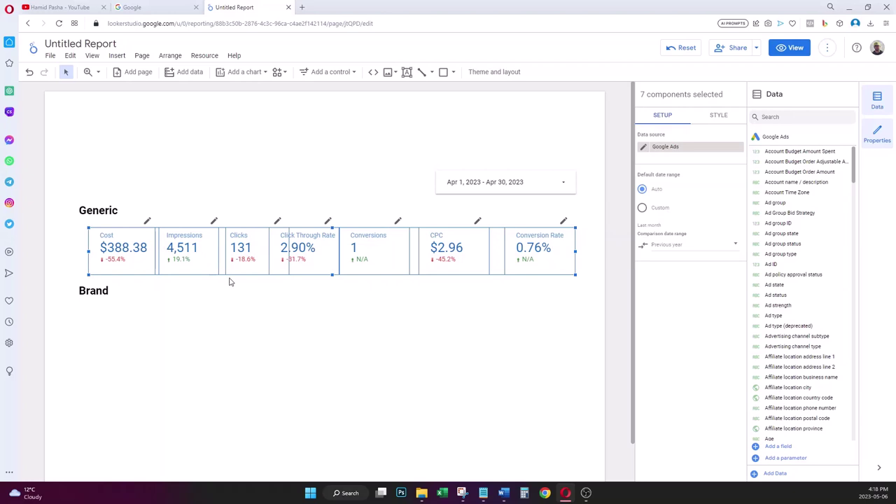
- Duplicate the seven scorecards and align the copied row under the Brand heading
key("ctrl+v")
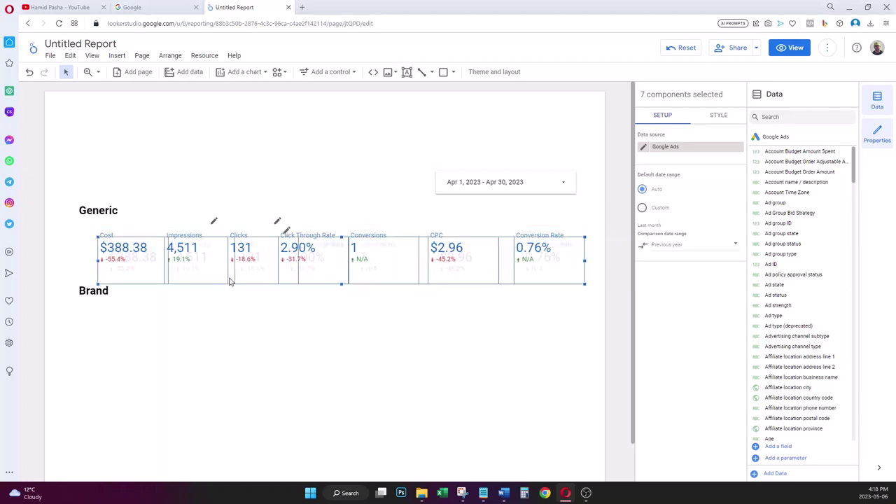
key("Down")
key("Down")
key("Down")
key("Down")
key("Down")
key("Down")
key("Down")
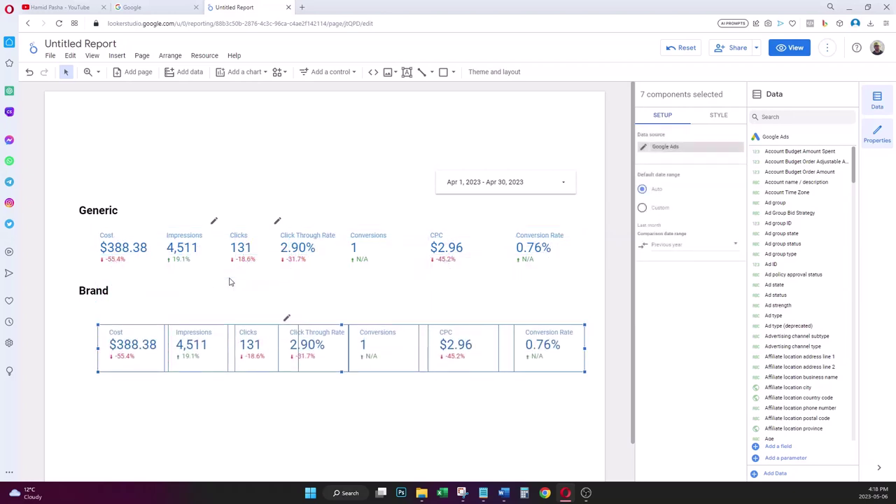
left_click_drag(406, 354, 401, 346)
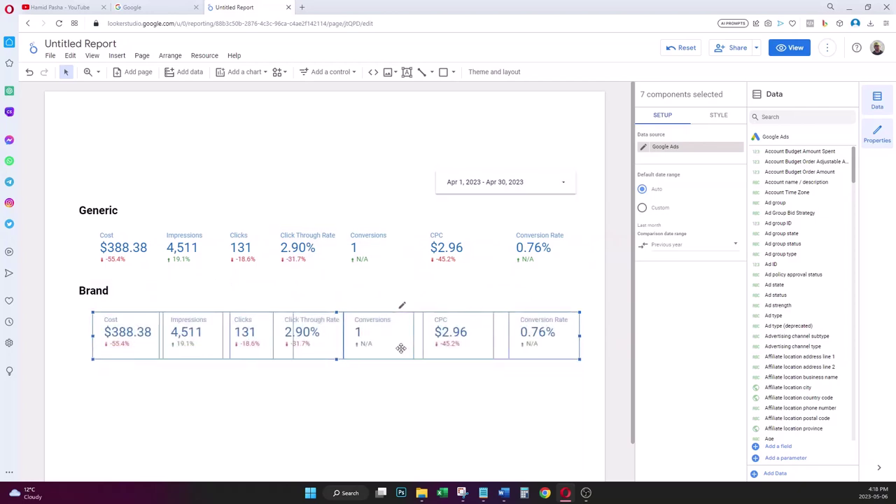
left_click(418, 394)
left_click(131, 331)
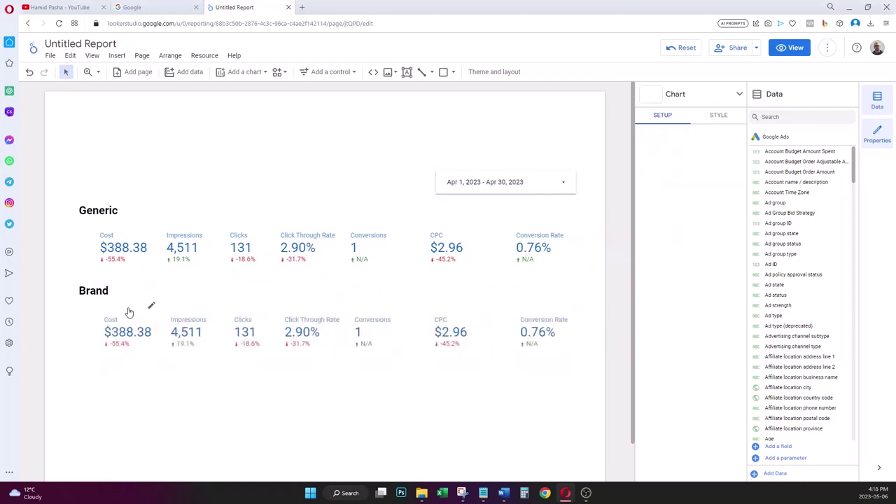
left_click(129, 330)
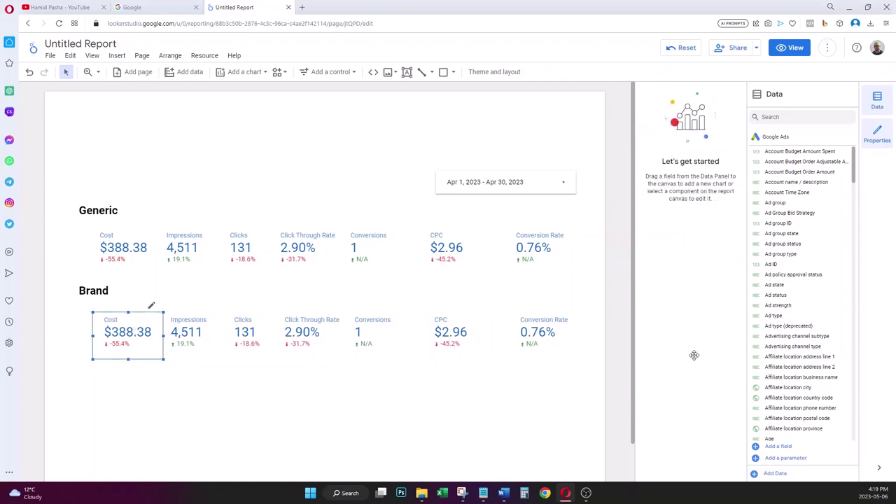
- Remove the Generic filter from the Brand row's Cost scorecard
scroll(630, 434, "down", 1)
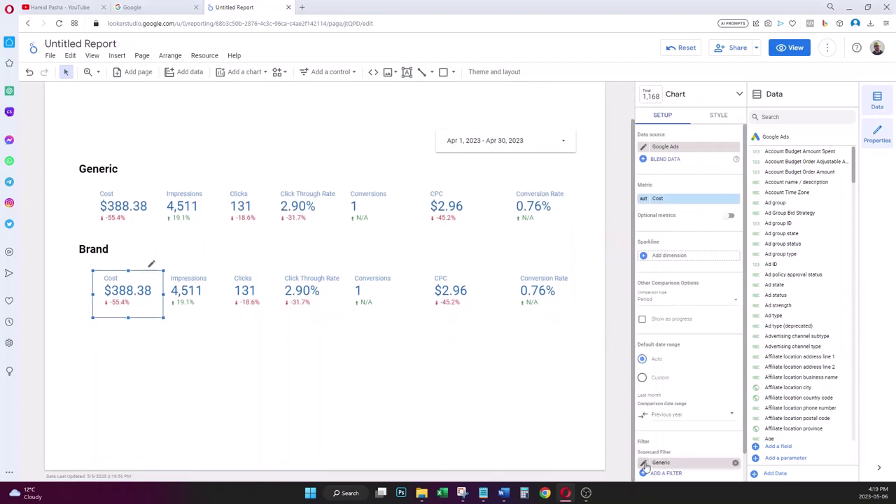
left_click(735, 464)
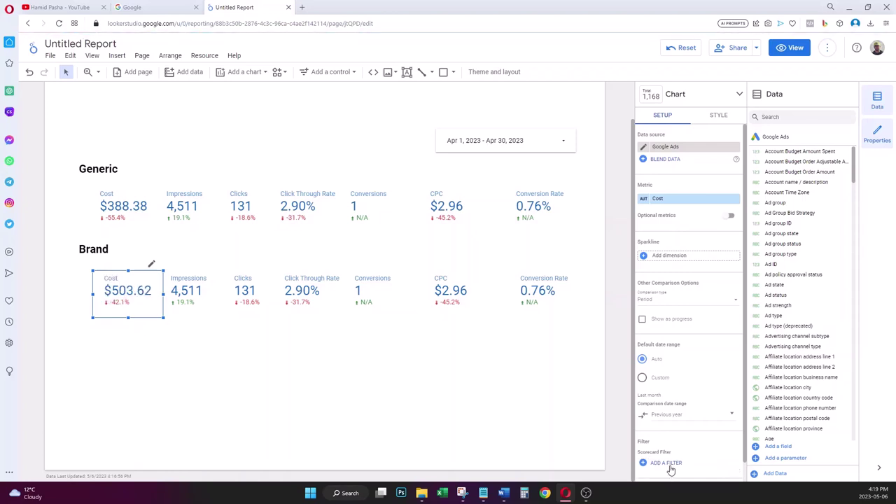
left_click(670, 465)
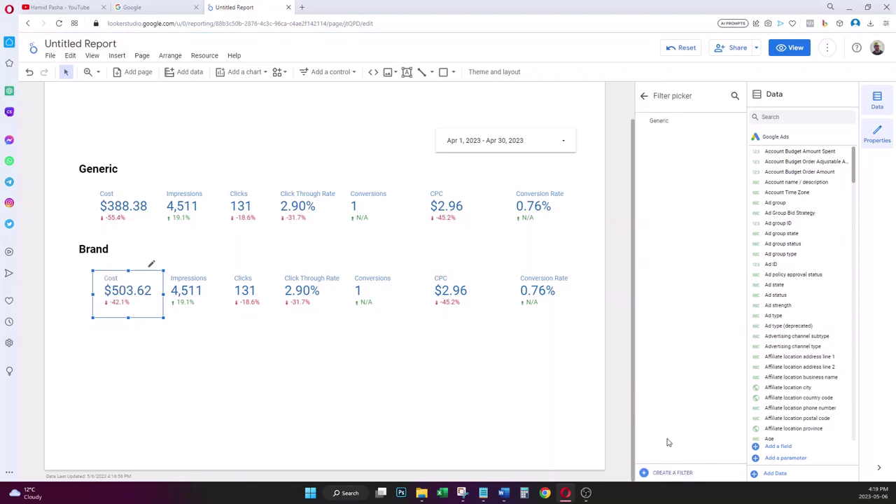
- Create and apply a 'Brand' filter: Include Campaign contains 'Brand'
left_click(670, 473)
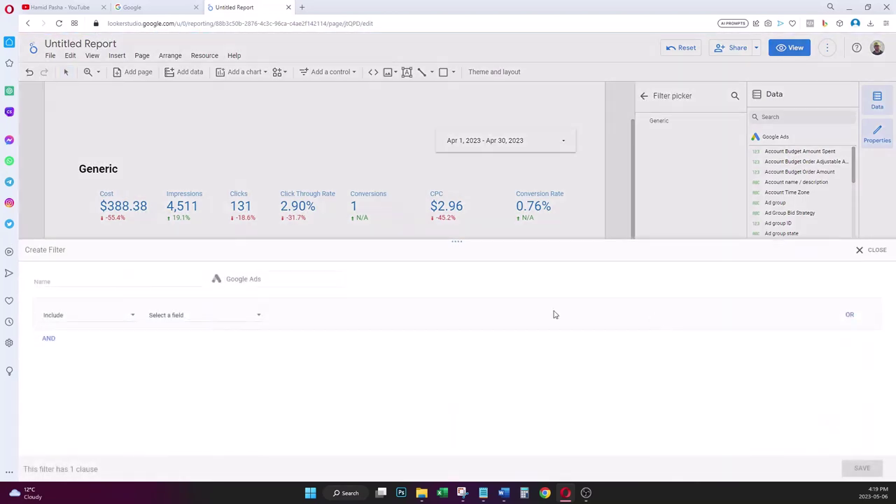
left_click(96, 281)
left_click(151, 317)
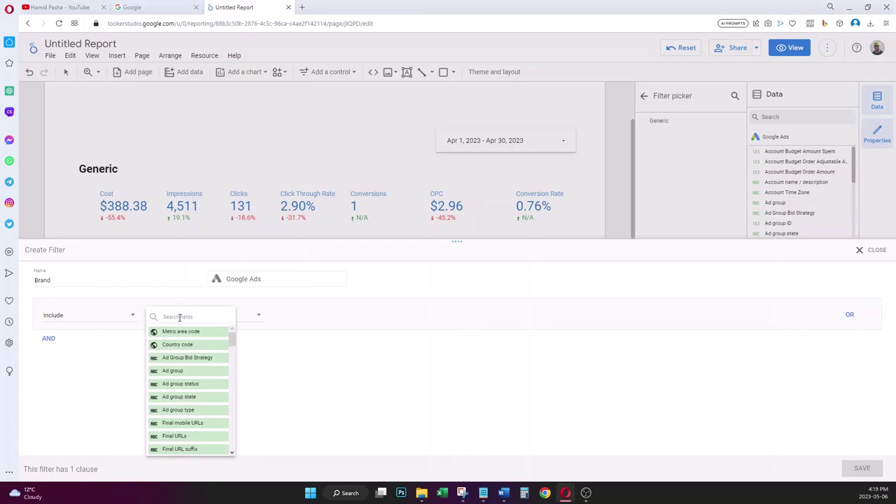
type("cam")
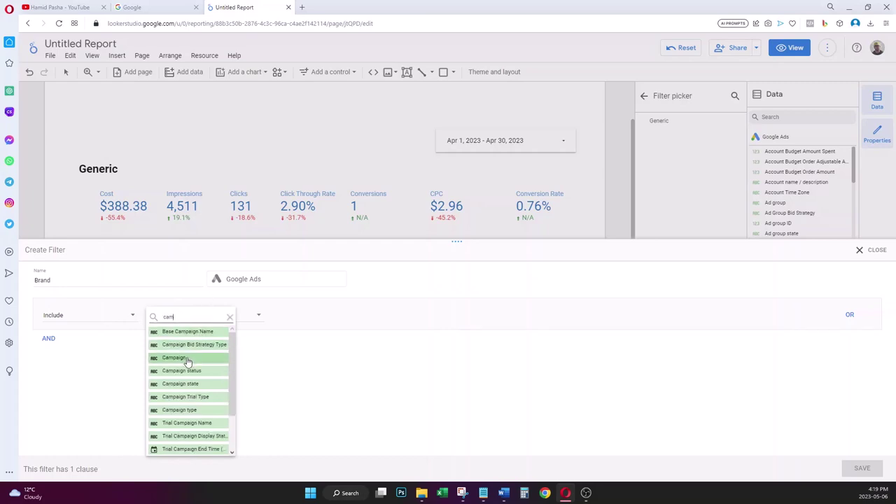
left_click(187, 359)
left_click(312, 319)
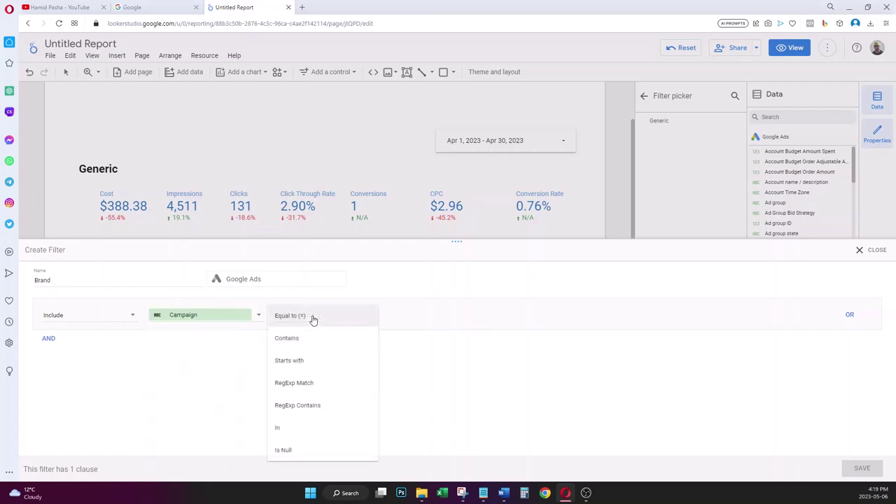
left_click(313, 339)
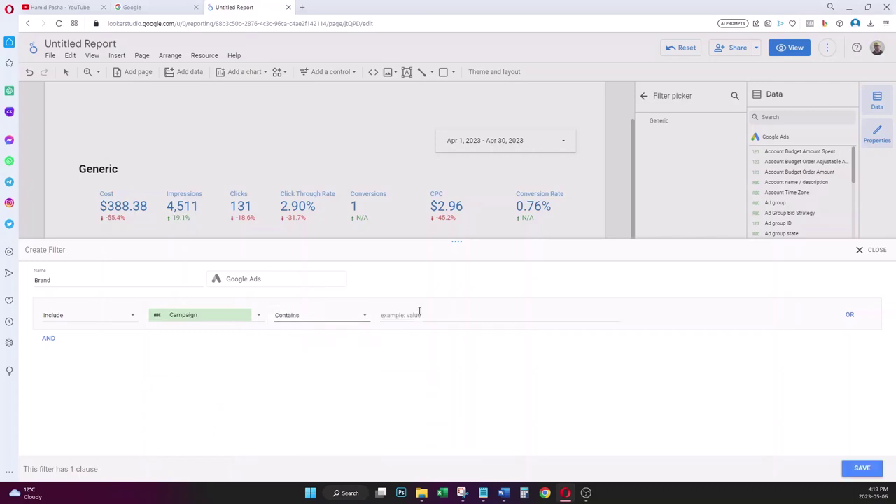
left_click(419, 315)
type("Brand")
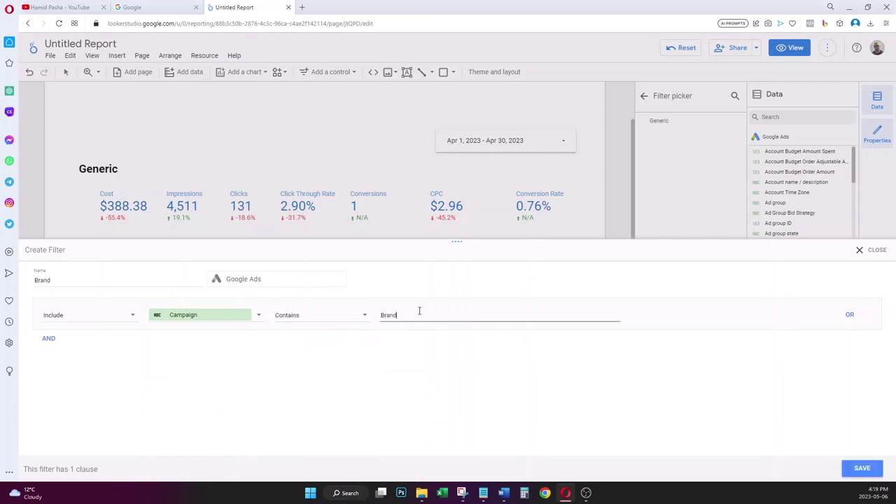
left_click(861, 468)
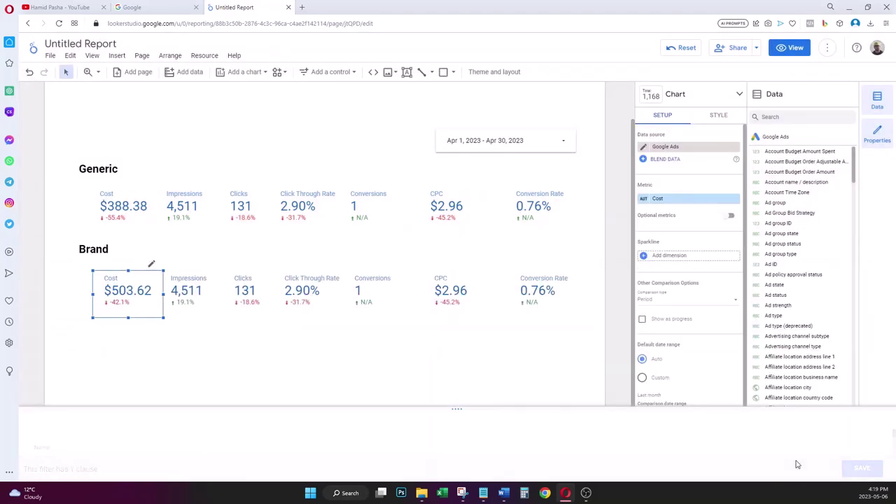
- Swap the Brand Impressions scorecard's Generic filter for the Brand filter
left_click(195, 294)
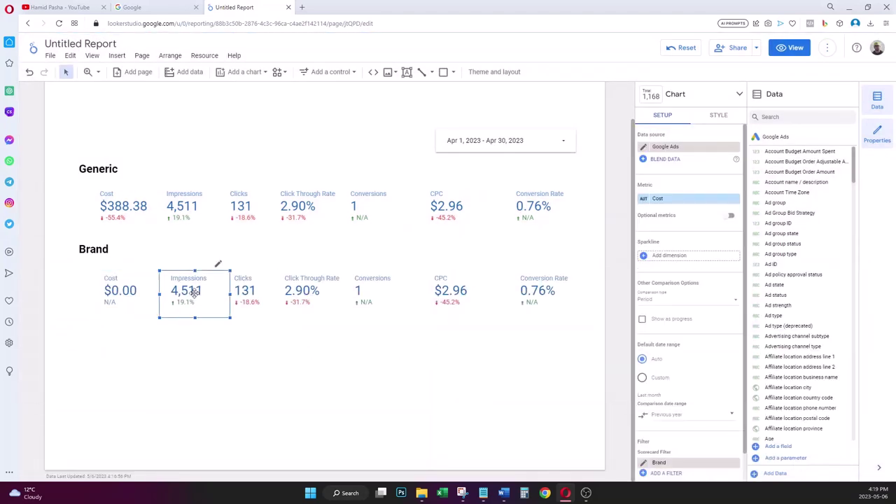
scroll(710, 420, "down", 1)
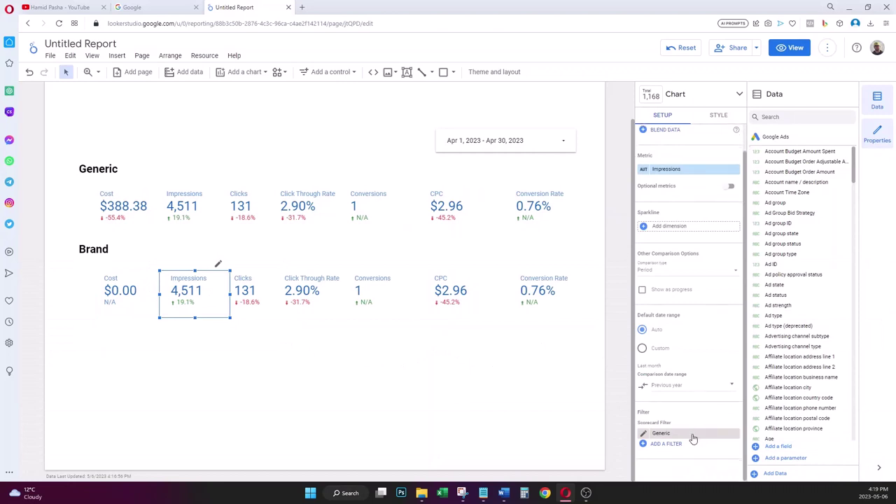
left_click(644, 434)
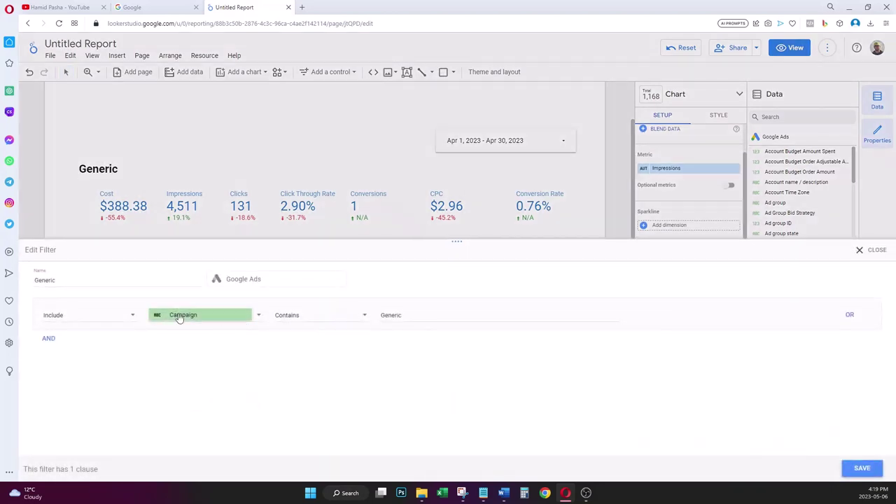
left_click(859, 252)
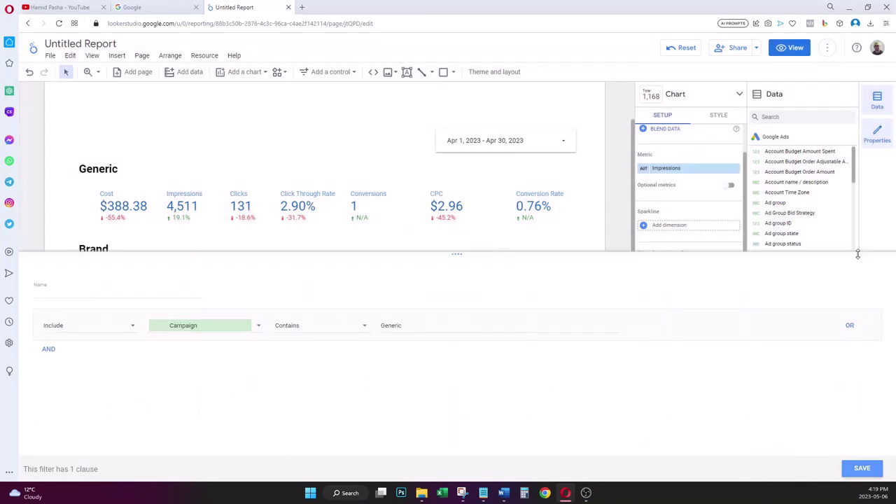
left_click(669, 444)
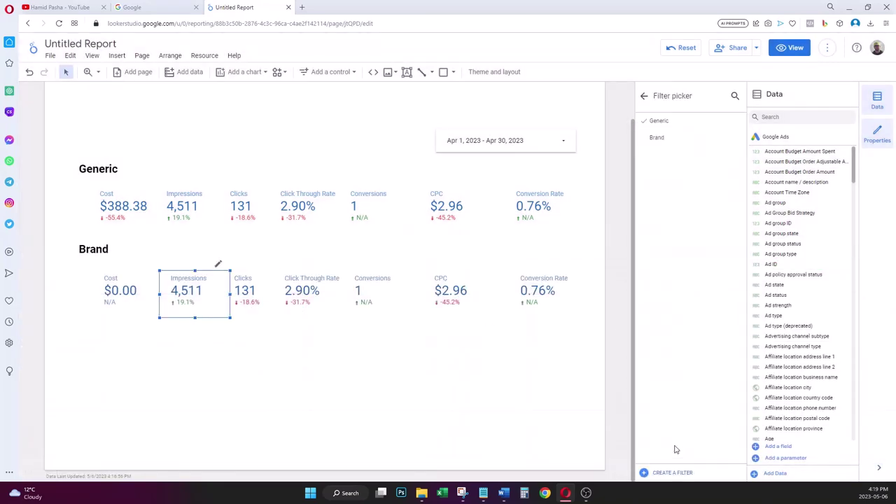
left_click(657, 139)
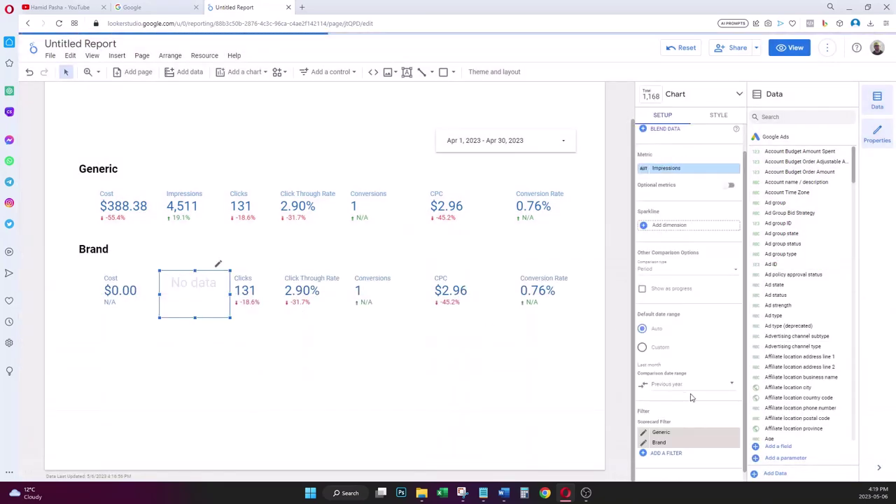
left_click(736, 433)
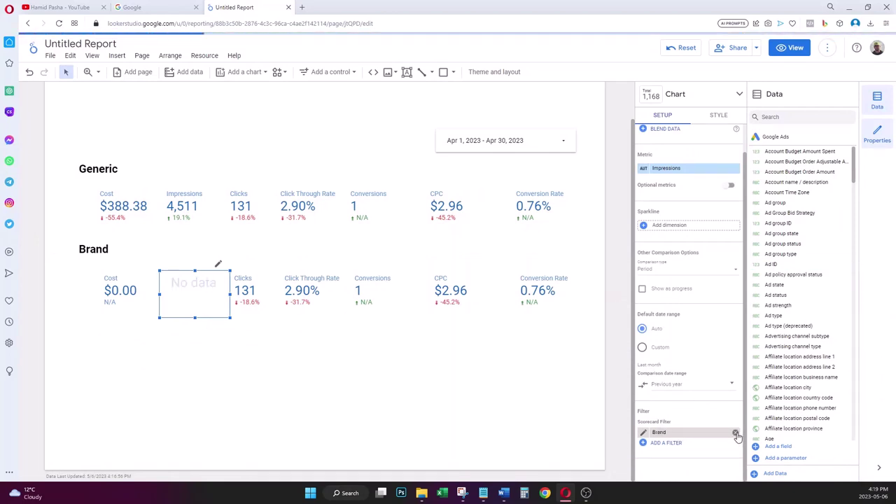
- Replace the old filter with Brand on the Clicks and Click Through Rate scorecards
left_click(249, 288)
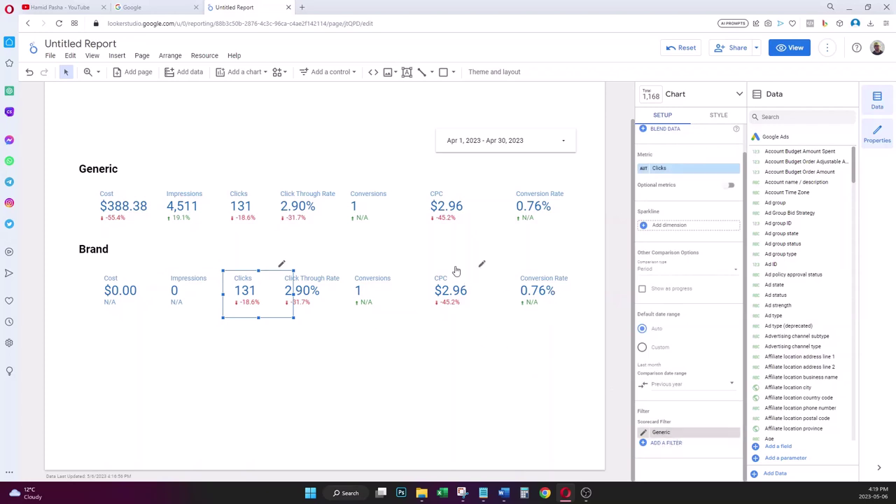
left_click(735, 434)
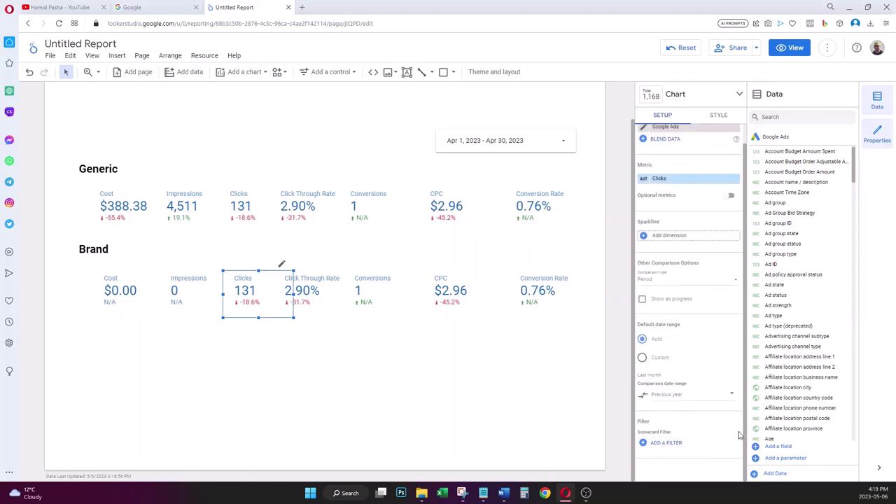
left_click(677, 443)
left_click(667, 148)
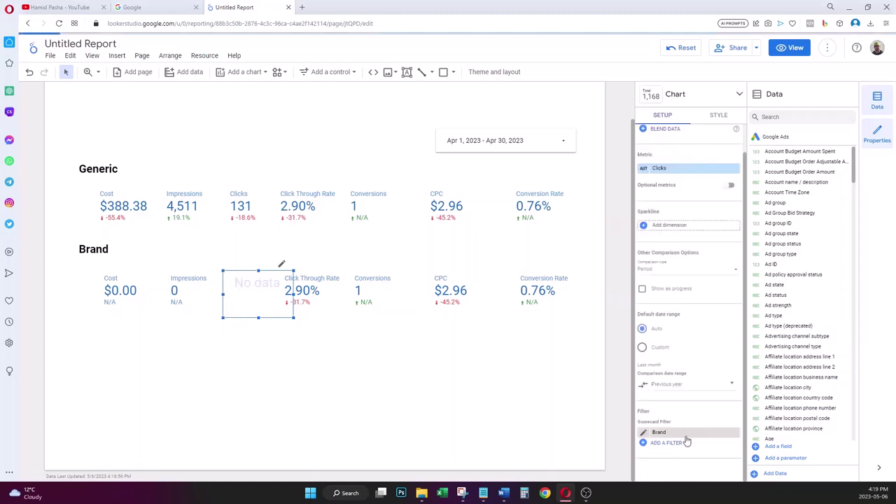
left_click(735, 433)
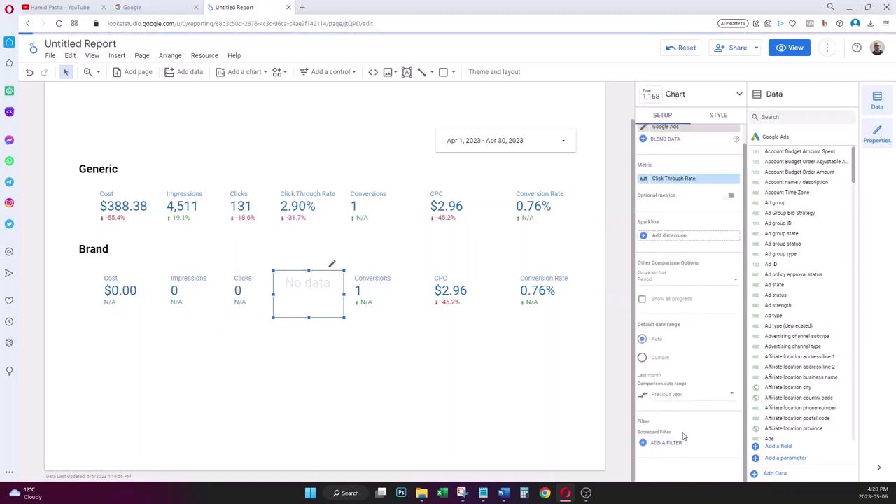
left_click(670, 443)
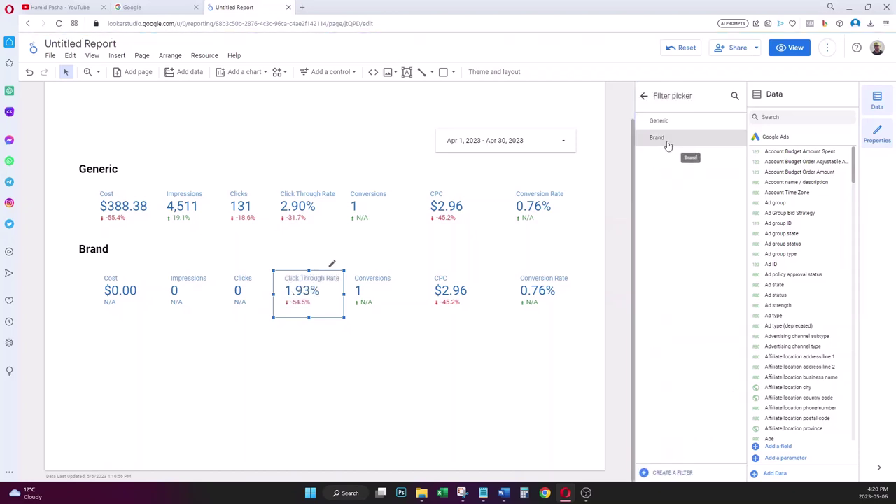
left_click(667, 139)
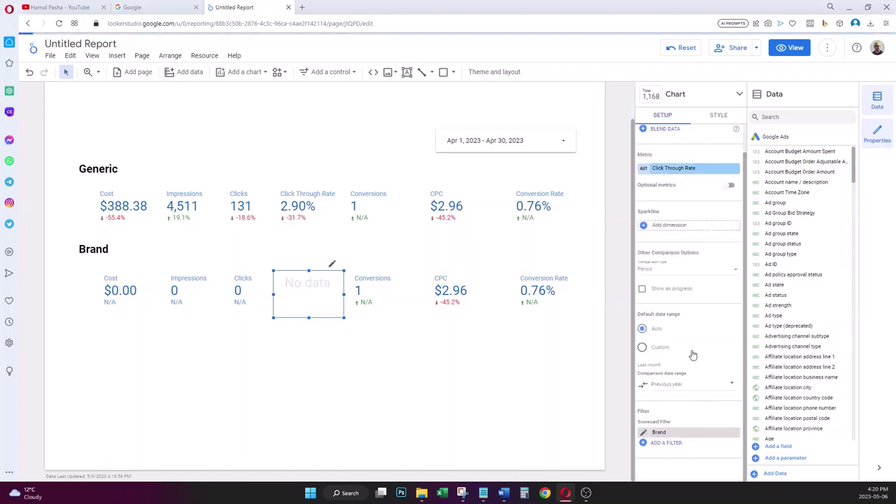
- Replace the old filter with Brand on the Conversions and CPC scorecards
left_click(734, 433)
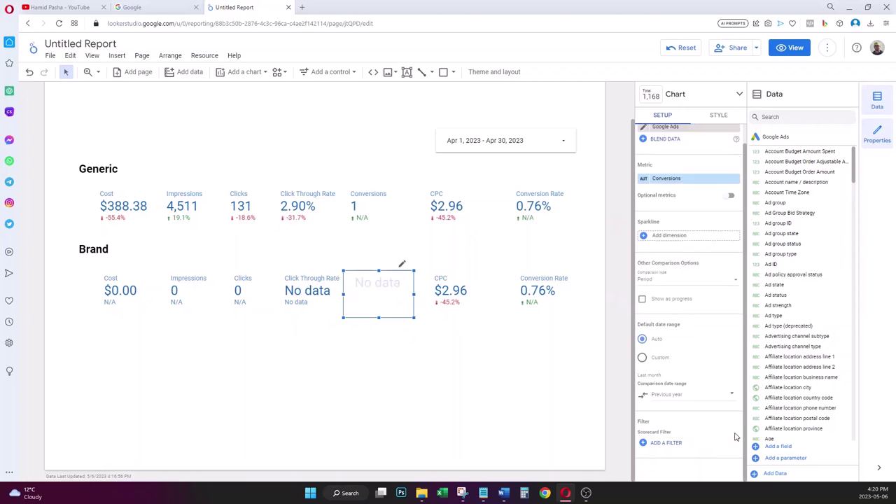
left_click(667, 443)
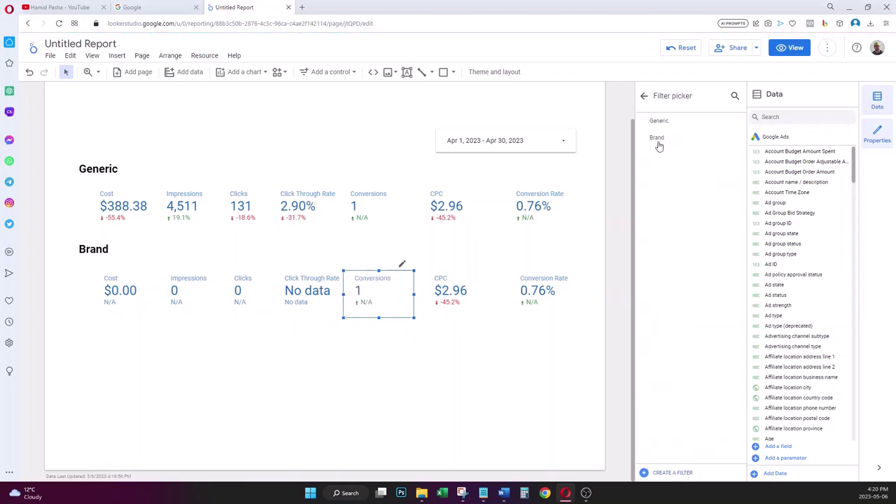
left_click(659, 140)
left_click(458, 292)
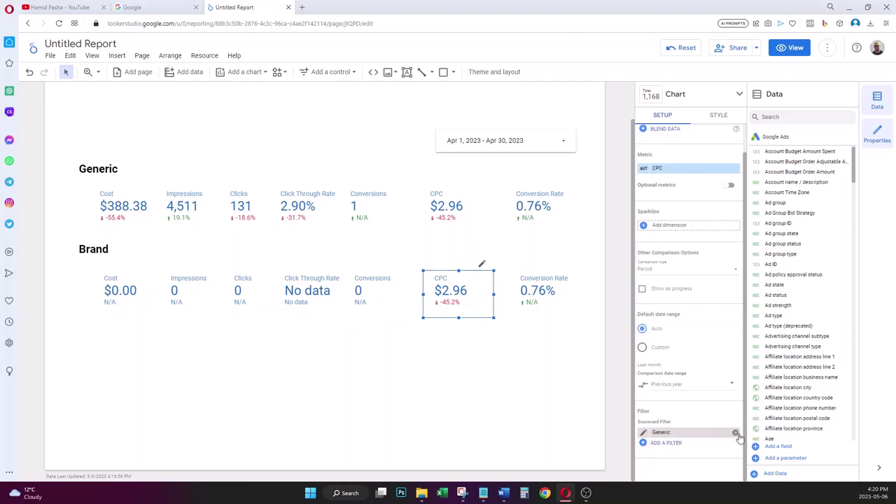
left_click(735, 433)
left_click(678, 444)
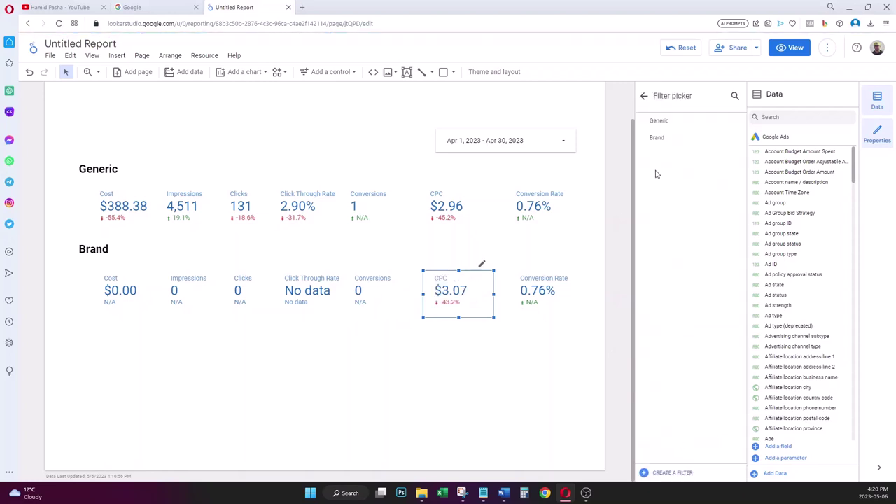
left_click(658, 139)
- Replace the Conversion Rate scorecard's old filter with the Brand filter
left_click(544, 293)
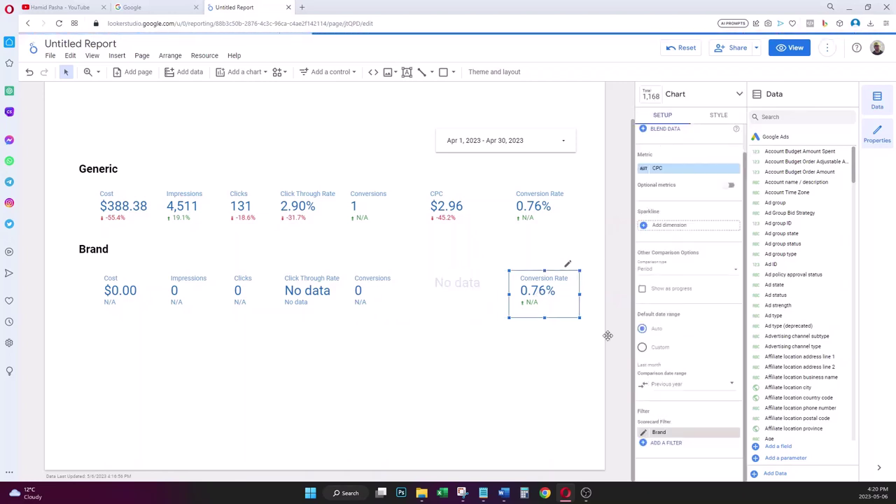
left_click(736, 433)
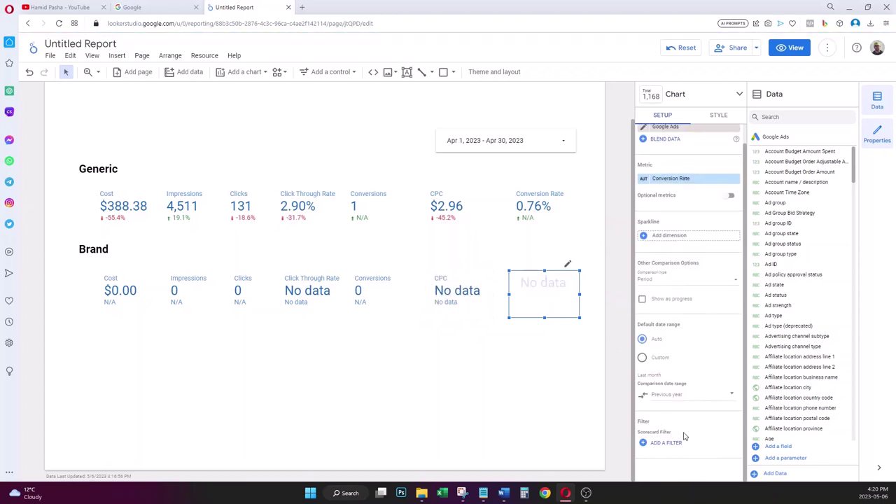
left_click(668, 443)
left_click(662, 138)
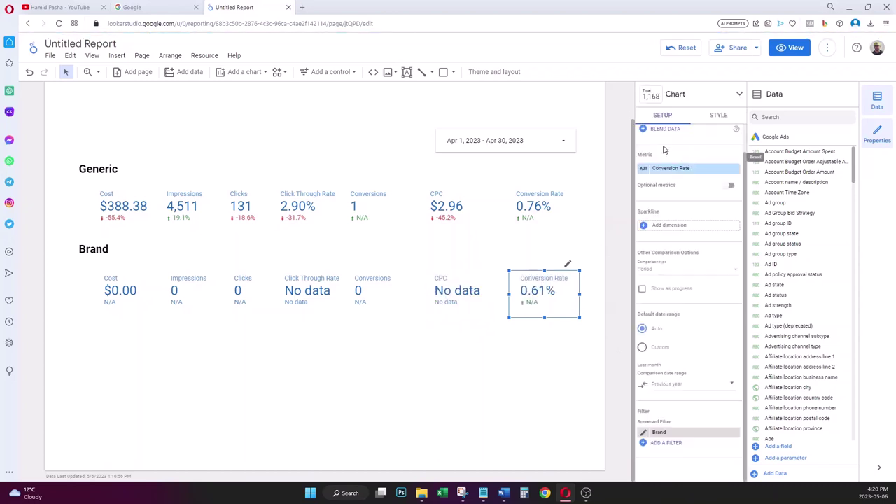
left_click(529, 397)
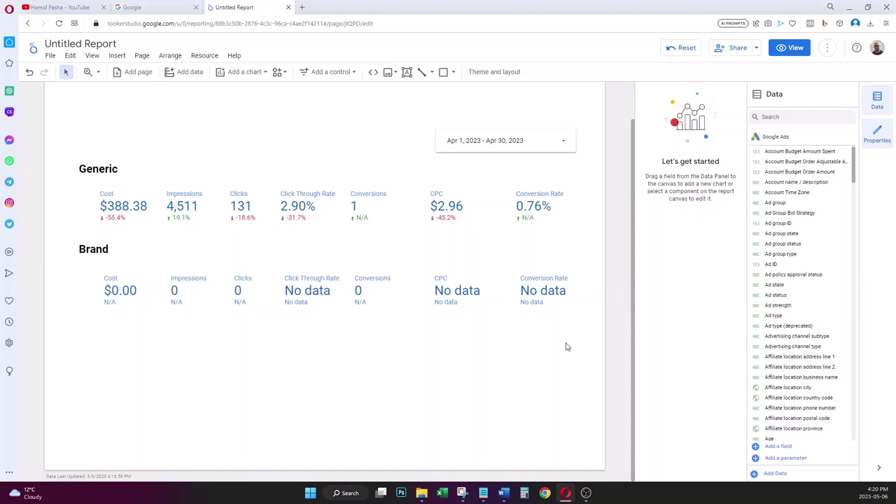
- Select the Brand heading and its seven scorecards and shift the row's position
left_click(545, 295)
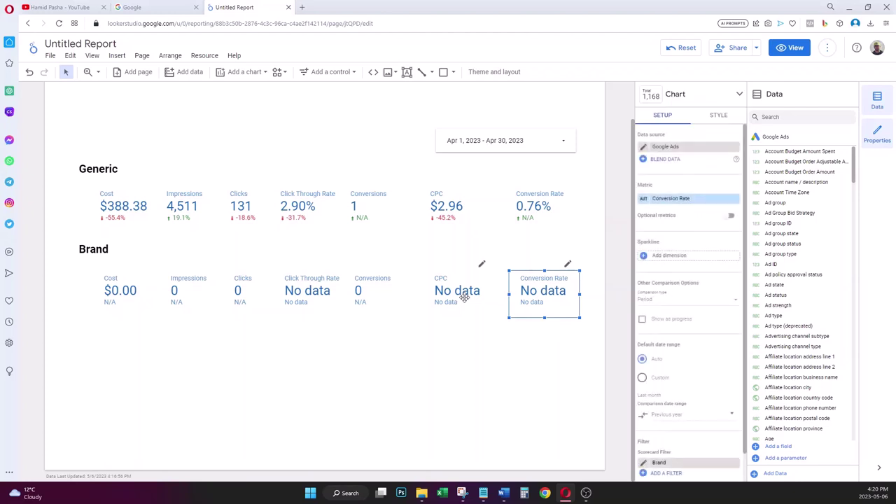
left_click(463, 297, "shift")
left_click(364, 293, "shift")
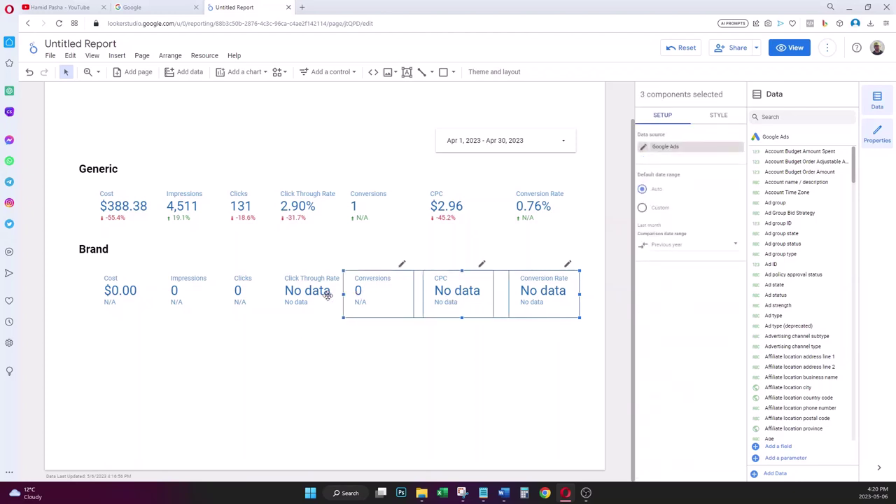
left_click(311, 296, "shift")
left_click(246, 294, "shift")
left_click(200, 293, "shift")
left_click(124, 294, "shift")
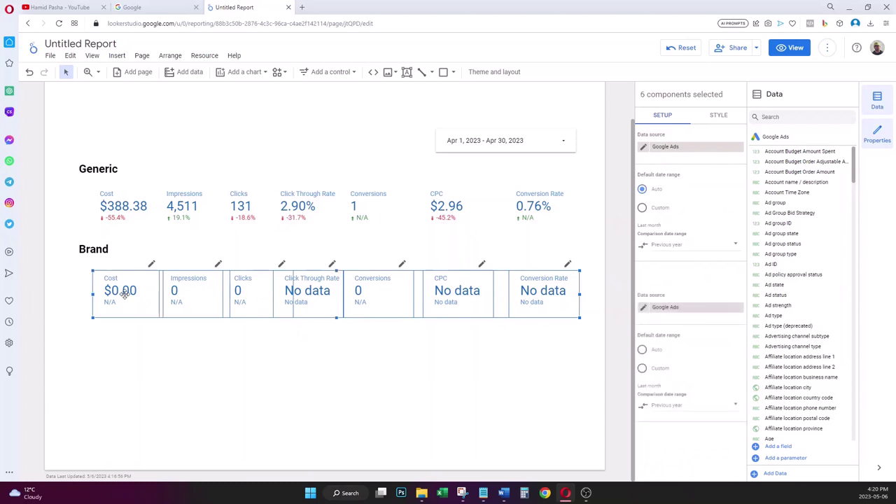
left_click(99, 255, "shift")
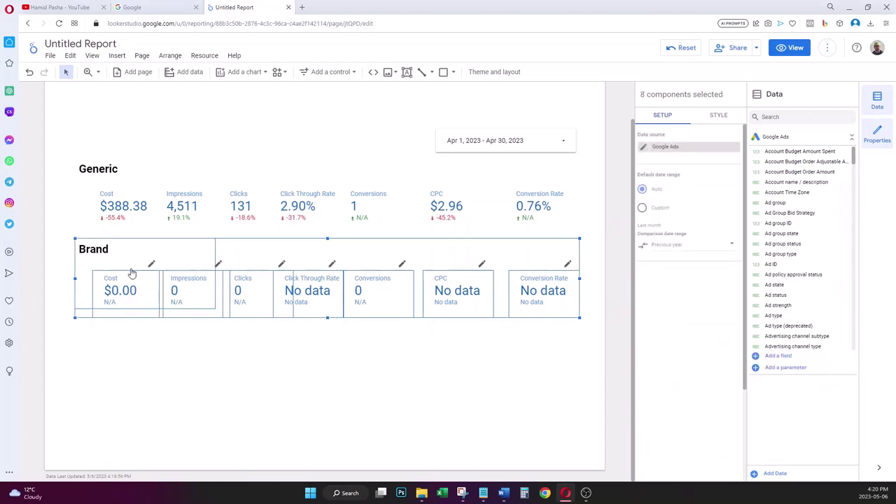
key("shift+Down")
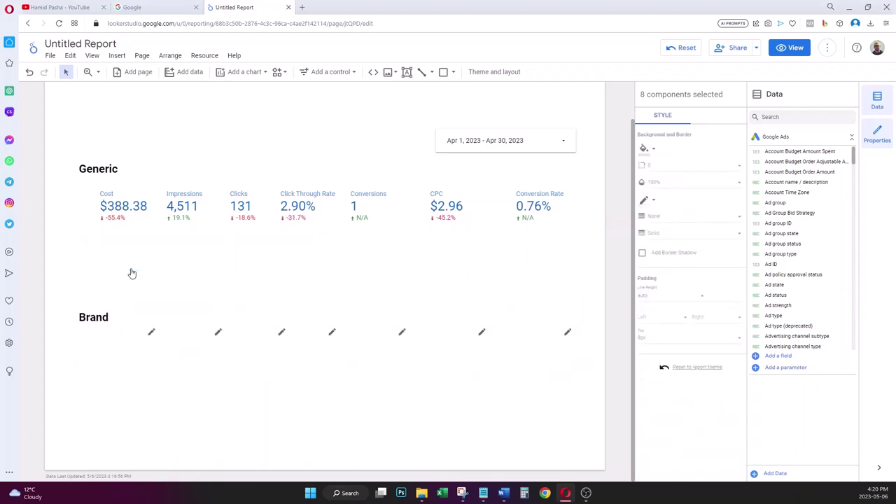
key("ctrl+z")
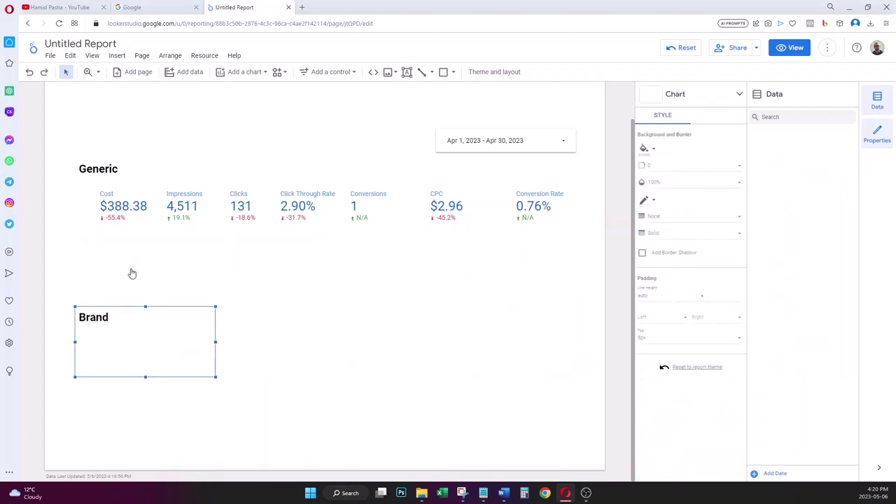
key("ctrl+y")
key("ctrl+y")
key("ctrl+y")
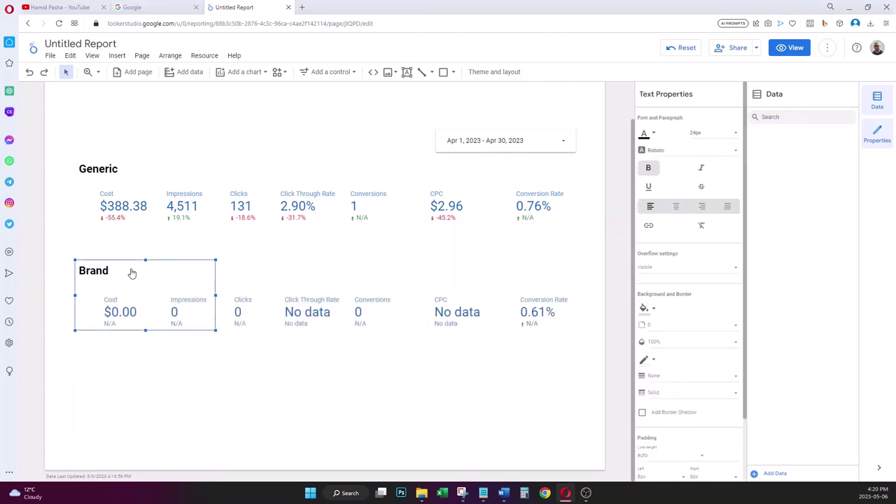
- Apply the Brand filter to the Brand Conversion Rate scorecard so it shows No data
left_click(536, 314)
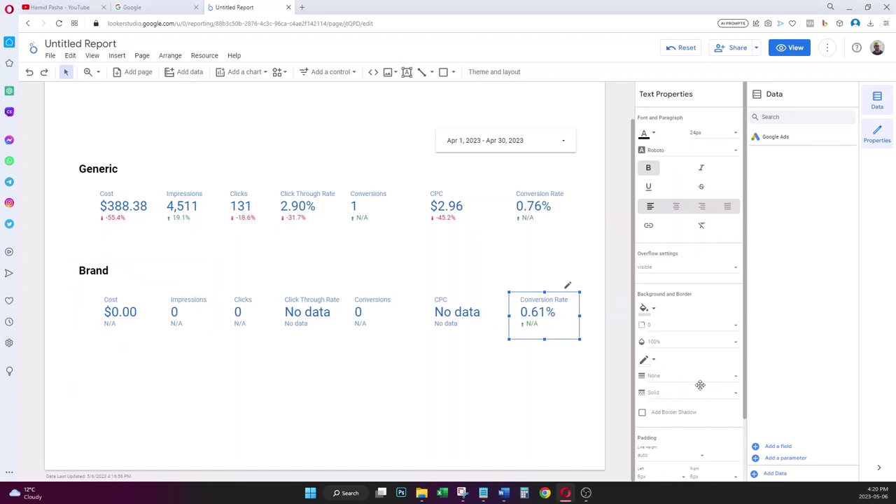
left_click(550, 323)
scroll(674, 359, "down", 5)
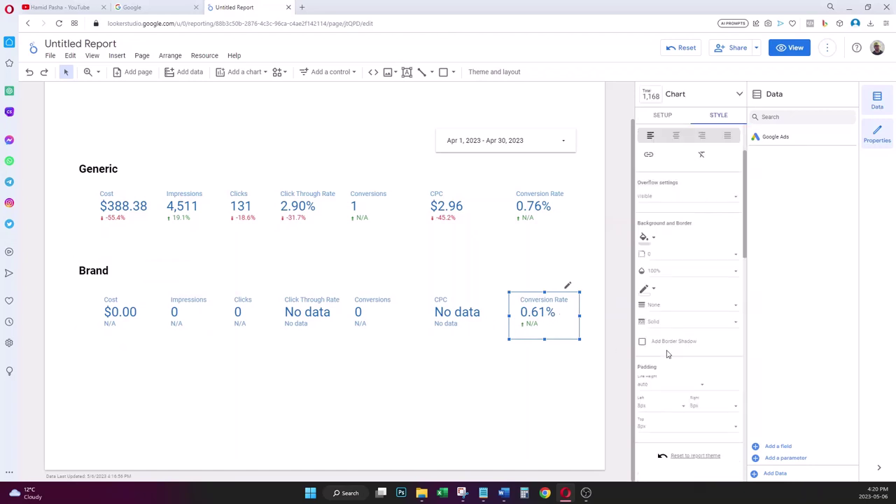
scroll(676, 420, "down", 3)
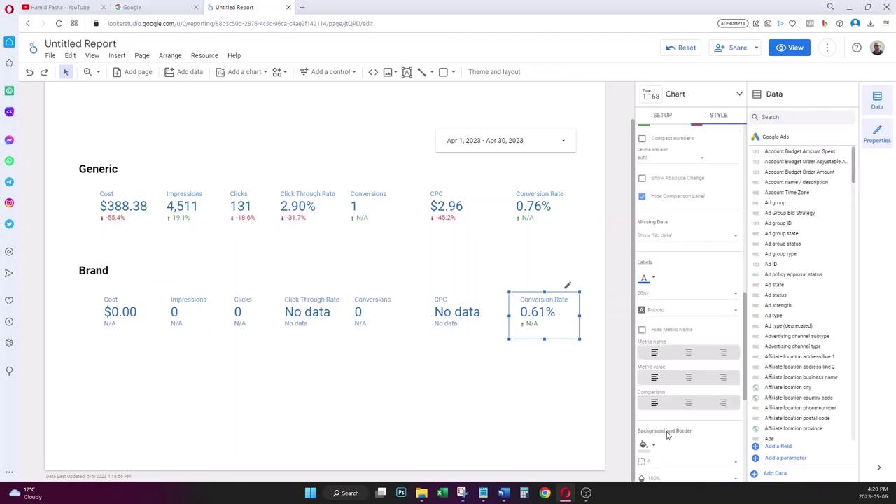
scroll(667, 436, "down", 4)
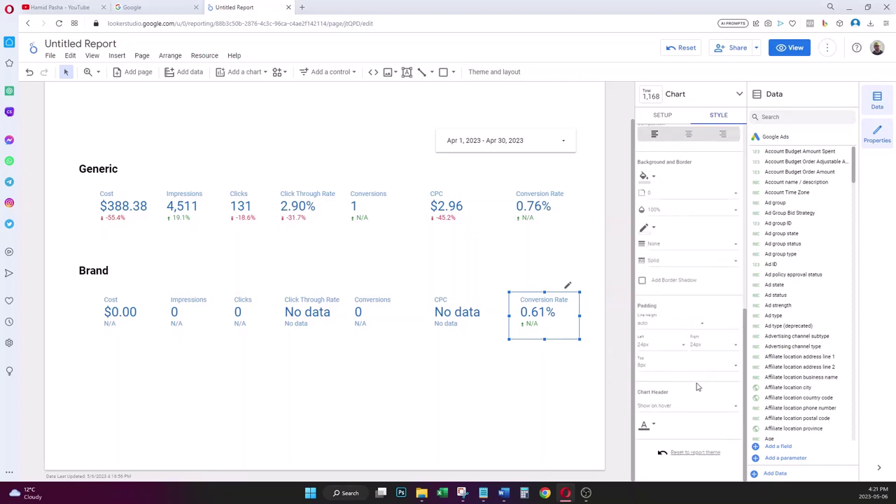
left_click(663, 116)
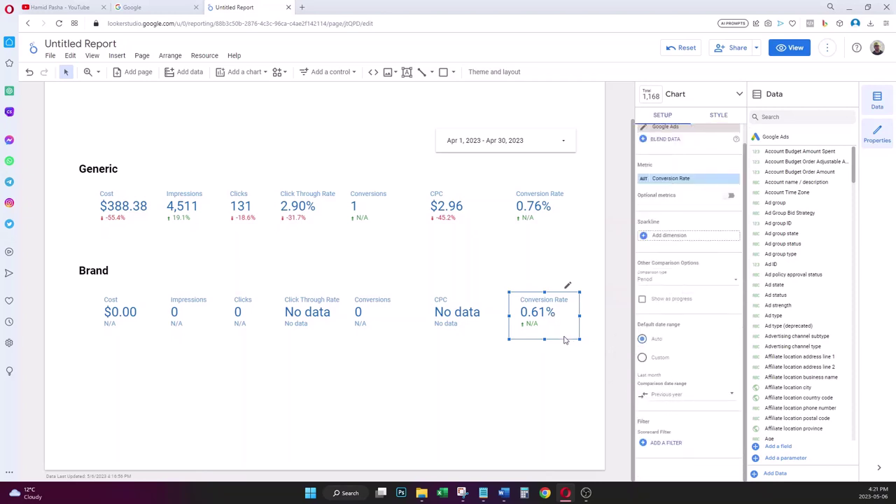
left_click(670, 444)
left_click(667, 140)
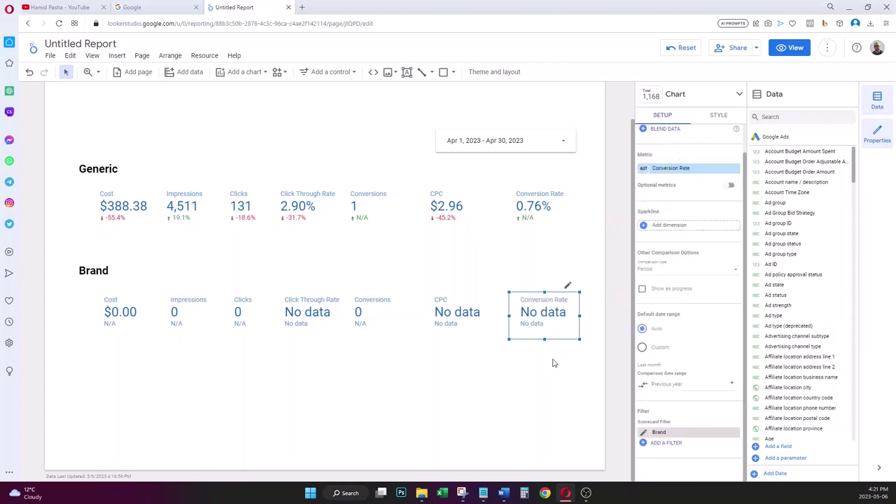
left_click(540, 312)
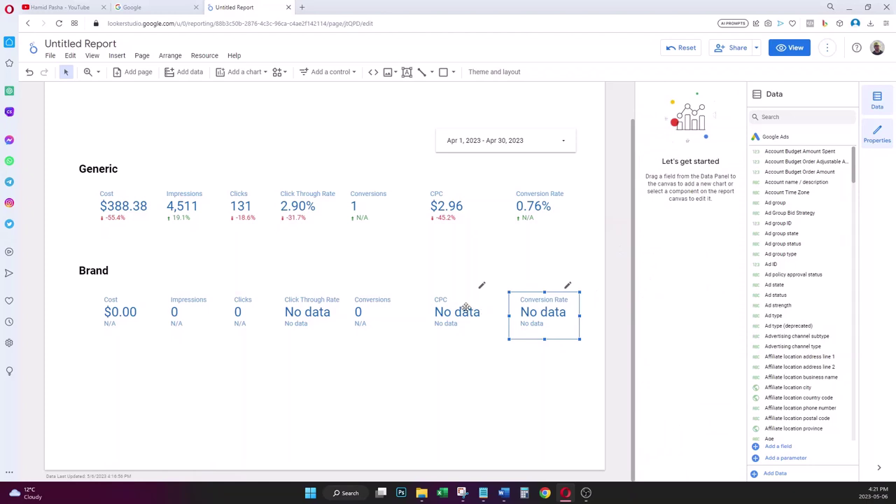
- Move the Brand heading up closer to the Generic row
left_click(105, 266)
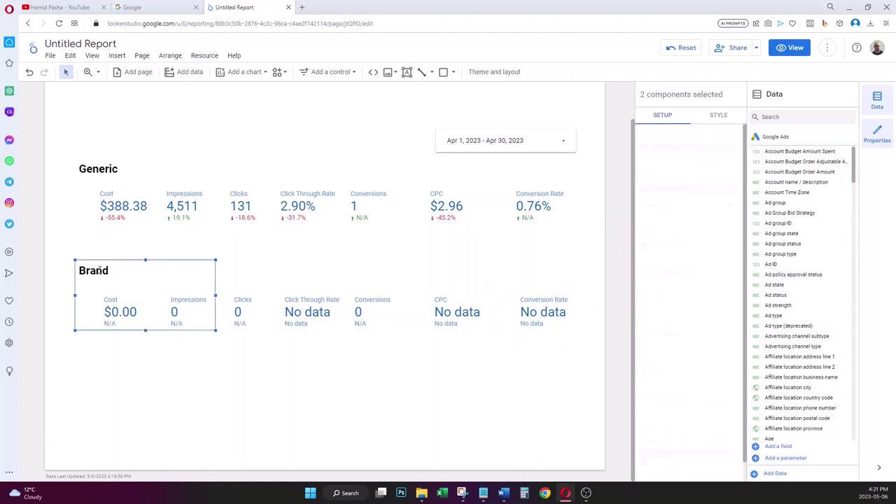
left_click(135, 257)
left_click_drag(136, 250, 136, 228)
left_click(530, 379)
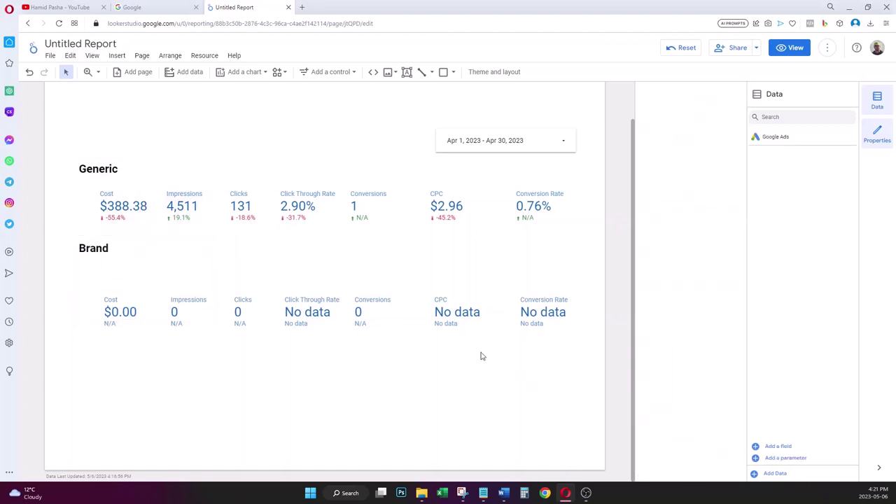
- Move the seven Brand scorecards up directly under the Brand heading
left_click_drag(89, 294, 332, 357)
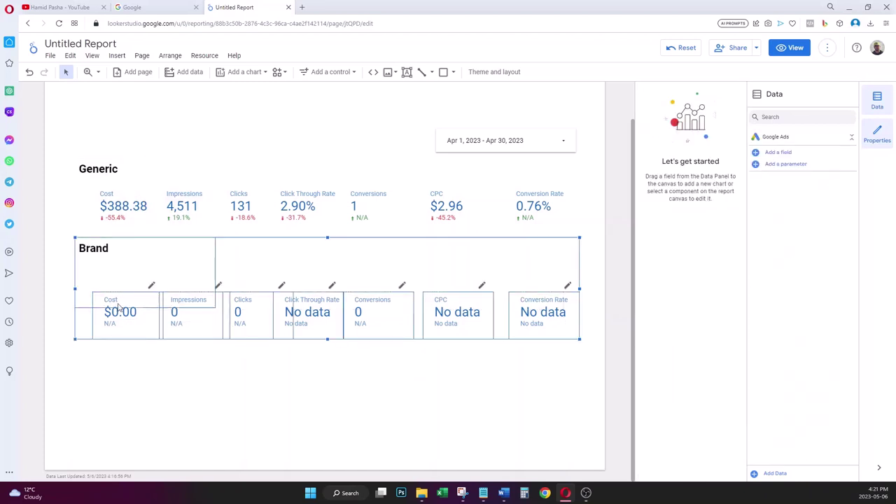
left_click(332, 358)
left_click_drag(86, 357, 504, 297)
left_click(500, 369)
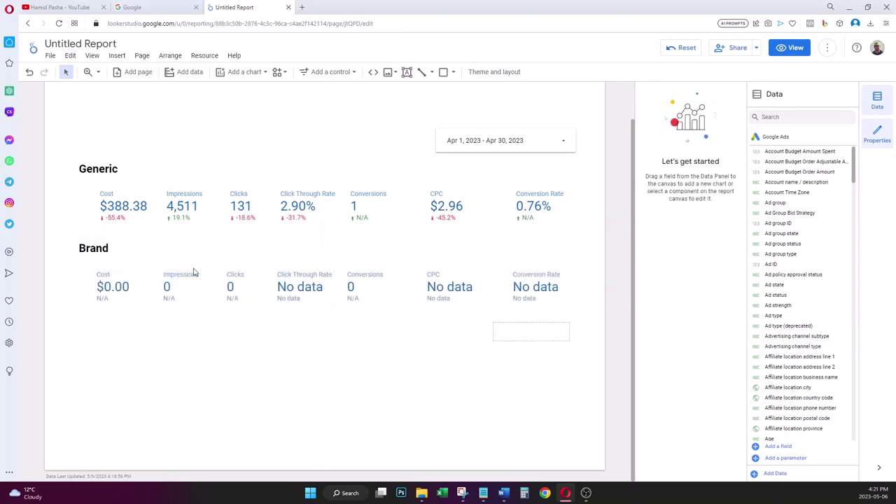
- Duplicate the whole Brand row and align the copy beneath it
left_click_drag(571, 341, 72, 244)
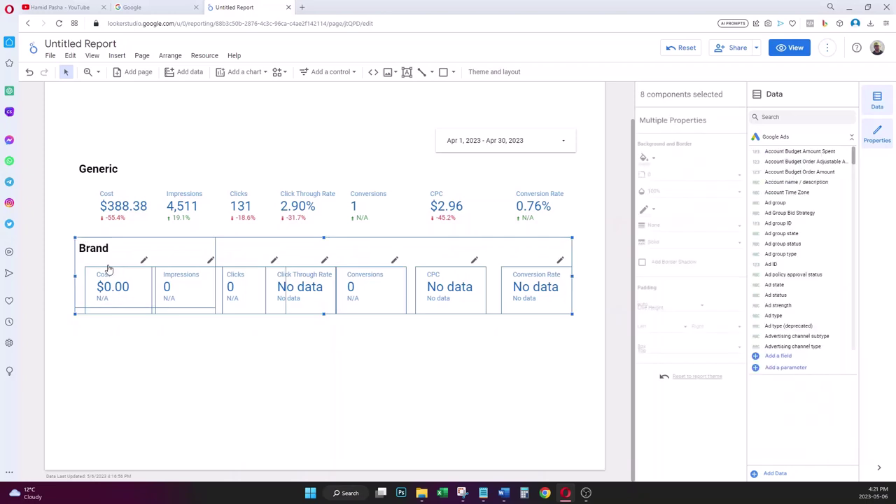
key("ctrl+d")
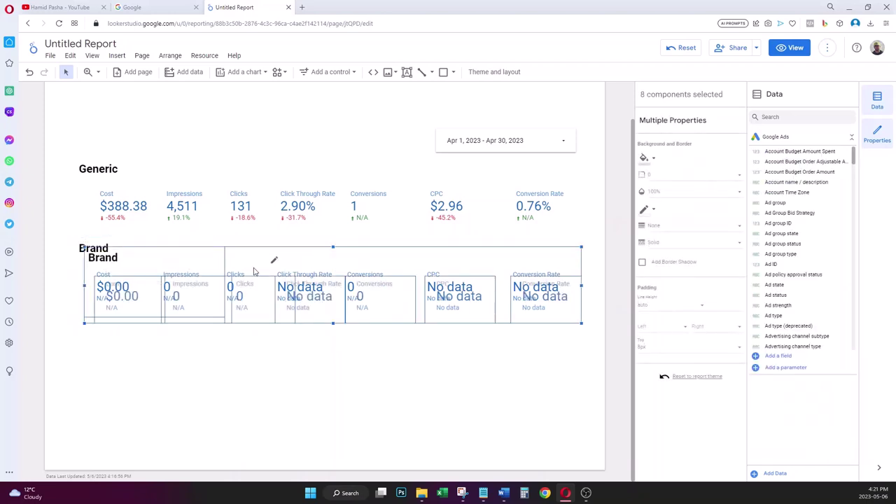
left_click_drag(254, 271, 267, 354)
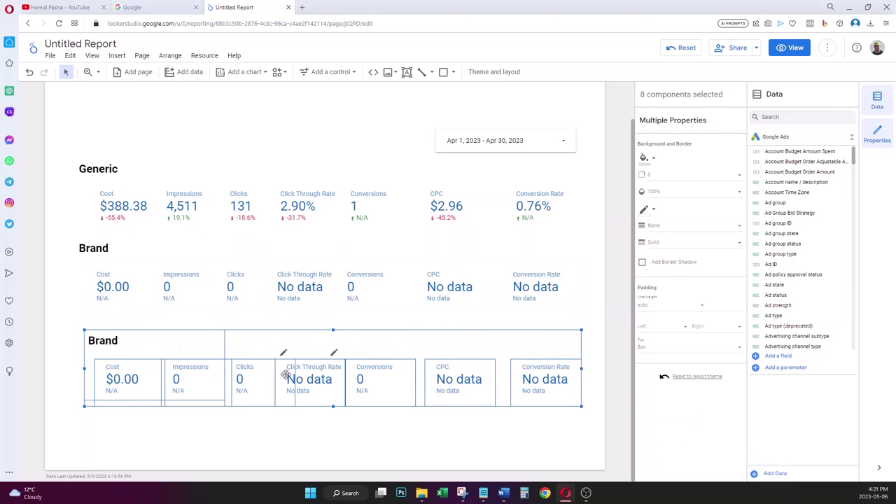
left_click_drag(285, 375, 275, 356)
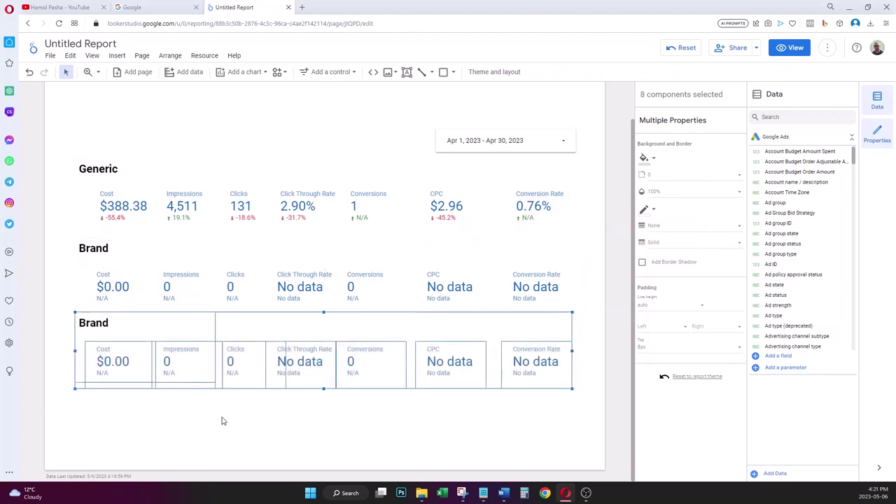
- Rename the copied row's heading from 'Brand' to 'Other'
double_click(93, 323)
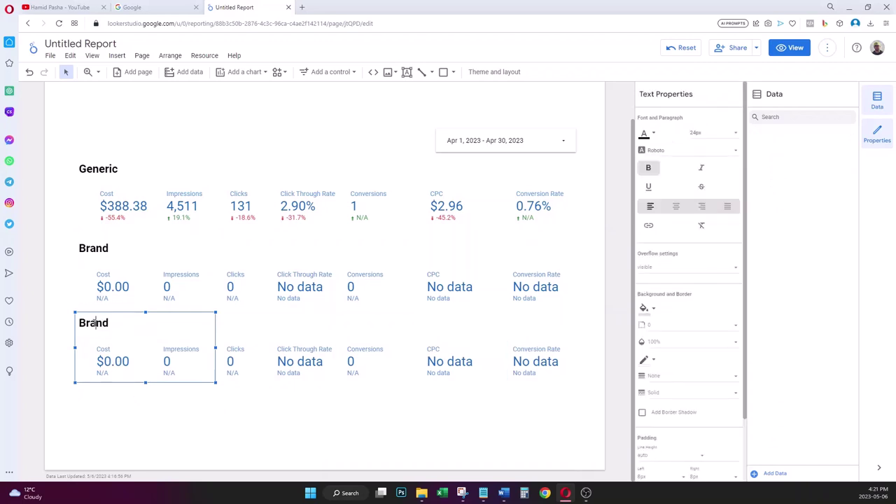
double_click(93, 323)
type("Other")
left_click(165, 416)
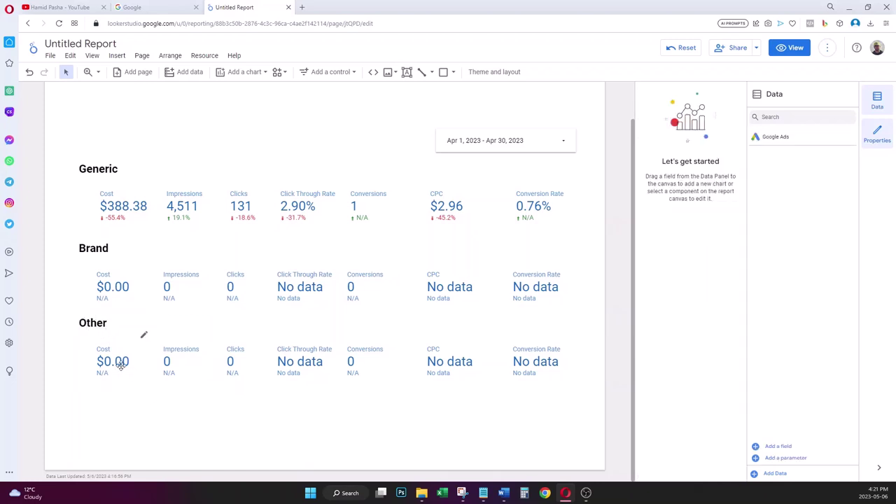
- Remove the Brand filter from the Other row's Cost scorecard, leaving $503.62
left_click(119, 362)
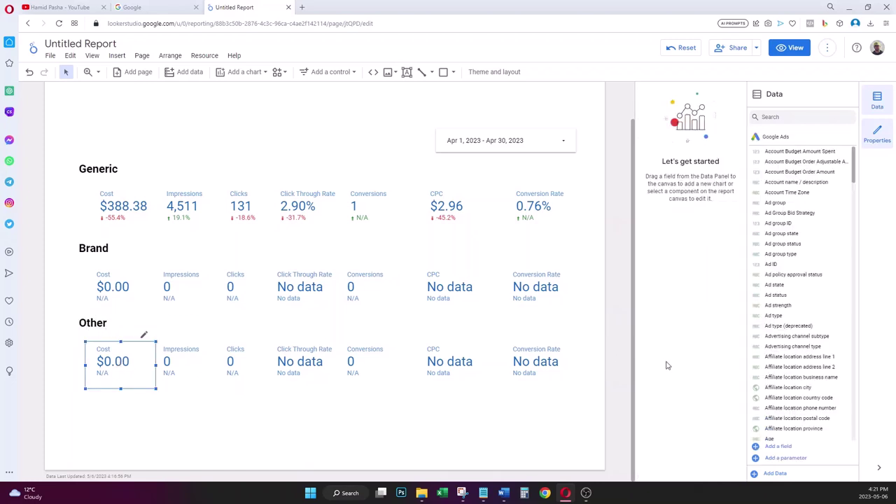
scroll(683, 379, "down", 3)
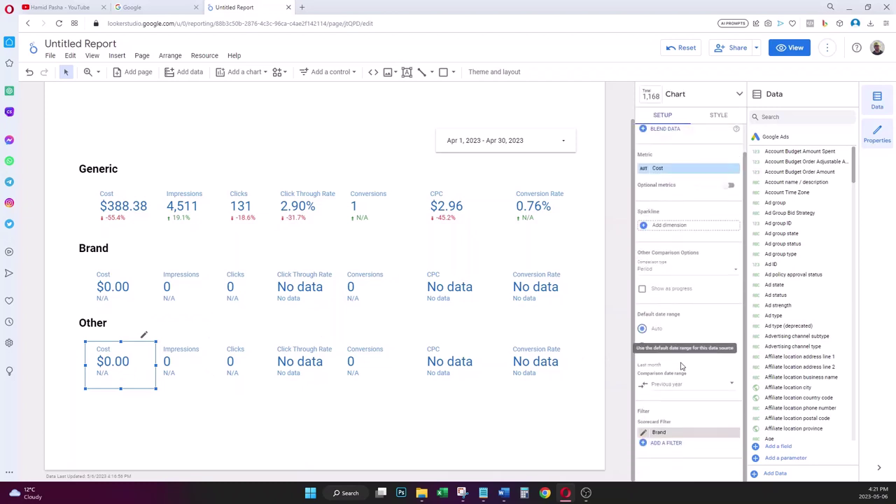
left_click(737, 436)
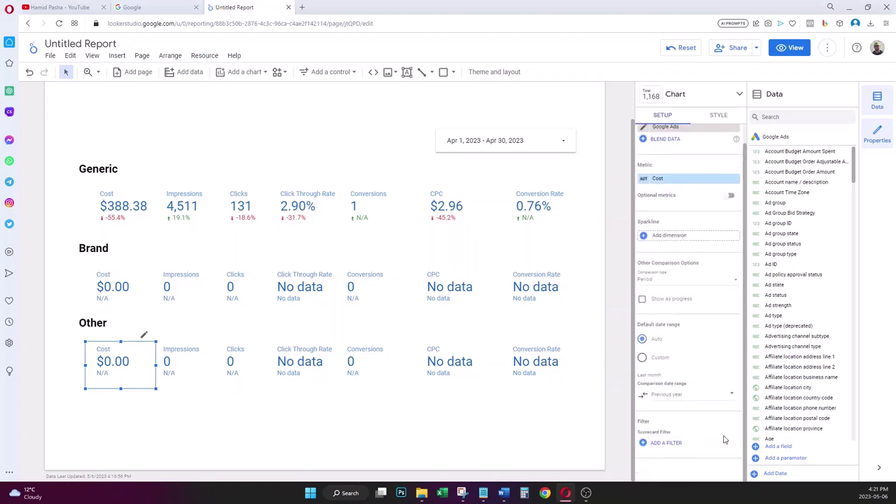
left_click(669, 445)
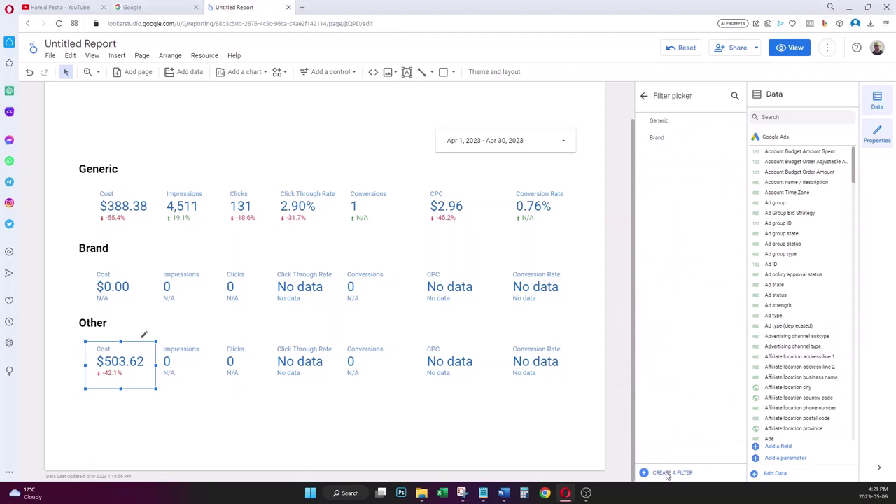
- Start a new filter excluding campaigns whose Campaign name contains 'Generic'
left_click(668, 473)
left_click(84, 316)
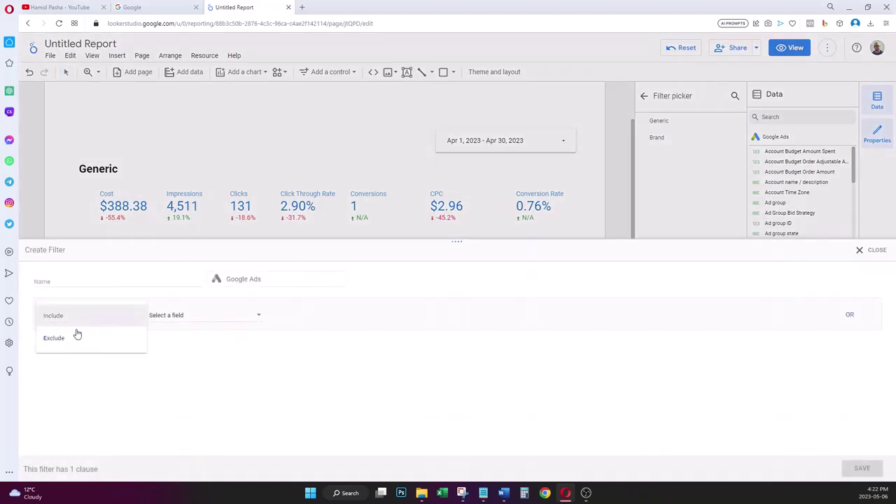
left_click(74, 337)
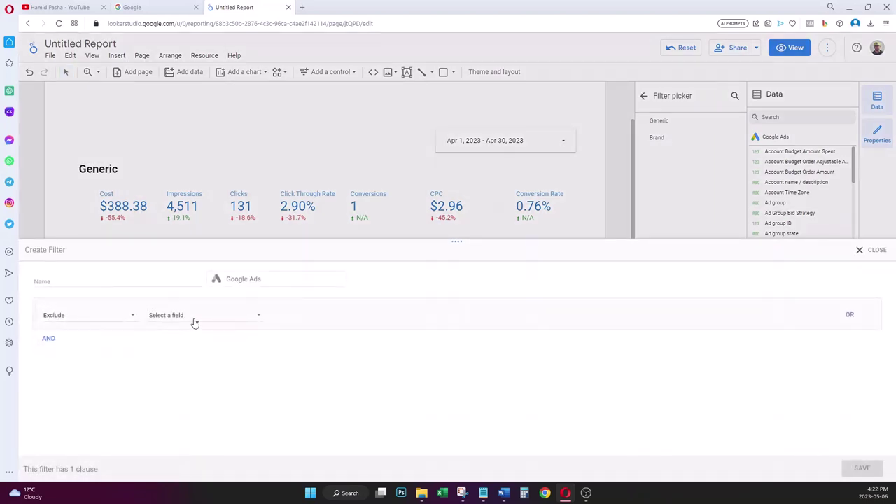
left_click(195, 320)
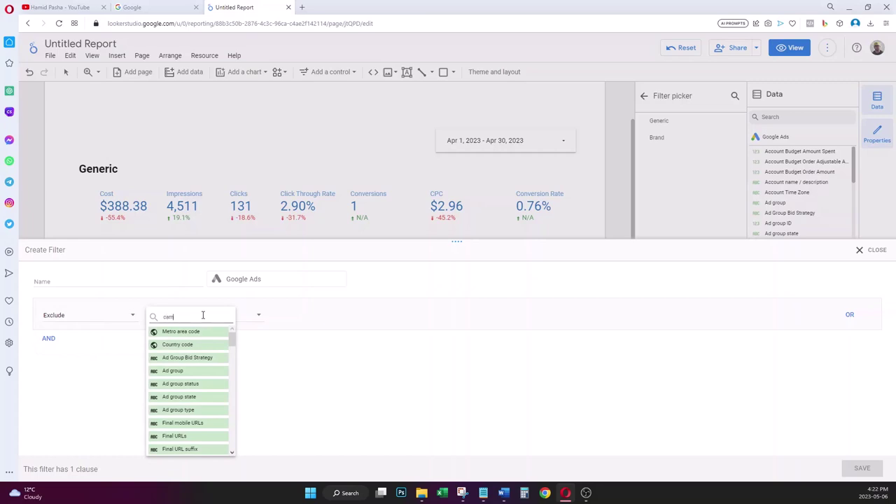
left_click(199, 362)
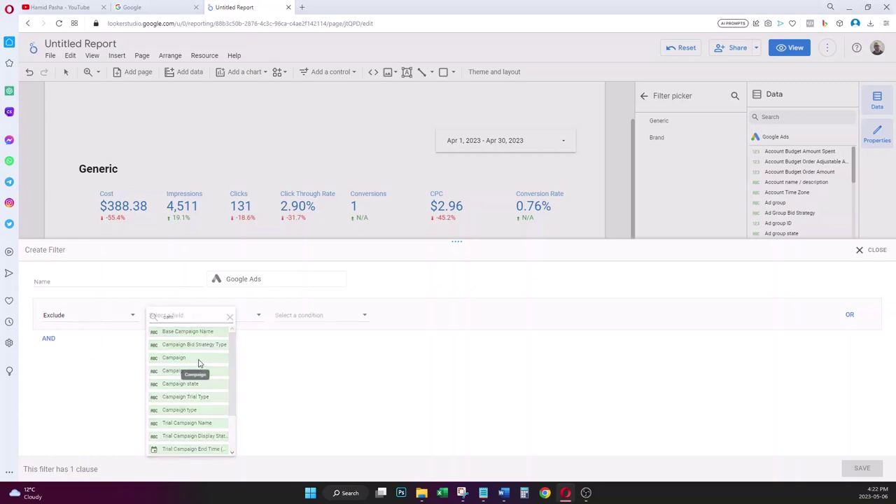
left_click(301, 315)
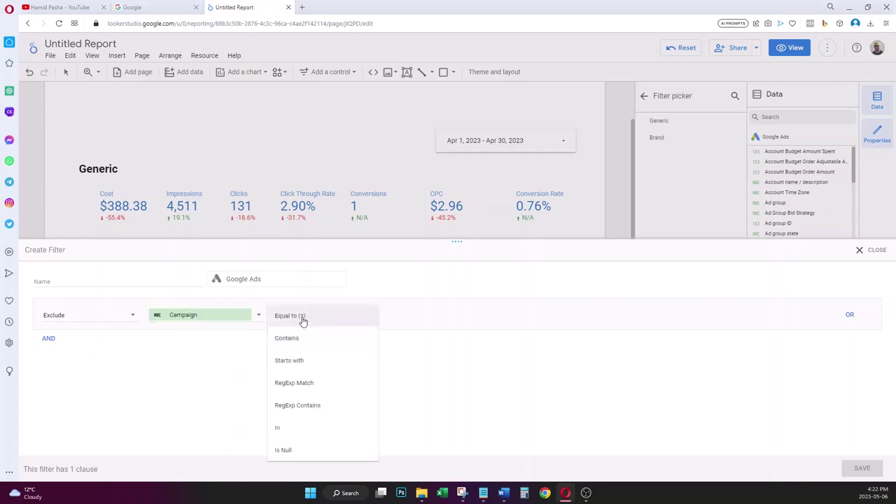
left_click(305, 339)
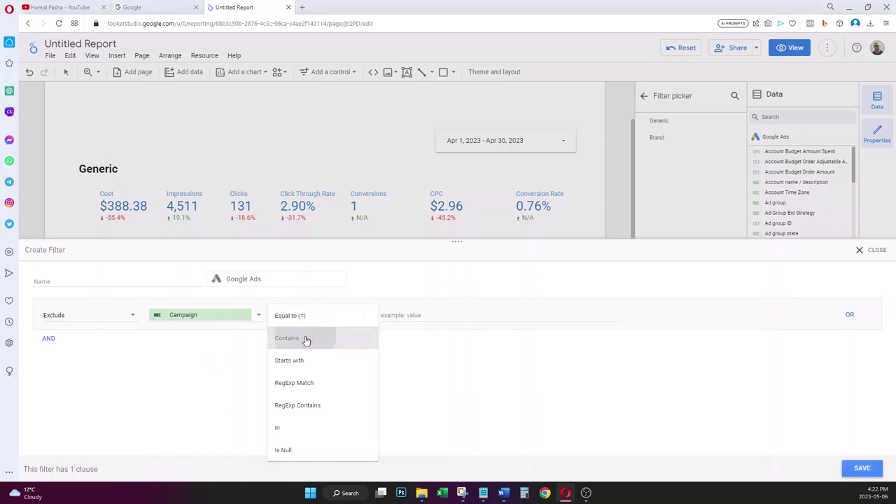
left_click(419, 315)
type("Generic")
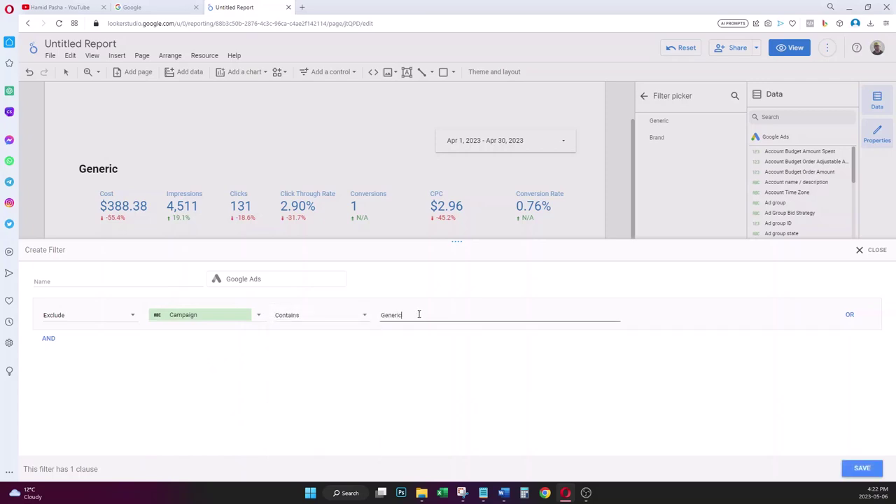
- Add an OR condition for Campaign contains 'Brand' and save the filter
left_click(850, 315)
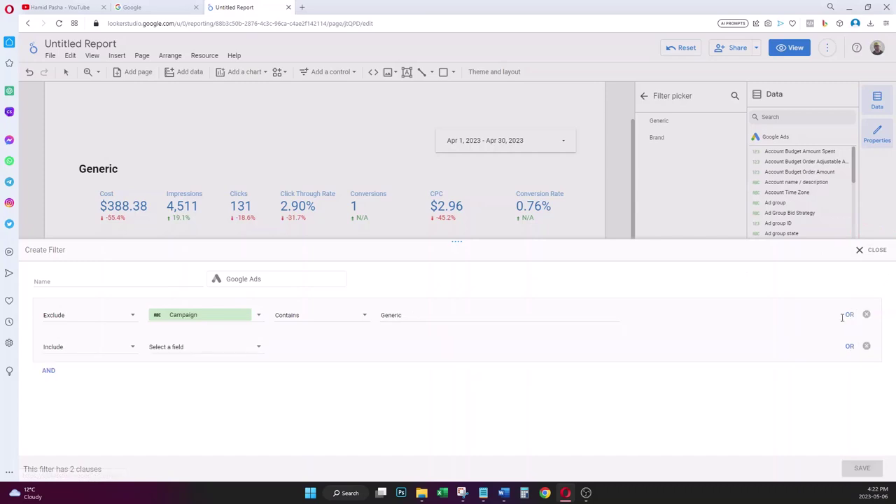
left_click(116, 345)
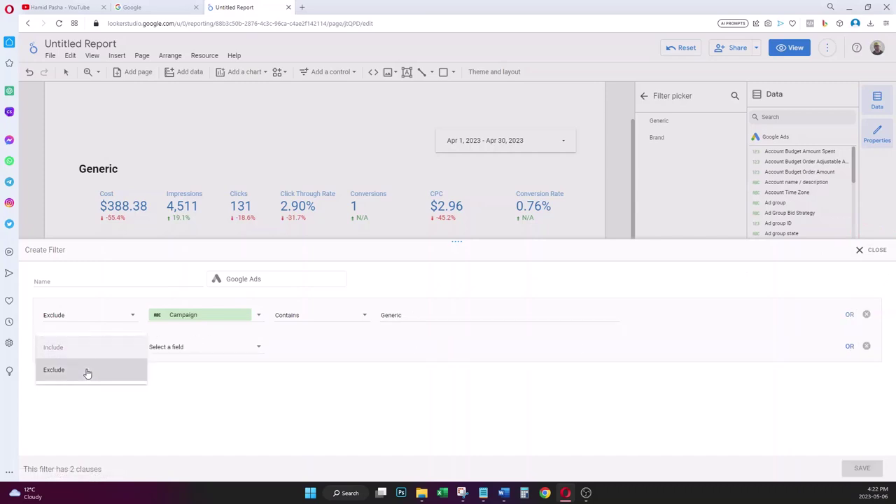
left_click(179, 348)
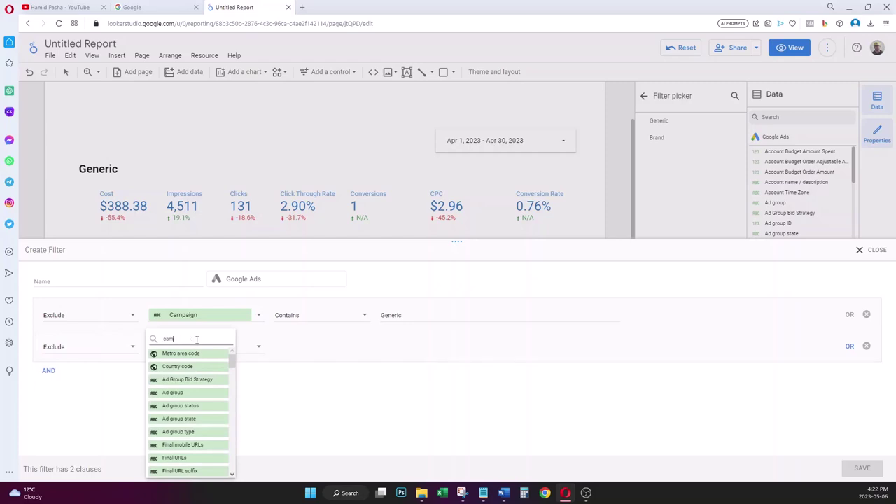
left_click(292, 353)
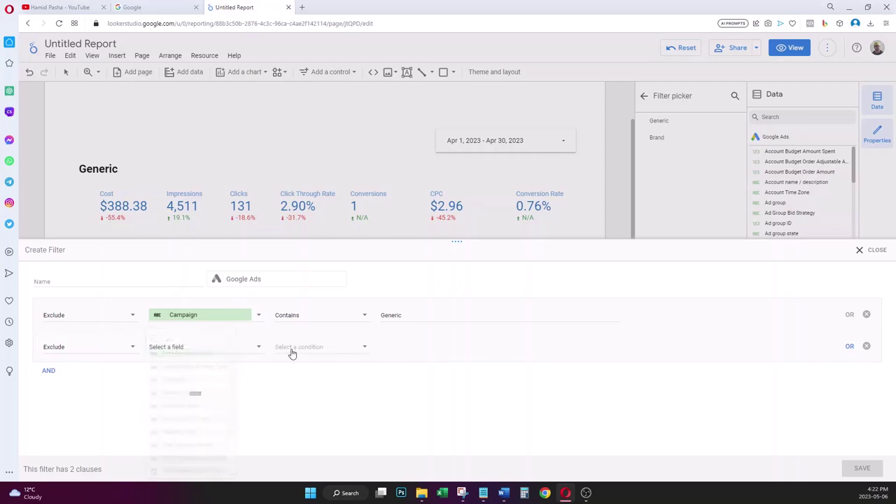
left_click(293, 350)
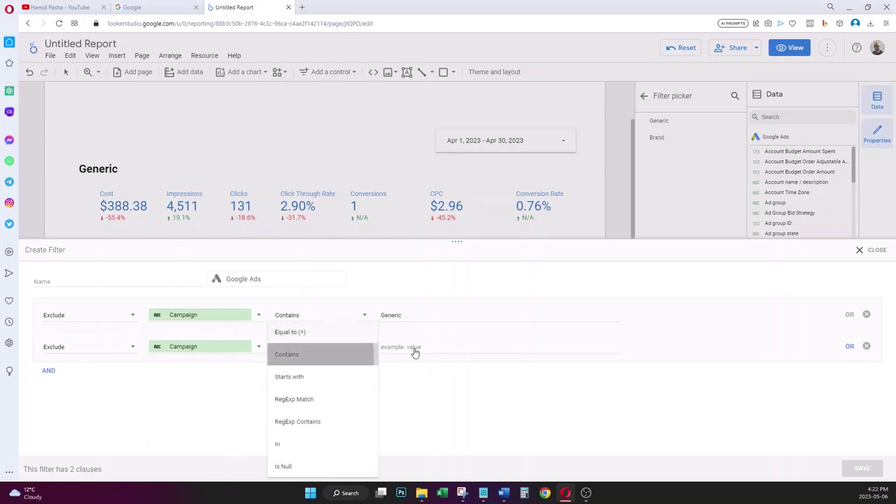
left_click(415, 353)
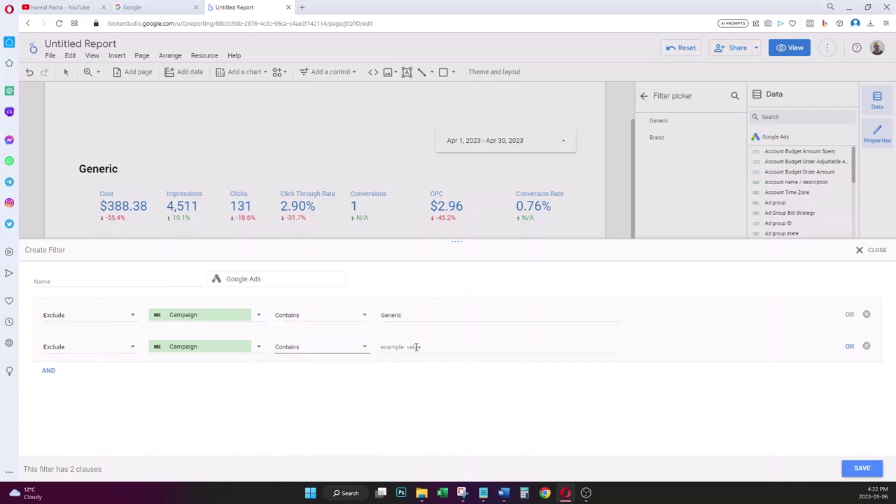
left_click(418, 346)
type("Brand")
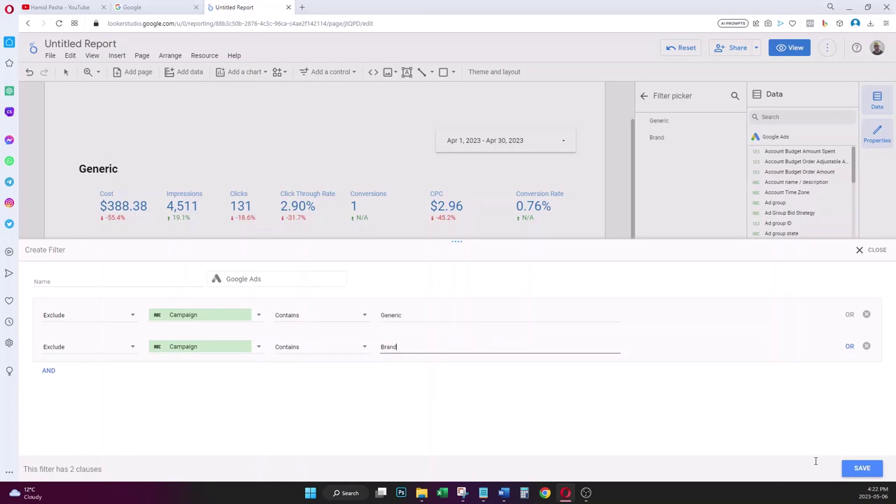
left_click(862, 468)
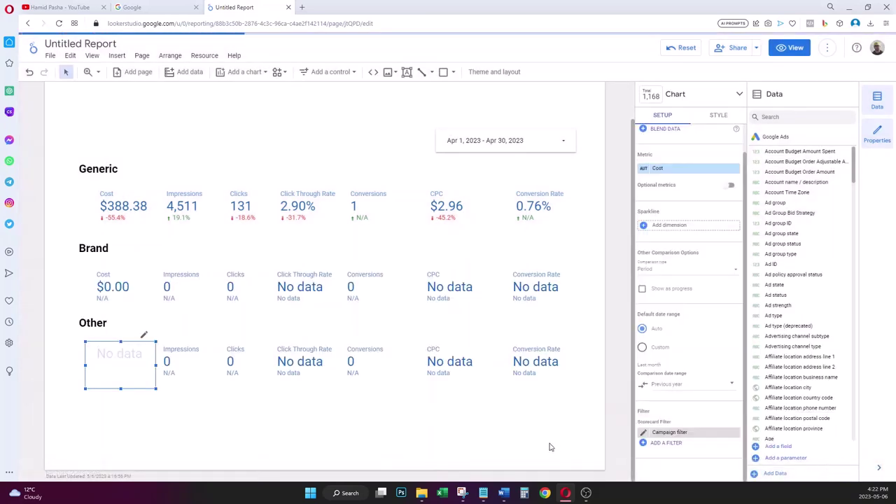
- Swap the Other Impressions scorecard's Brand filter for the Campaign filter, renamed and saved as 'Other'
left_click(300, 432)
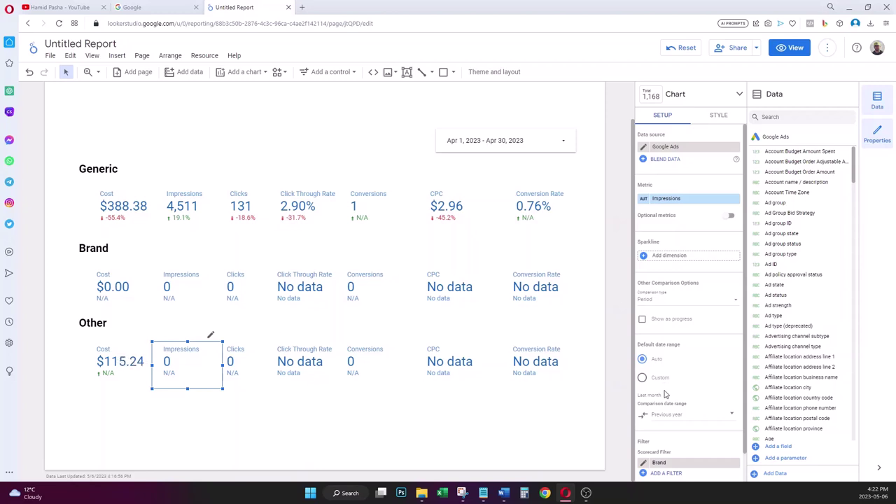
scroll(700, 414, "down", 1)
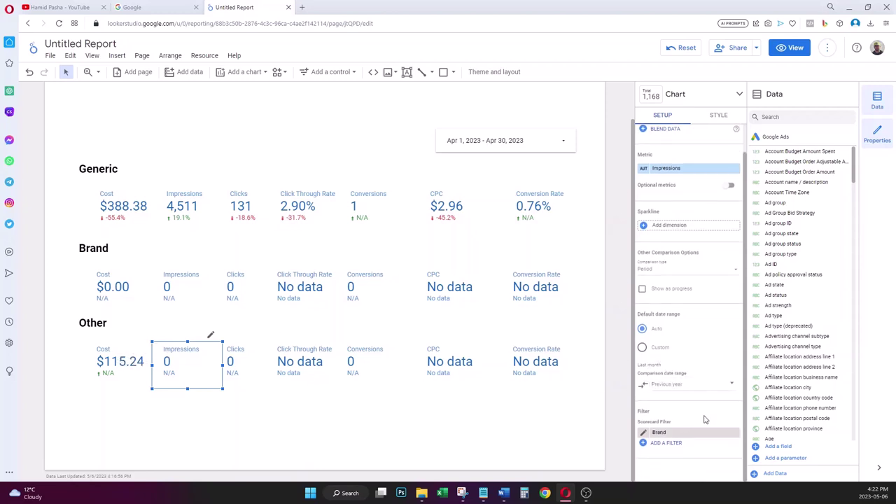
left_click(733, 434)
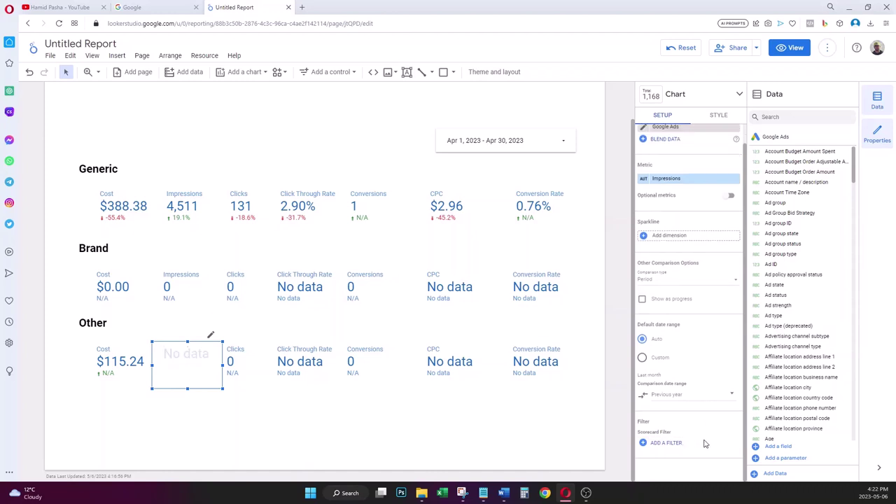
left_click(665, 443)
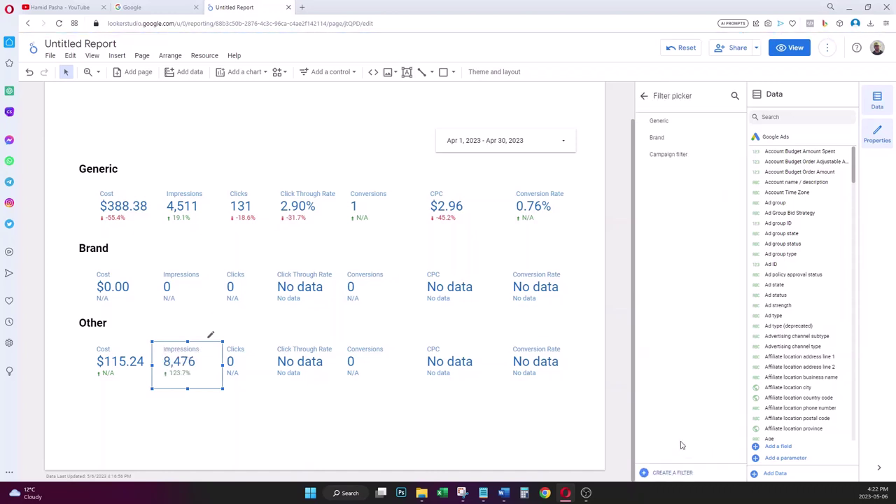
left_click(666, 155)
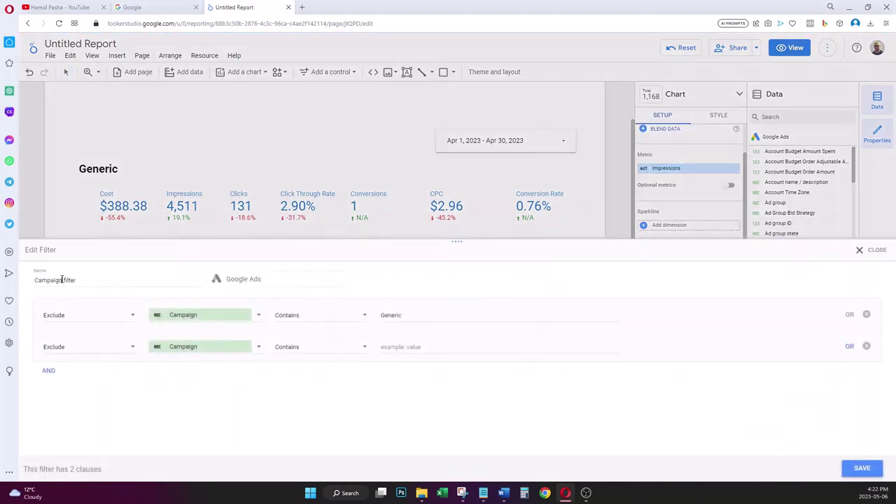
triple_click(62, 279)
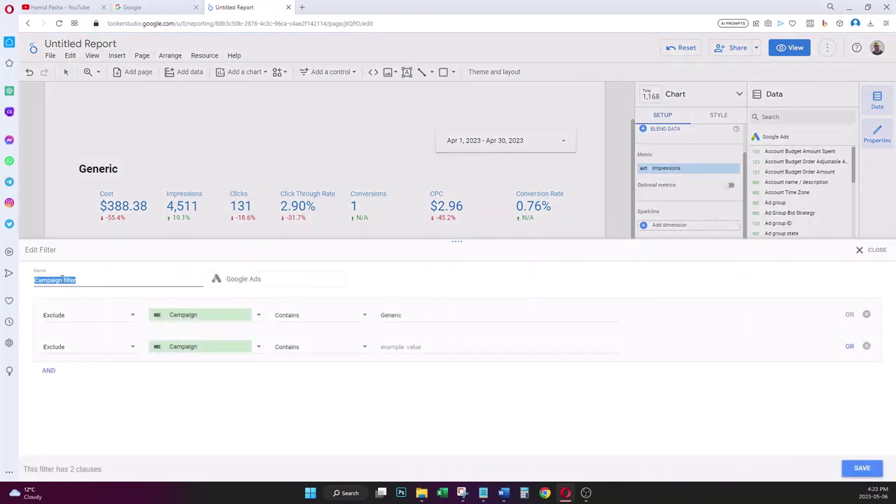
type("c")
left_click(862, 468)
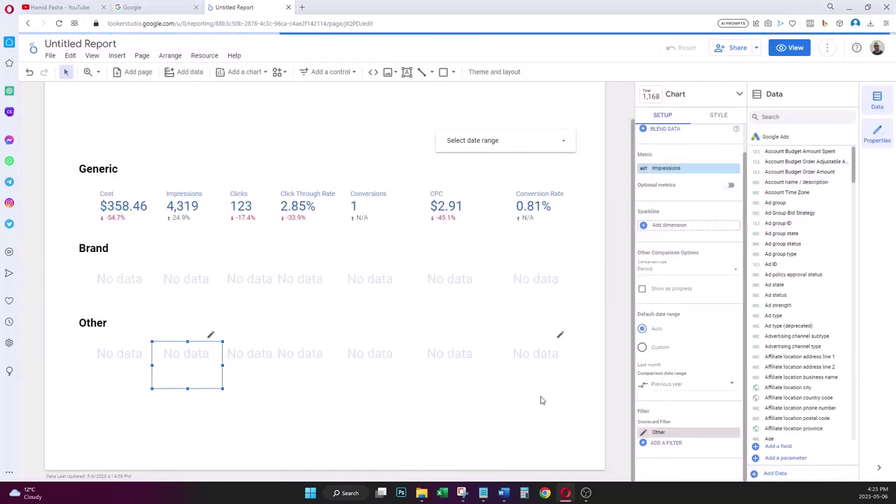
- Replace Brand with the Other filter on the Other row's Clicks, CTR and Conversions scorecards
left_click(242, 359)
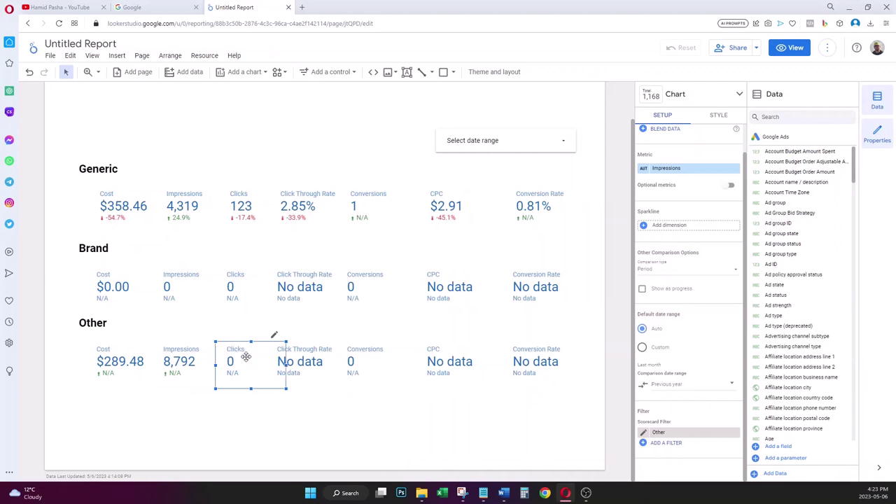
left_click(735, 433)
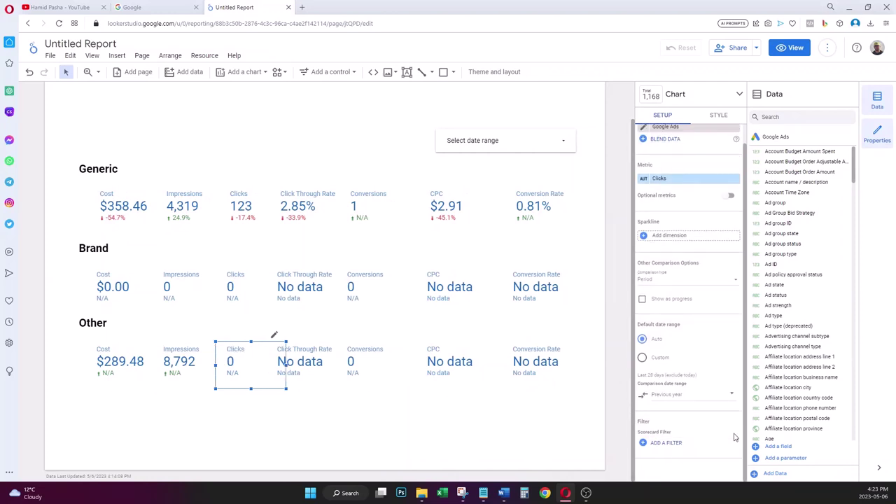
left_click(664, 444)
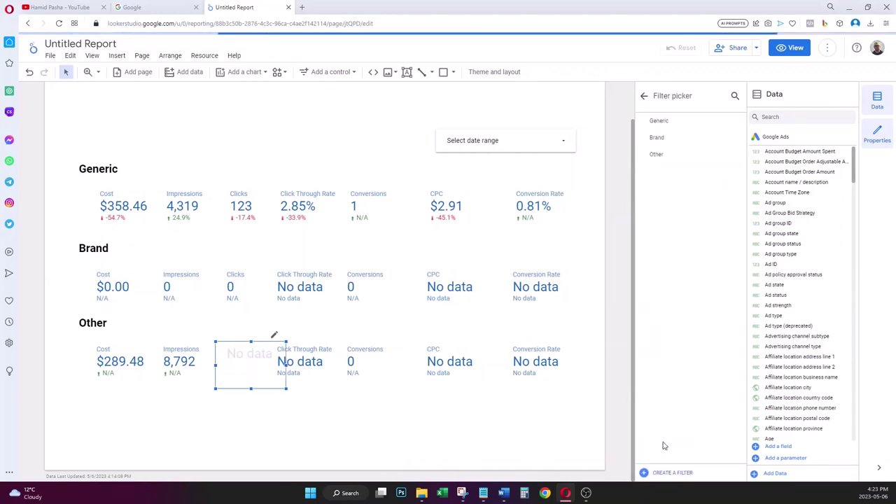
left_click(665, 154)
left_click(312, 358)
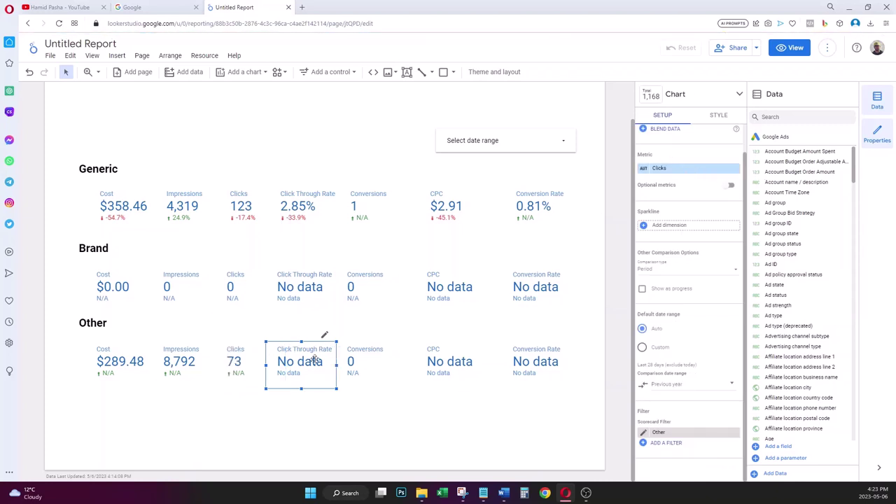
left_click(735, 433)
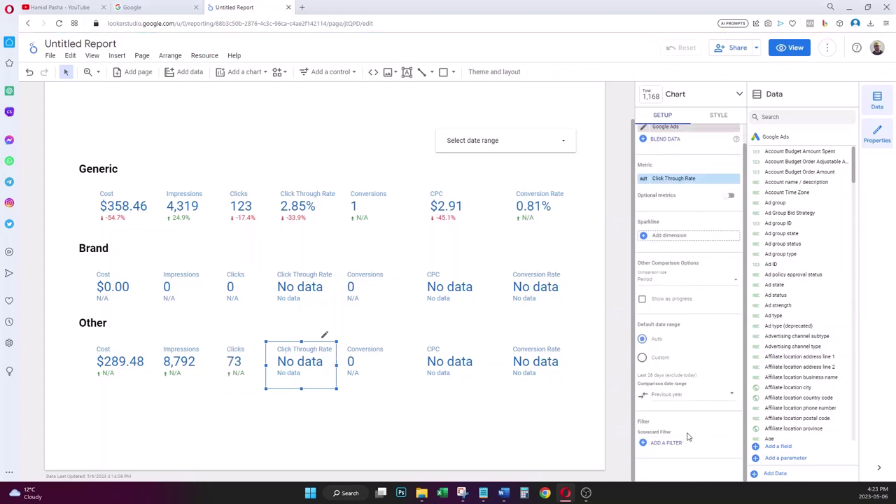
left_click(670, 443)
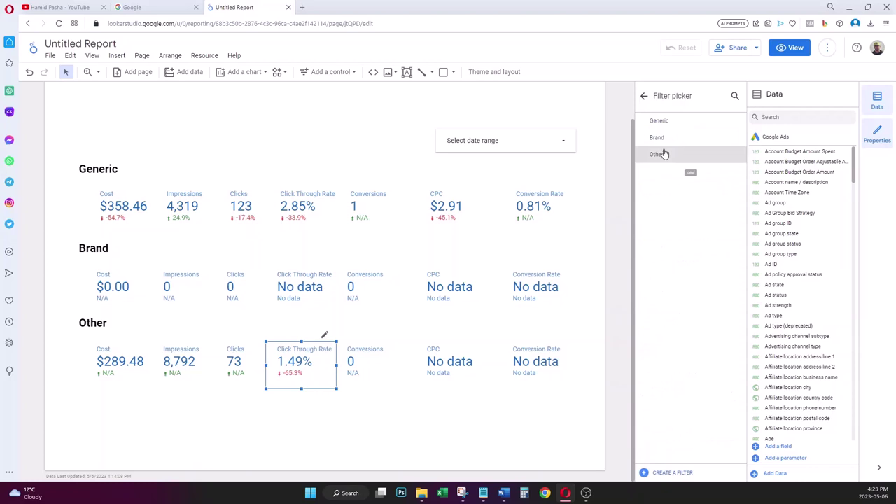
left_click(665, 154)
left_click(359, 355)
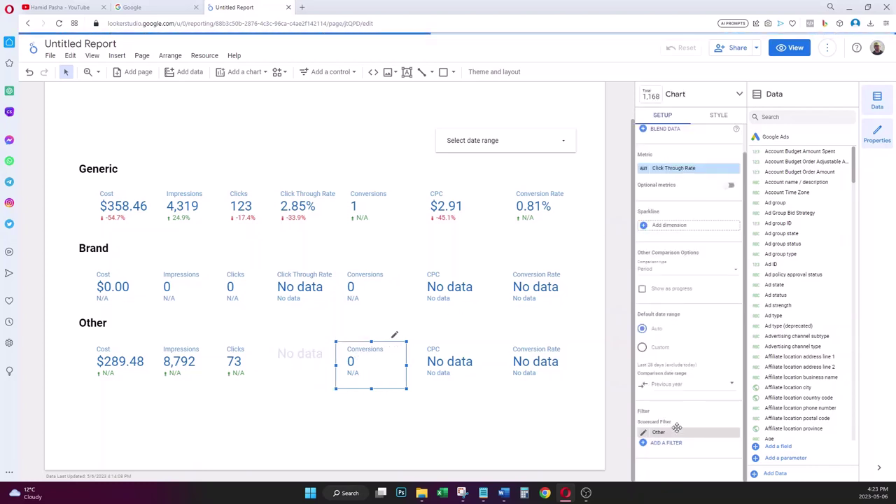
left_click(735, 433)
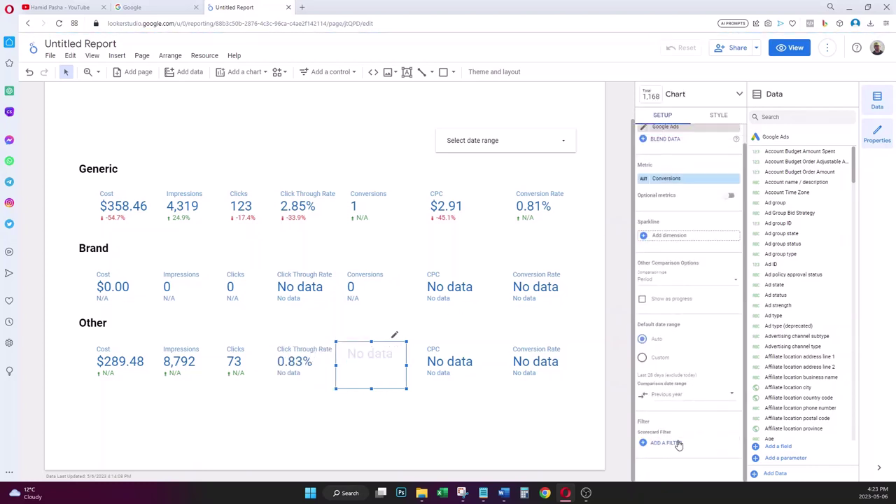
left_click(669, 443)
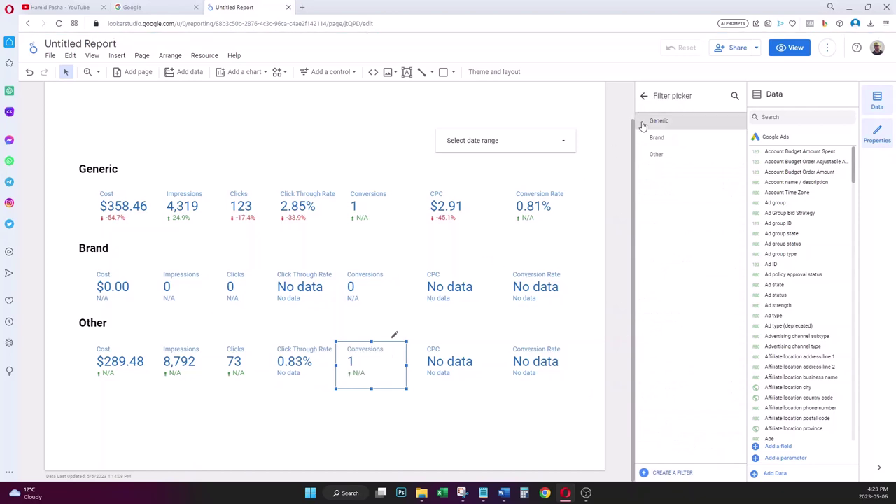
left_click(660, 154)
- Replace Brand with the Other filter on the CPC and Conversion Rate scorecards
left_click(462, 369)
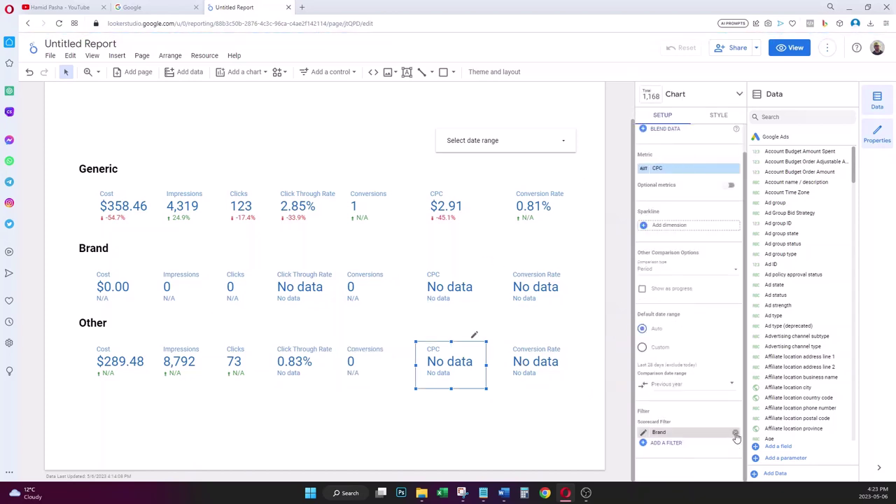
left_click(735, 434)
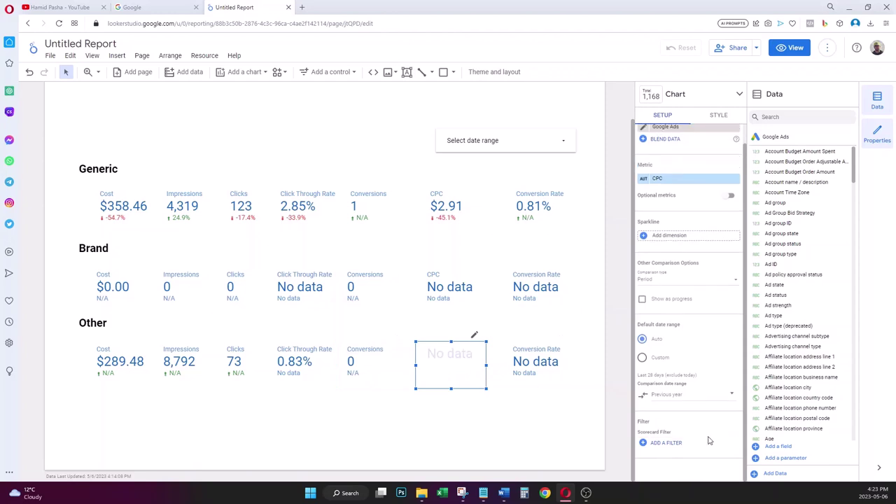
left_click(666, 443)
left_click(683, 154)
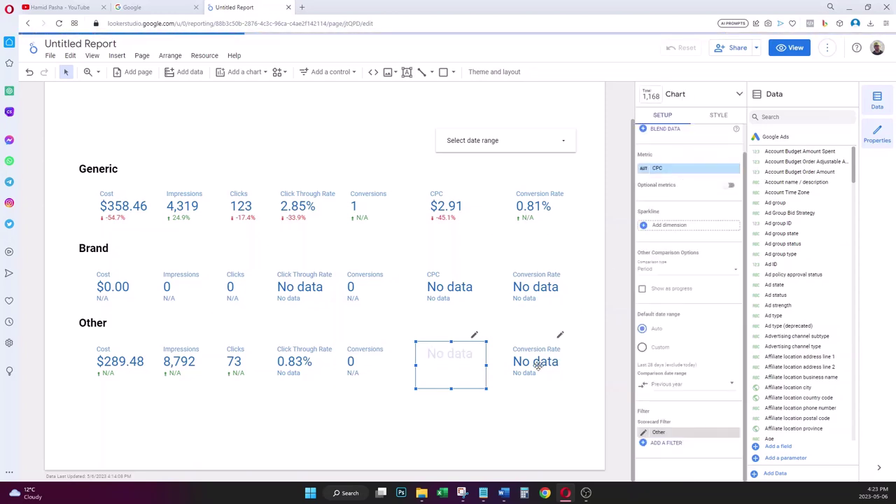
left_click(537, 364)
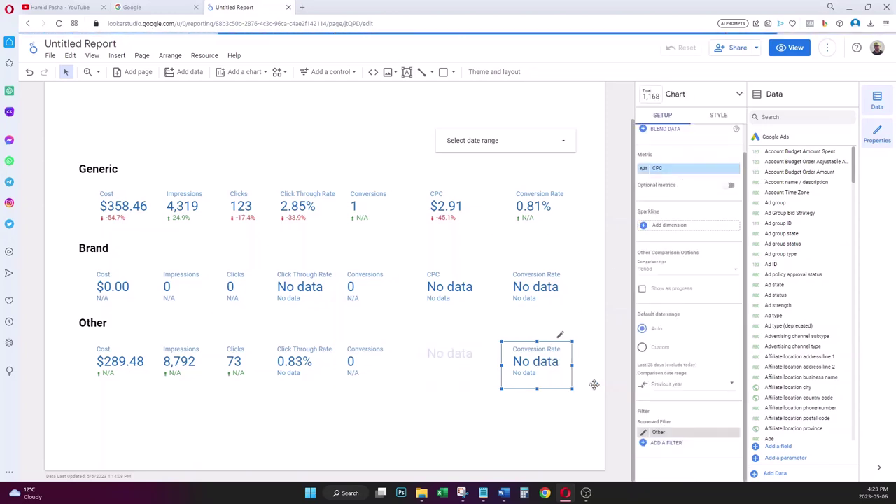
left_click(672, 443)
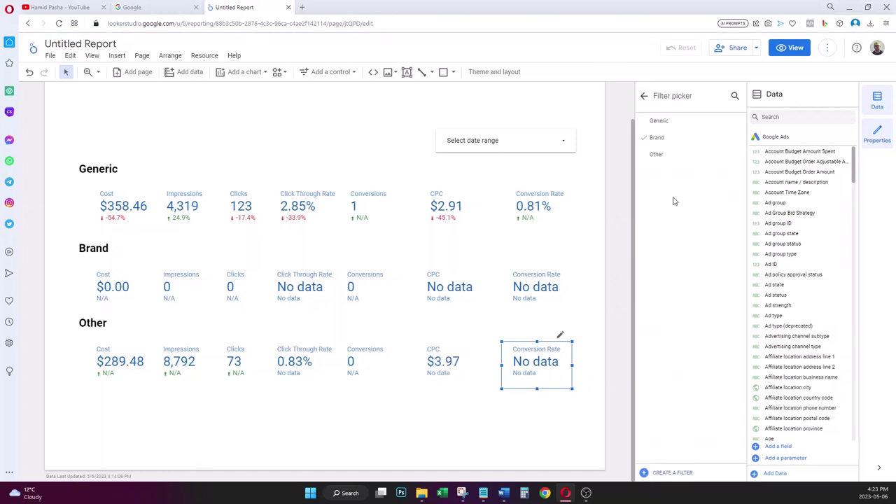
left_click(661, 154)
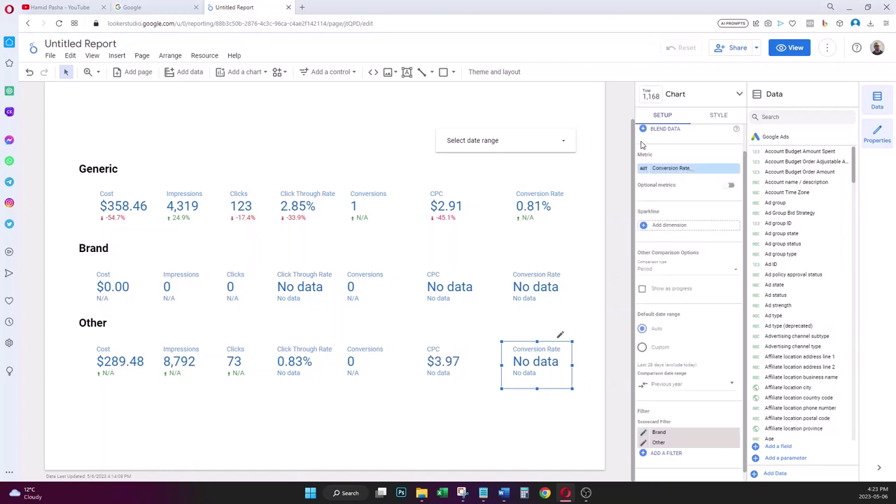
left_click(734, 435)
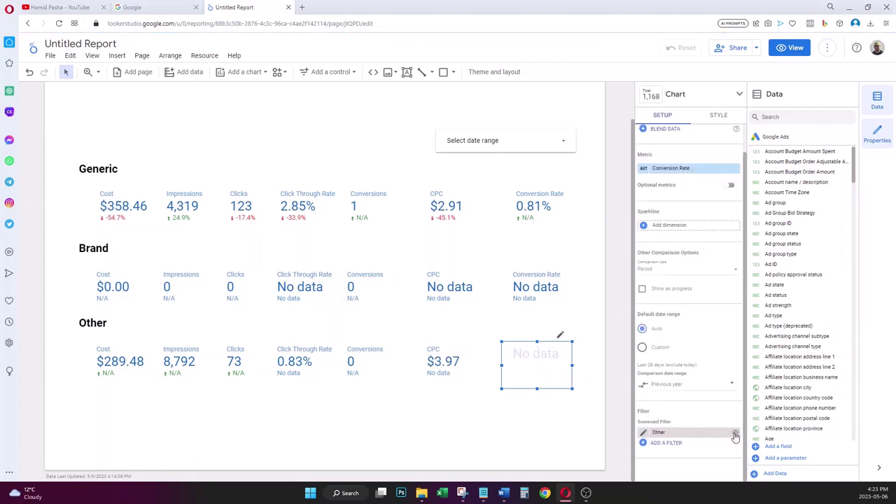
left_click(465, 393)
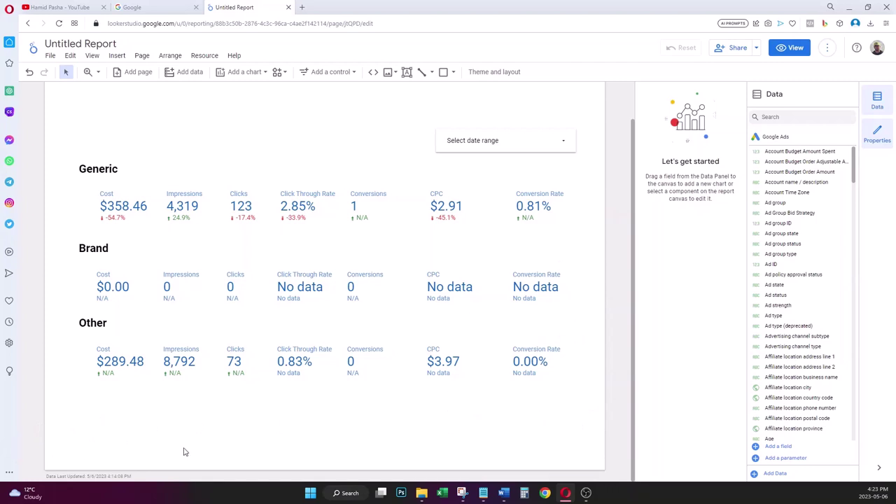
scroll(272, 420, "up", 1)
scroll(252, 406, "down", 1)
- Set the current page's custom canvas height to 1800 px, giving a 1200 × 1800 page
left_click(142, 57)
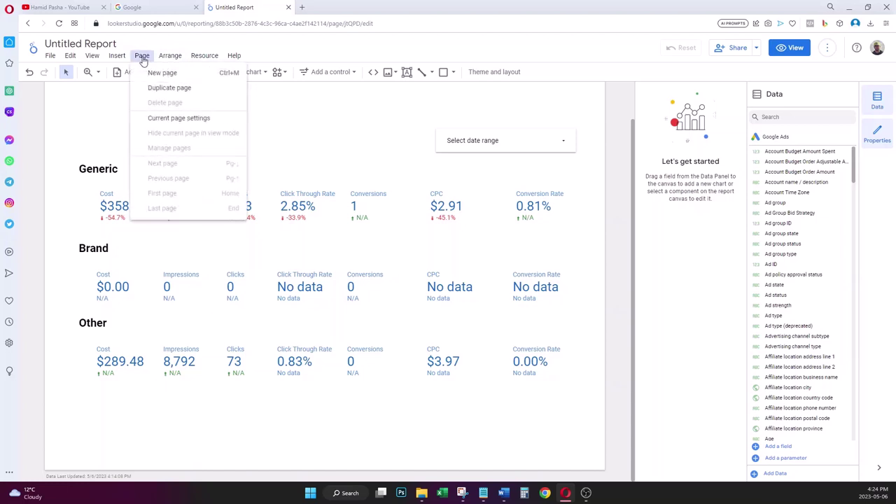
left_click(177, 118)
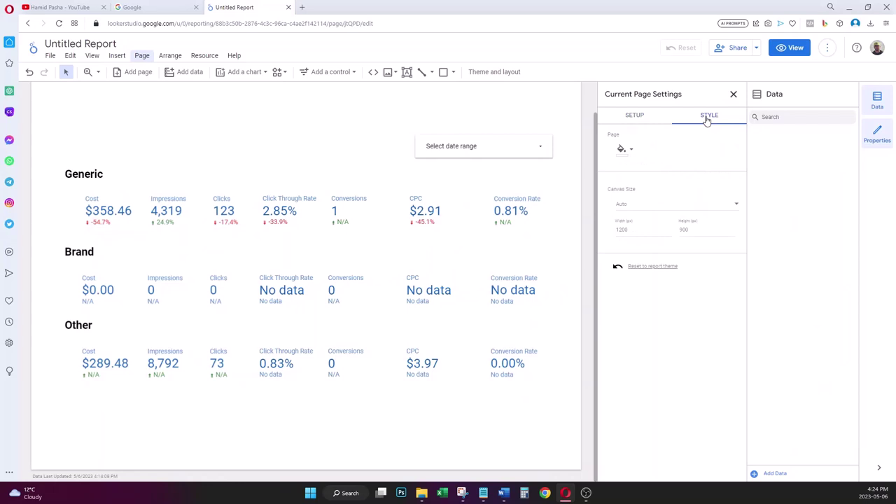
left_click(689, 230)
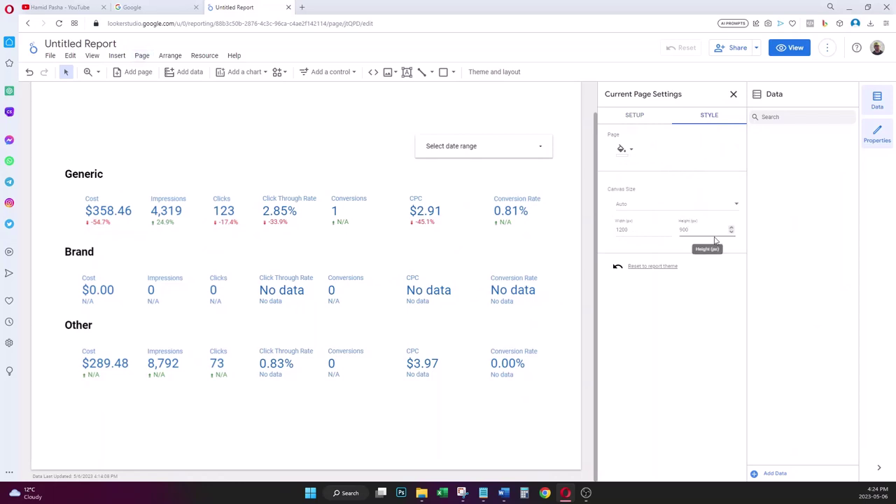
type("1800")
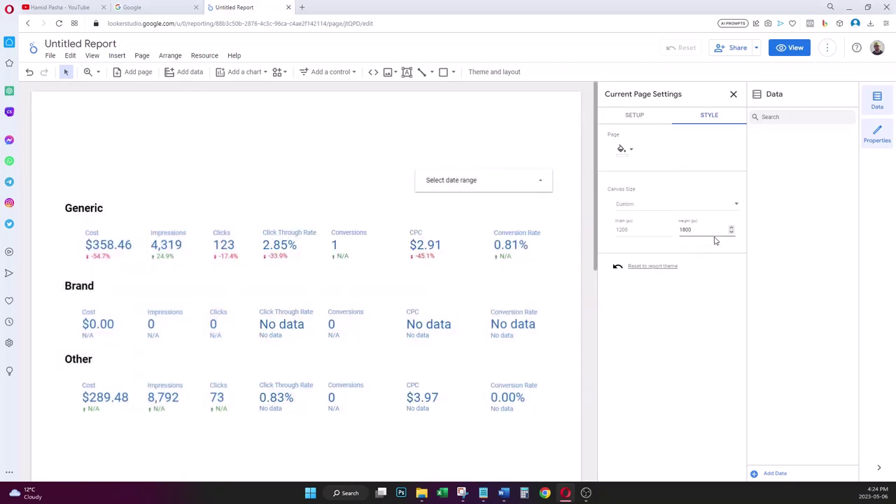
left_click_drag(591, 243, 610, 308)
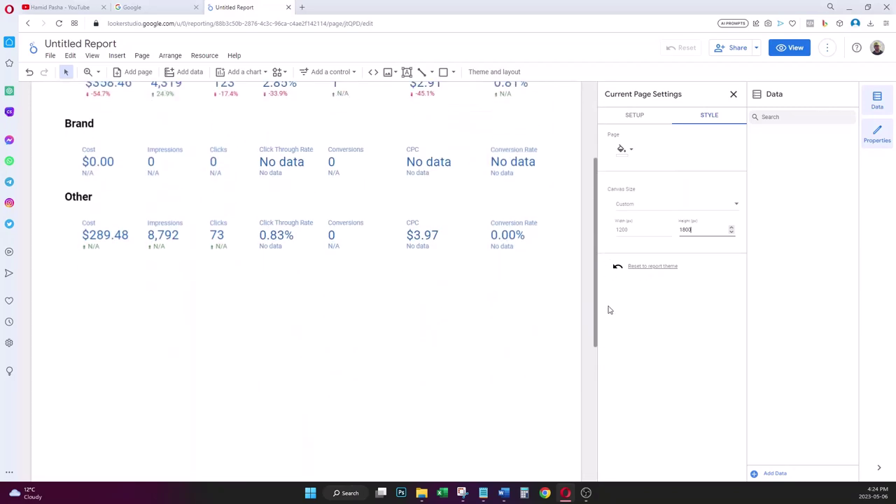
left_click(463, 379)
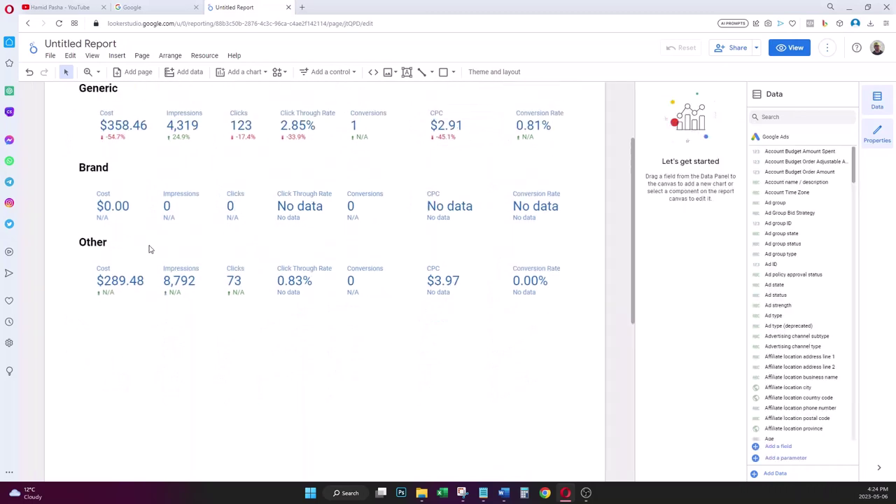
- Select the Generic Cost, Impressions and Clicks scorecards together, then deselect them
scroll(378, 286, "up", 1)
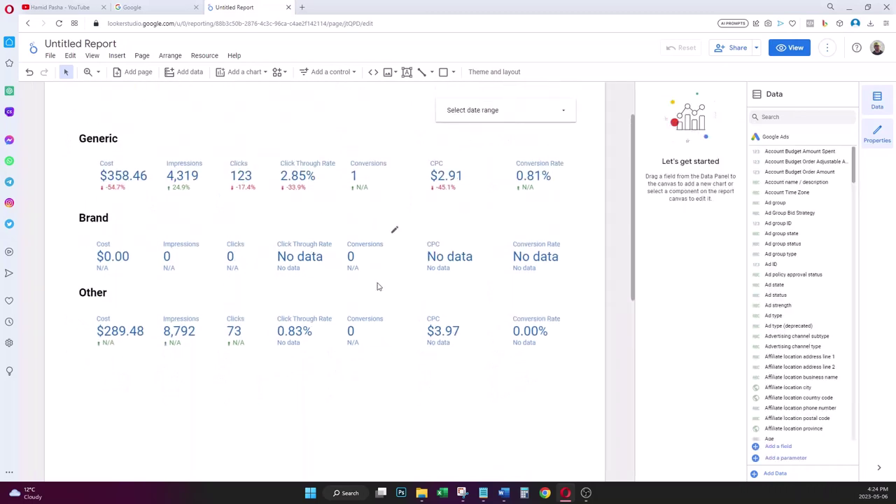
left_click(130, 171)
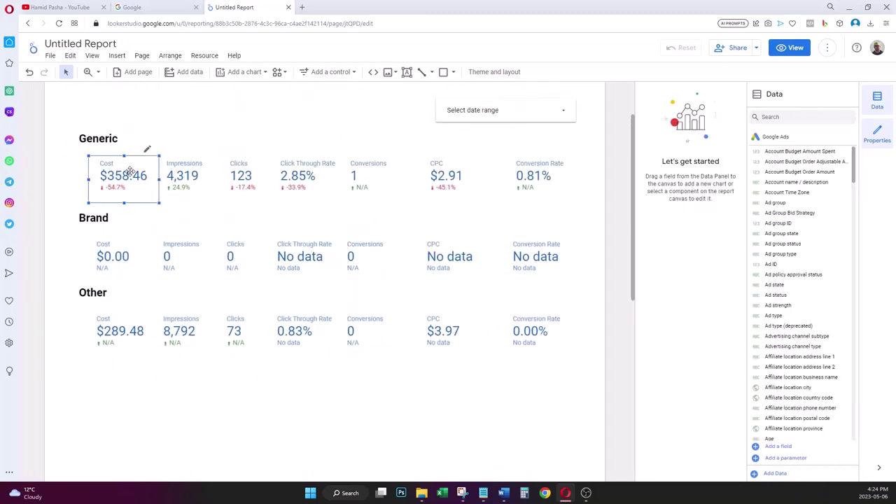
left_click(182, 186, "shift")
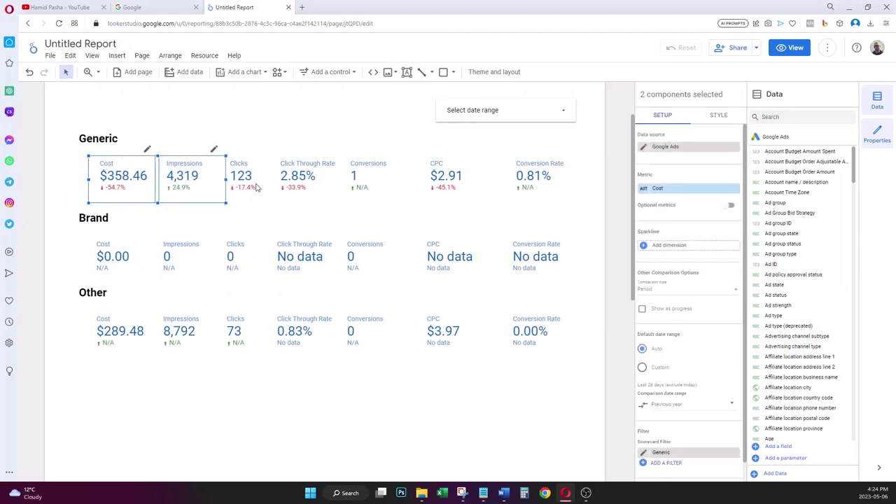
left_click(249, 183, "shift")
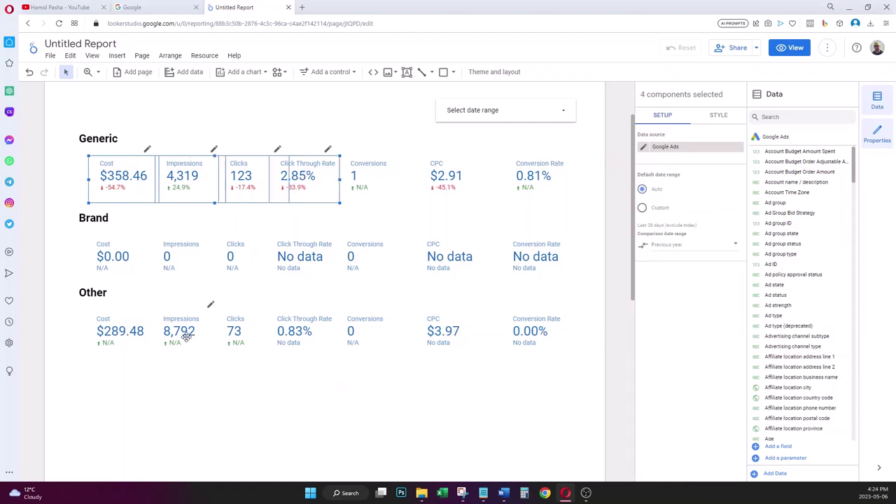
left_click(302, 417)
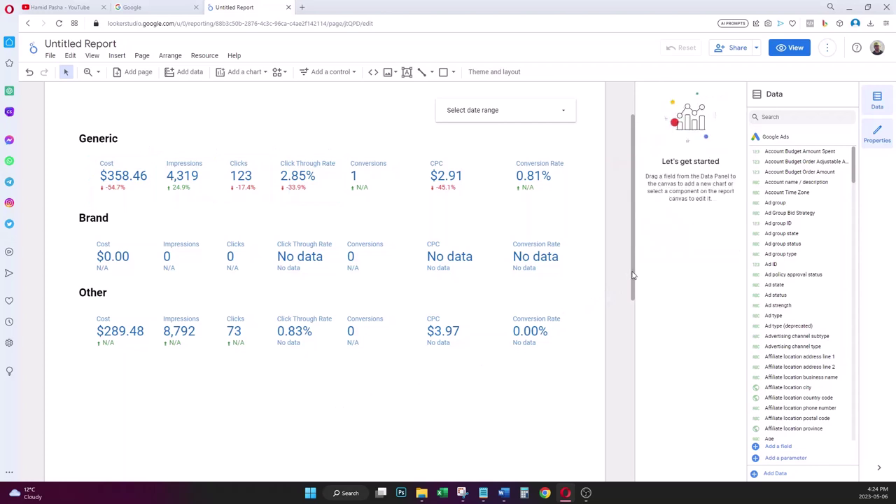
- Scroll to the empty space below the Other row and bring up the Insert menu
scroll(631, 289, "down", 1)
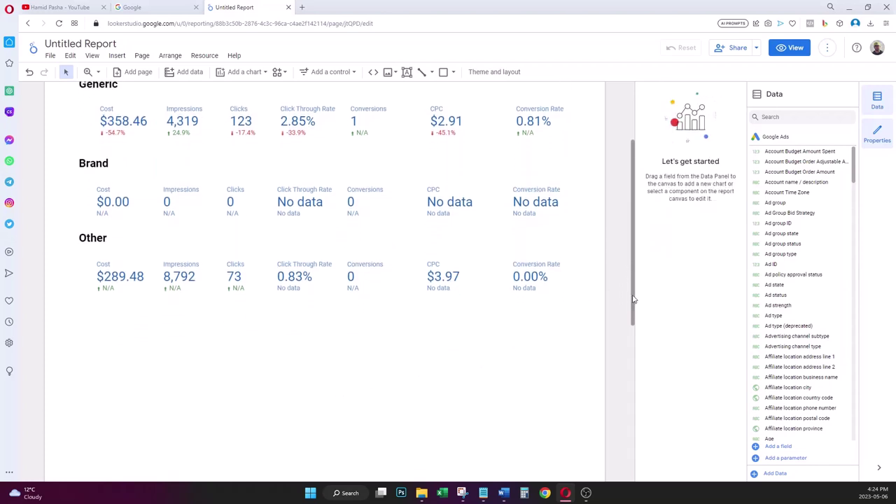
scroll(632, 277, "up", 2)
scroll(636, 262, "up", 1)
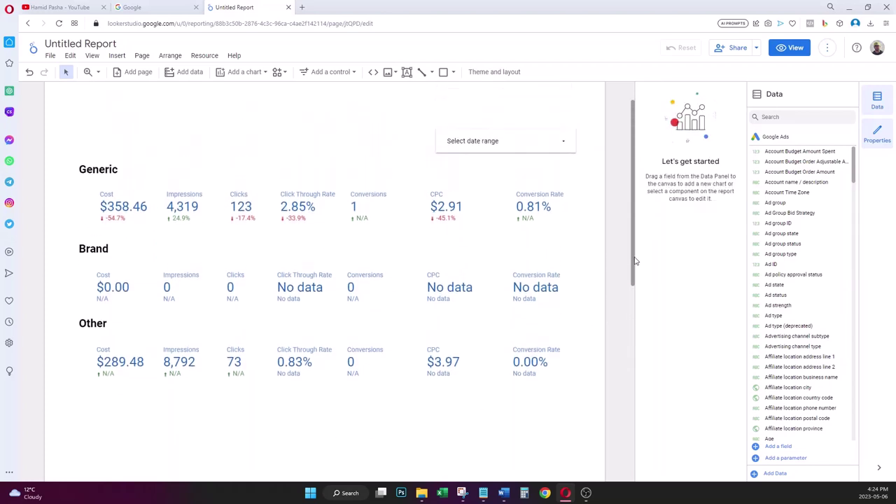
scroll(636, 262, "down", 5)
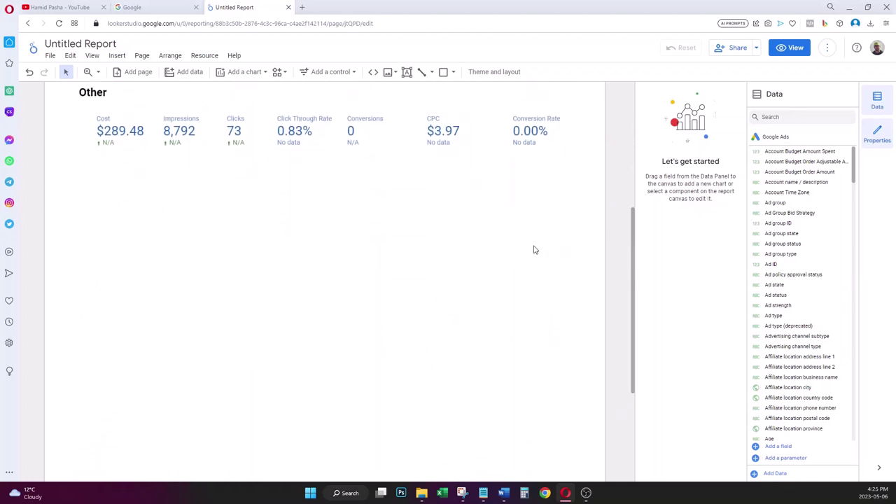
left_click(117, 56)
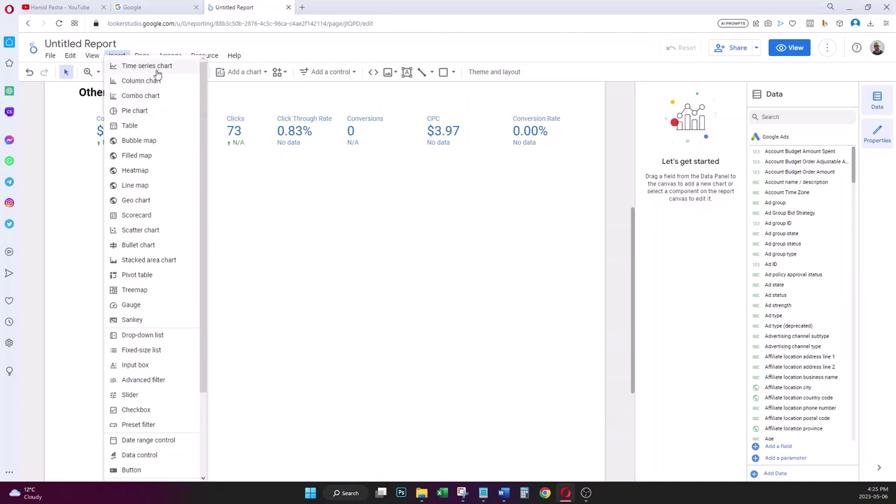
- Place a time series chart below the Other row and widen it across the page
left_click(147, 67)
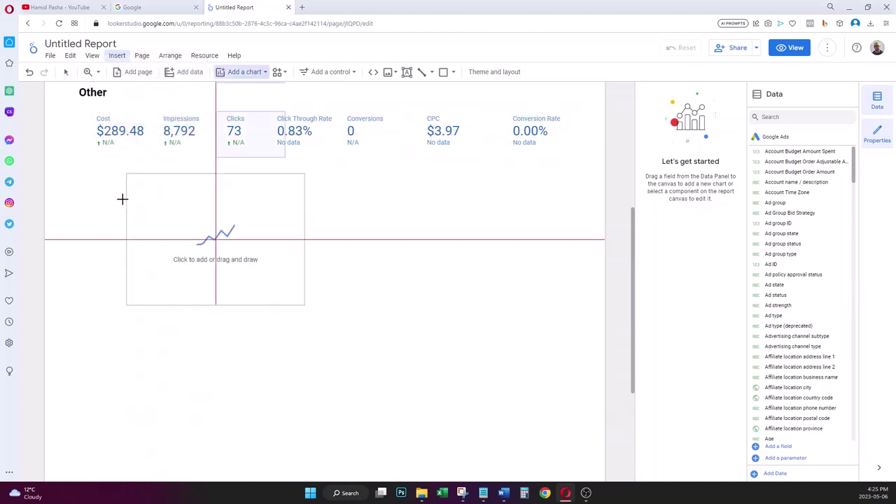
left_click(87, 237)
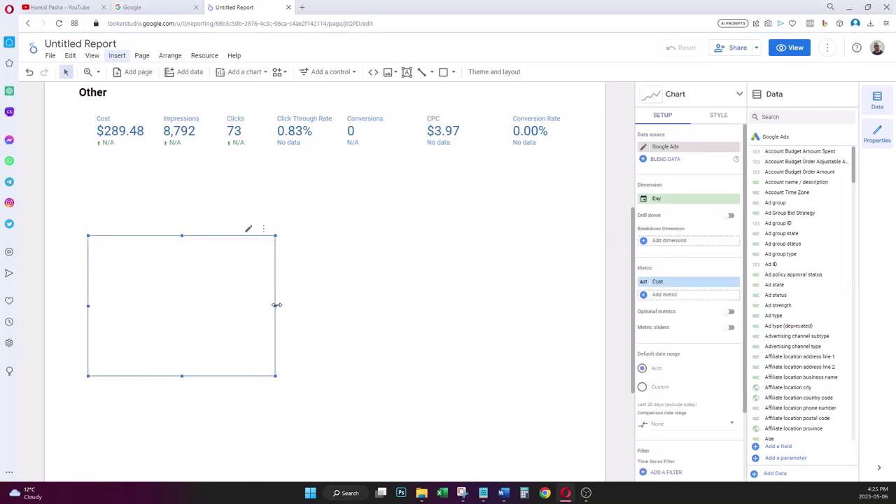
left_click_drag(276, 305, 578, 302)
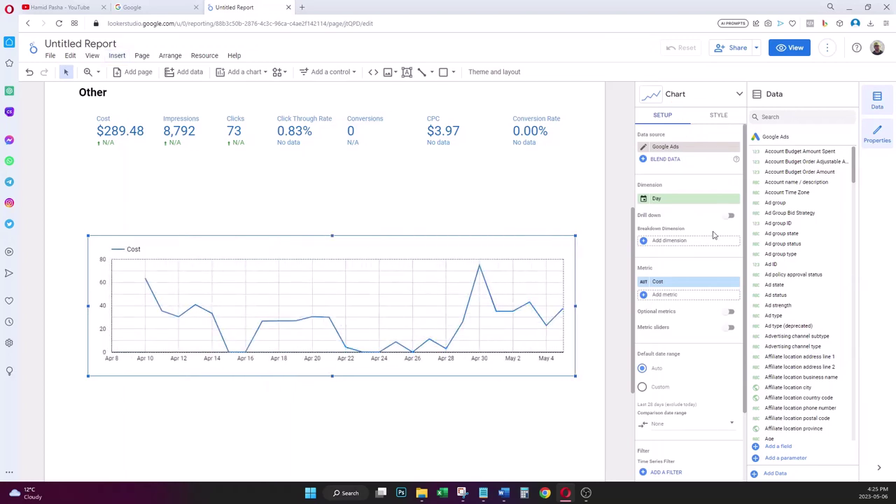
- Add Clicks as the chart's second metric alongside Cost
left_click(664, 294)
type("Click")
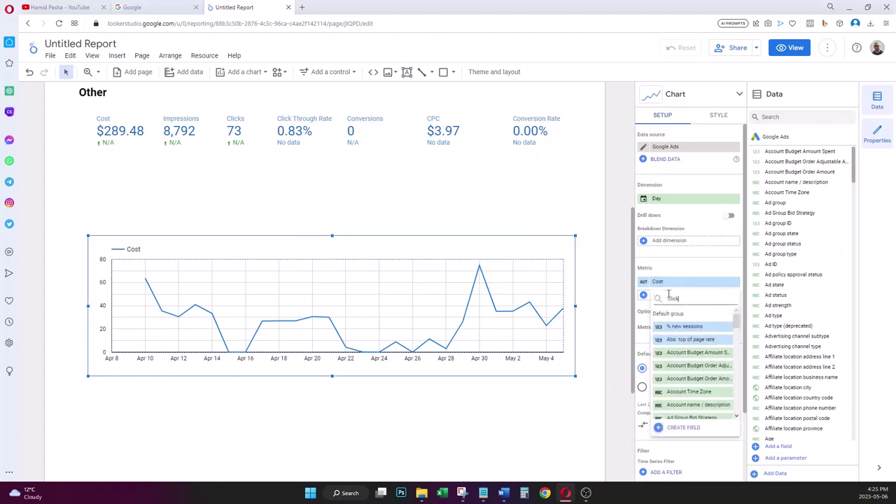
type("s")
key("BackSpace")
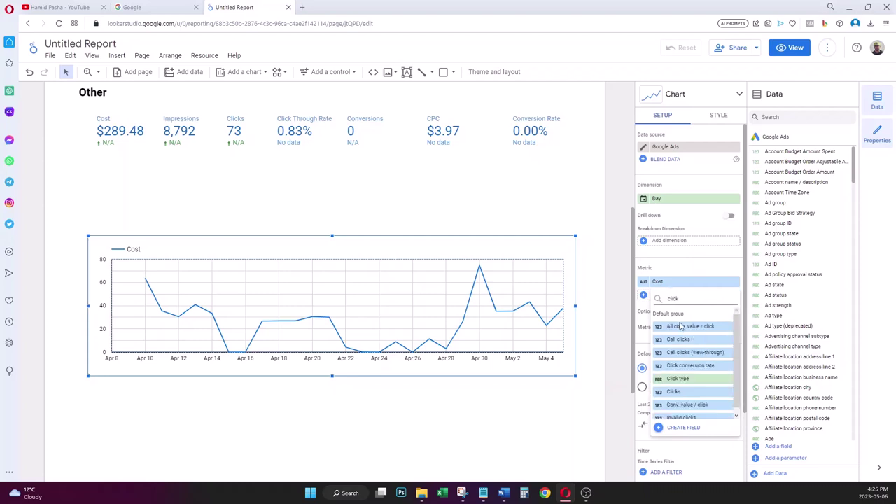
left_click(672, 391)
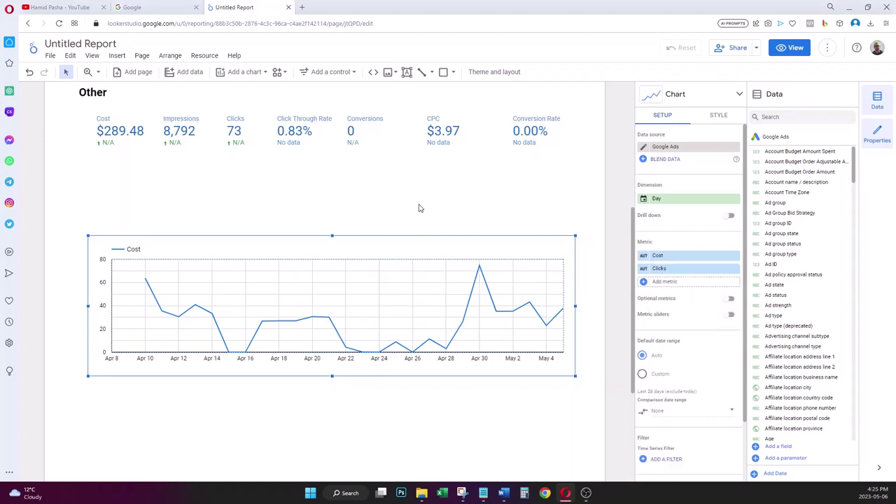
scroll(420, 200, "up", 2)
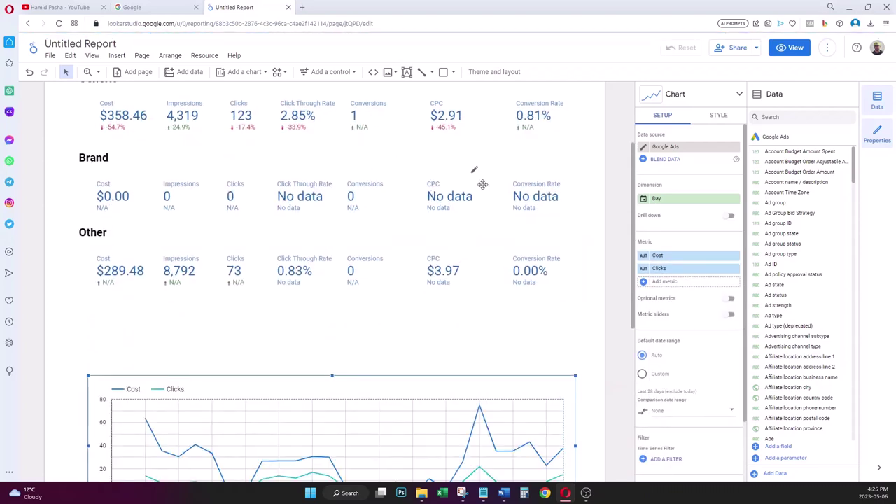
scroll(628, 266, "down", 3)
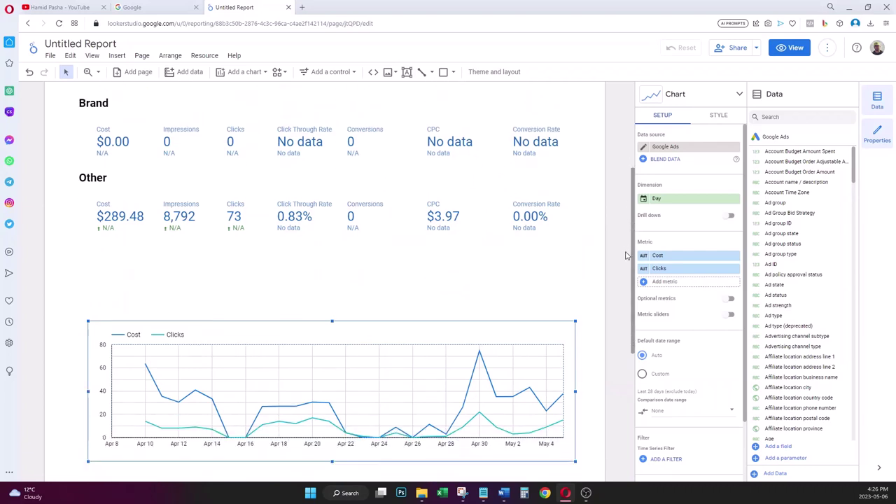
key("Escape")
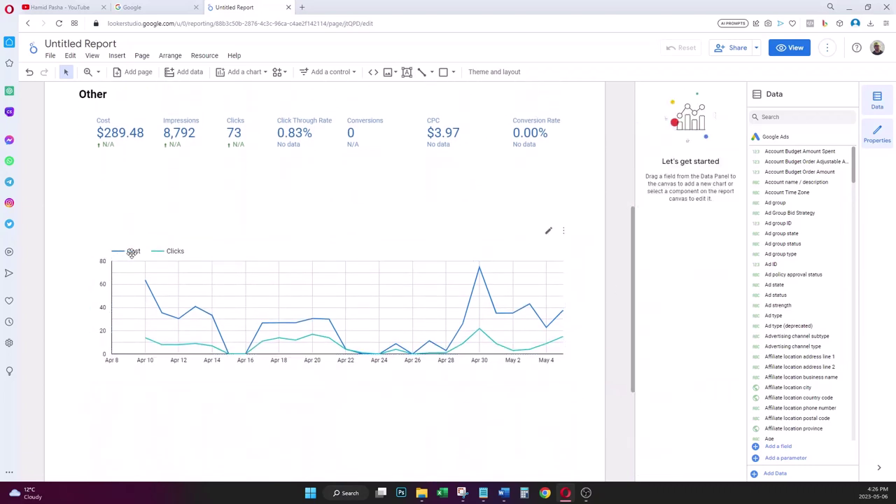
left_click(183, 281)
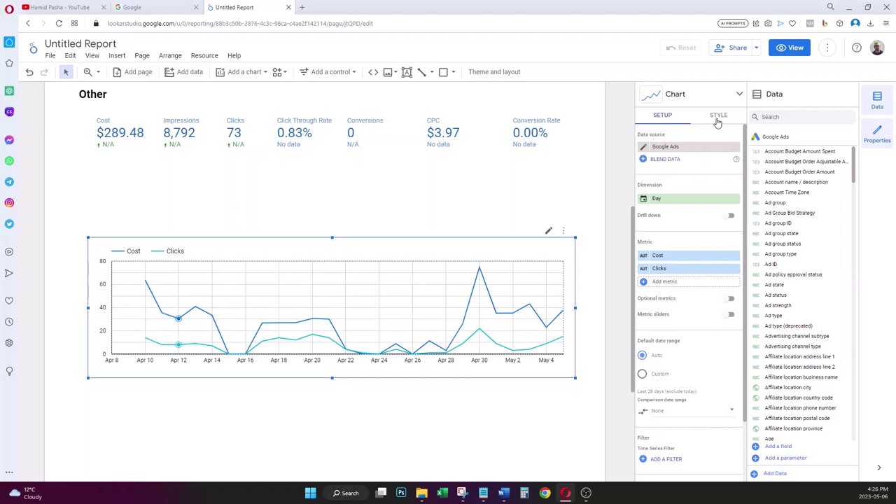
- In the chart style, show the Cost series as bars on the left axis
left_click(714, 117)
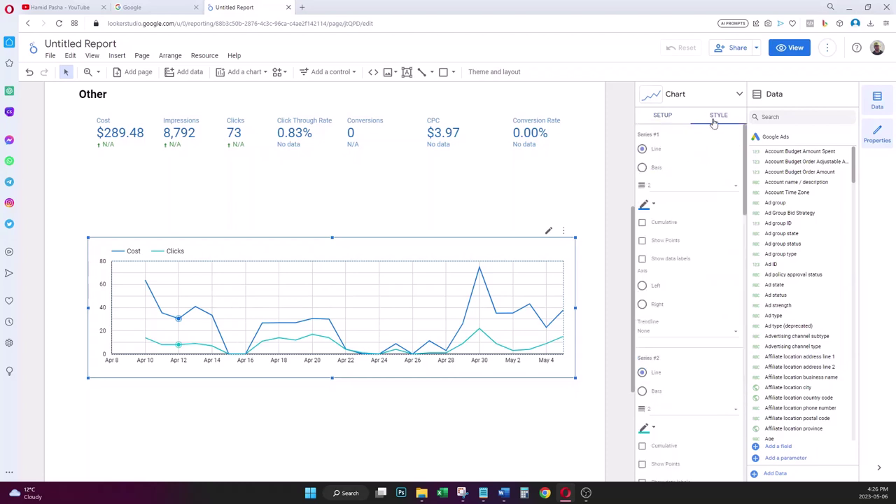
left_click(643, 168)
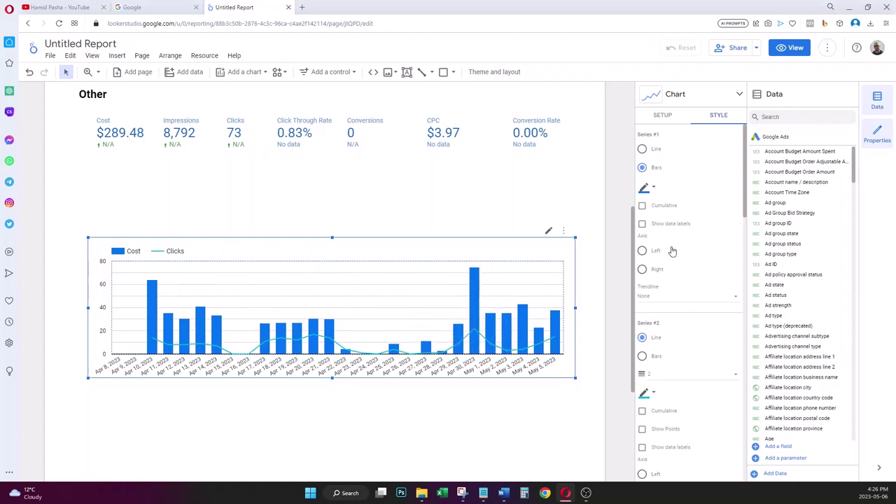
left_click(643, 252)
scroll(745, 212, "down", 1)
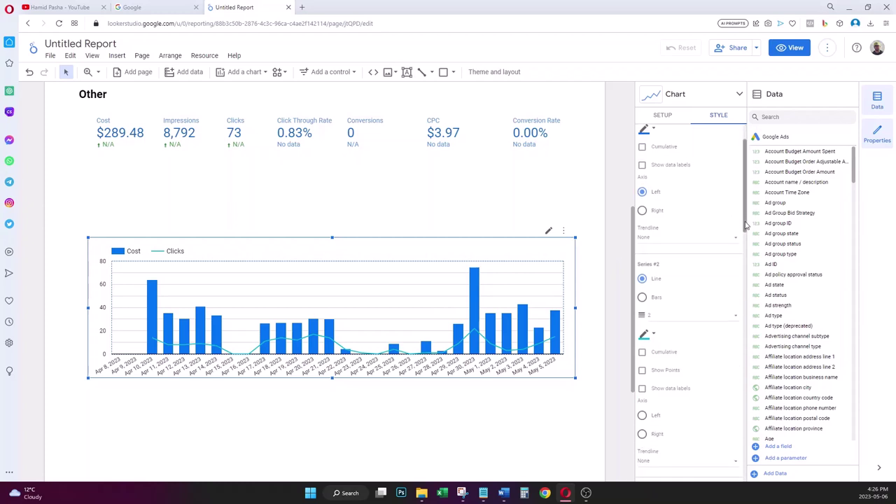
scroll(748, 210, "up", 1)
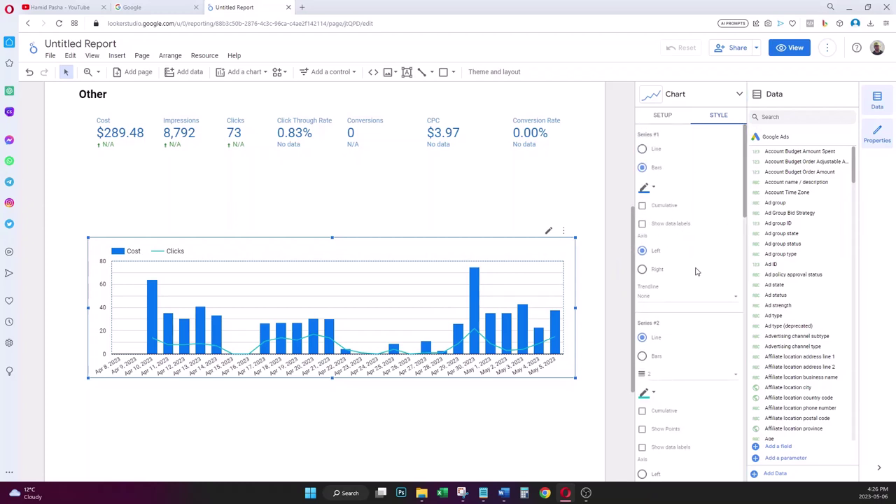
- Add data labels to the Clicks line, show the left axis title, and keep Clicks as a line
left_click(641, 448)
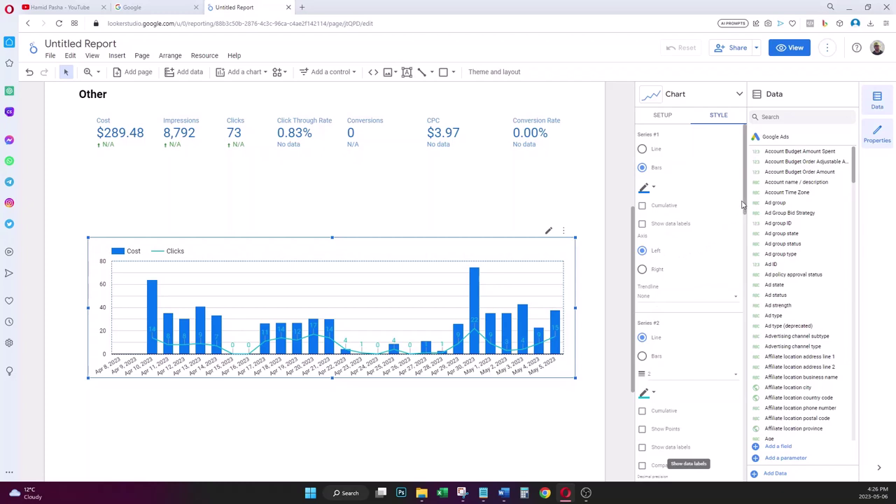
scroll(744, 204, "down", 1)
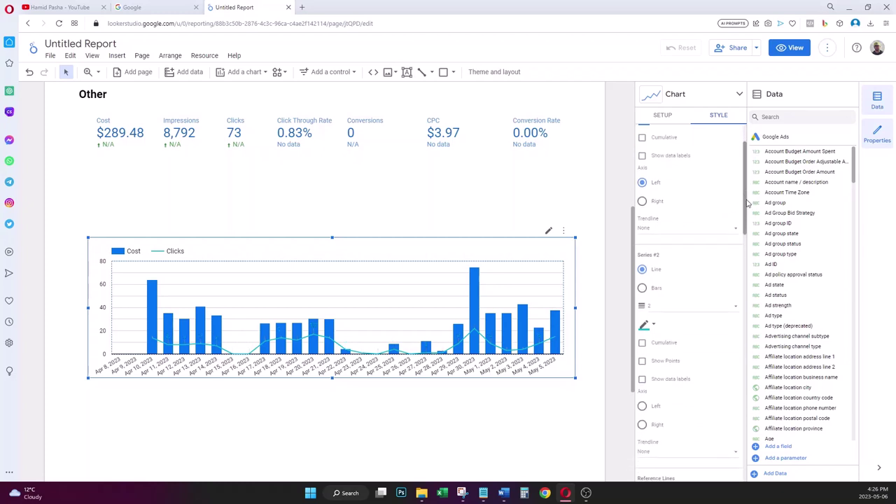
left_click_drag(747, 204, 754, 305)
left_click(642, 323)
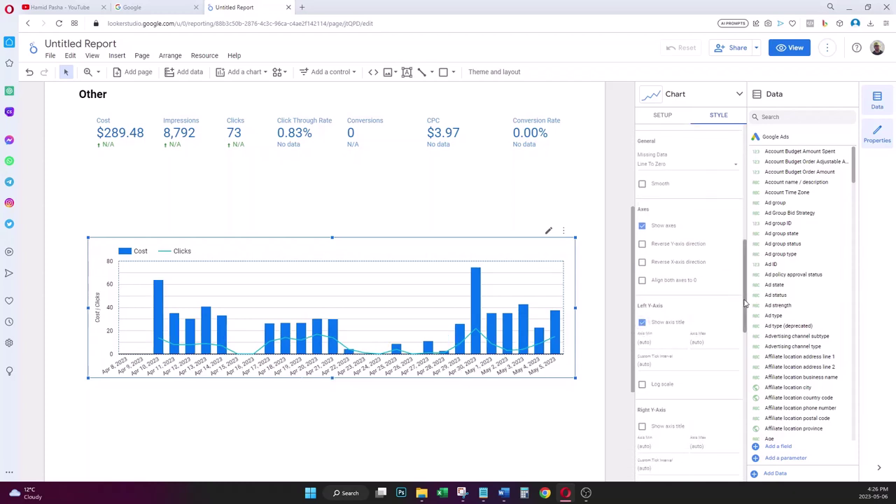
left_click_drag(746, 306, 745, 177)
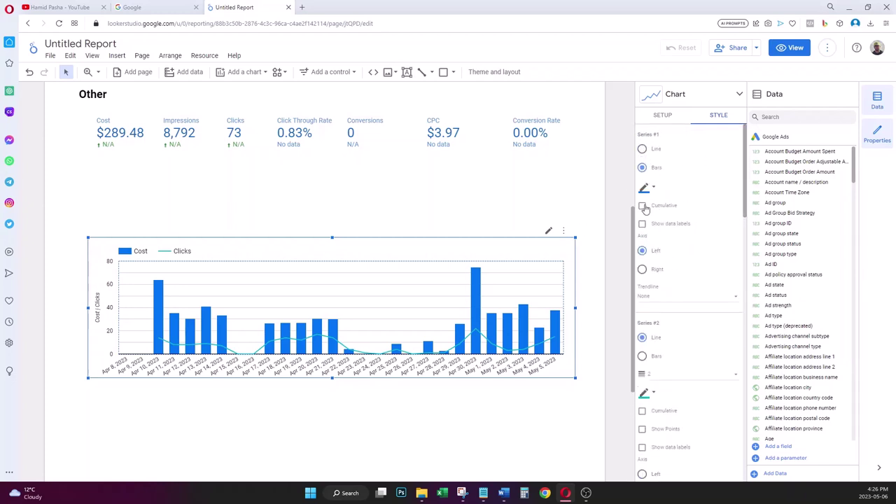
left_click(642, 357)
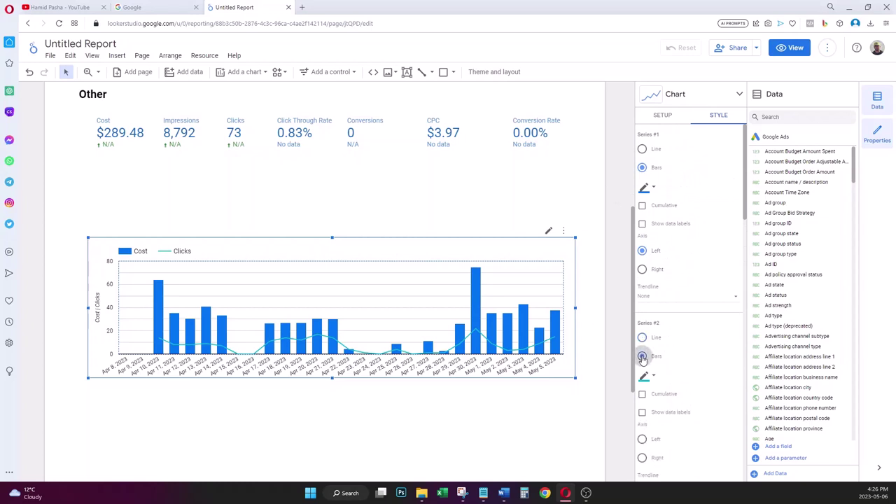
left_click(642, 338)
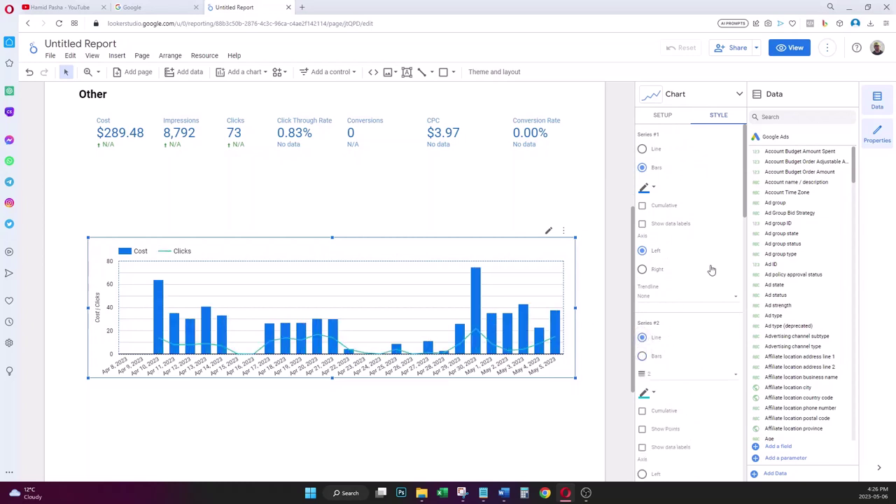
scroll(738, 289, "down", 1)
scroll(738, 289, "down", 1)
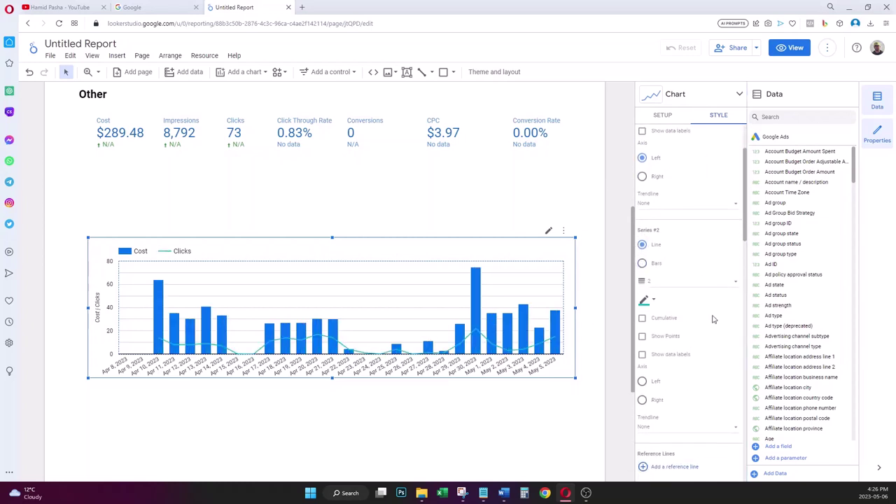
- Move the Clicks series to a right-hand axis and show that axis's title
left_click(642, 400)
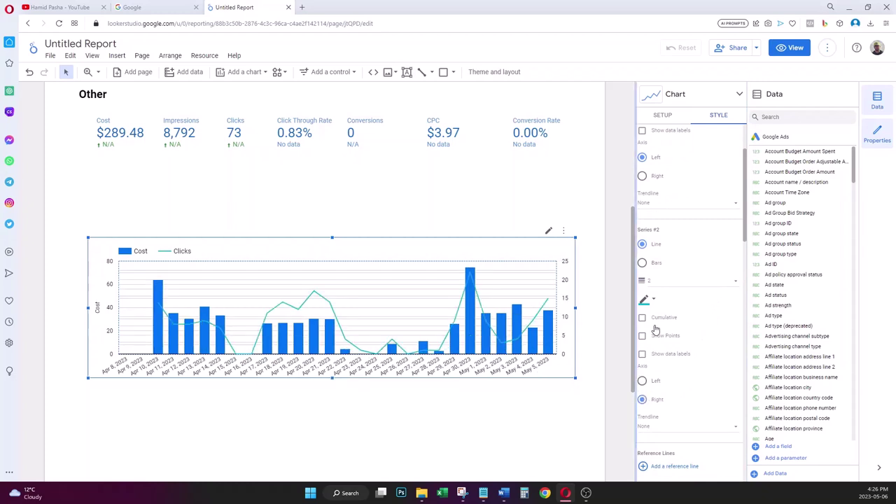
scroll(722, 260, "down", 1)
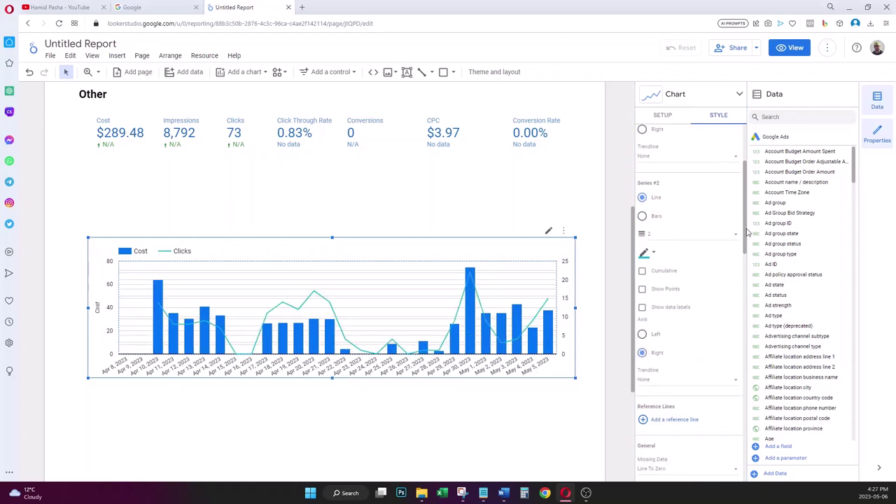
scroll(747, 250, "down", 2)
left_click_drag(746, 250, 750, 348)
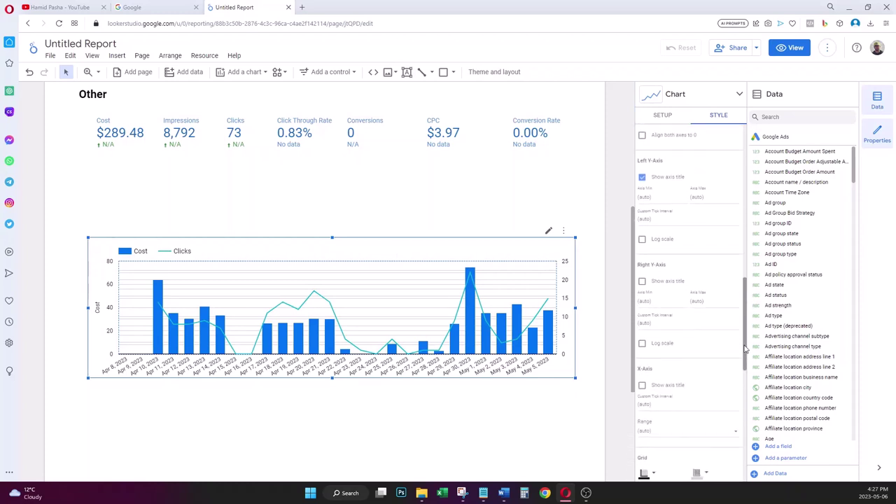
left_click(643, 283)
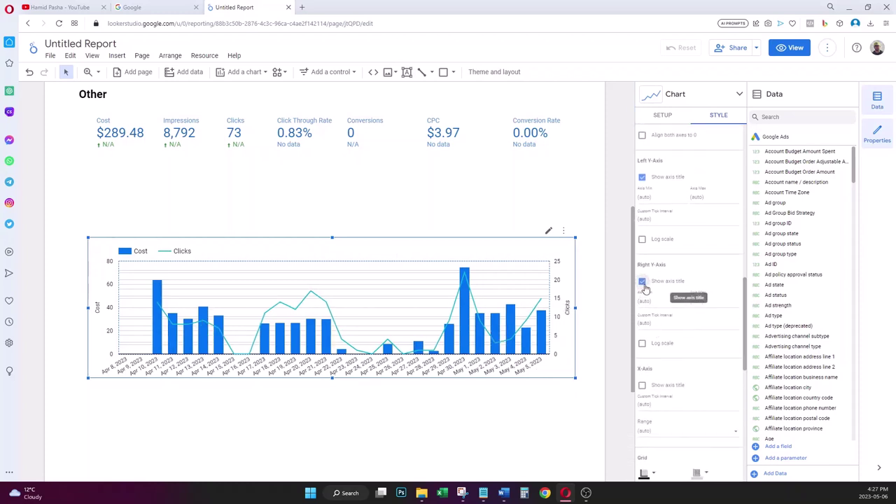
left_click(561, 399)
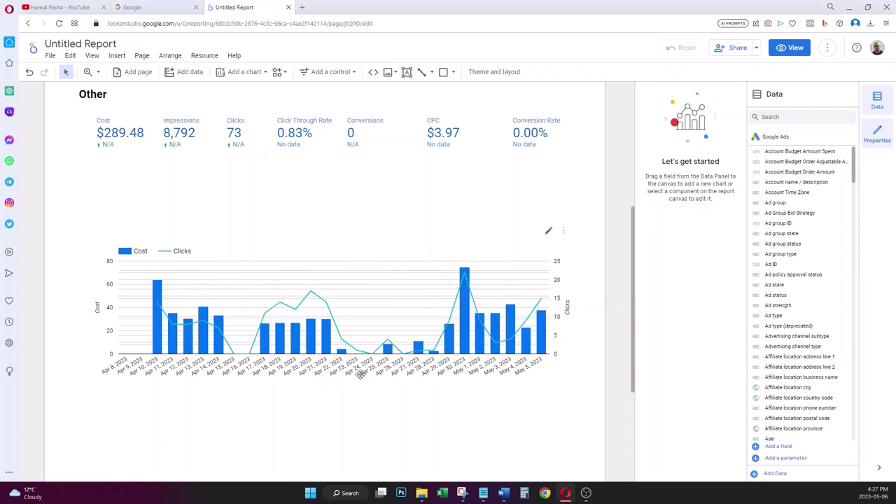
- Select the date range control and check its calendar popup
scroll(585, 378, "up", 4)
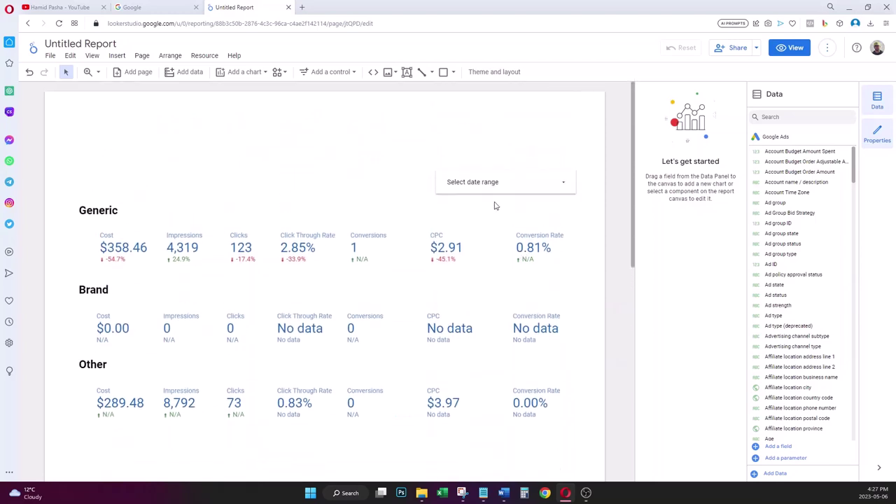
left_click(524, 190)
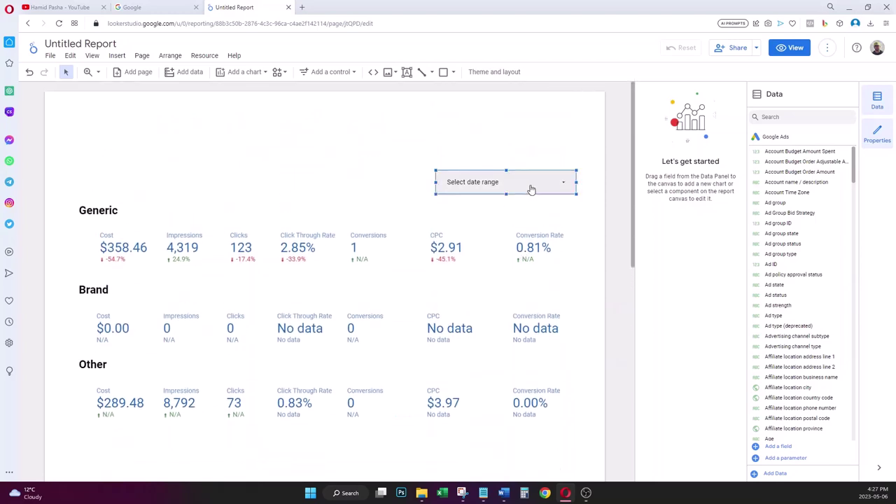
left_click(531, 189)
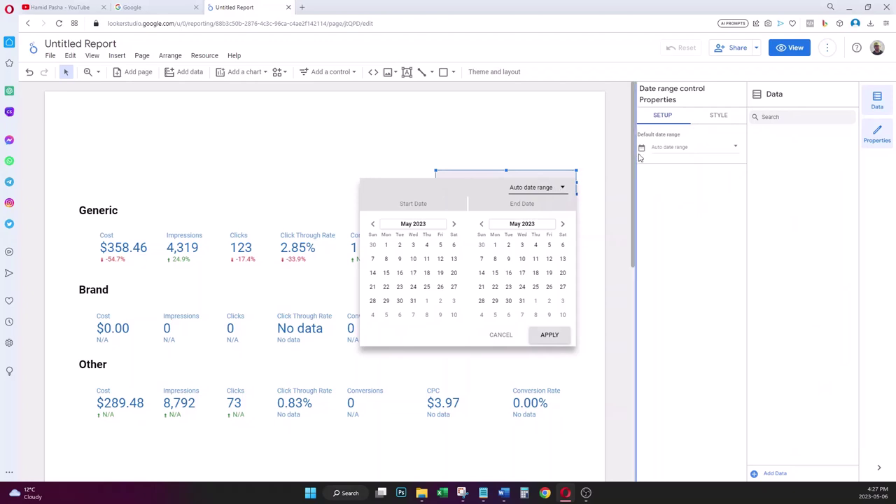
left_click(687, 150)
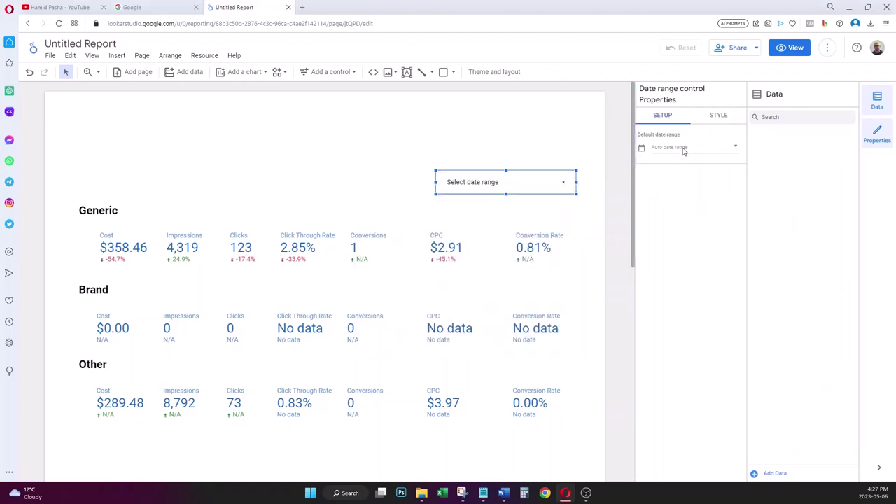
- Set the control's default date range to Last month (Apr 1 – Apr 30, 2023) and apply it
left_click(734, 148)
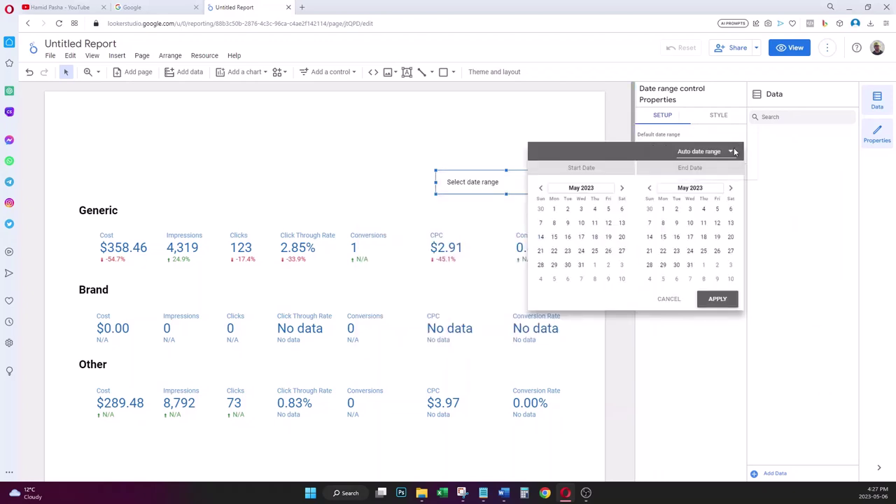
left_click(732, 152)
scroll(707, 126, "up", 3)
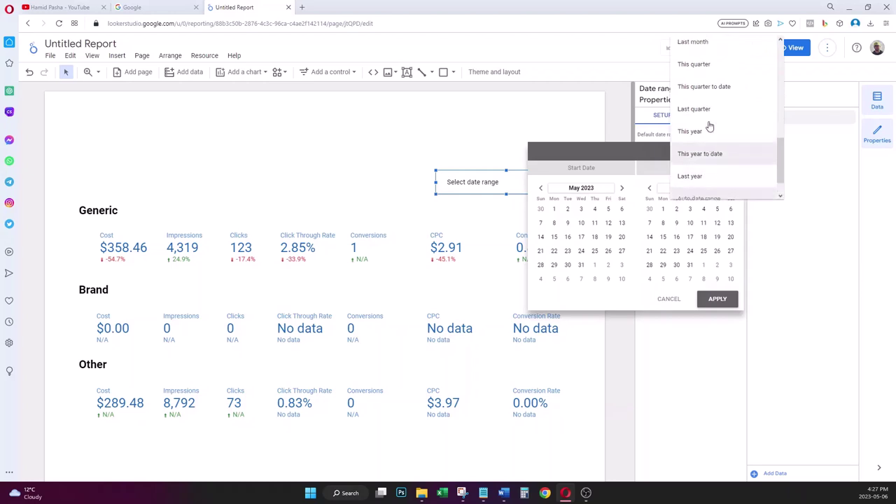
left_click(709, 105)
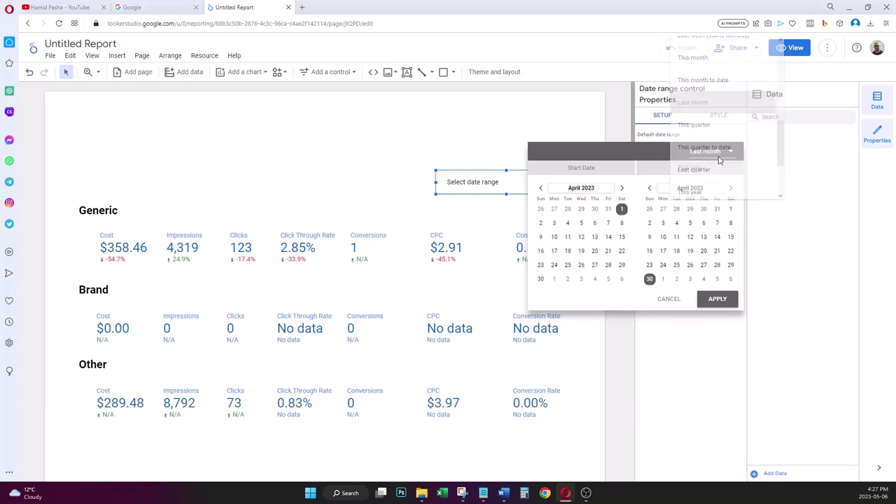
left_click(717, 300)
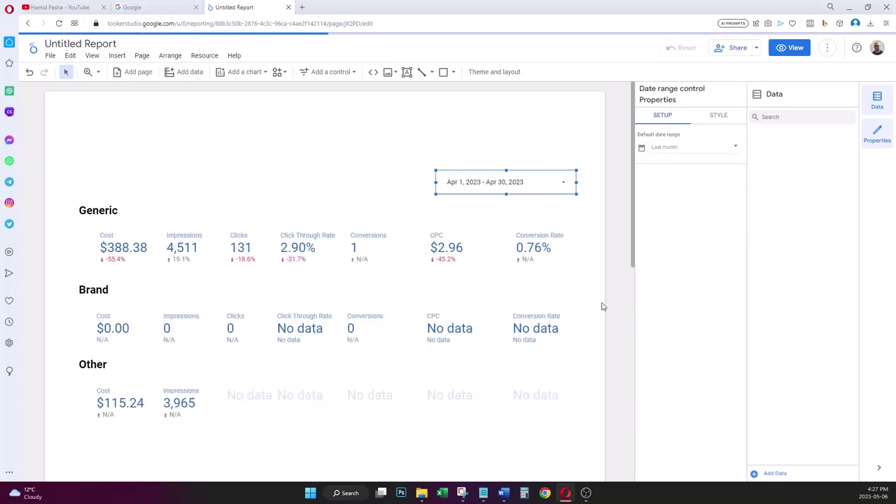
left_click(581, 320)
scroll(581, 308, "down", 6)
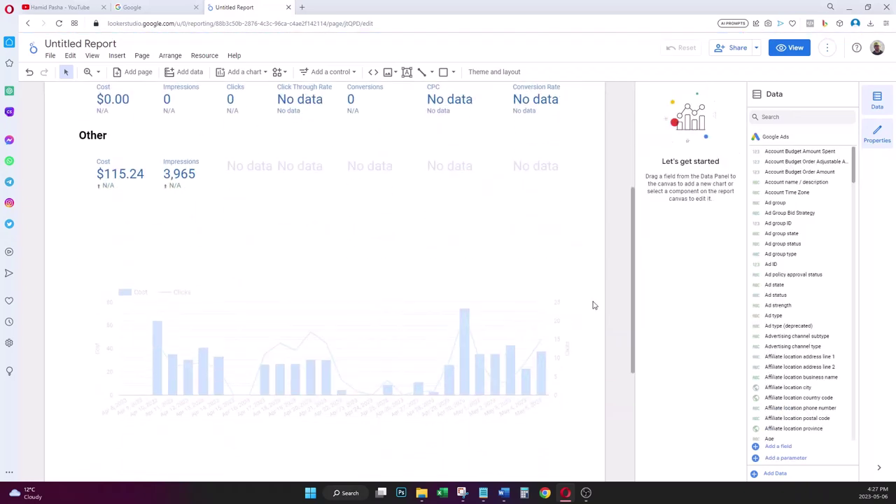
scroll(596, 304, "up", 4)
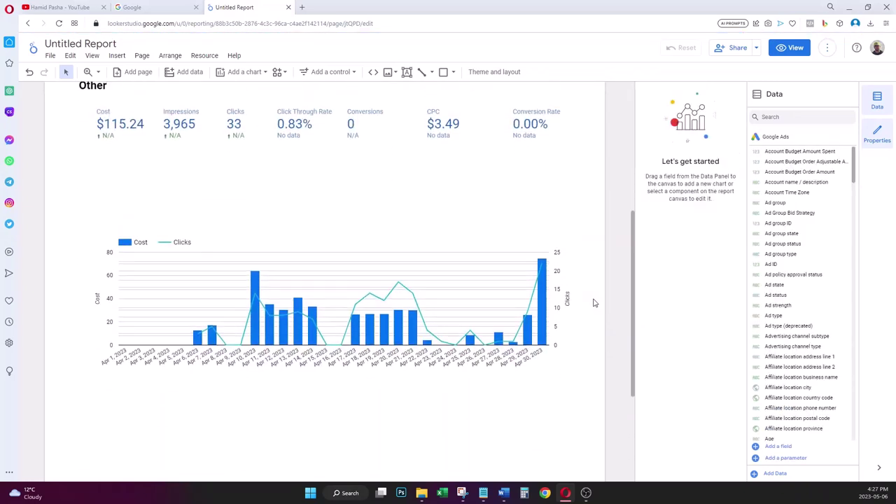
scroll(595, 303, "down", 2)
scroll(596, 303, "down", 1)
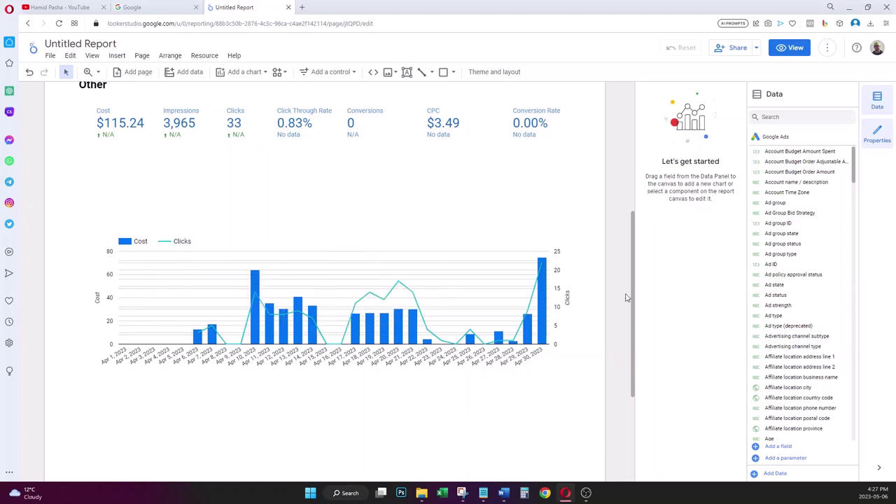
left_click_drag(629, 294, 631, 201)
scroll(394, 205, "up", 1)
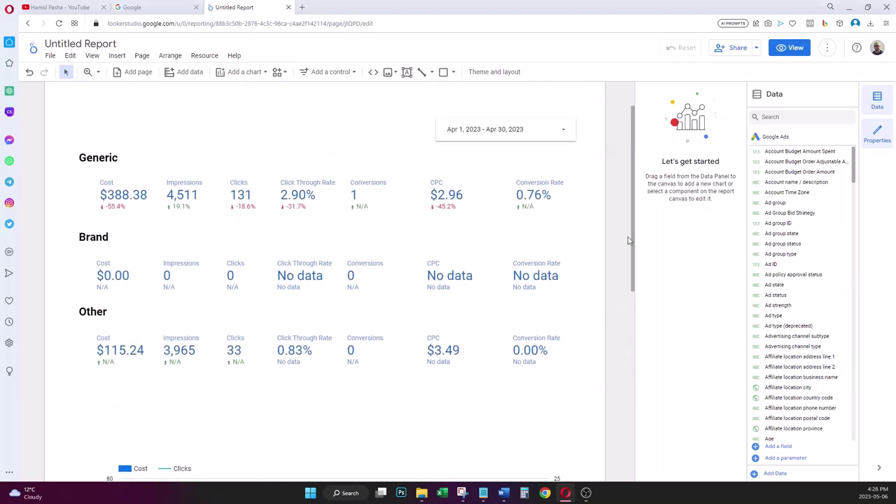
left_click_drag(636, 226, 574, 327)
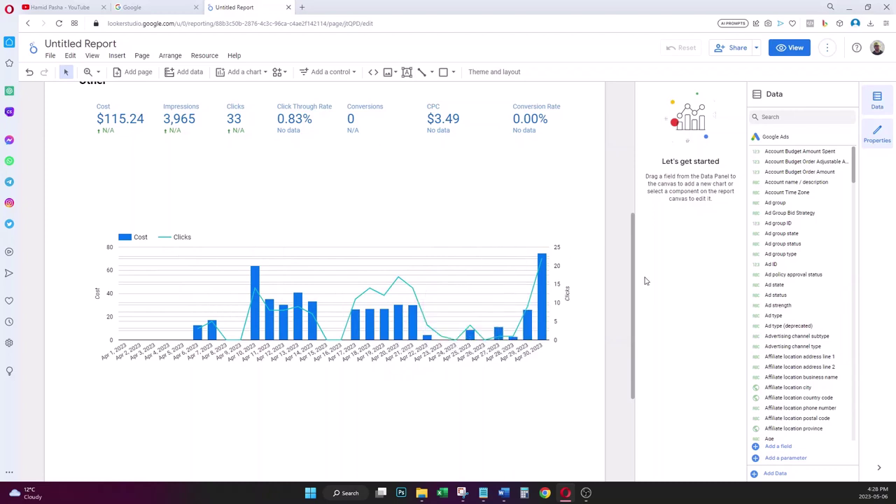
left_click_drag(642, 281, 652, 350)
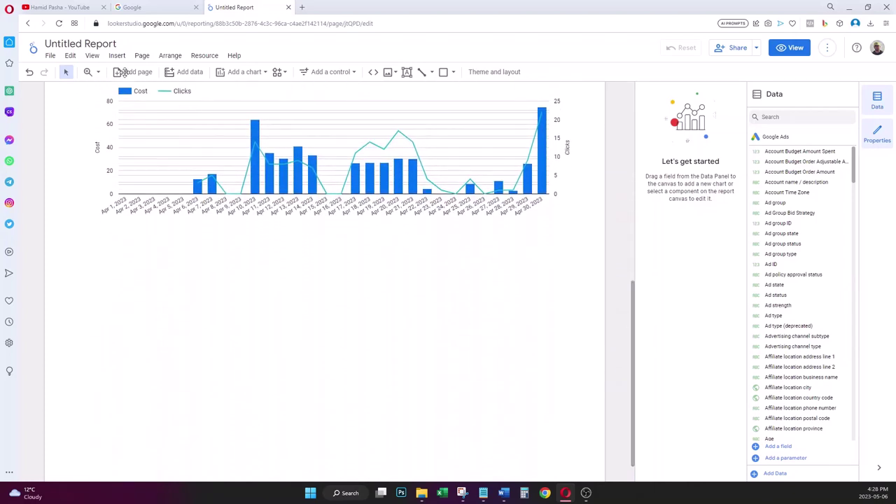
- Place a table below the chart and widen it across the page
left_click(120, 58)
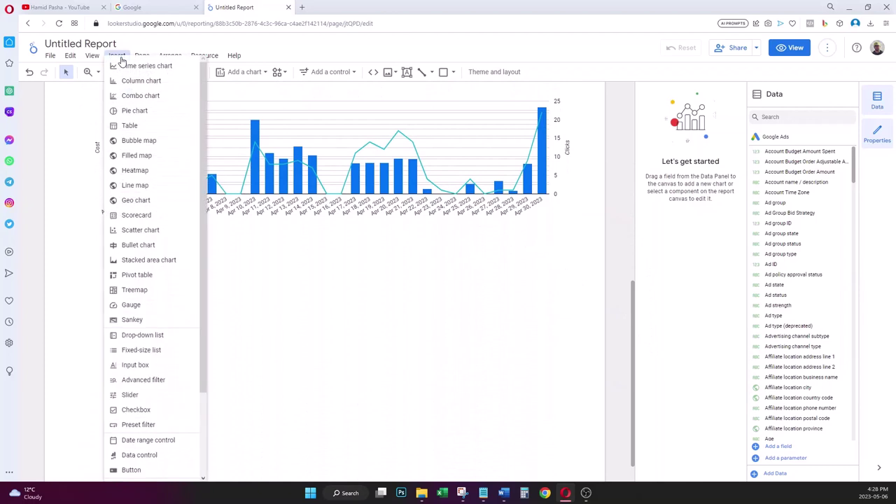
left_click(133, 124)
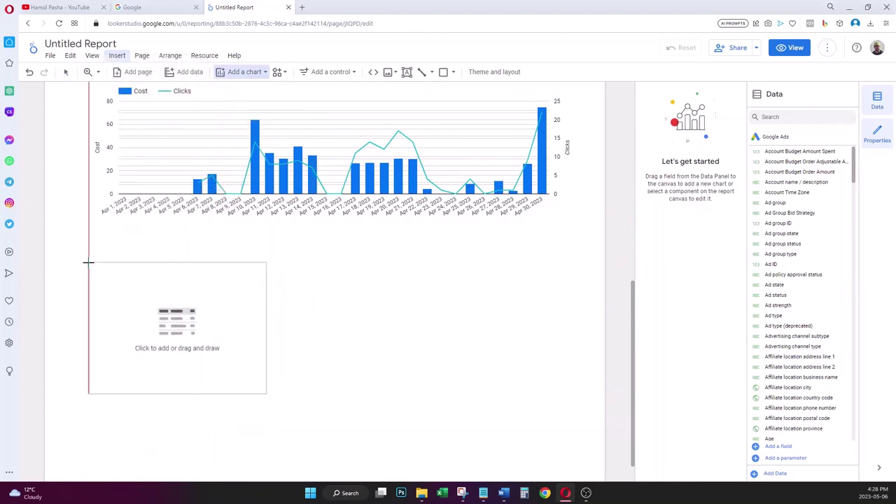
left_click(98, 268)
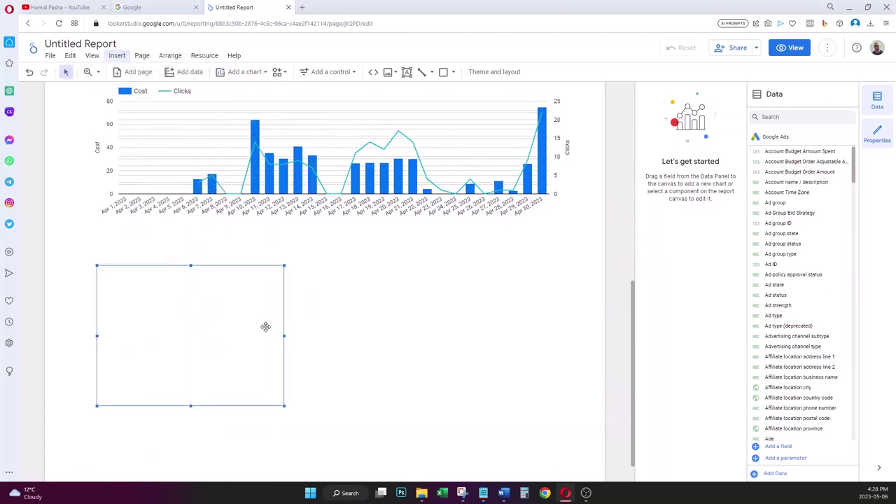
left_click_drag(283, 336, 558, 345)
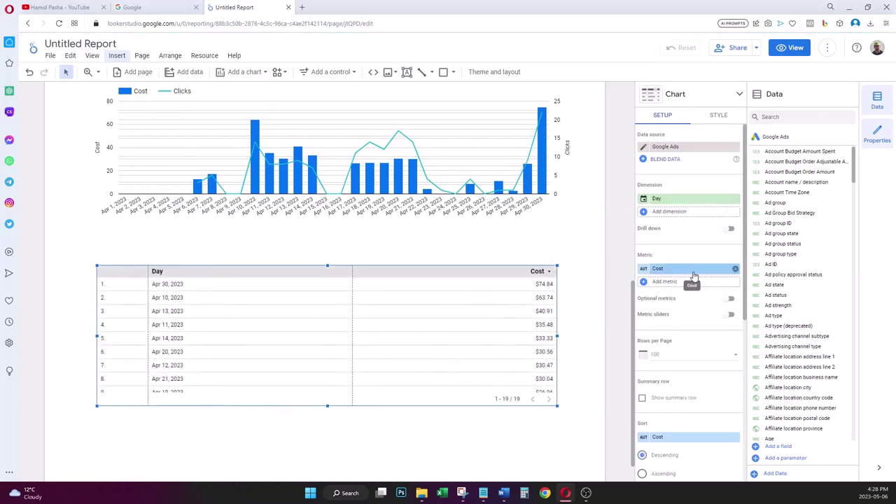
- Replace the table's Day dimension with Campaign and add Impressions as a metric
left_click(736, 201)
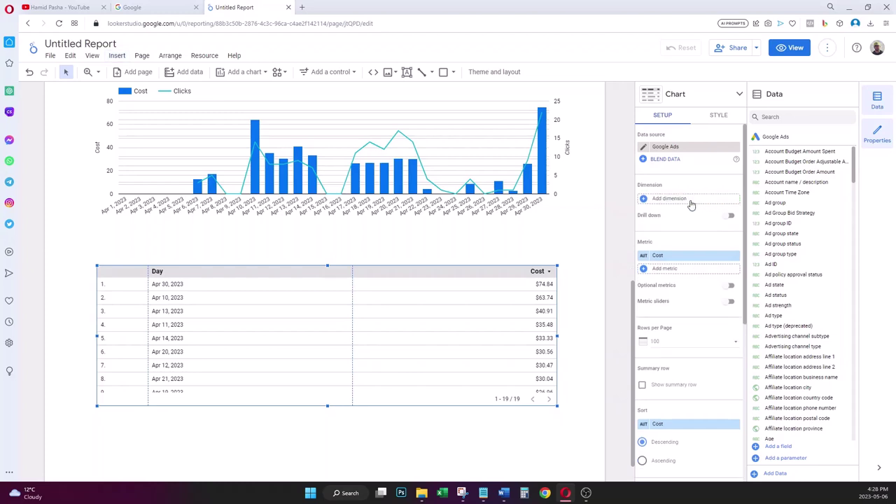
left_click(680, 199)
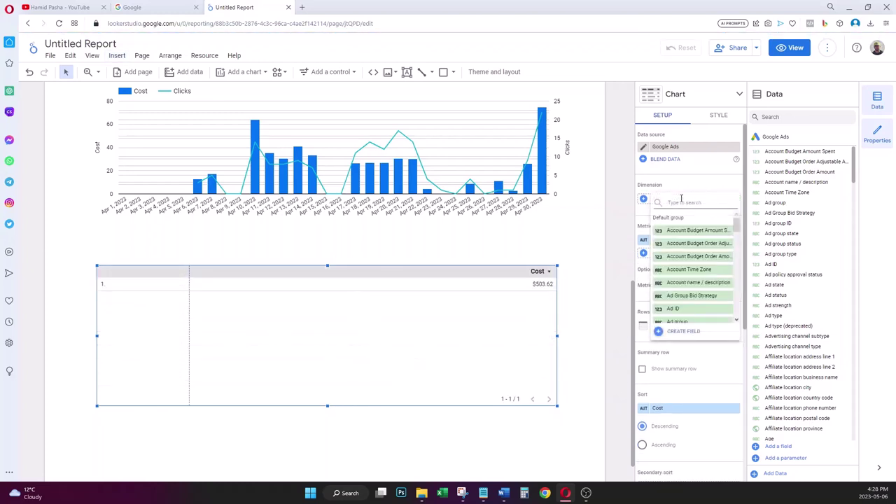
type("campa")
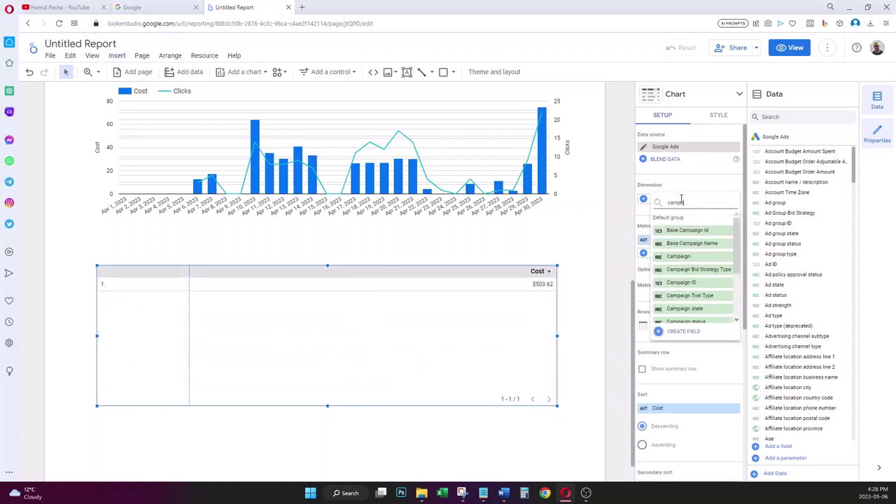
left_click(679, 256)
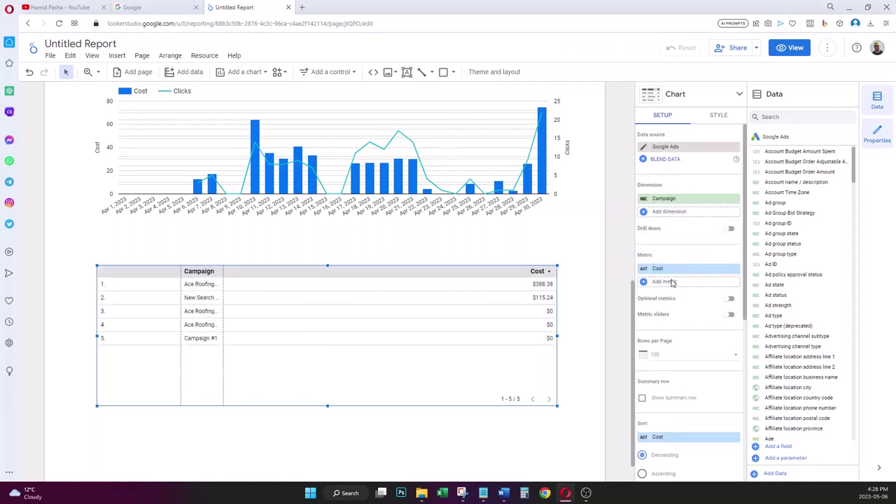
left_click(670, 282)
type("imp")
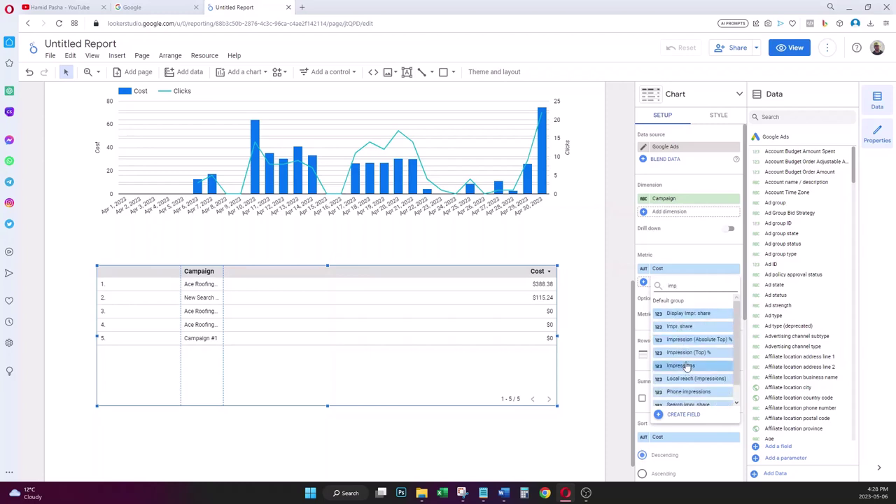
left_click(688, 366)
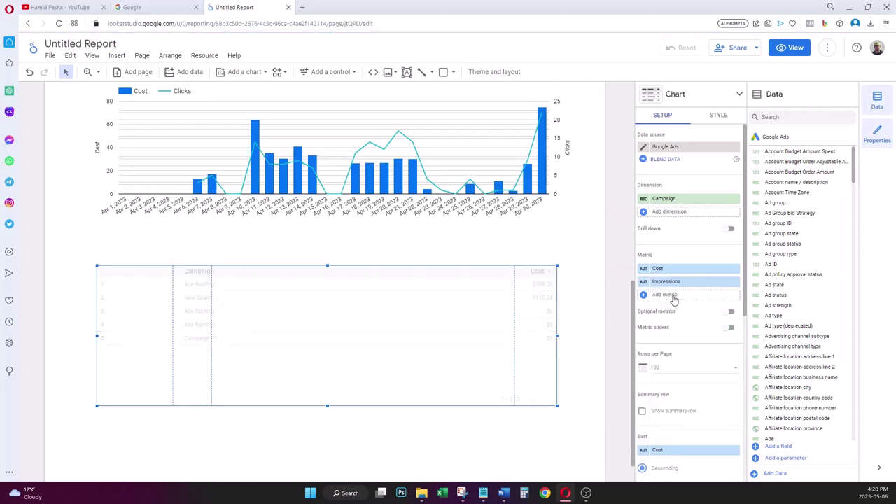
- Add Clicks and CTR_ as metric columns in the campaign table
left_click(673, 296)
type("click")
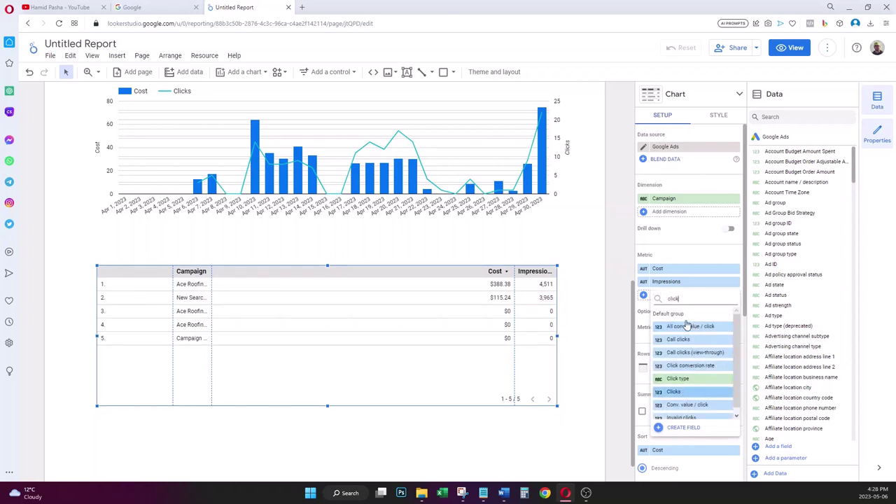
left_click(677, 394)
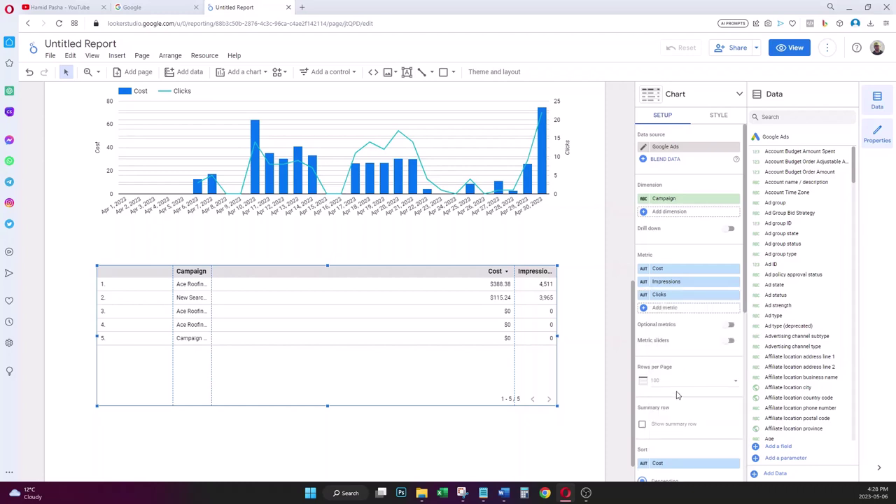
left_click(665, 308)
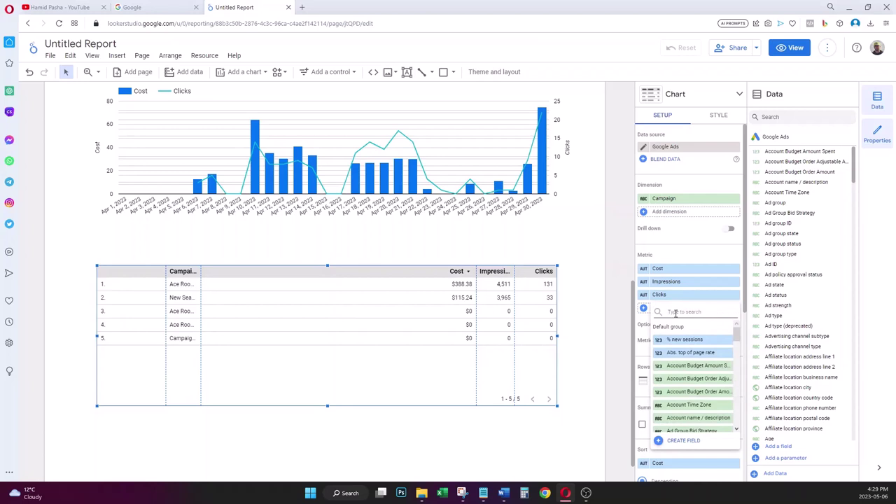
type("ctr")
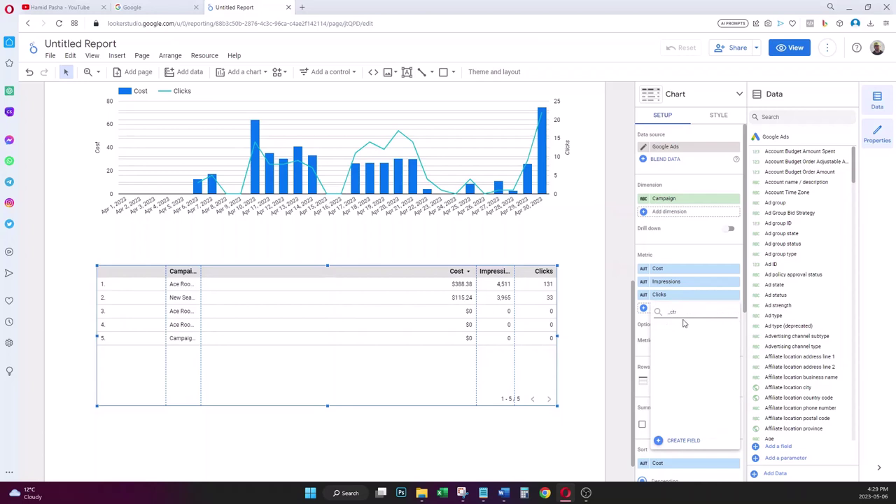
type("c")
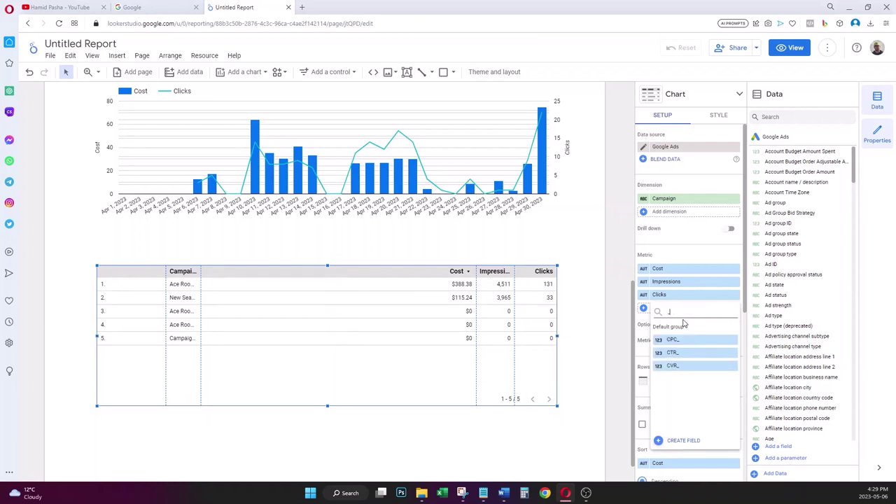
left_click(683, 354)
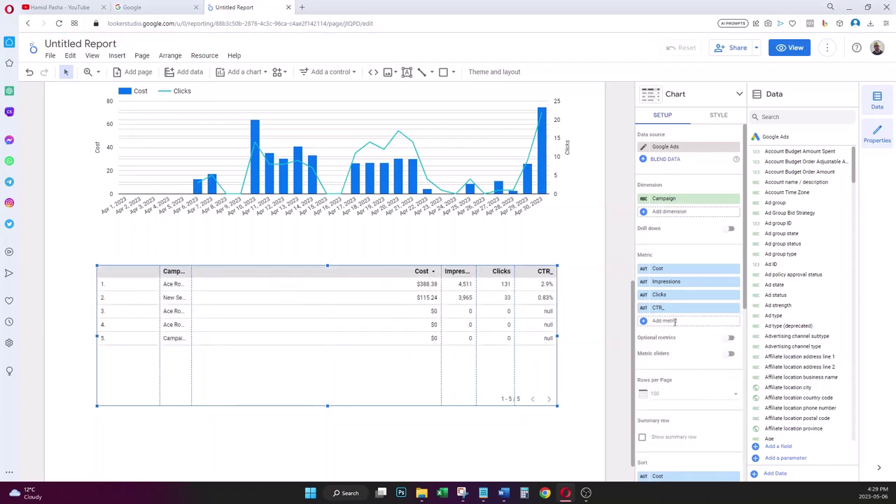
- Add Conversions and CPC_ as further metric columns
left_click(675, 321)
type("cost")
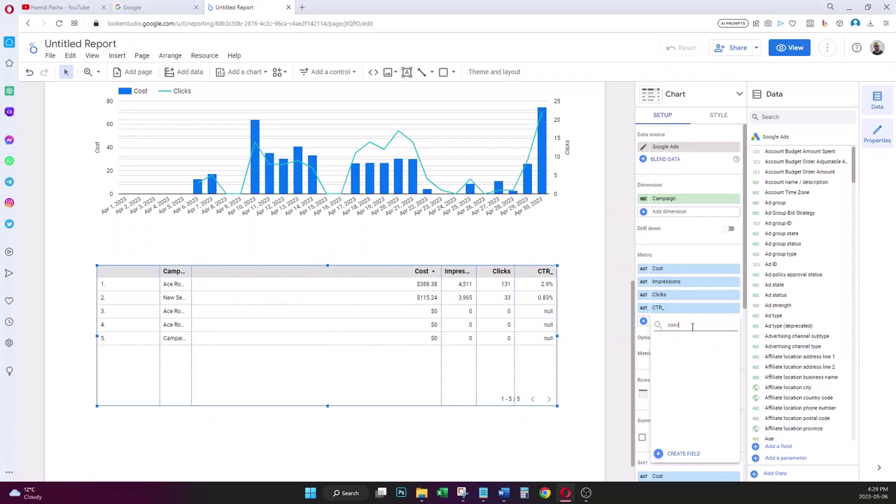
type("ve")
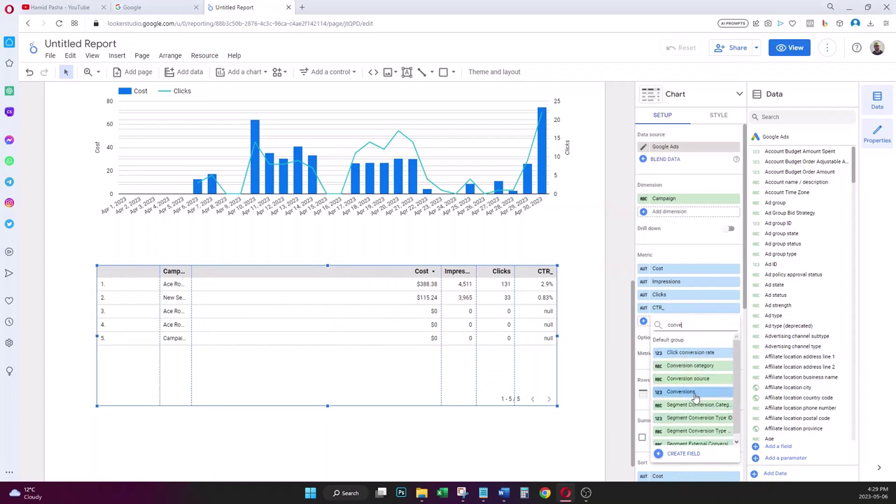
left_click(695, 395)
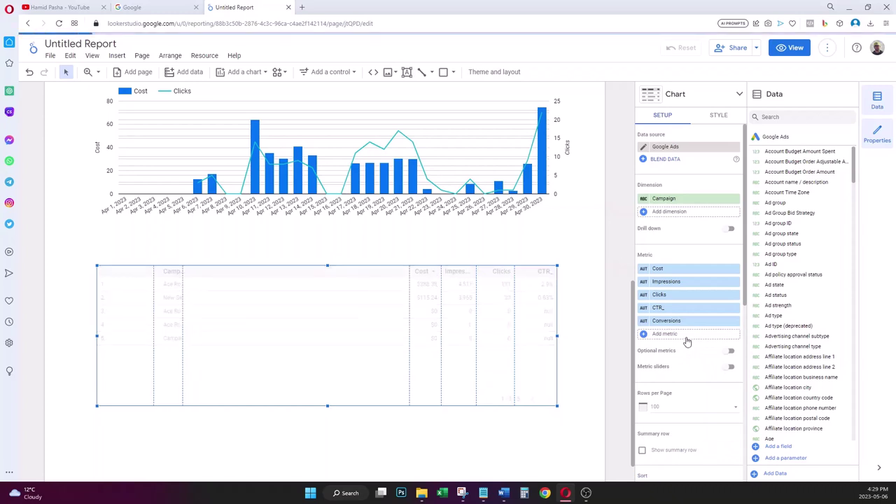
left_click(686, 335)
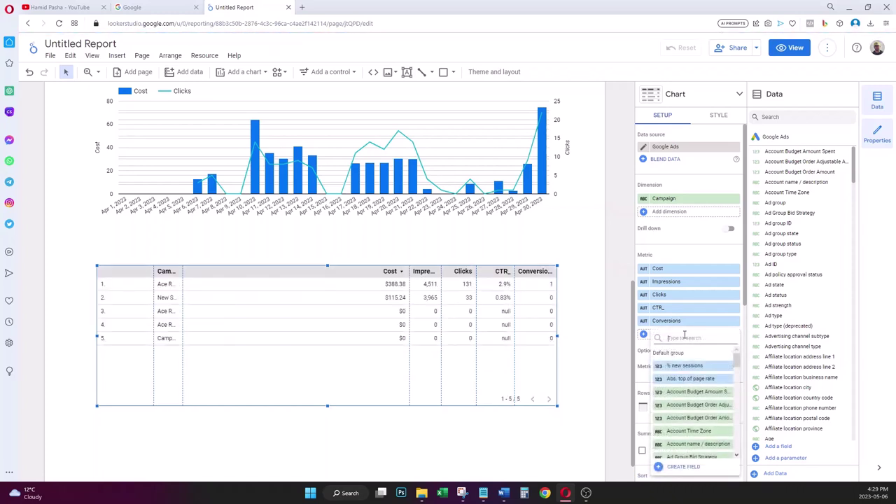
type("CPC")
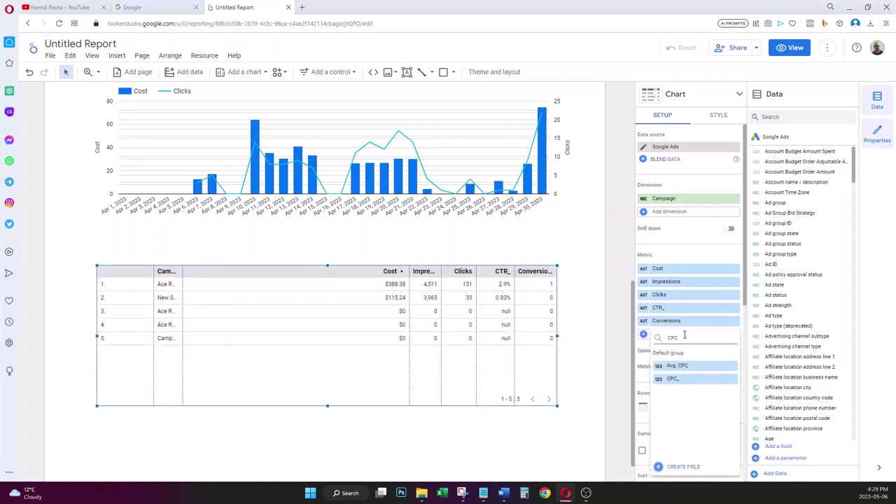
left_click(687, 382)
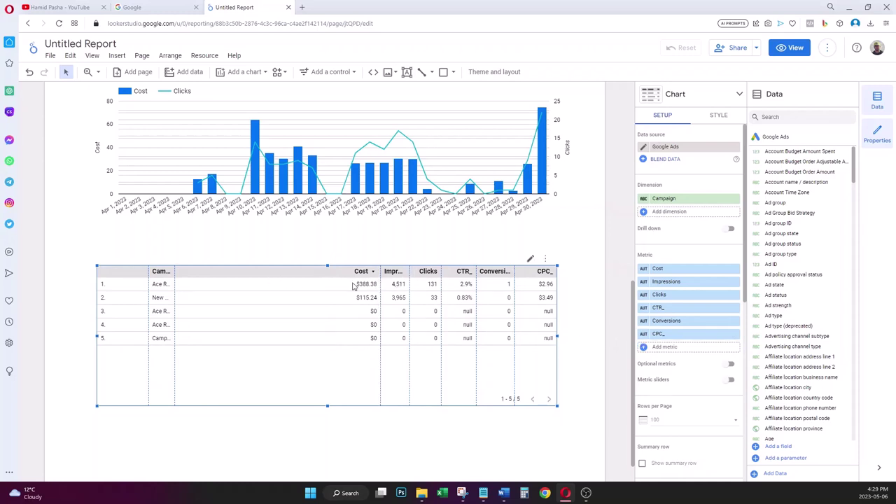
scroll(721, 361, "down", 4)
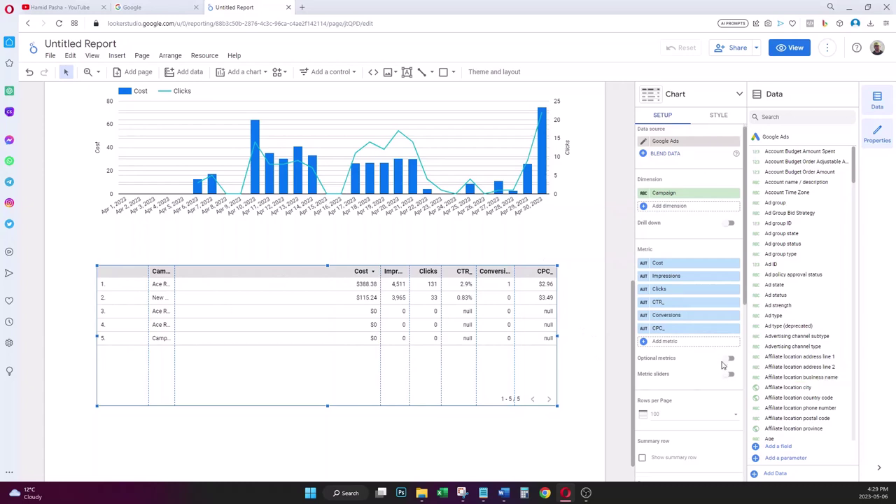
- Create a new filter for the campaign table from the Setup panel's Filter section
scroll(705, 357, "down", 1)
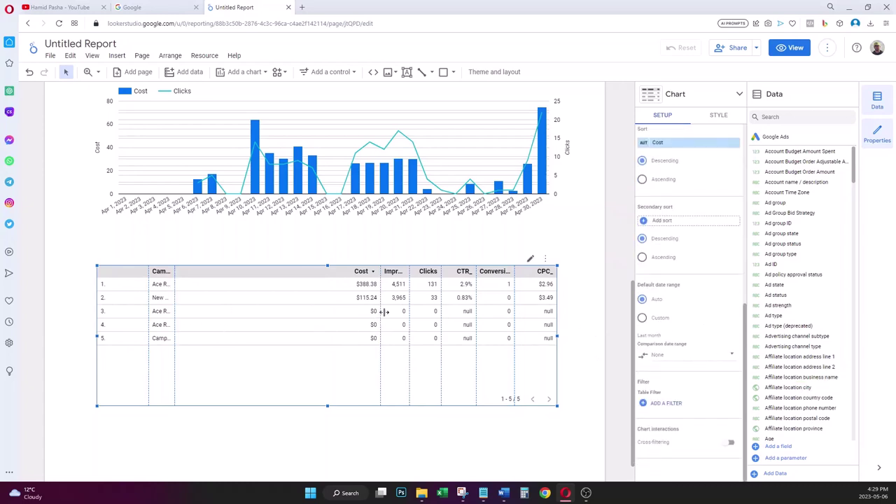
left_click(656, 404)
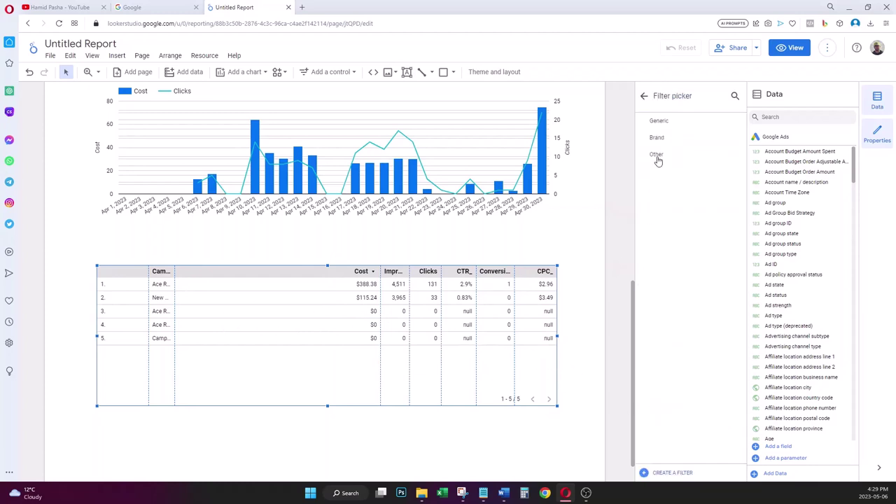
left_click(668, 473)
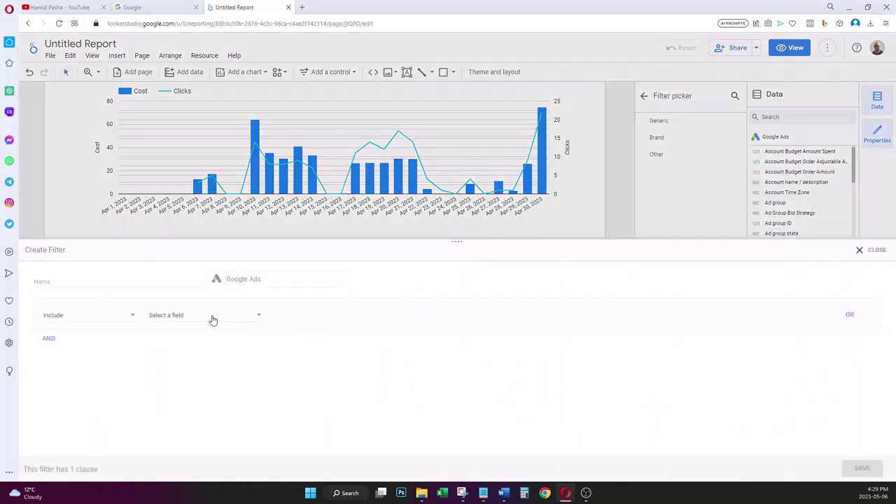
- Create an Include filter named Cost>1 where Cost is greater than 1, and save it on the table
left_click(115, 280)
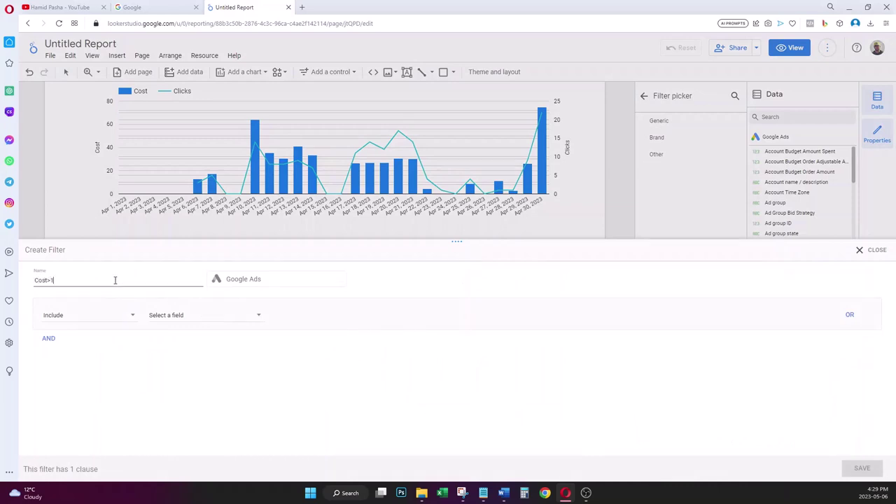
left_click(70, 316)
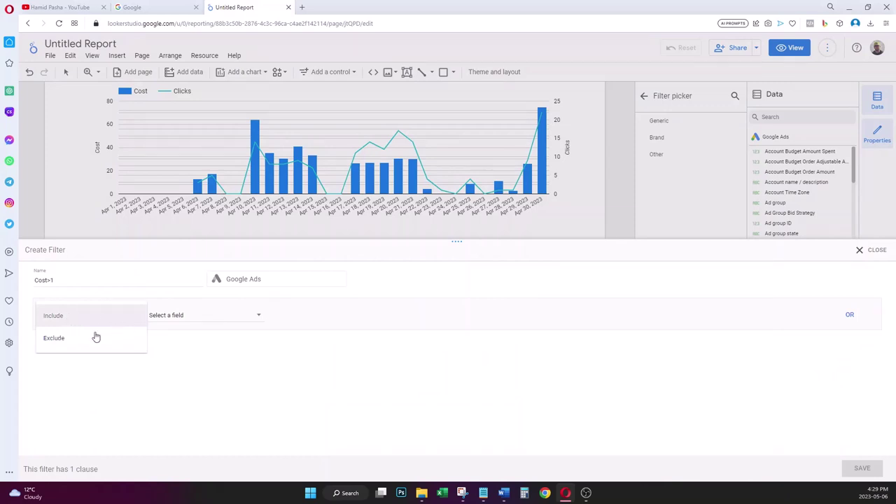
left_click(204, 334)
left_click(197, 321)
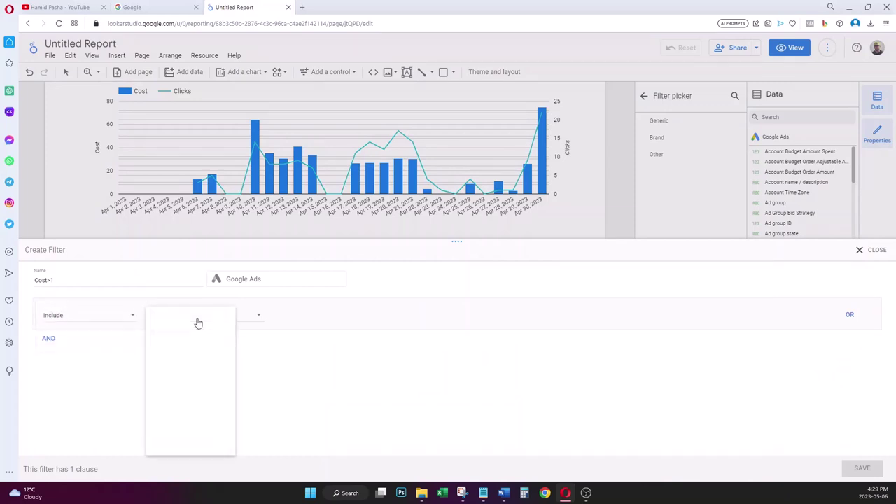
type("cost")
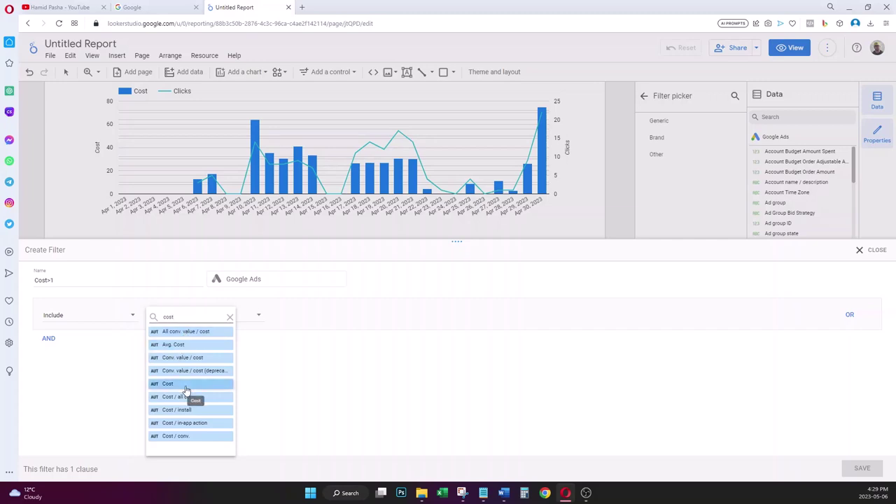
left_click(189, 384)
left_click(287, 316)
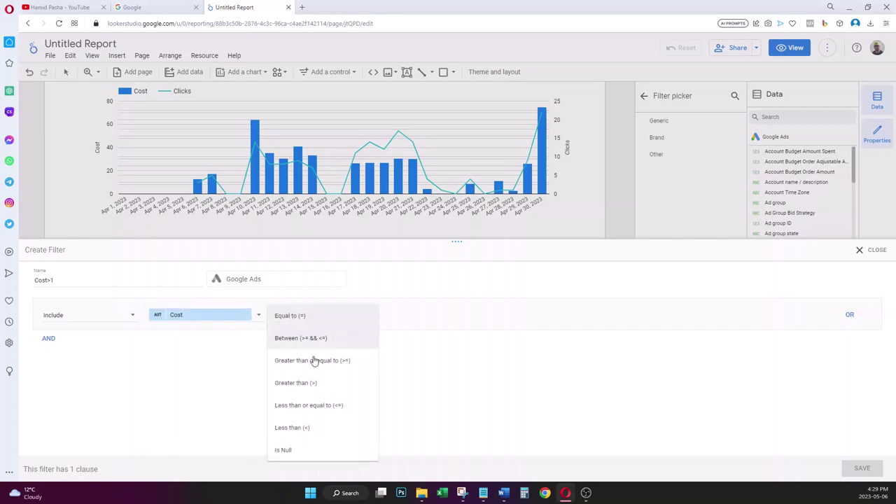
left_click(320, 382)
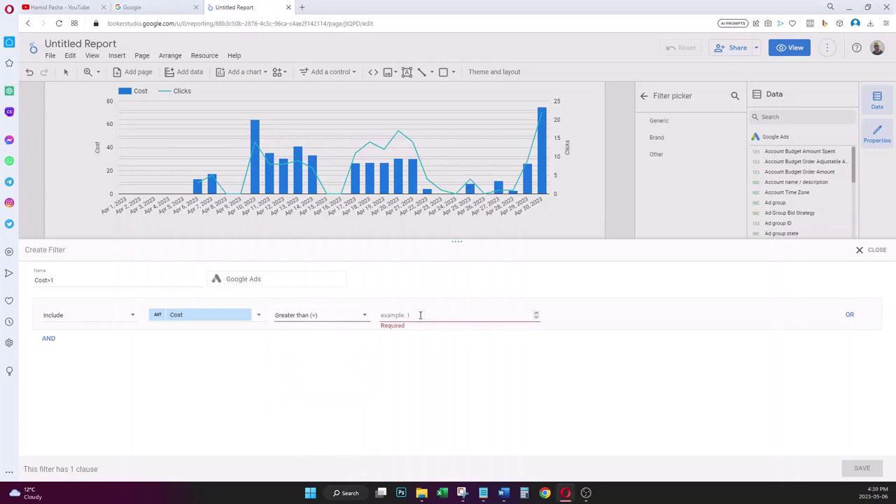
left_click(420, 315)
type("1")
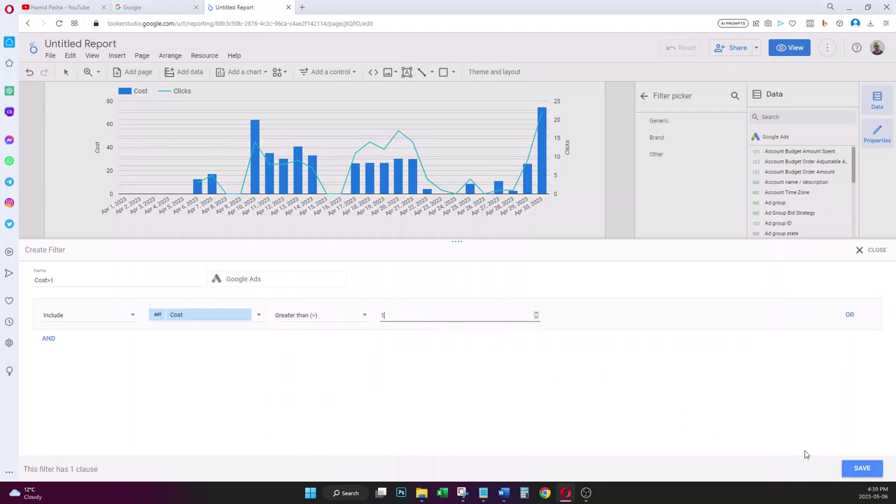
left_click(861, 469)
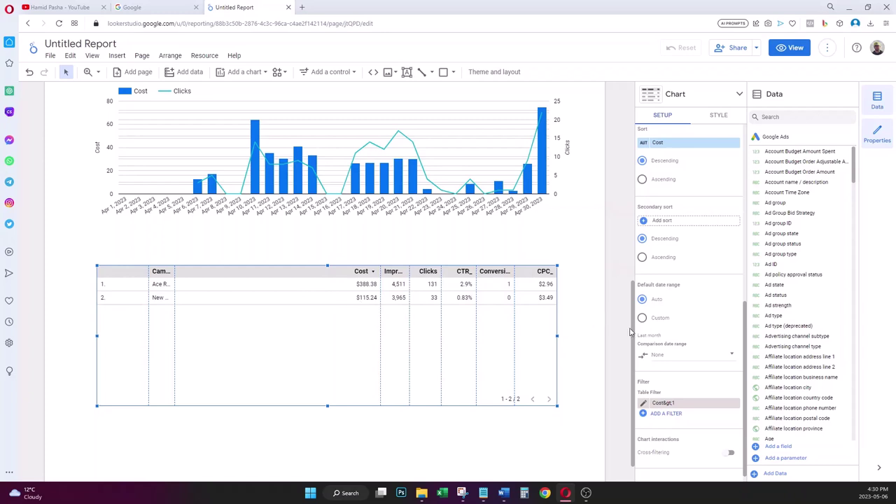
- In the campaign table's Style settings, set the header row background to blue
left_click_drag(633, 335, 638, 314)
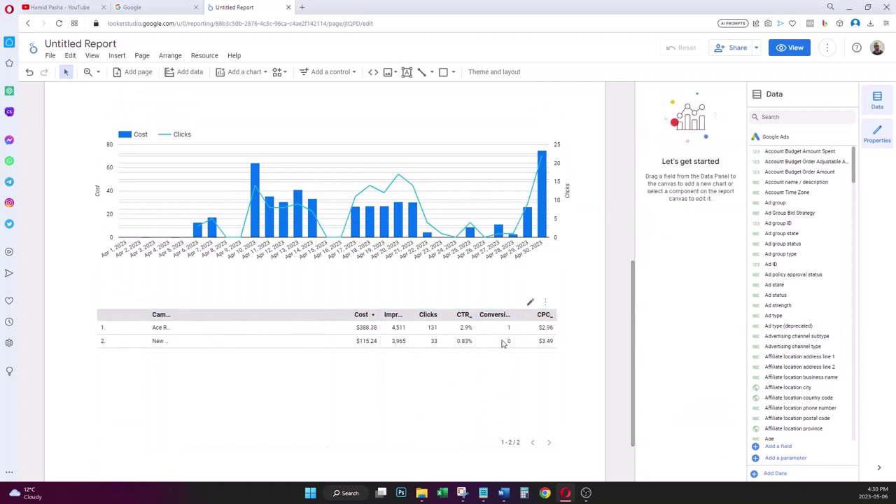
left_click(492, 369)
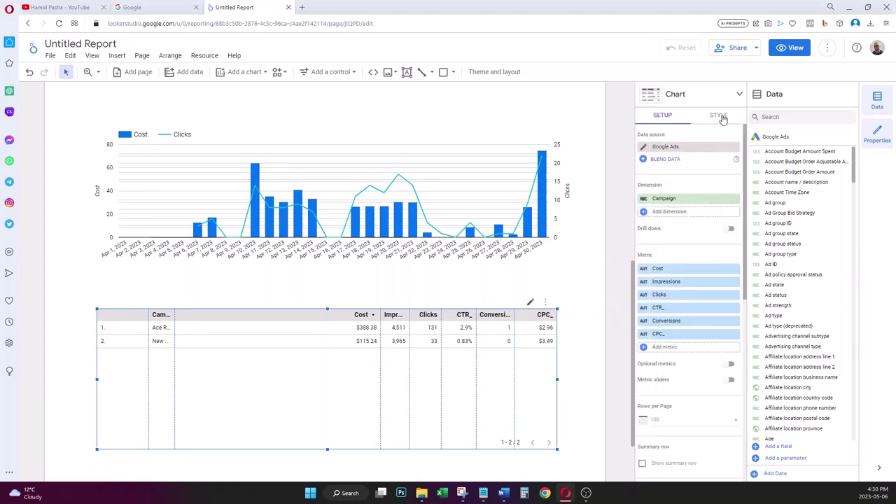
left_click(720, 116)
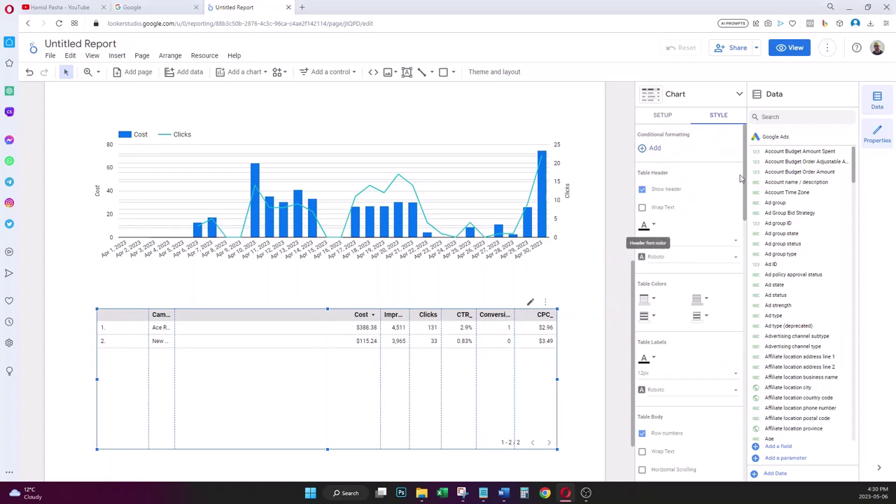
scroll(746, 187, "down", 1)
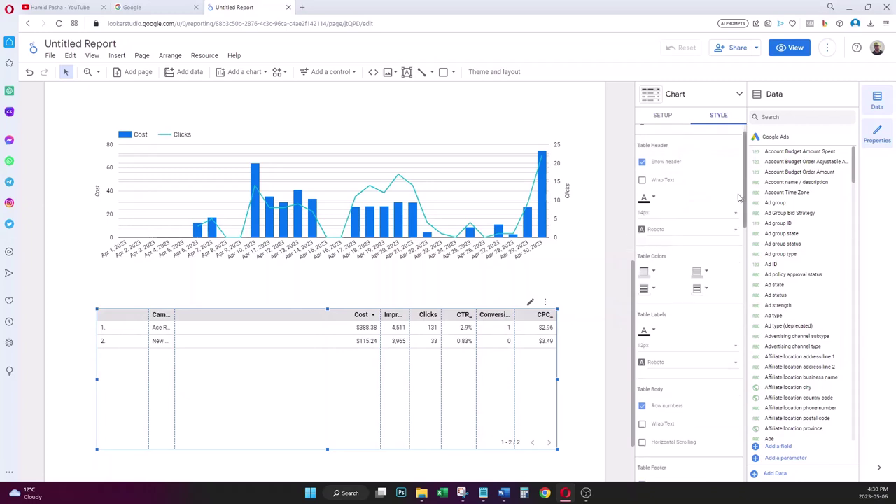
left_click(653, 275)
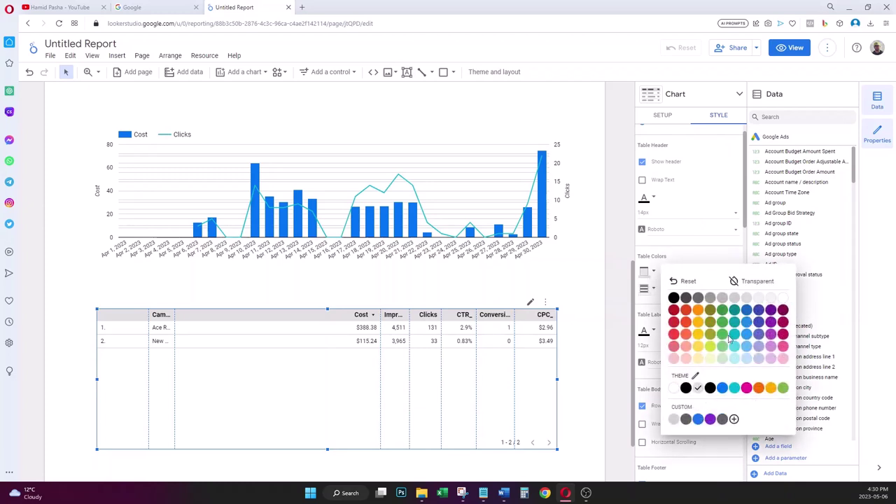
left_click(748, 313)
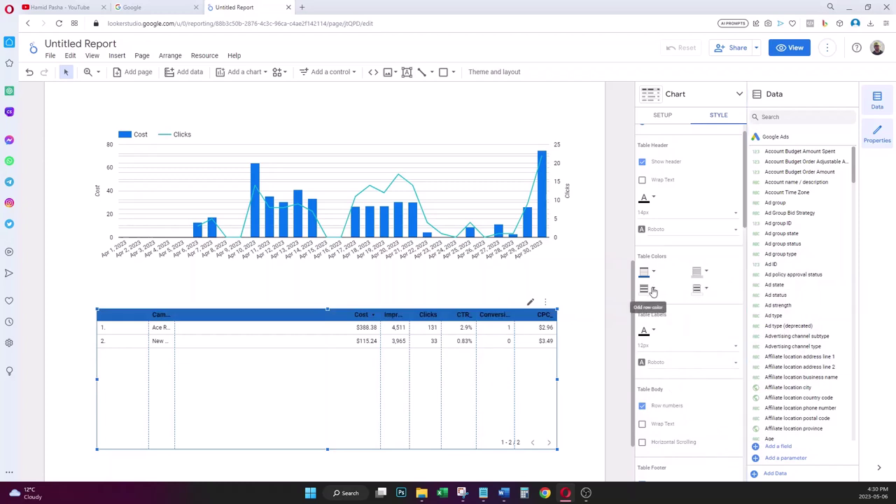
left_click(653, 201)
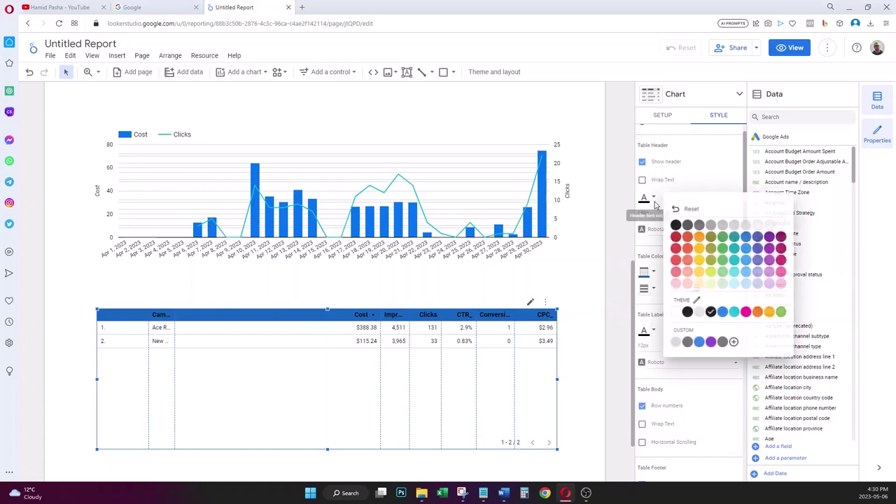
left_click(674, 321)
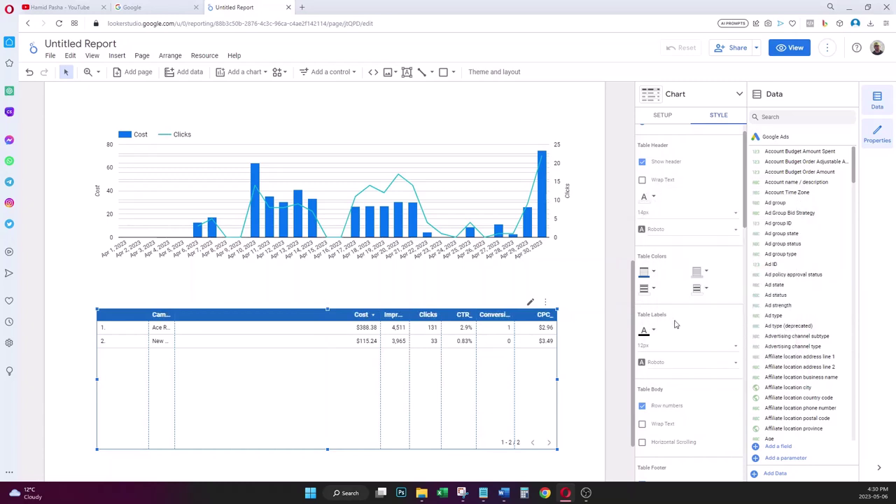
scroll(692, 346, "down", 1)
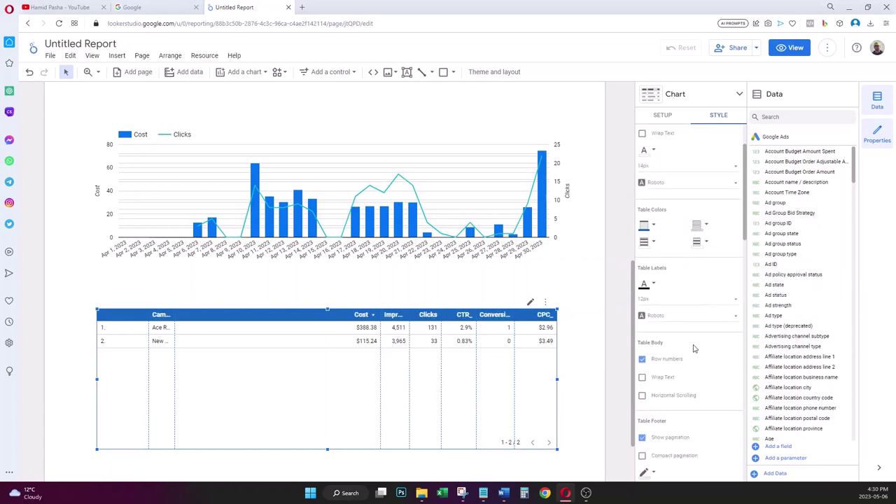
- Turn off row numbers, widen the Campaign column, and narrow Cost, Impressions and Clicks
left_click(642, 361)
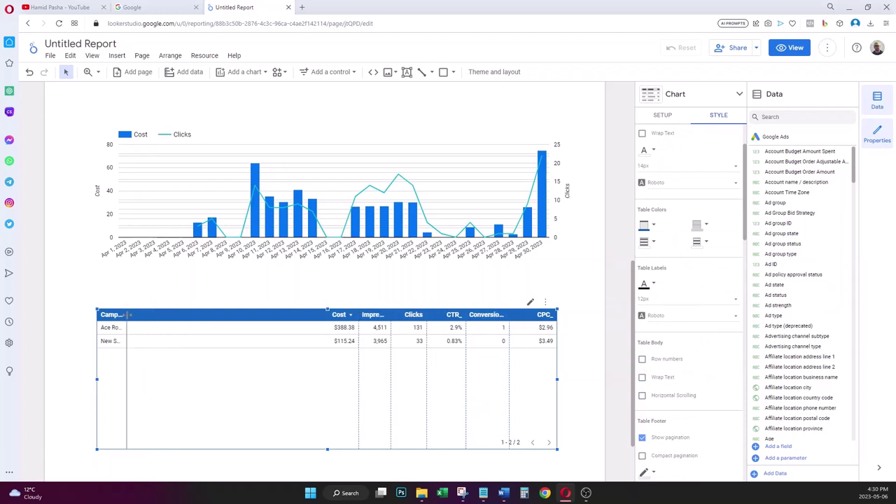
left_click_drag(126, 314, 201, 314)
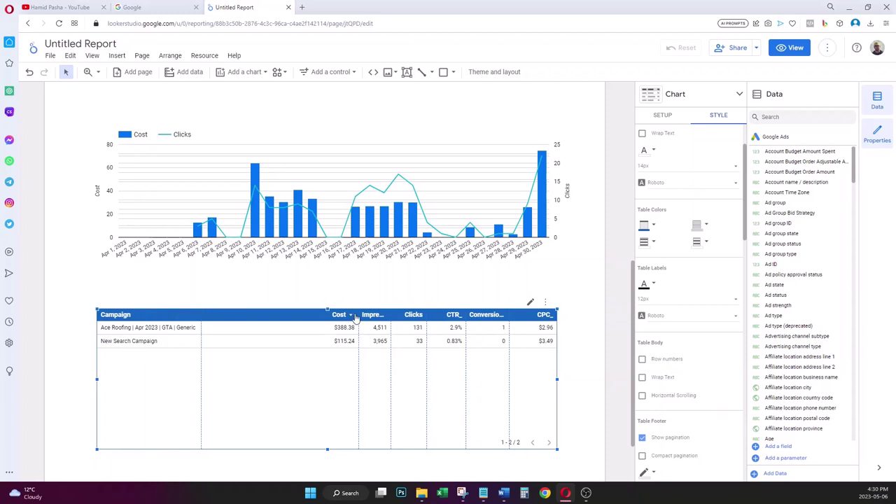
left_click_drag(357, 315, 274, 316)
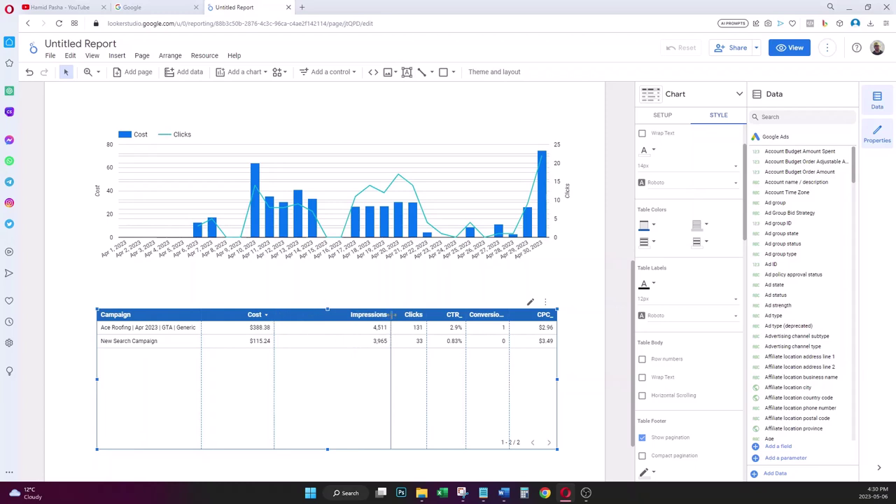
left_click_drag(393, 314, 343, 314)
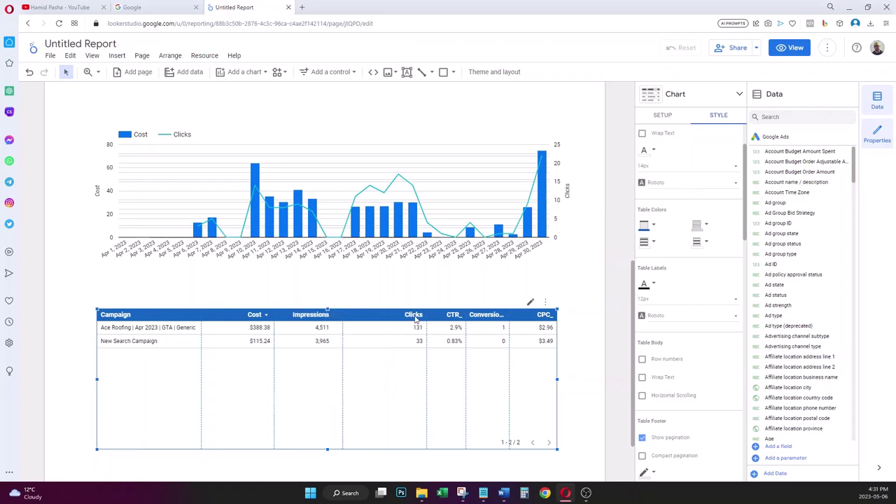
left_click_drag(427, 315, 397, 315)
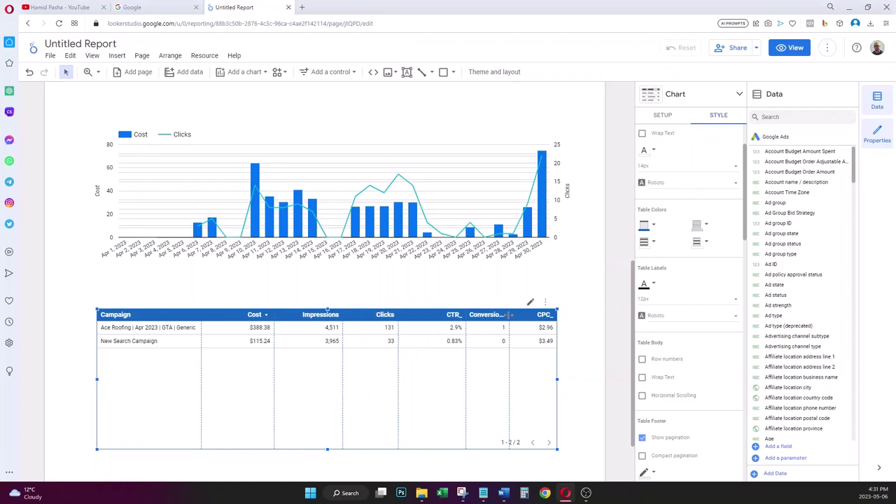
left_click_drag(509, 315, 457, 315)
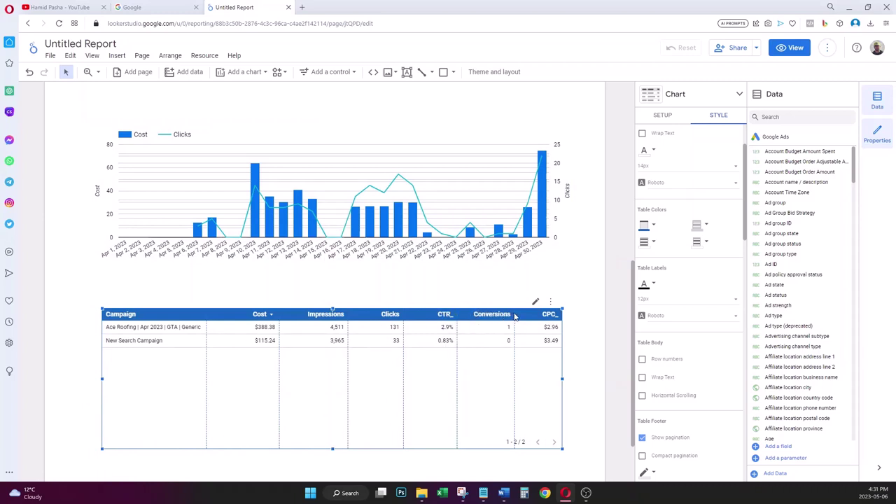
- Center-align the Campaign column and the Cost values
scroll(686, 335, "down", 5)
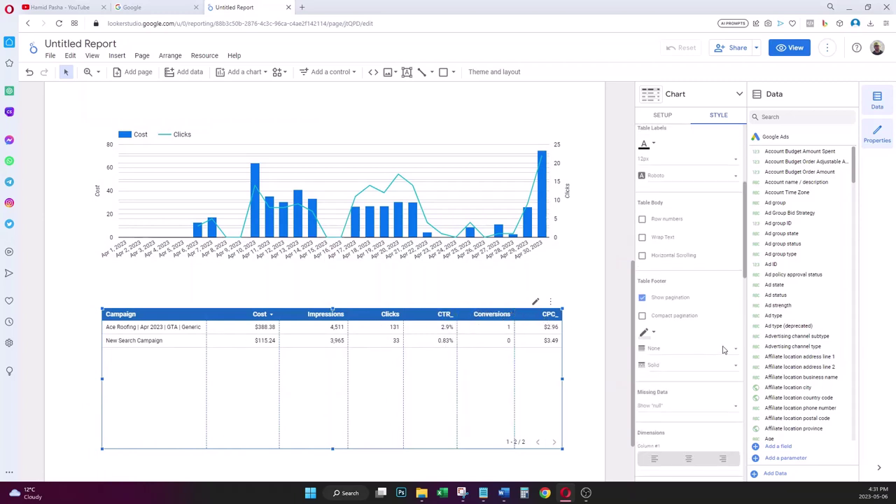
scroll(721, 343, "down", 2)
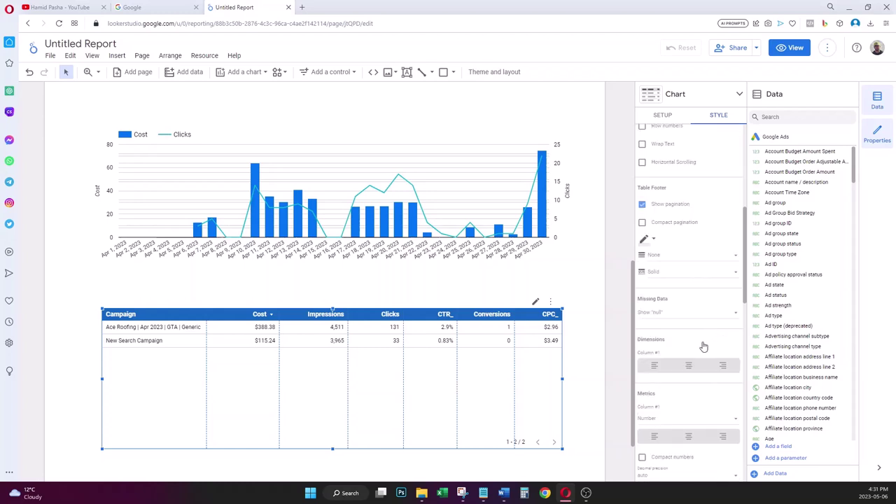
scroll(700, 354, "down", 2)
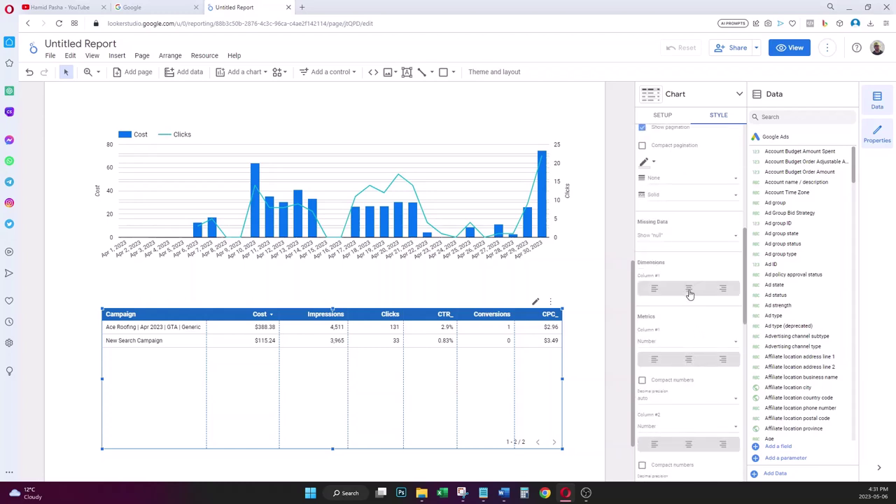
scroll(690, 294, "down", 1)
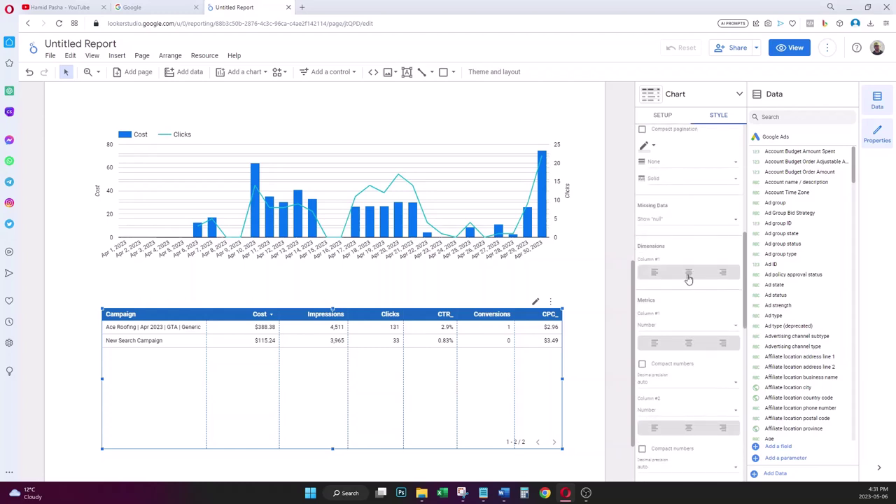
left_click(688, 273)
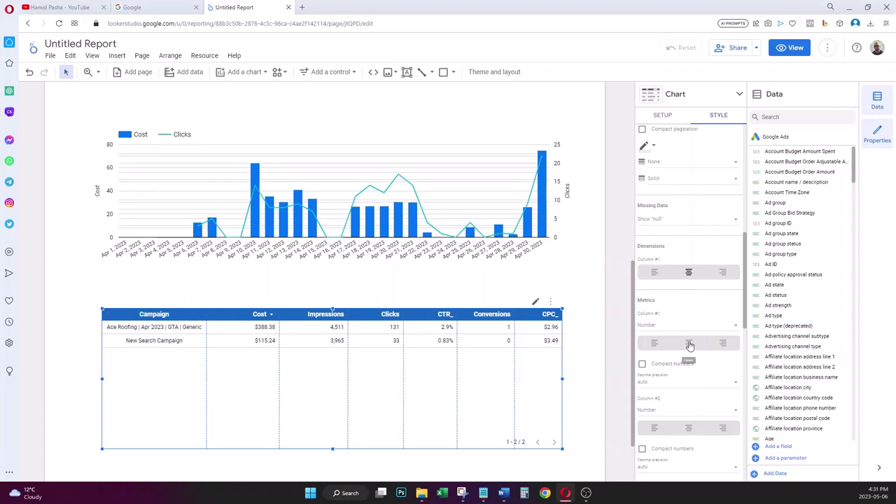
left_click(689, 343)
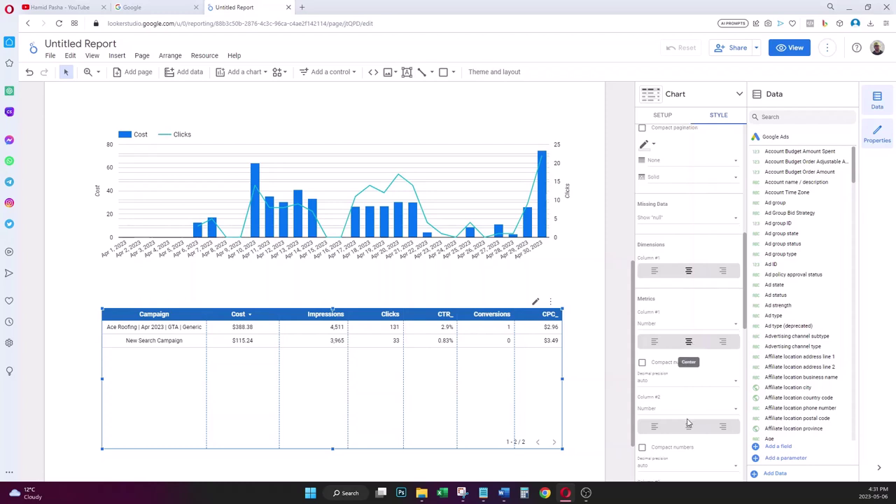
- Center-align the Clicks and Conversions values
scroll(690, 364, "down", 3)
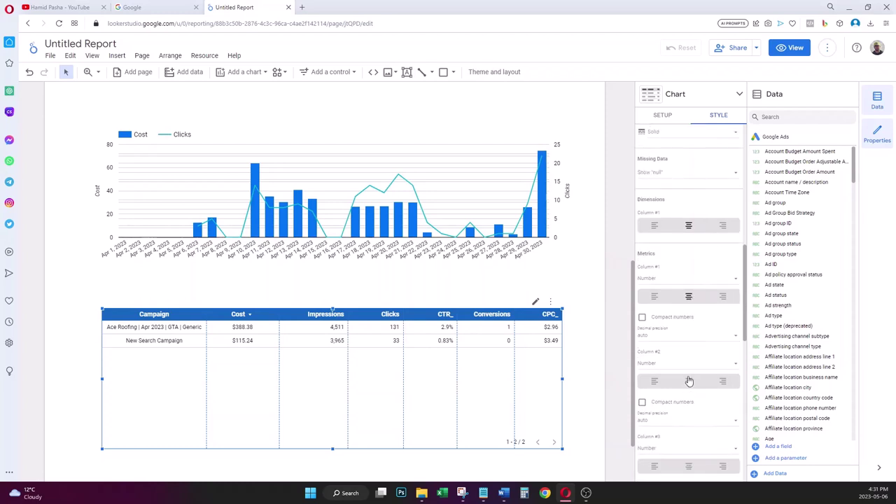
scroll(688, 375, "down", 1)
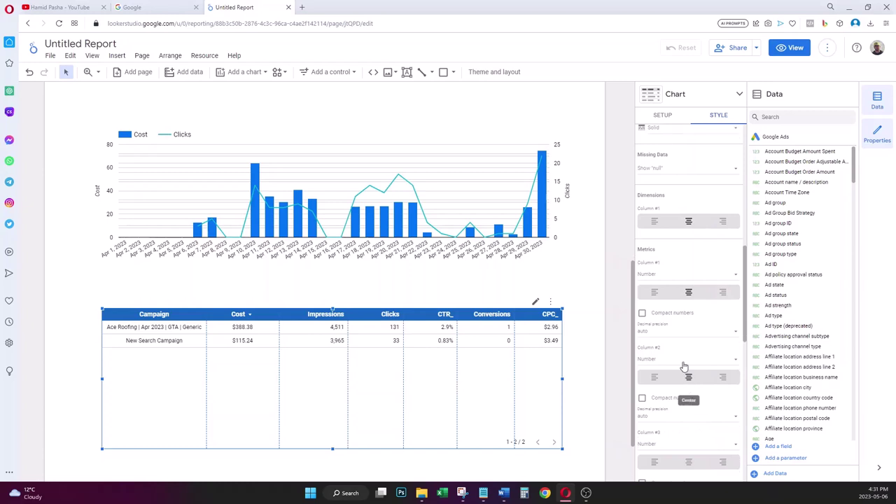
scroll(685, 361, "down", 5)
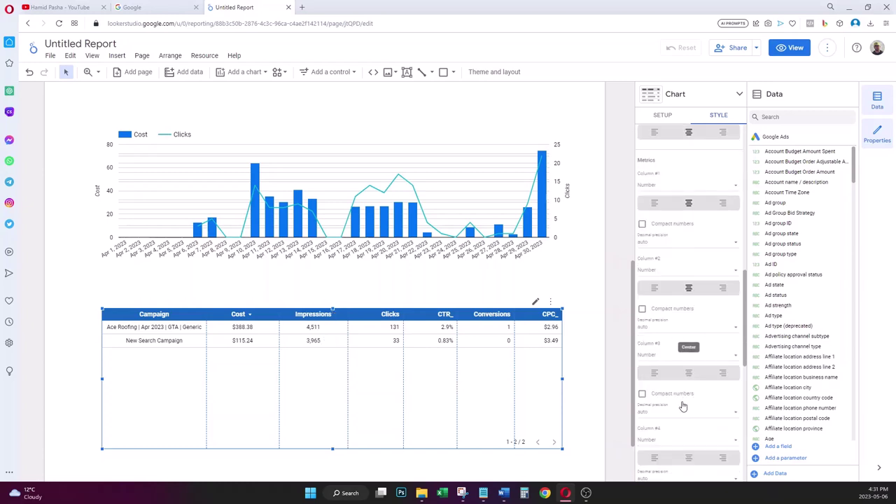
left_click(689, 374)
scroll(695, 344, "down", 5)
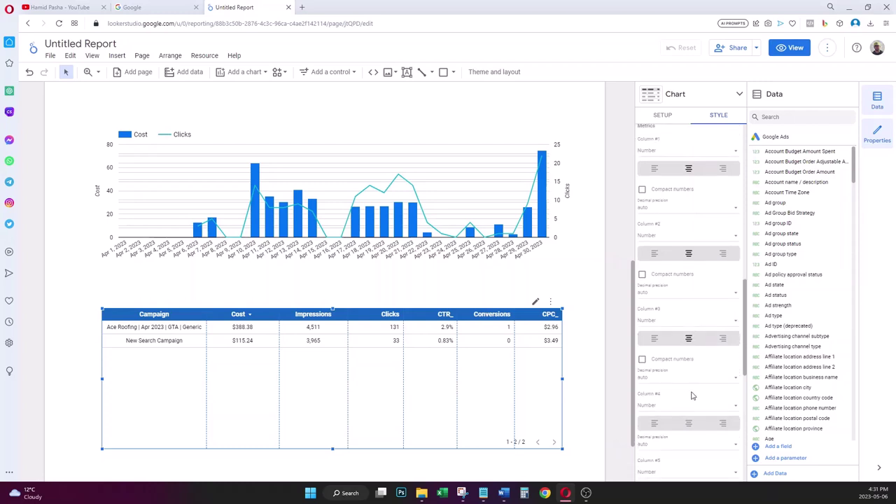
scroll(691, 396, "down", 5)
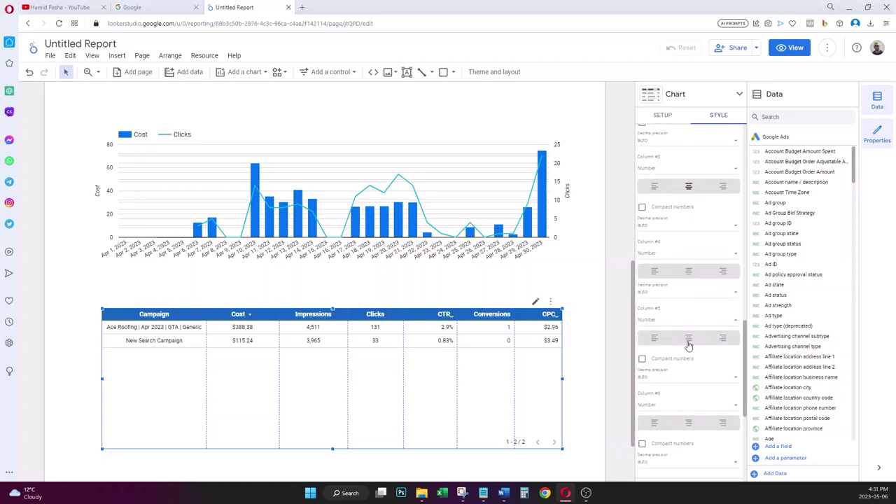
left_click(688, 341)
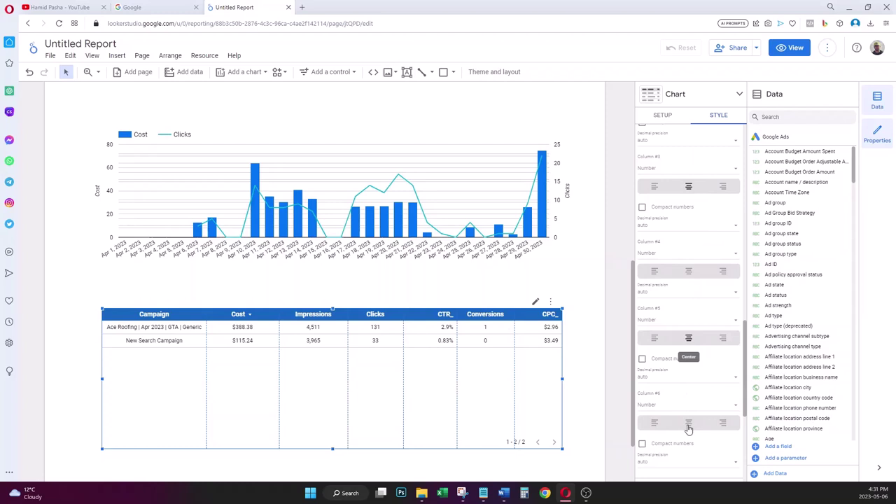
scroll(746, 387, "down", 1)
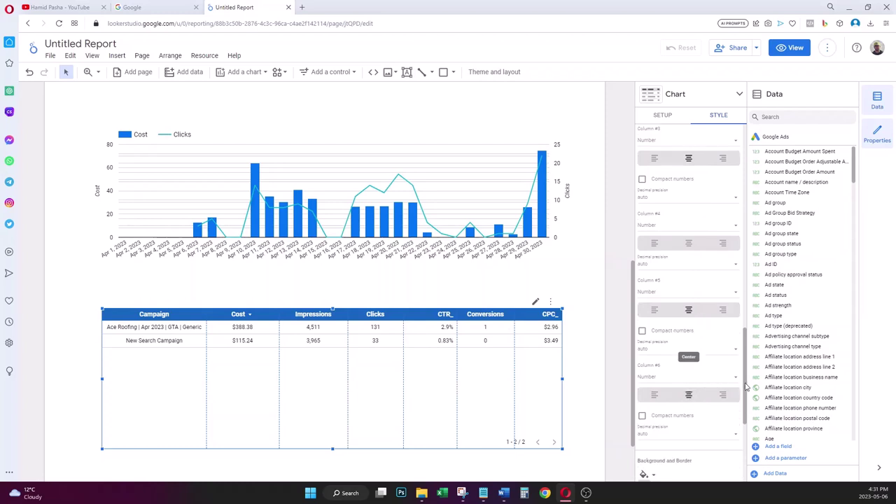
scroll(716, 380, "down", 6)
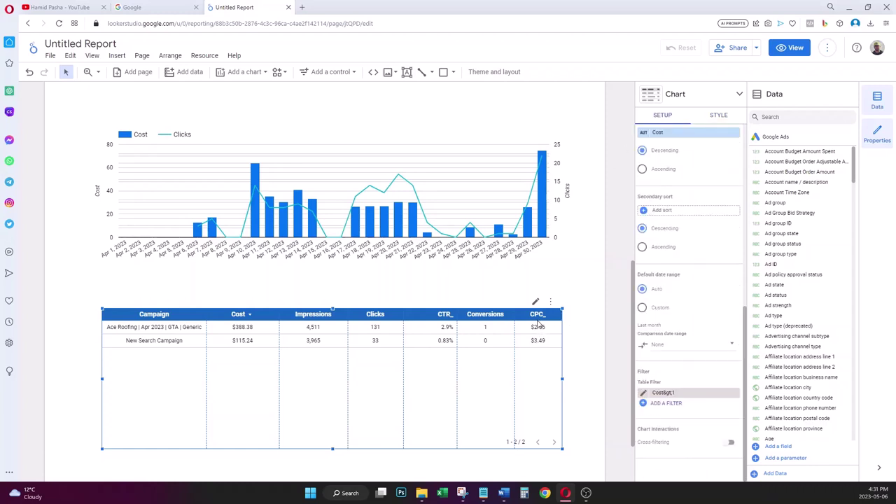
- Sort the table by CPC and rename the CPC_ metric to CPC
left_click(537, 316)
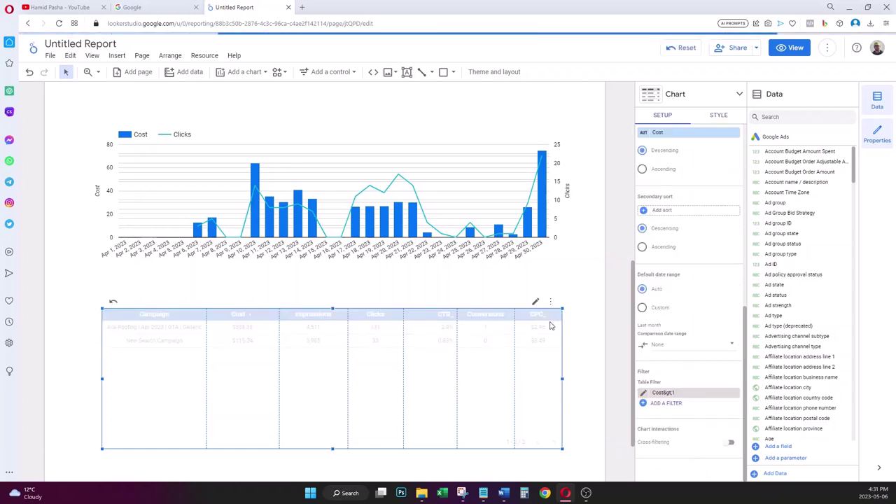
scroll(705, 204, "up", 5)
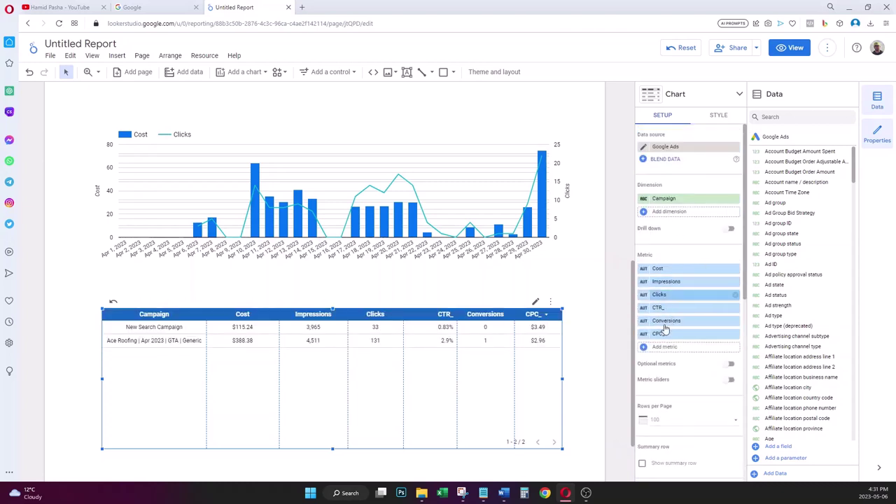
left_click(641, 335)
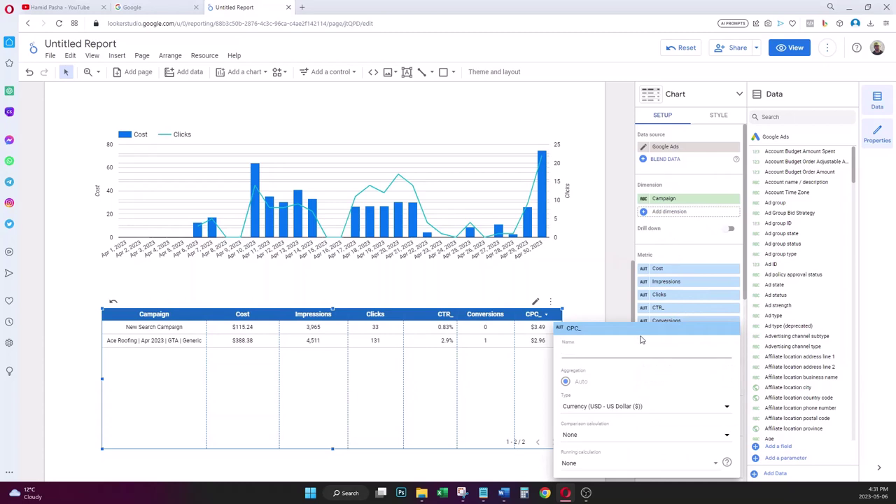
left_click(615, 349)
type("CPC")
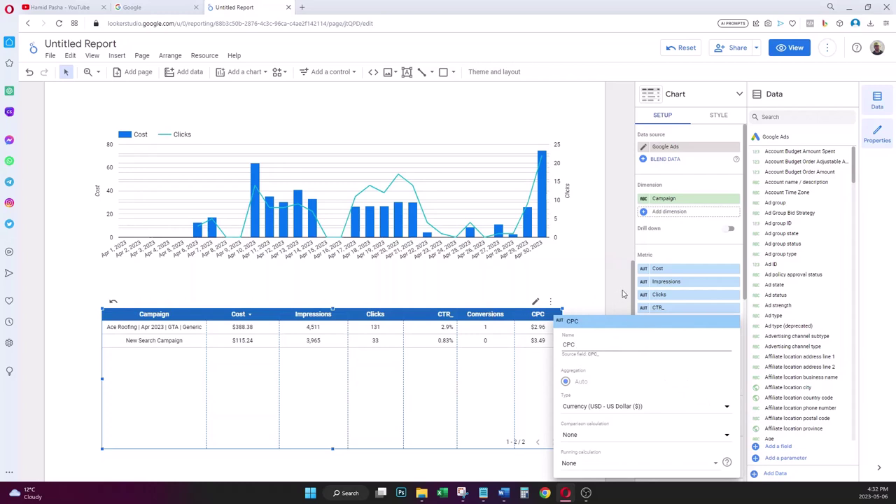
left_click(643, 312)
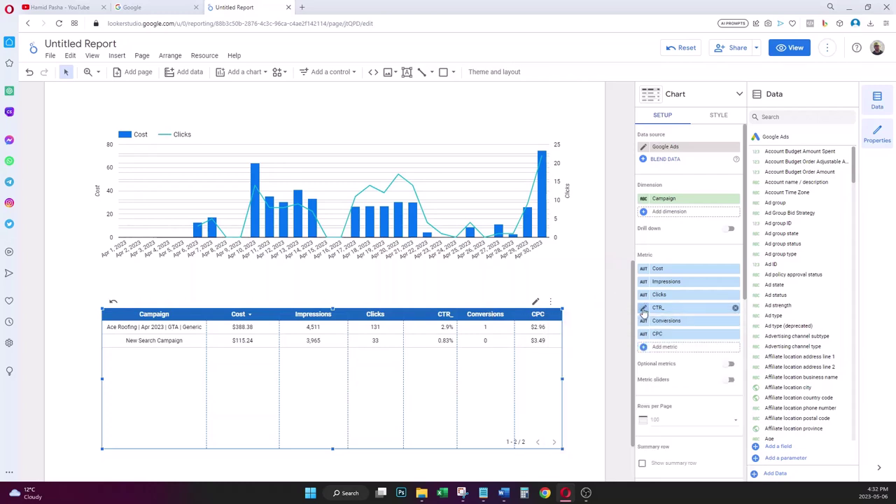
- Rename the CTR_ metric to CTR and shorten the table to fit its rows
left_click(651, 308)
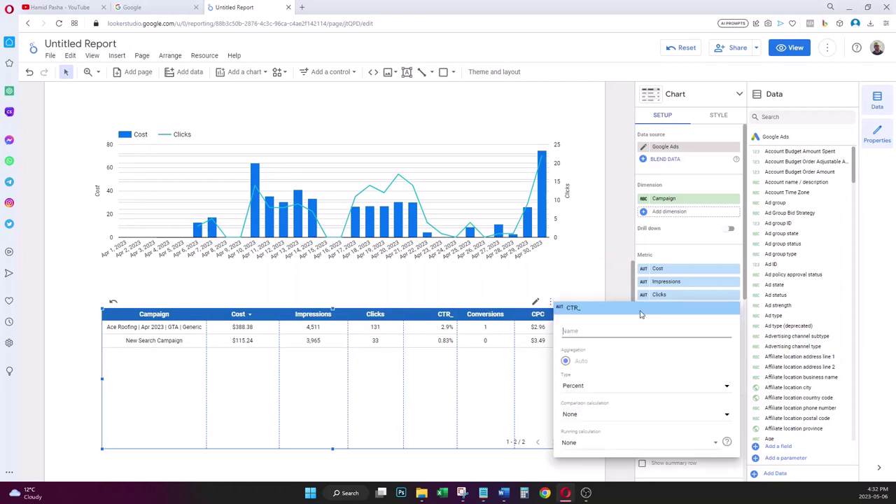
left_click(589, 332)
type("CTR")
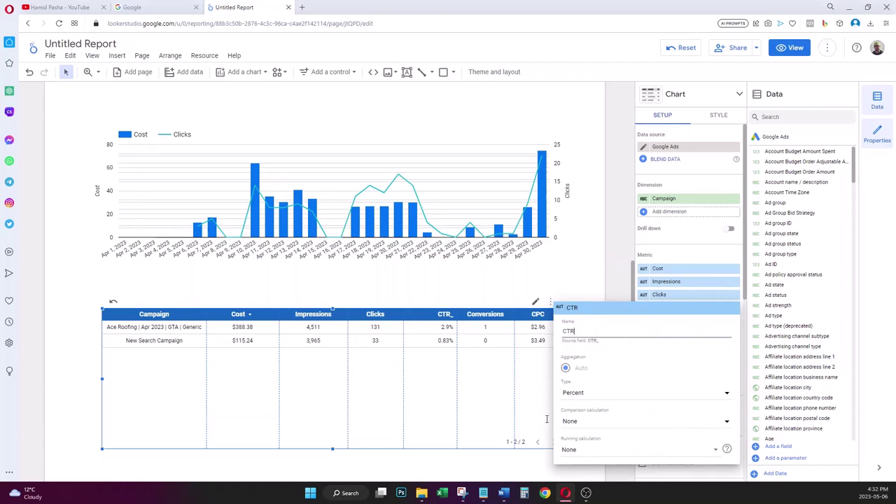
left_click(406, 388)
left_click_drag(333, 448, 344, 376)
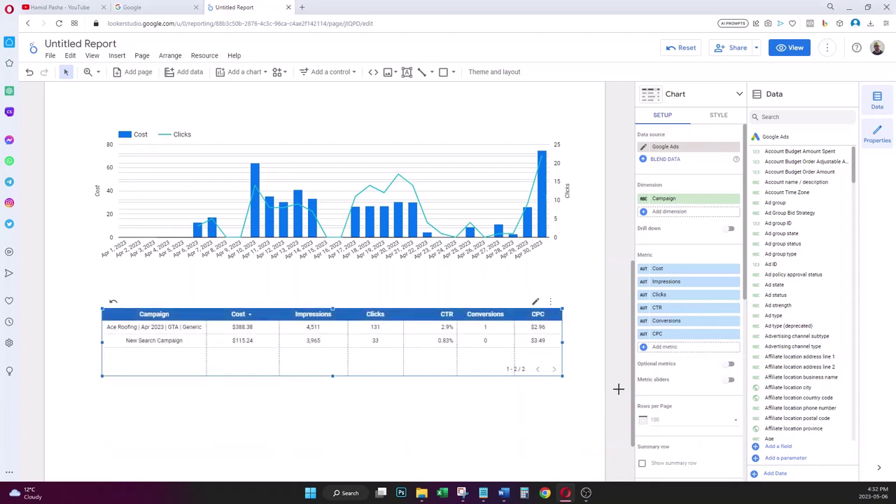
left_click(618, 389)
scroll(538, 364, "down", 1)
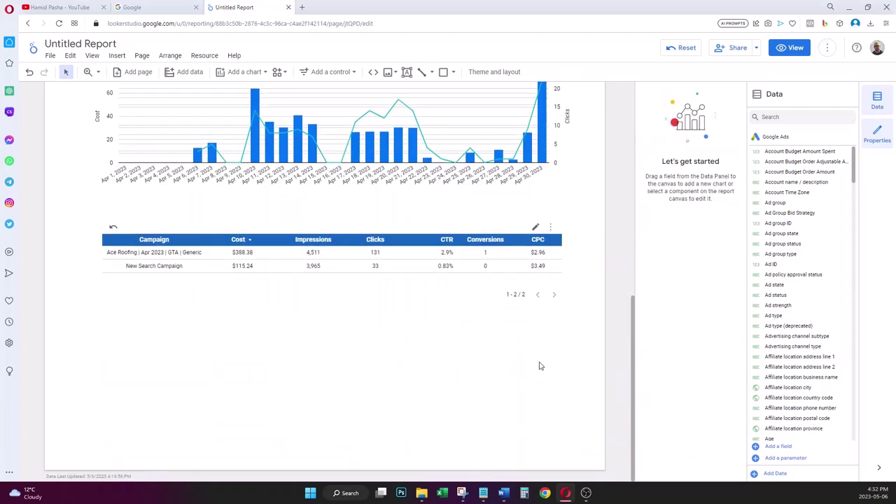
left_click(513, 280)
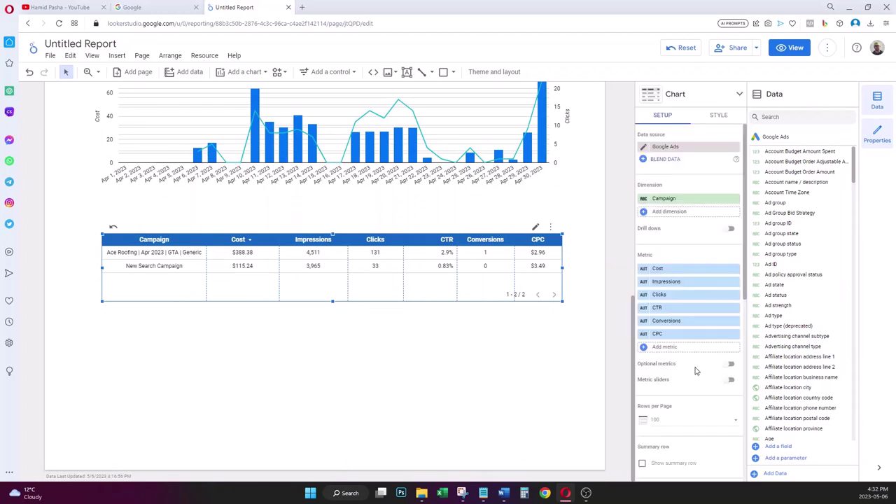
left_click_drag(745, 202, 744, 230)
scroll(685, 324, "down", 3)
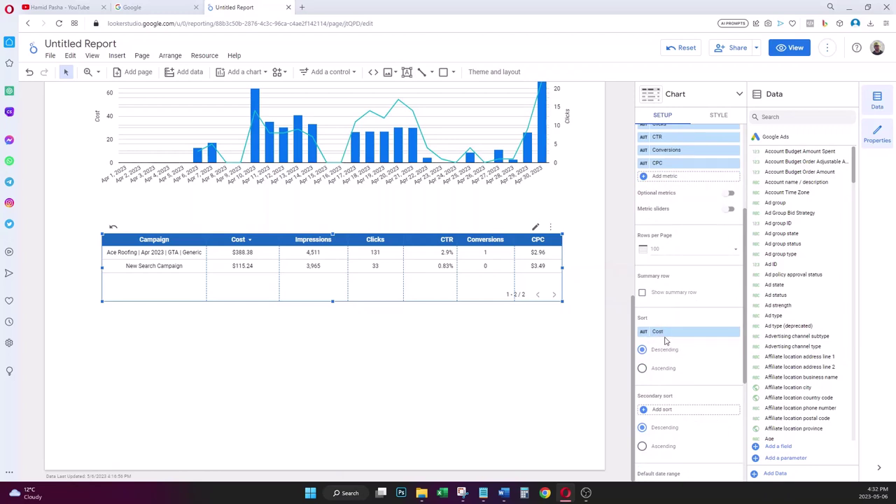
left_click(661, 333)
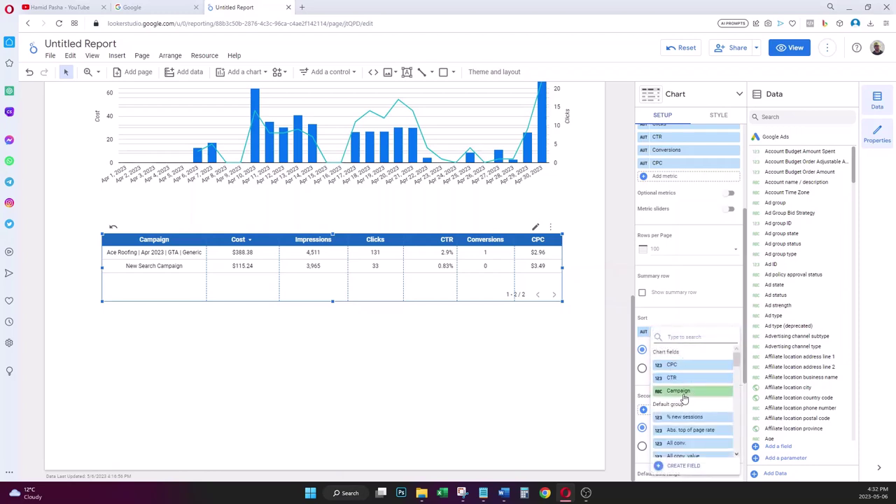
left_click(620, 363)
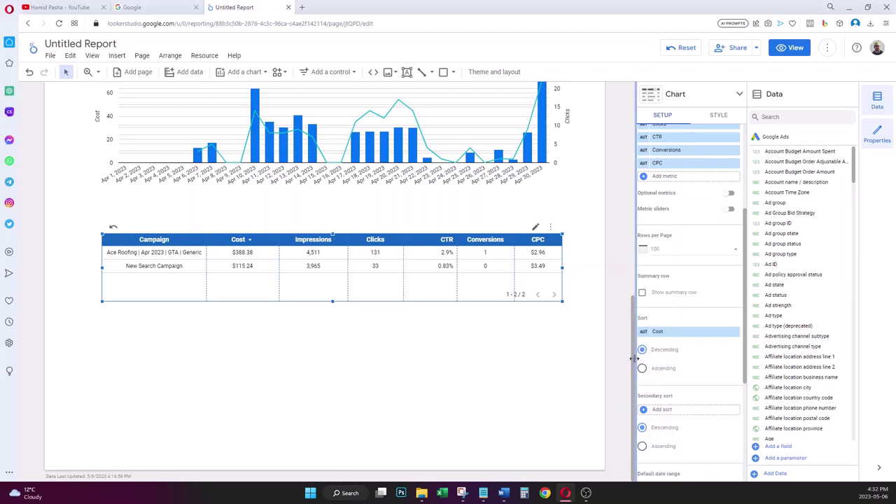
left_click_drag(633, 361, 625, 160)
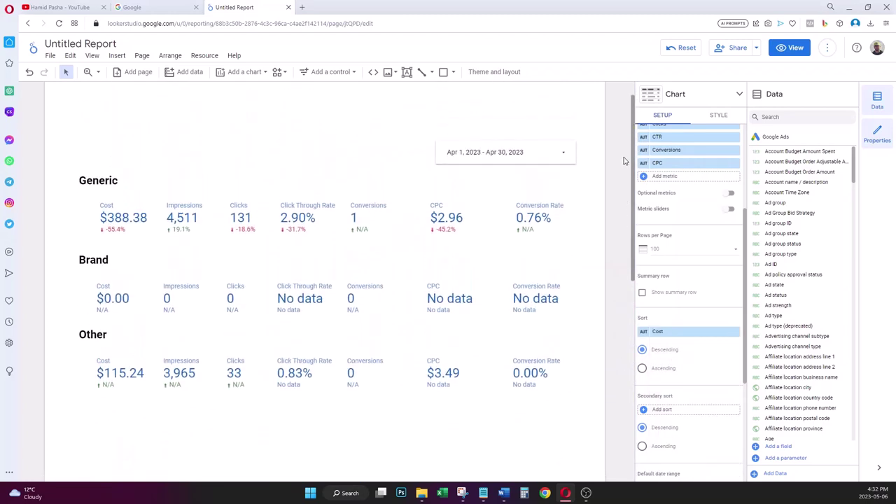
- Insert a rectangle spanning the area below the Other scorecard row
left_click(618, 261)
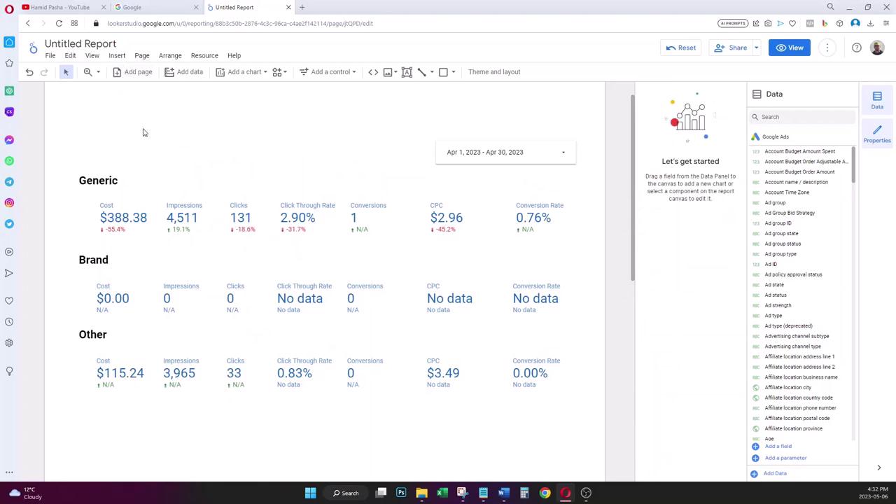
left_click(117, 214)
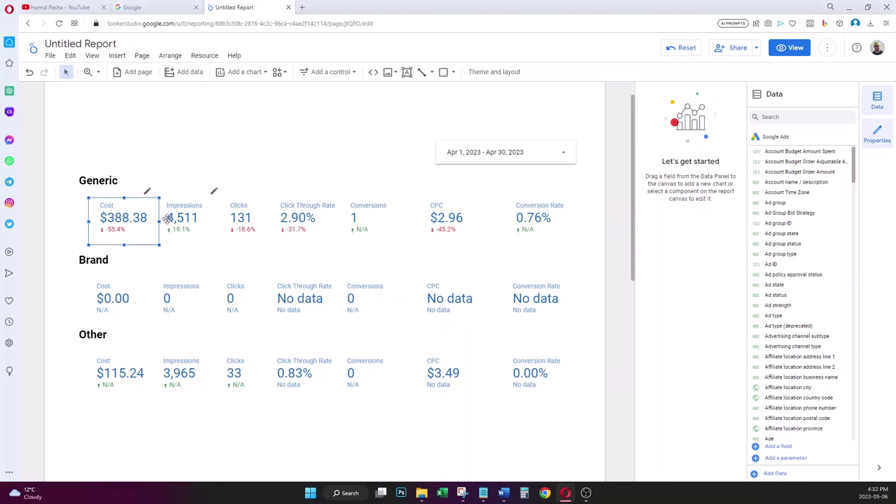
left_click(238, 219)
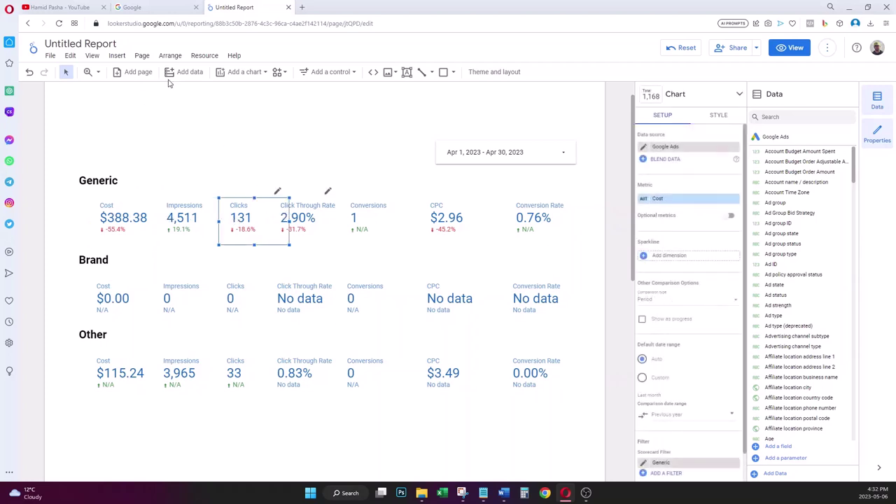
left_click(117, 56)
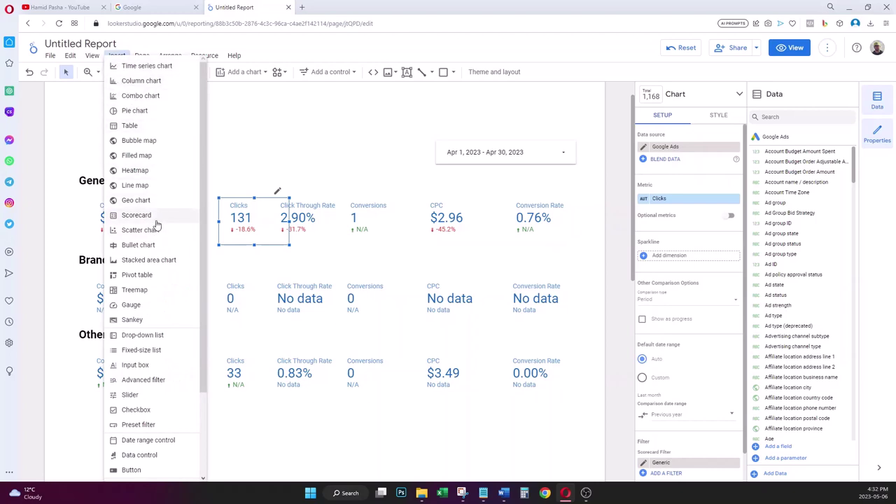
scroll(156, 224, "down", 3)
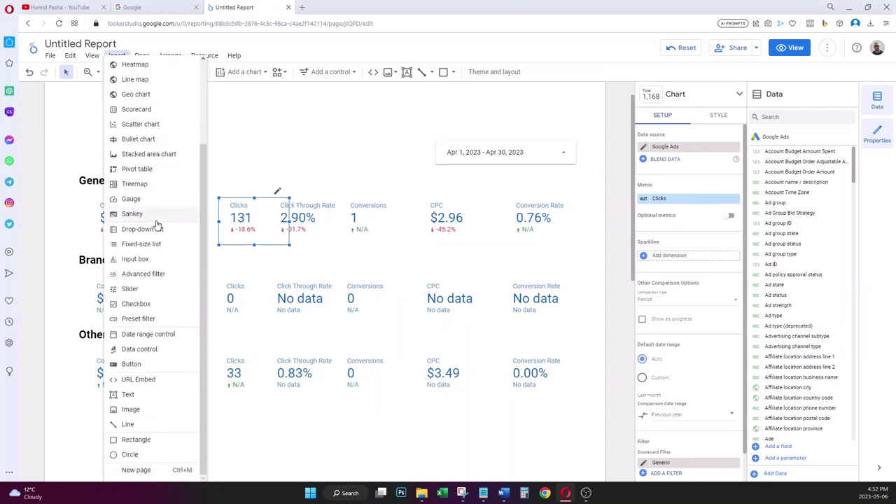
left_click(152, 442)
left_click_drag(84, 413, 576, 481)
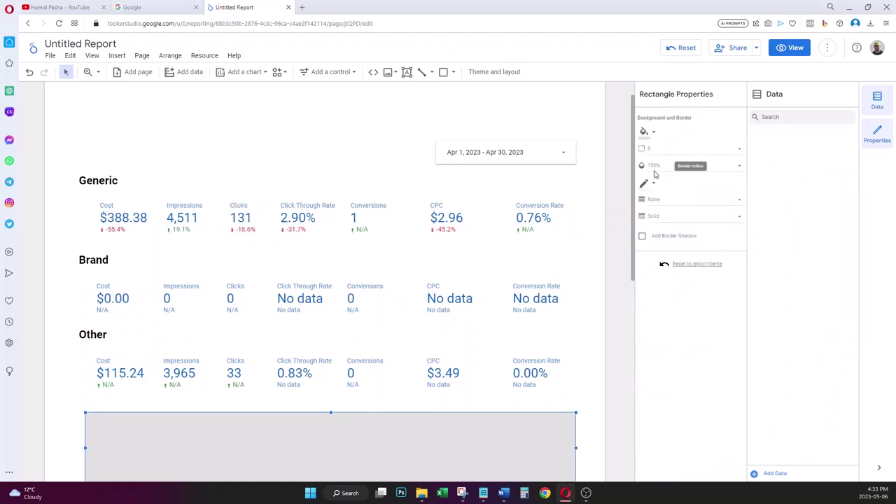
- Give the rectangle a white fill and a dark border
left_click(645, 133)
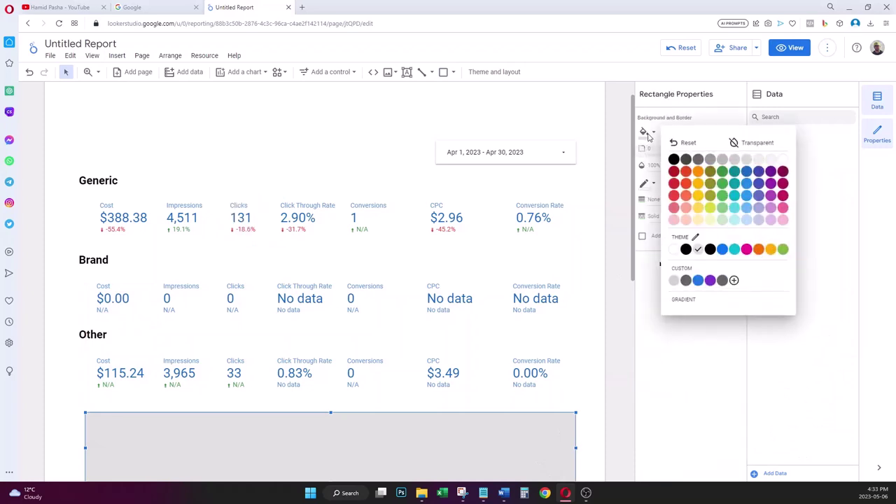
left_click(674, 251)
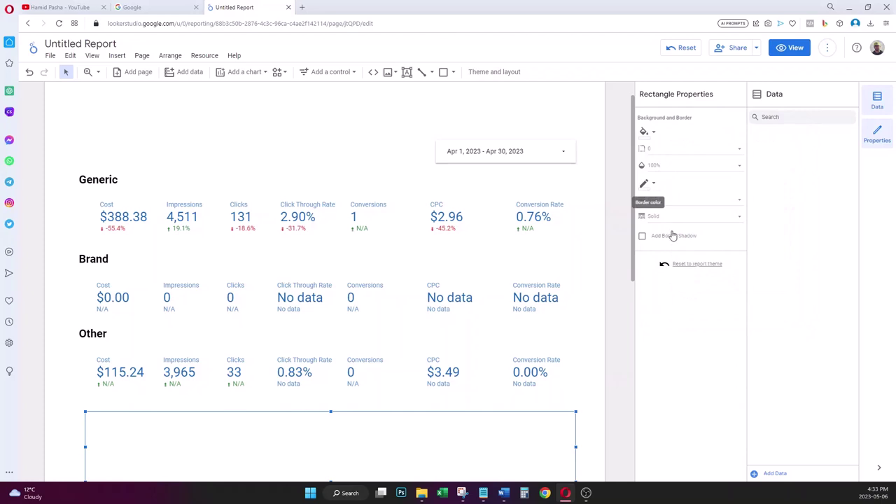
left_click(653, 187)
left_click(674, 211)
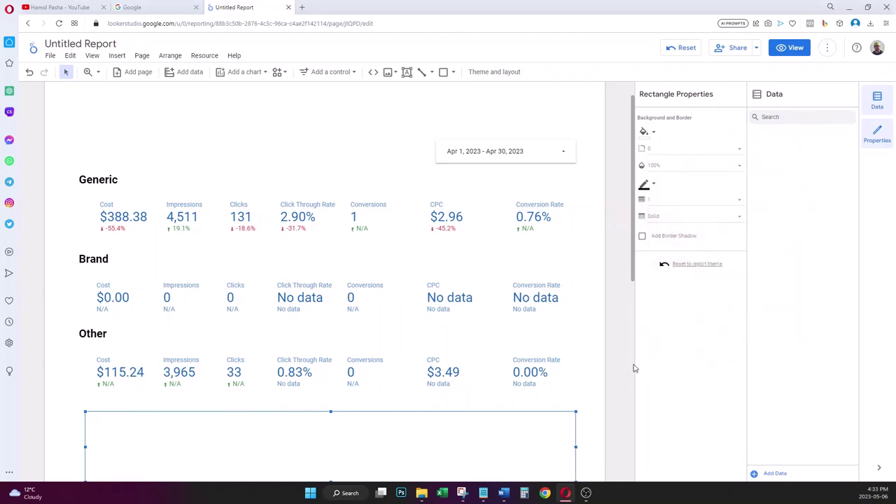
left_click(611, 300)
scroll(610, 300, "down", 1)
scroll(219, 349, "down", 2)
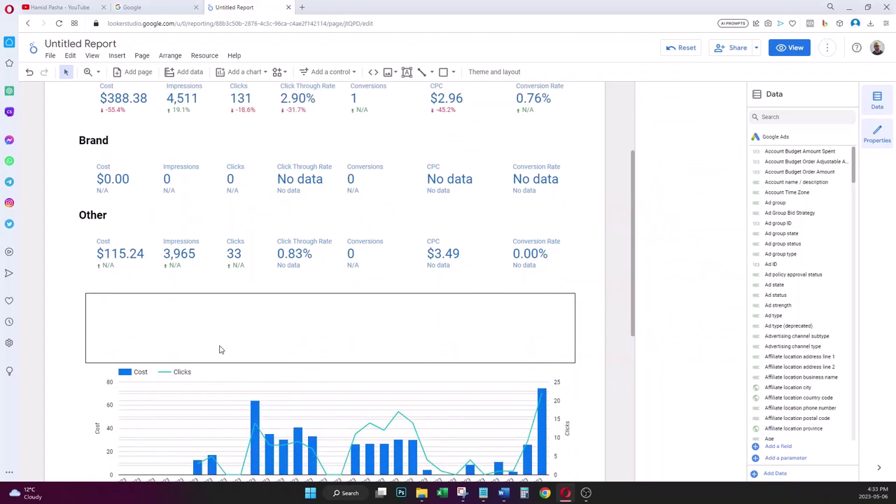
- Select the bordered rectangle above the Cost/Clicks chart and delete it
scroll(214, 302, "down", 1)
left_click(276, 252)
scroll(324, 266, "up", 2)
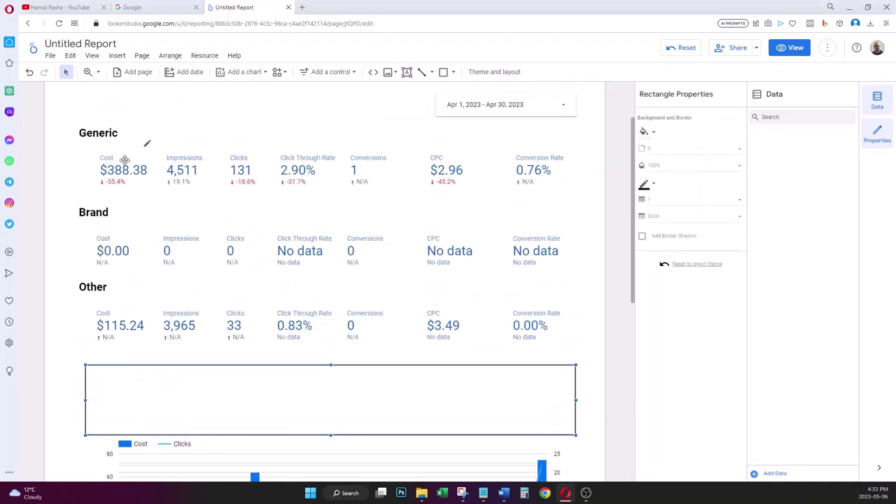
left_click(99, 135)
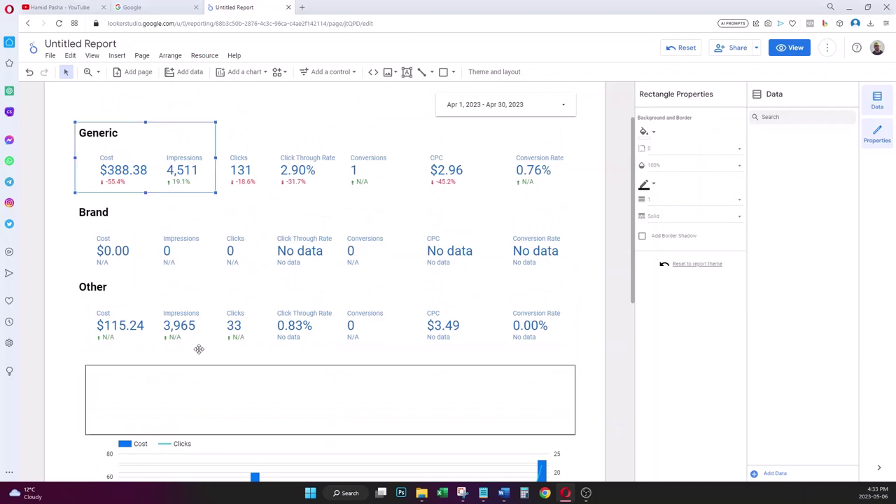
left_click(192, 374)
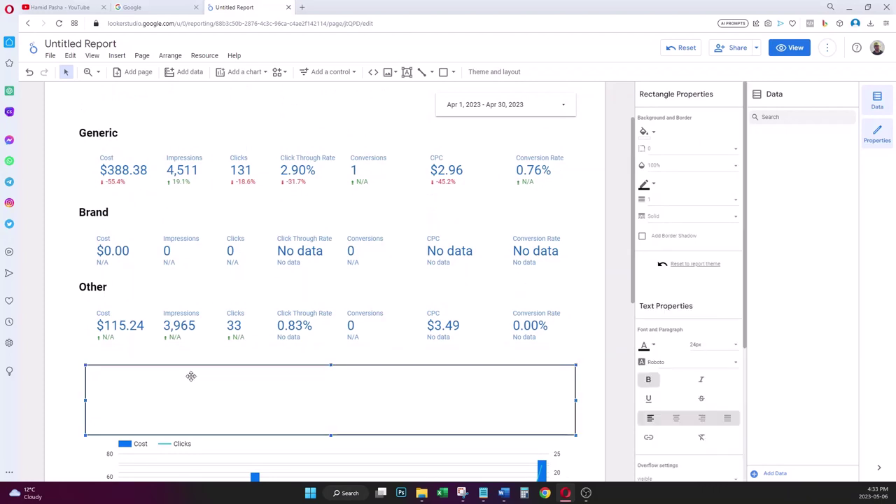
left_click(232, 378)
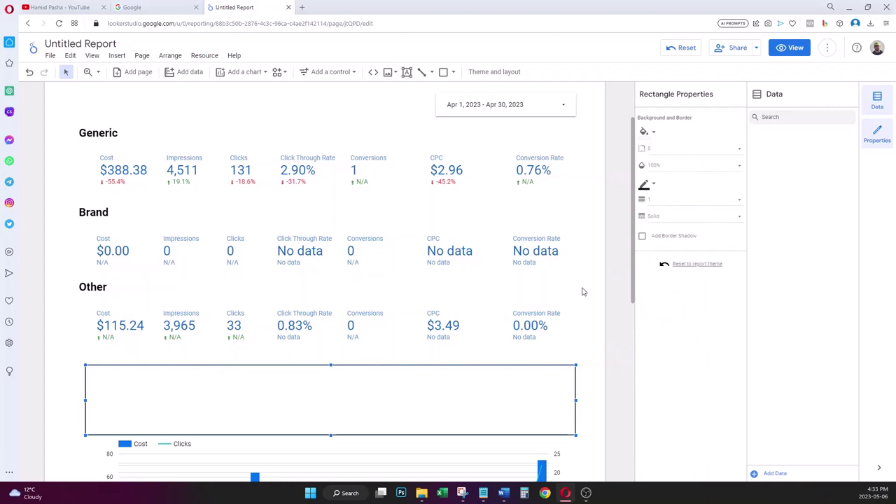
left_click(533, 335)
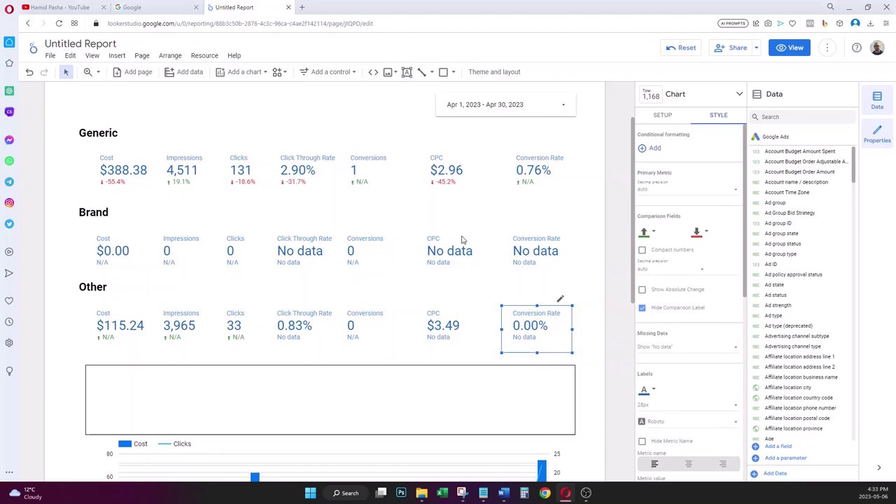
left_click(510, 381)
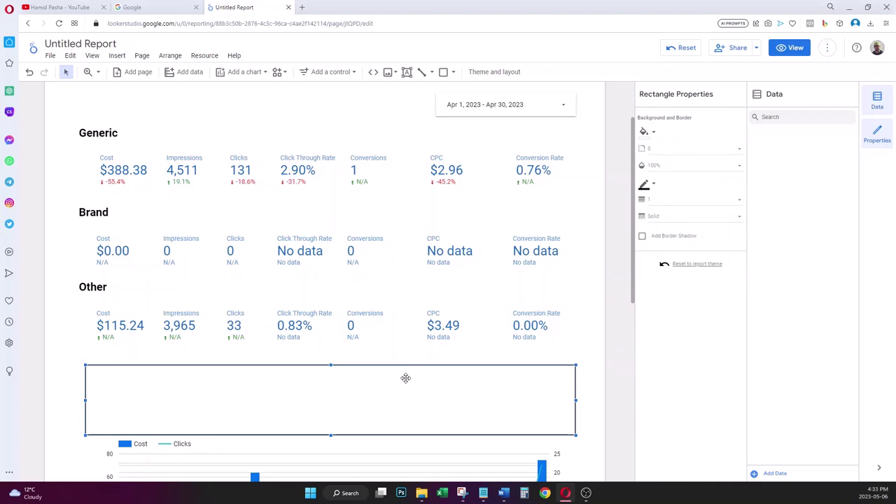
key("Delete")
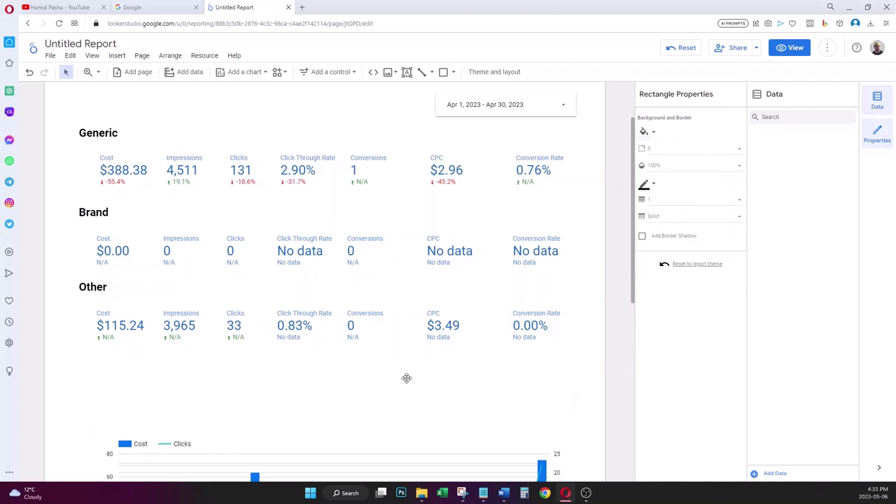
- Drag the campaign metrics table upward to sit closer under the chart
scroll(589, 353, "down", 5)
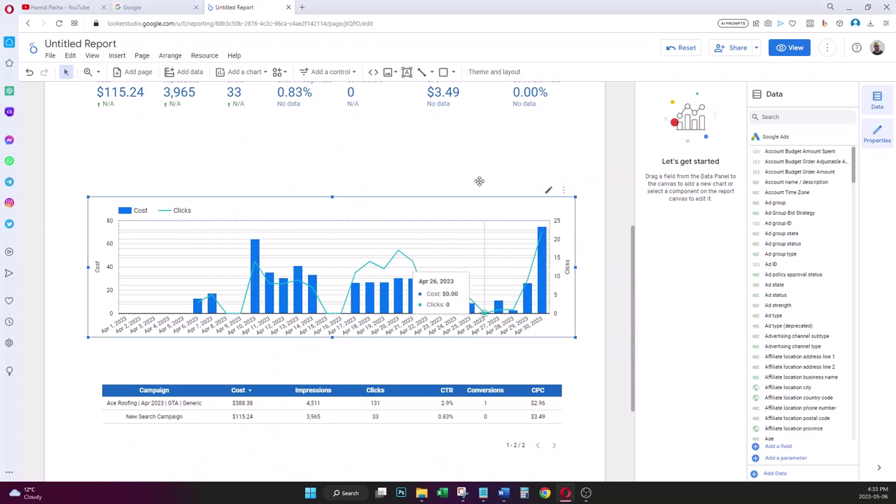
left_click(482, 190)
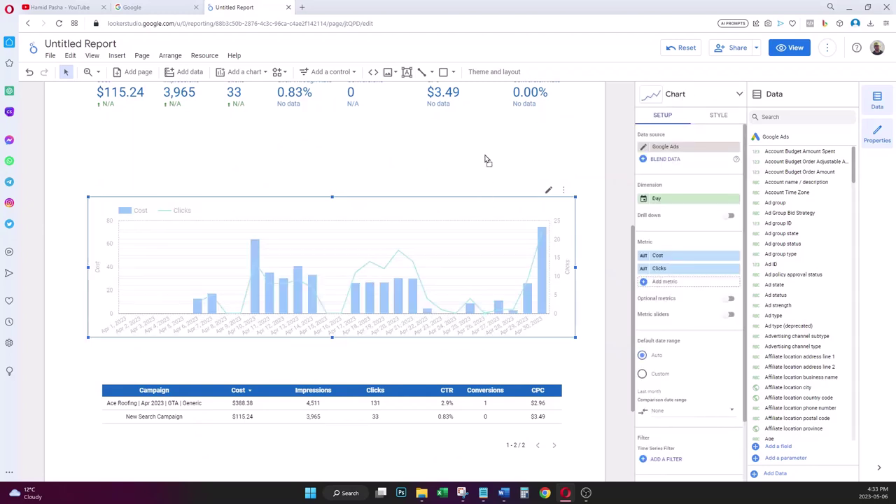
left_click(505, 399)
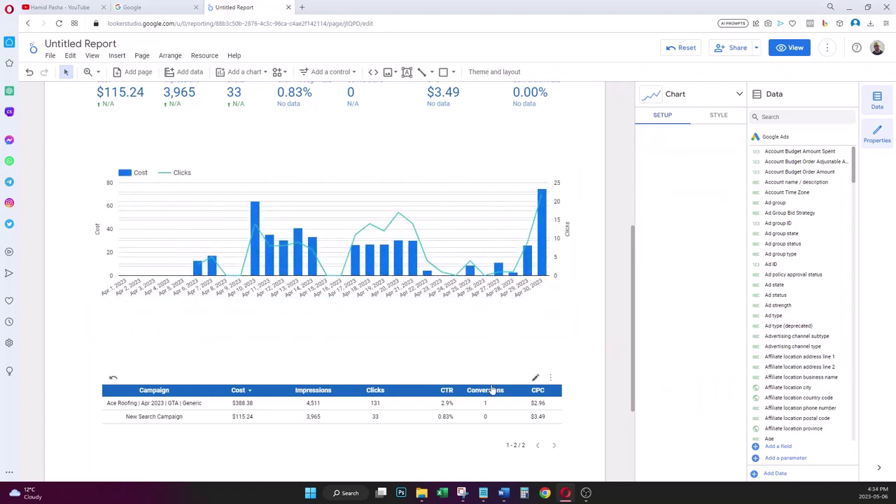
left_click(517, 403)
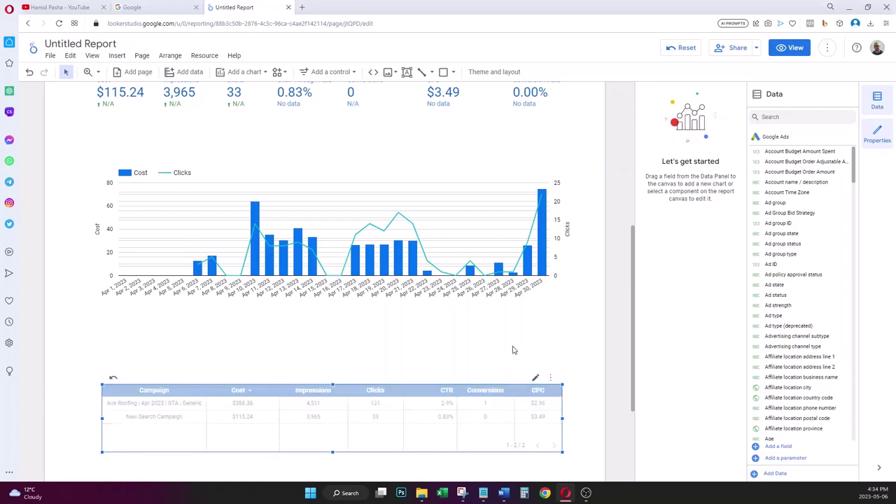
left_click_drag(512, 350, 530, 386)
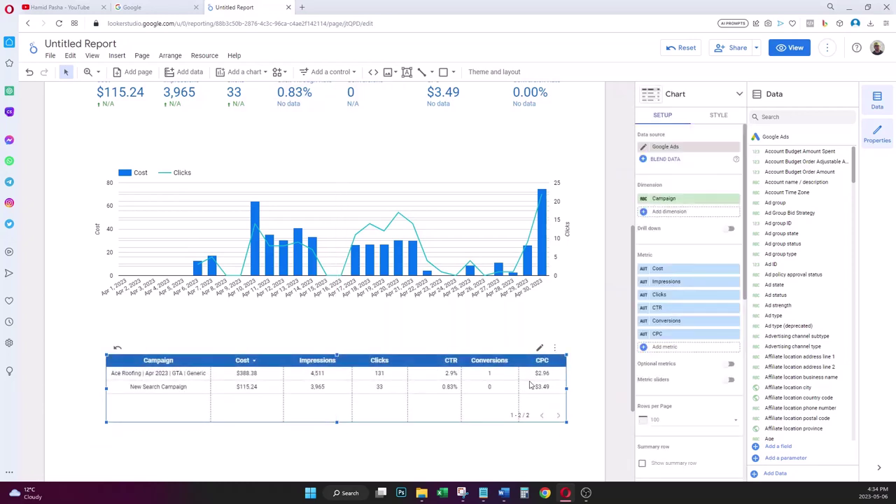
- Check the date range control's calendar, then deselect it on the empty canvas
scroll(632, 320, "down", 1)
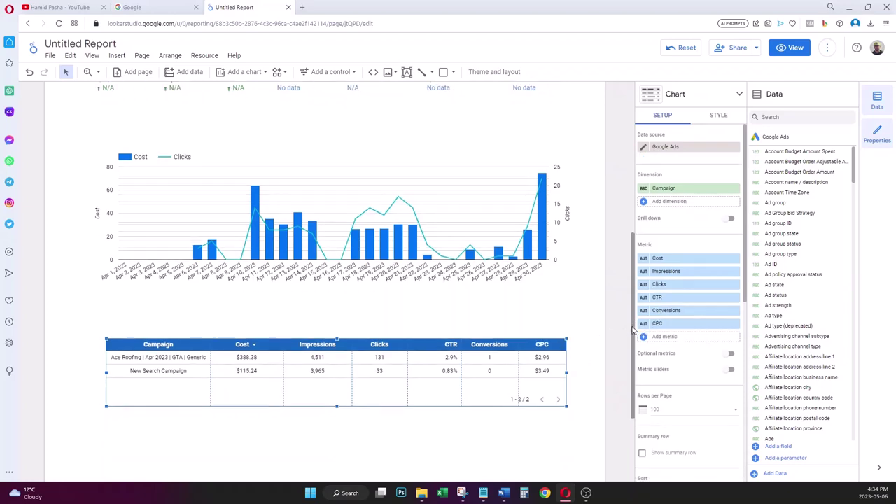
scroll(618, 265, "up", 3)
scroll(618, 264, "up", 3)
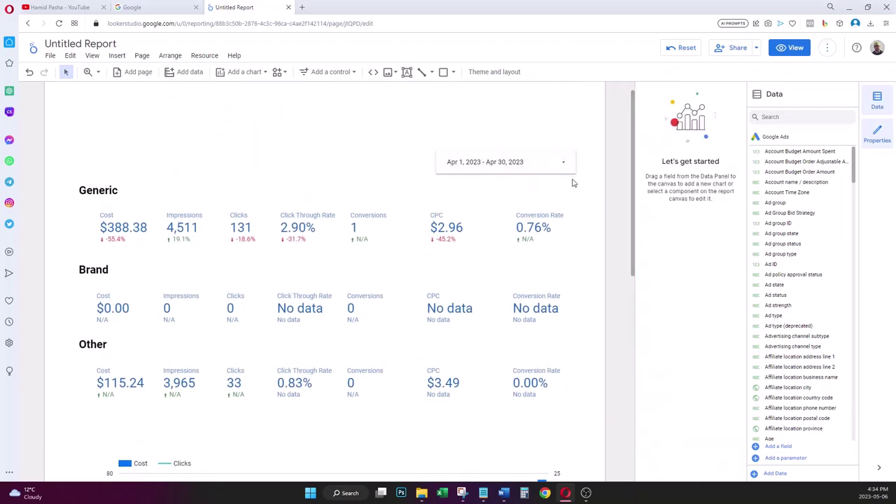
left_click(563, 173)
left_click(575, 176)
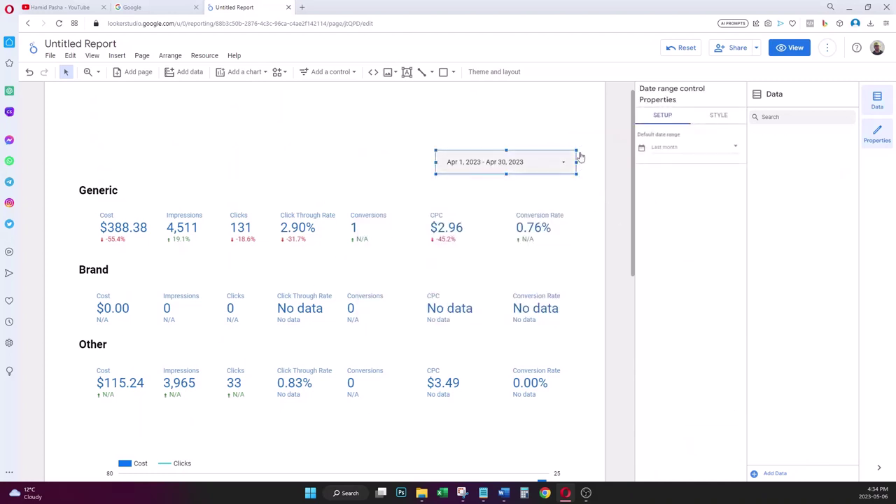
left_click_drag(636, 150, 649, 262)
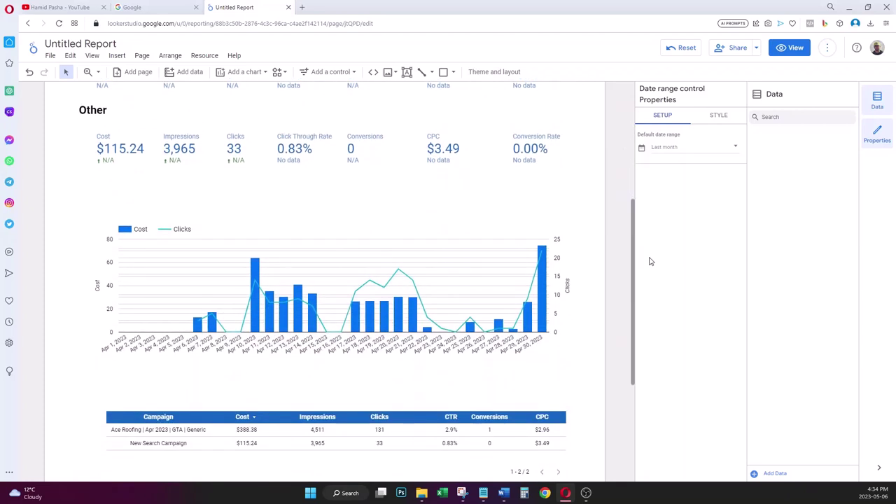
scroll(640, 225, "up", 4)
left_click(620, 221)
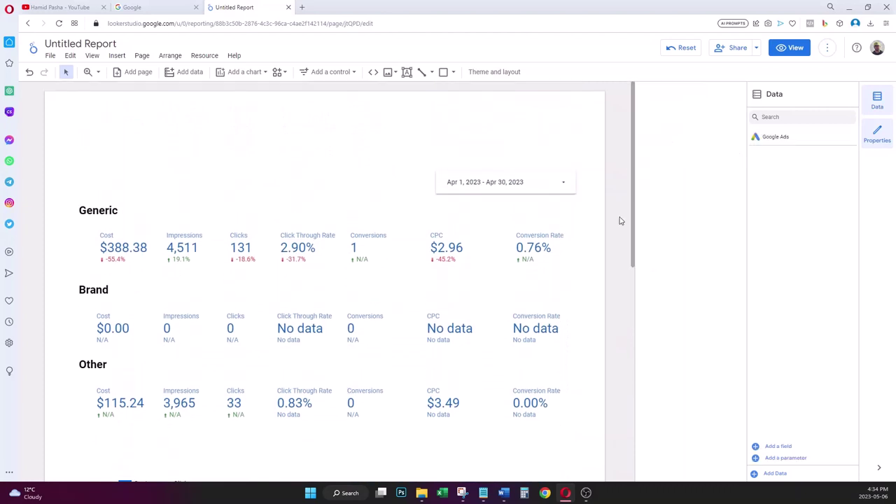
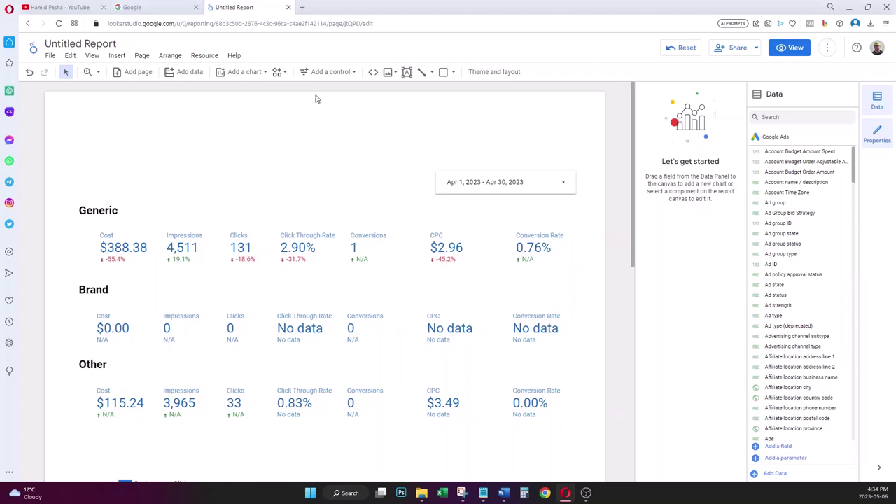
- Add a Day drop-down list control at the top-left of the page
left_click(349, 73)
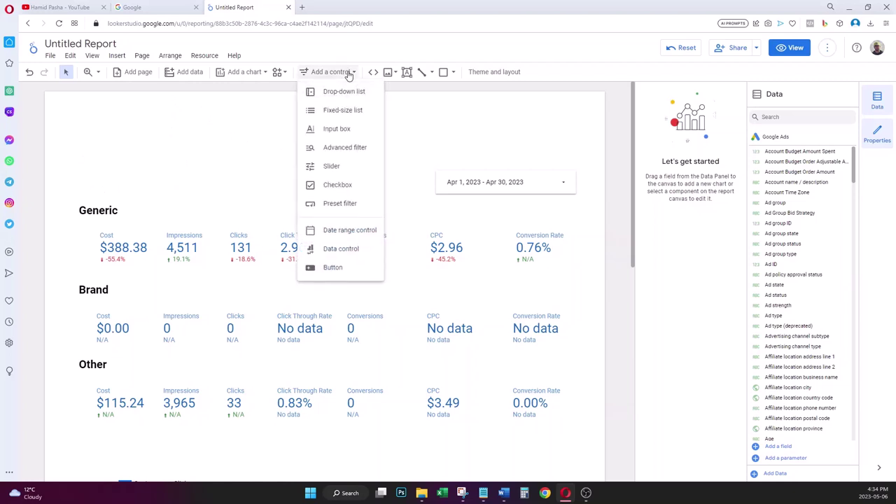
left_click(346, 91)
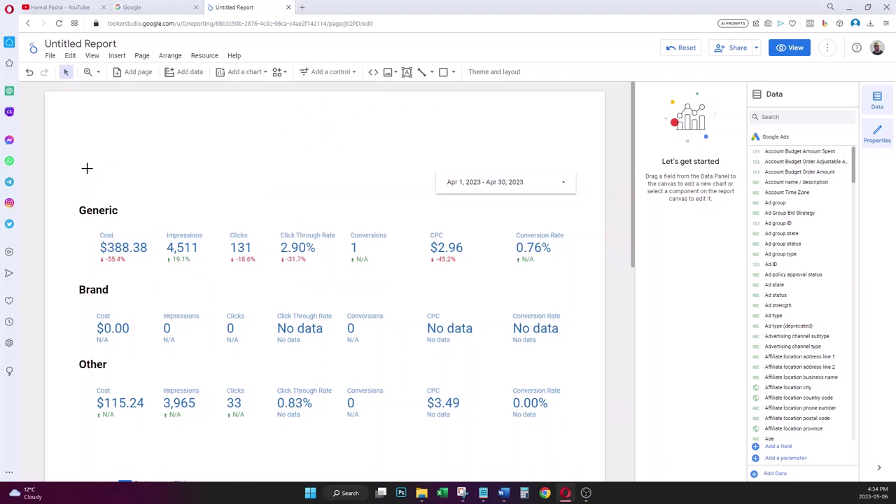
left_click(87, 168)
left_click(136, 184)
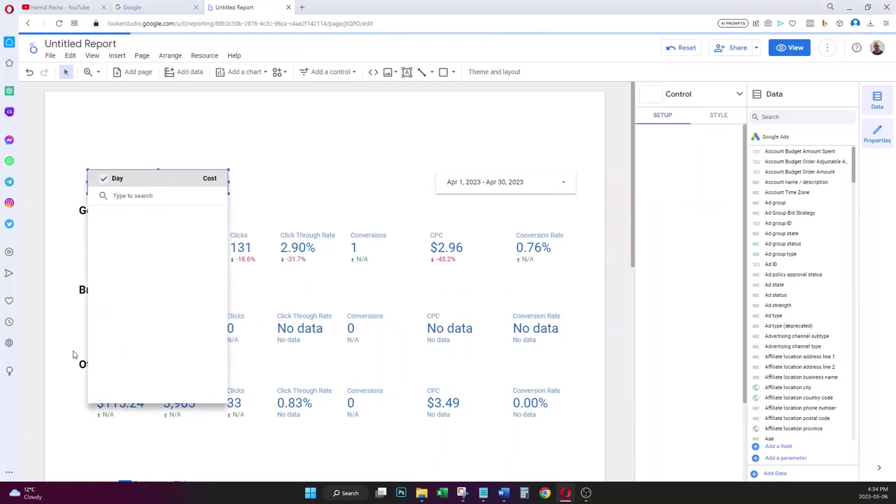
key("Escape")
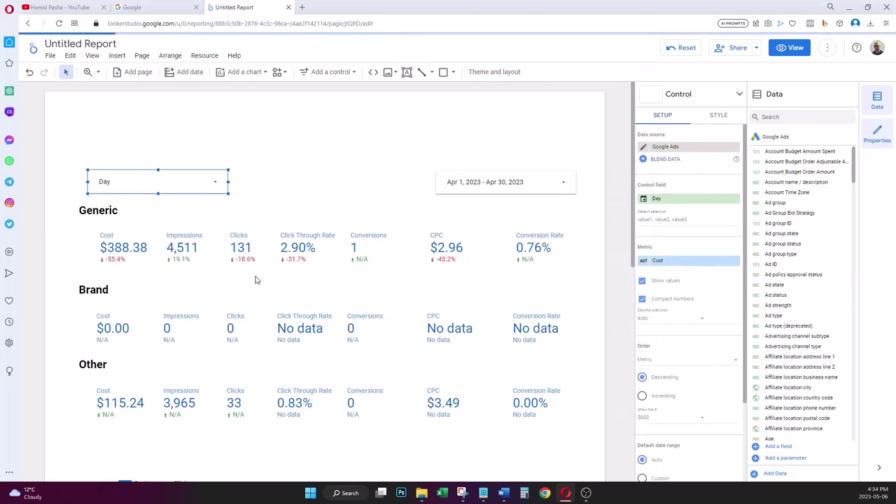
- Reselect the Day control and start a new Google Ads calculated field
left_click(329, 170)
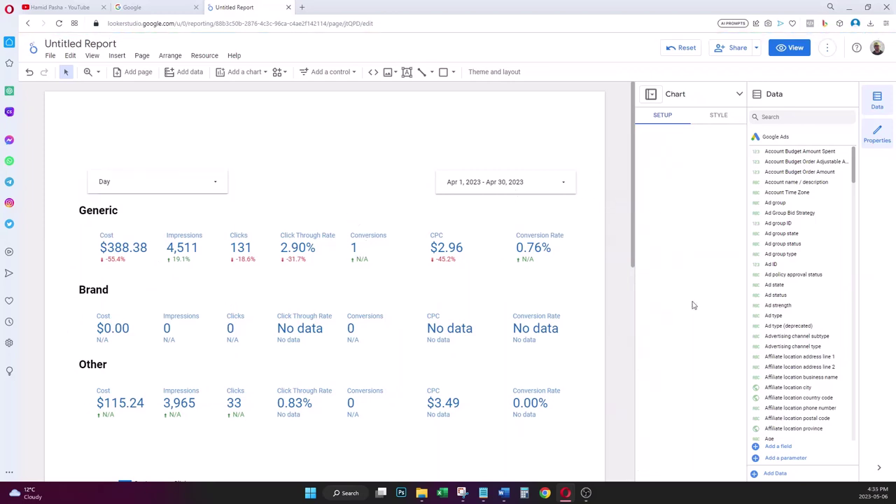
left_click(166, 189)
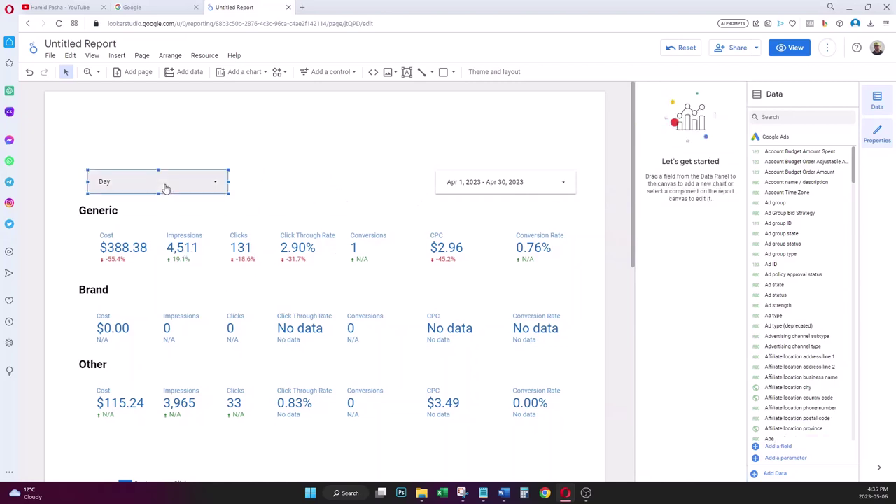
left_click(166, 189)
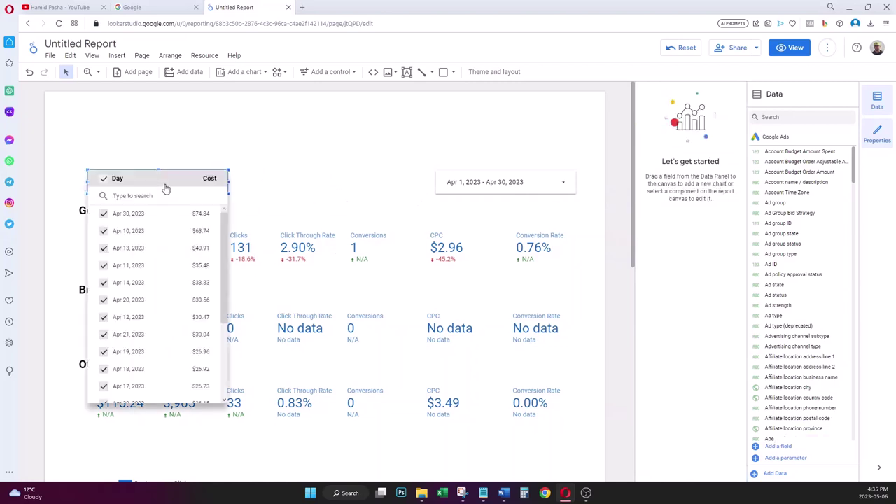
left_click(364, 202)
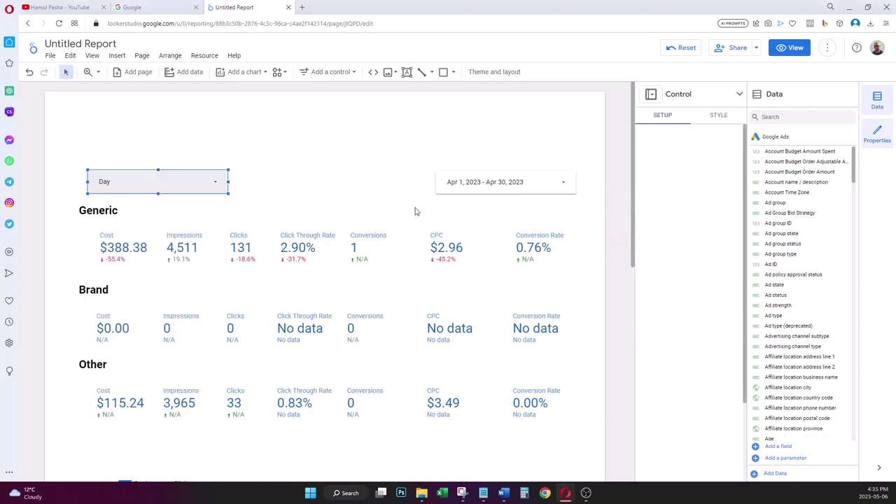
left_click(780, 446)
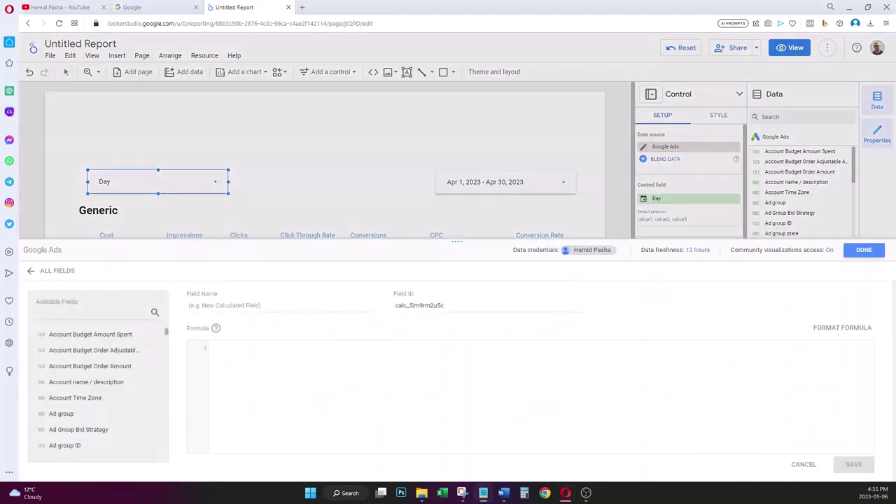
- Name the field 'Campaign Segment' and begin the formula with CASE WHEN REGEXP_MATCH
left_click(248, 305)
type("Campaign S")
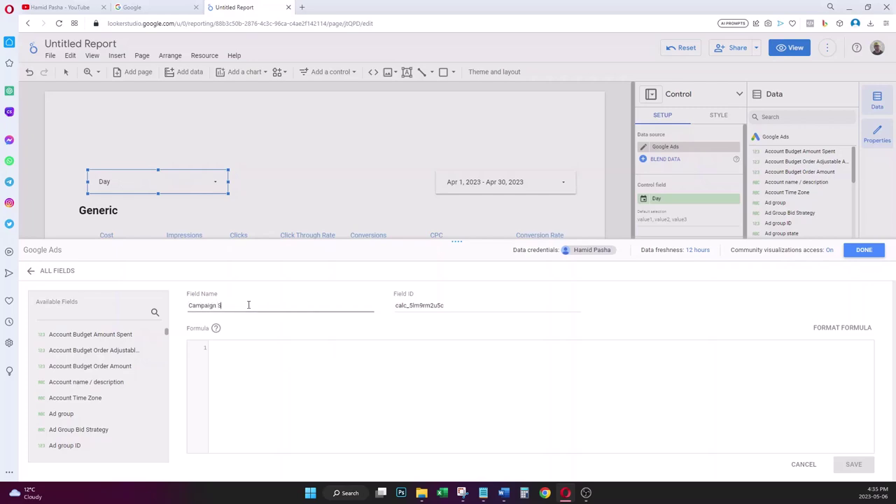
type("egment")
left_click(266, 361)
type("CASE")
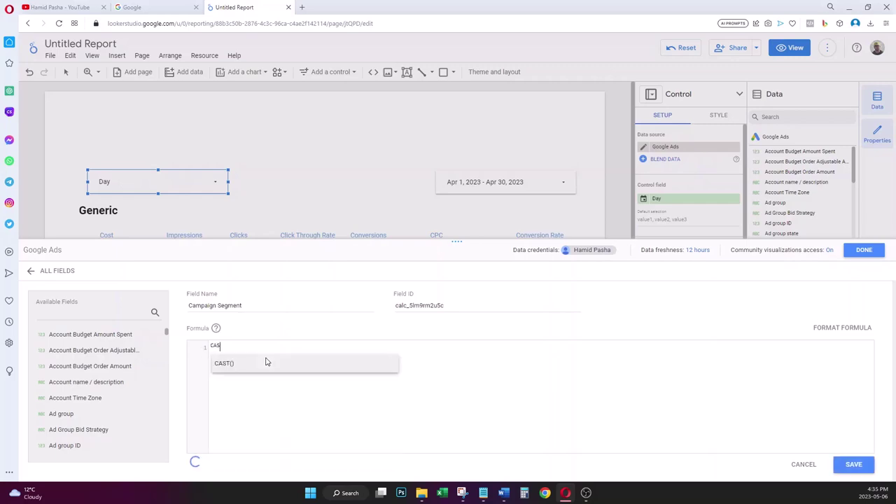
key("BackSpace")
key("BackSpace")
key("BackSpace")
key("BackSpace")
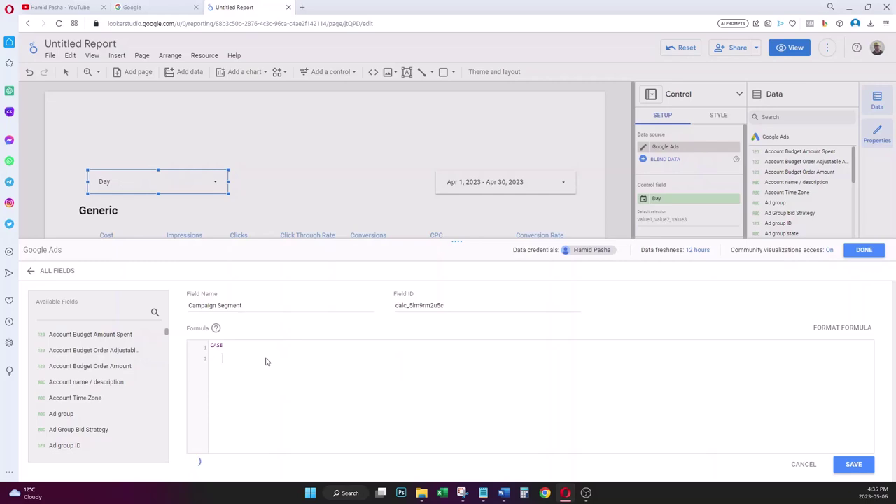
type("WHEN REG")
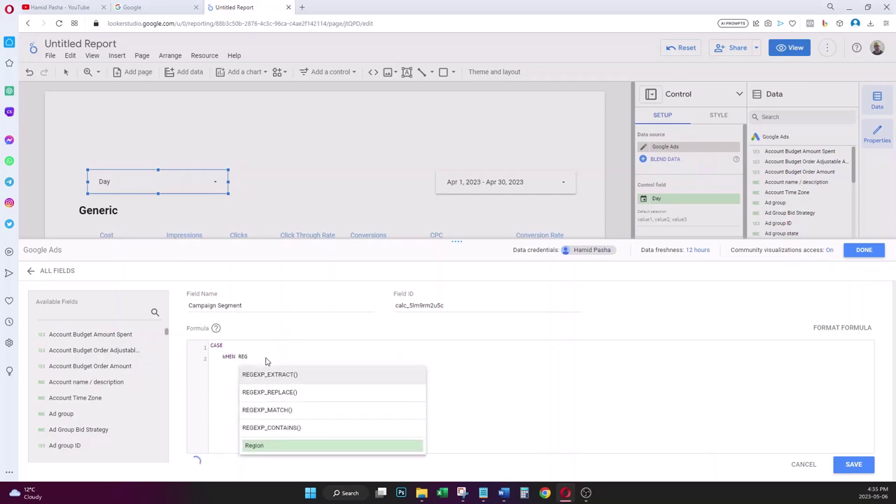
left_click(294, 411)
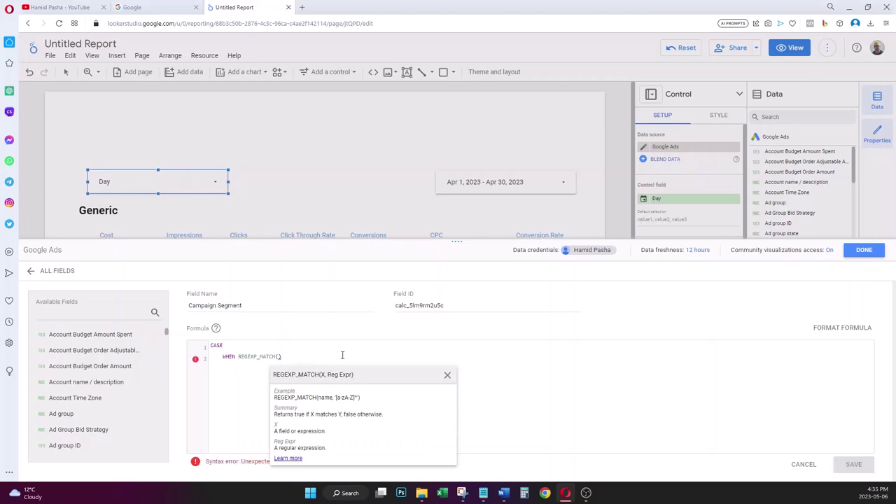
- Complete the condition as (Campaign, "*Generic*") THEN "Generic" and select that line
type("Camp")
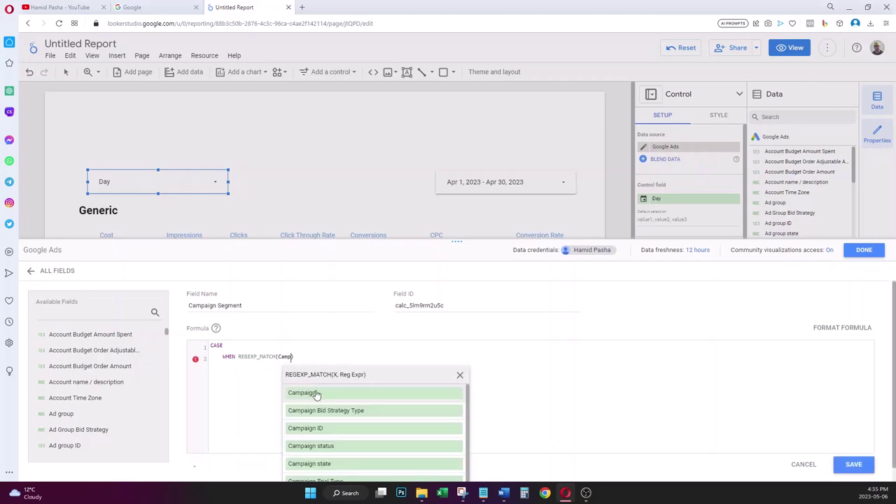
left_click(316, 394)
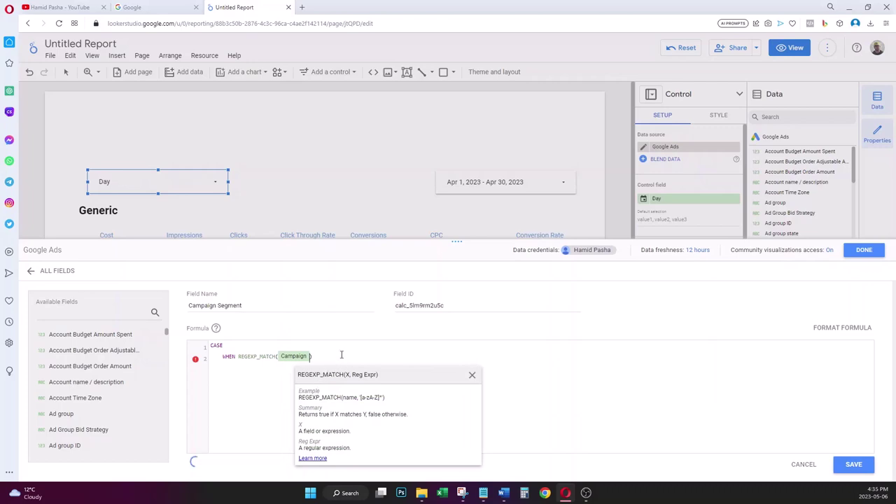
type(",")
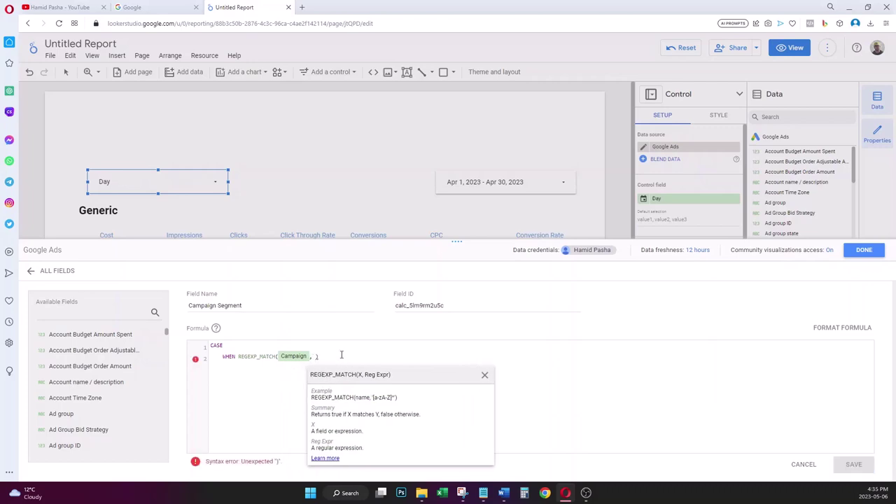
type(" \"")
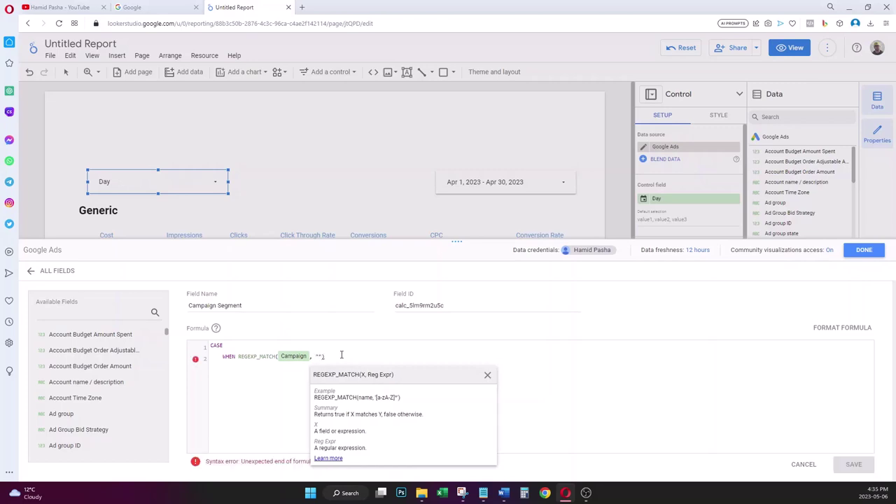
type("*")
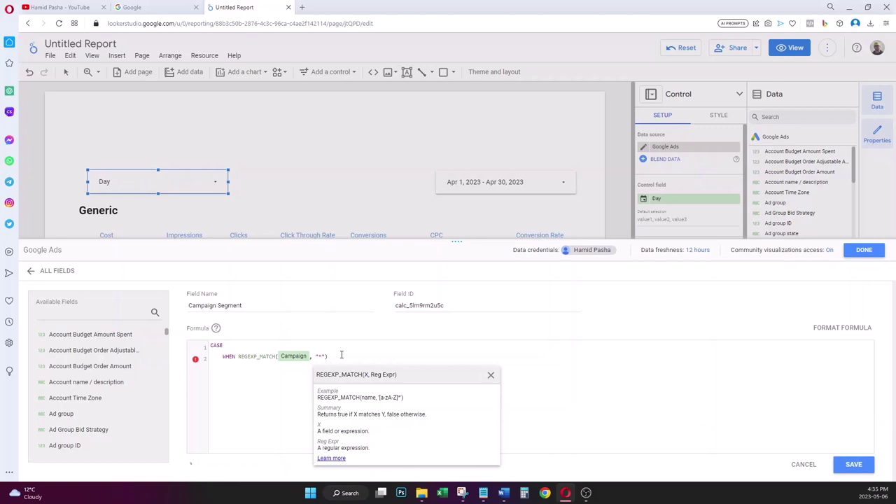
type("Generic*")
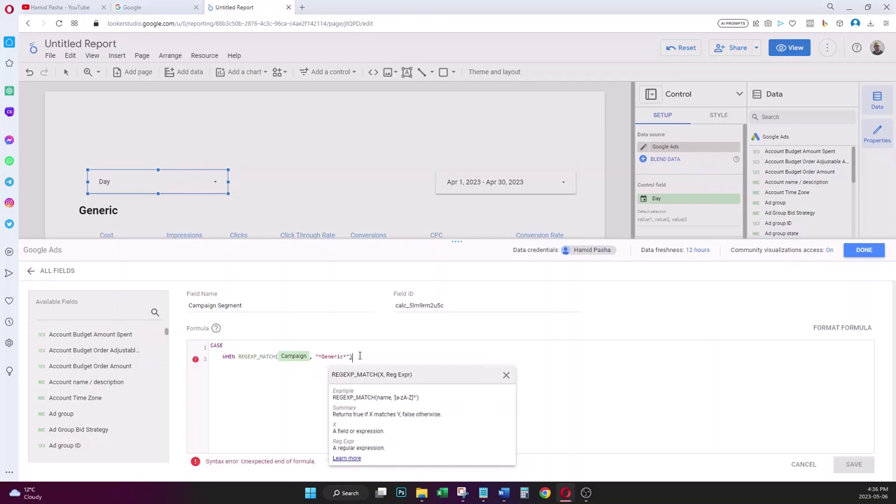
left_click(360, 355)
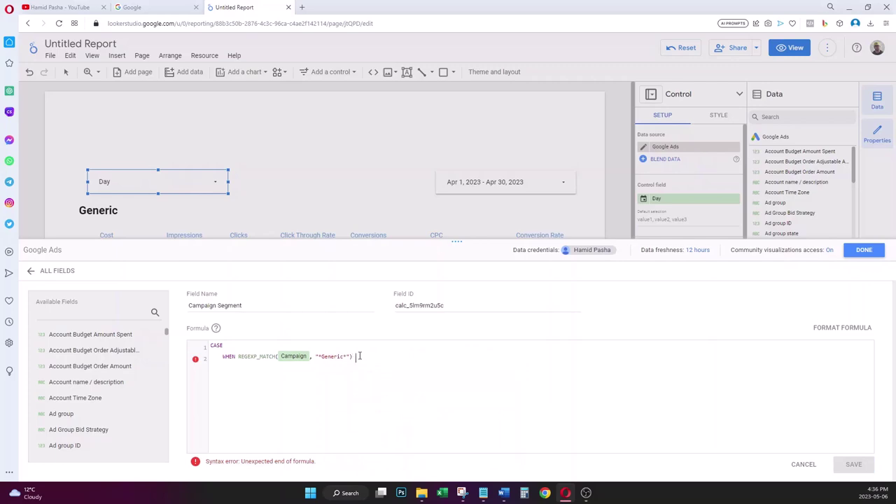
type("THEN \"Ge")
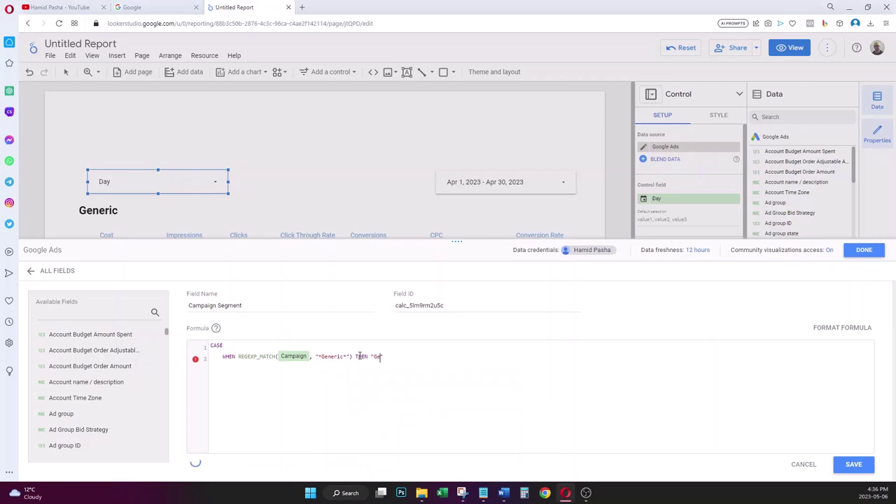
type("neric\"")
key("Return")
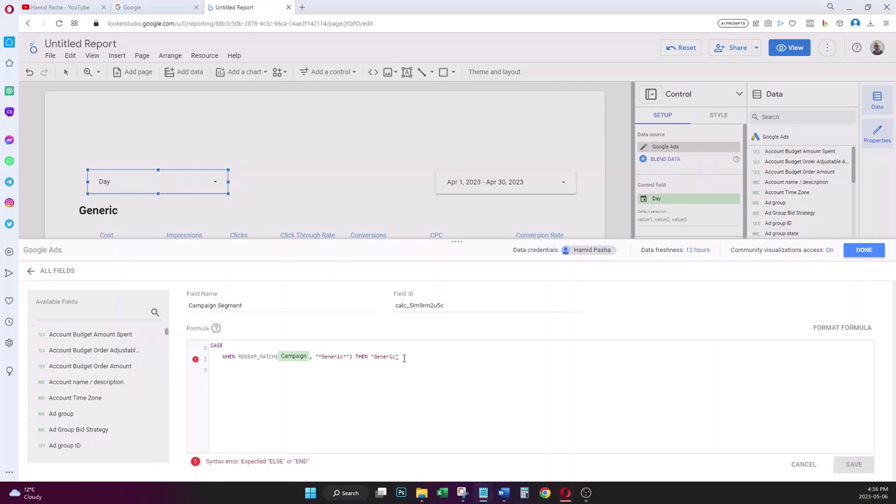
left_click_drag(404, 357, 204, 357)
- Paste the condition as line 3, changed to match "*Search*" and output "Search"
left_click(214, 369)
type("WHEN REGEXP_MATCH(Campaign, \"*Generic*\") THEN \"Generic\"")
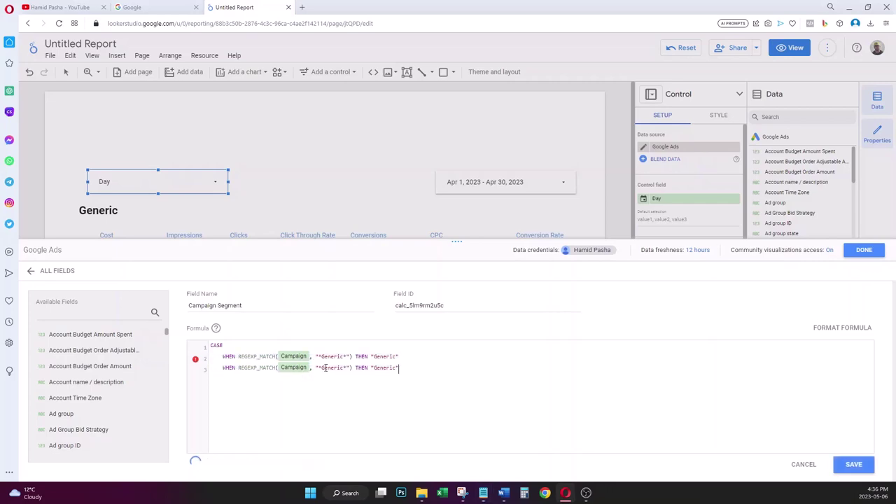
double_click(331, 369)
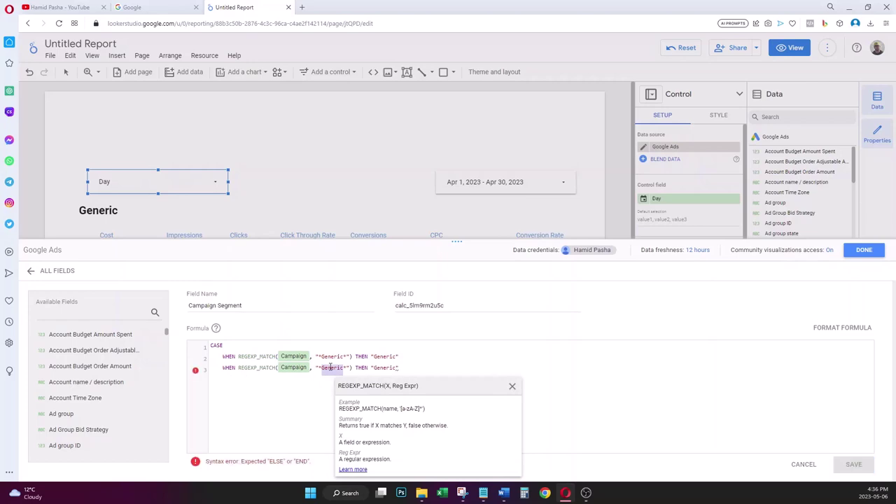
type("Brand")
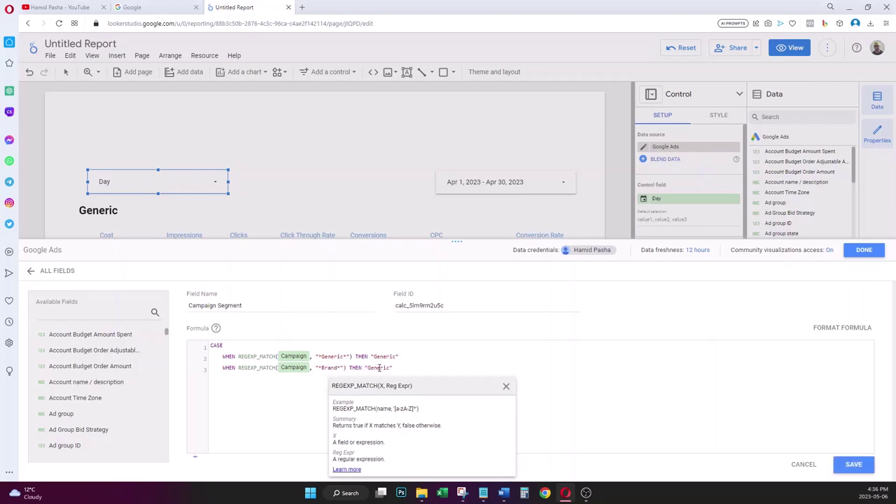
double_click(332, 366)
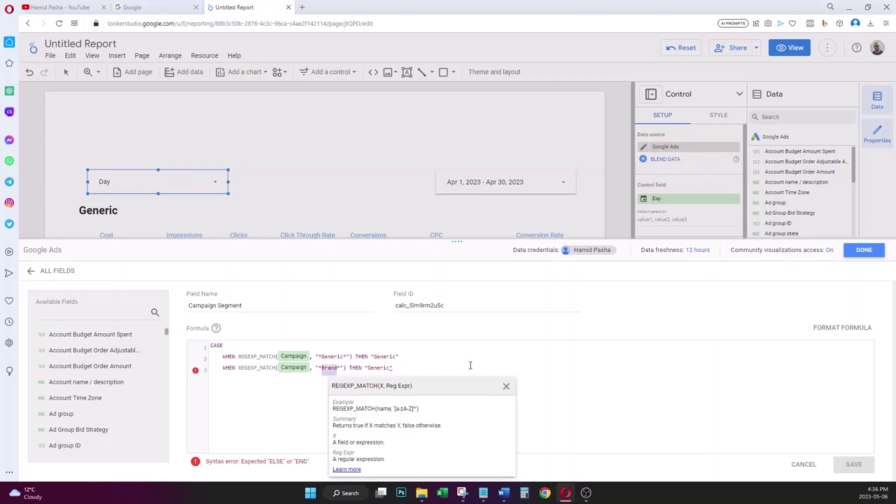
type("Search")
double_click(390, 369)
type("Se")
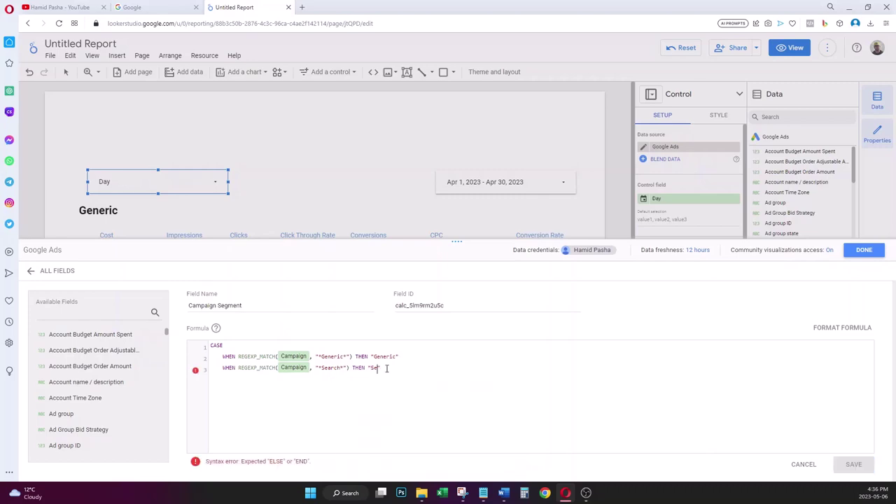
type("arch")
- Close the CASE formula with END and save the Campaign Segment field
key("BackSpace")
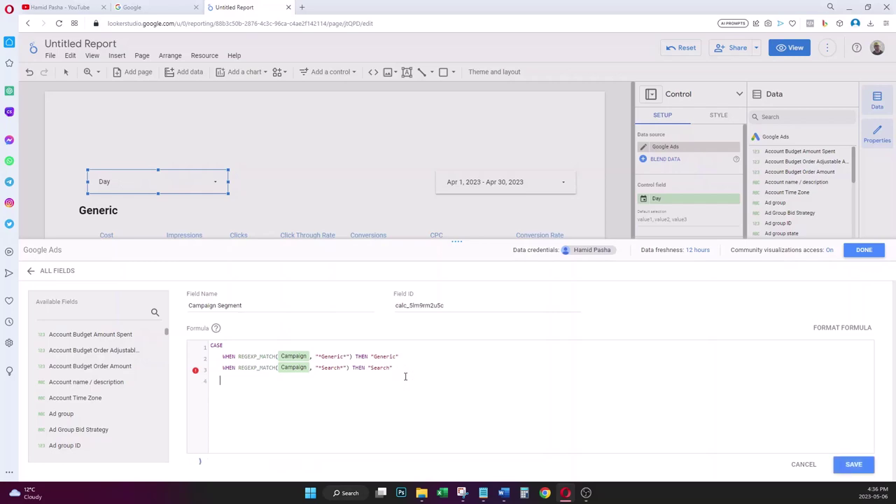
key("BackSpace")
type("END")
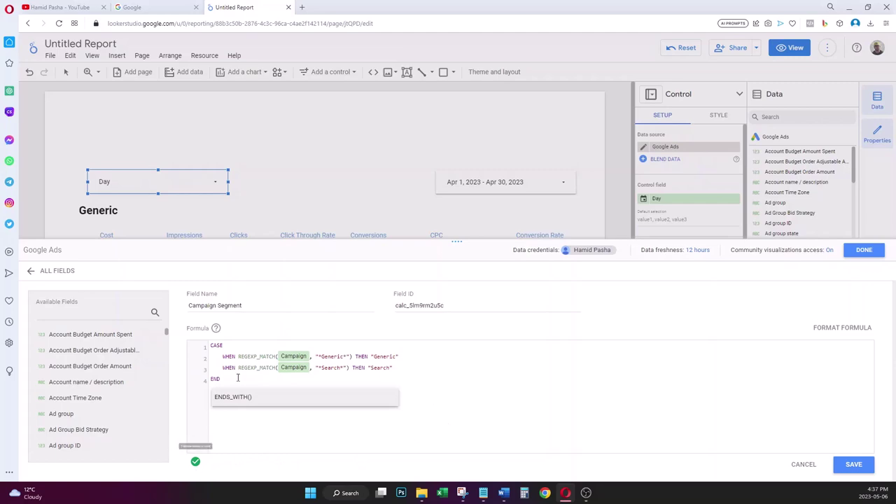
left_click(423, 355)
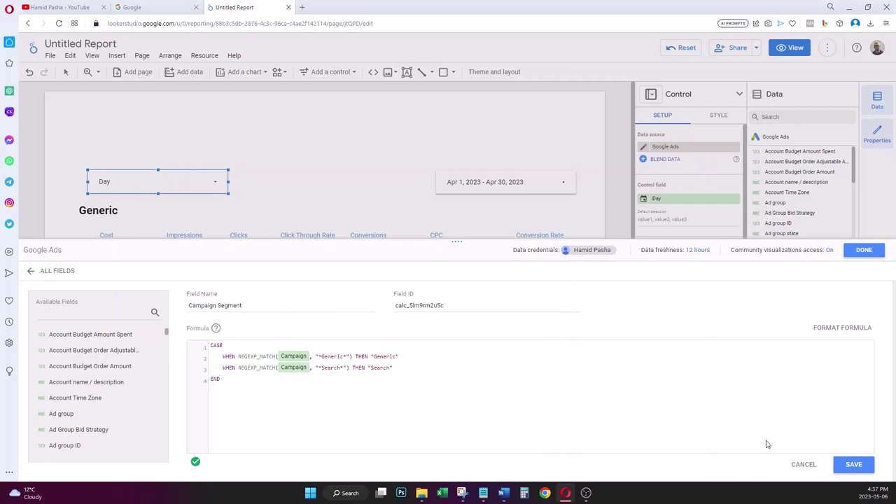
left_click(855, 465)
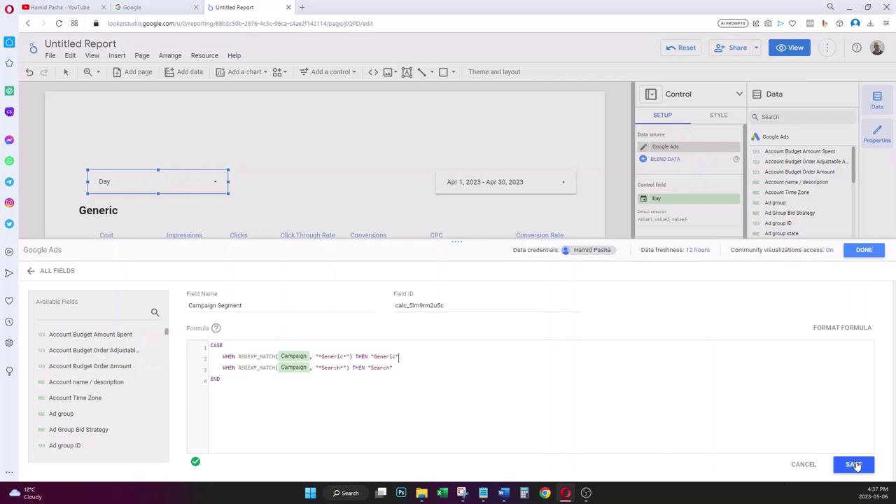
- Return to the report and select the Day drop-down control
left_click(863, 251)
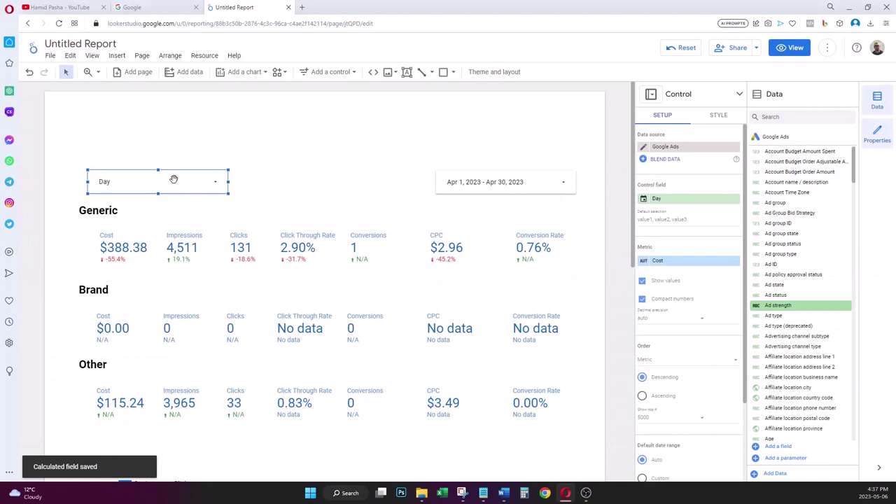
left_click(656, 200)
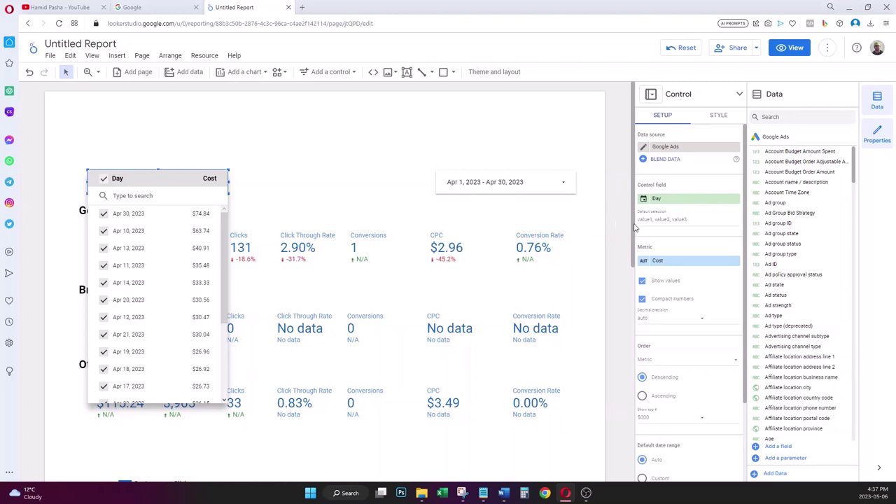
scroll(636, 228, "down", 1)
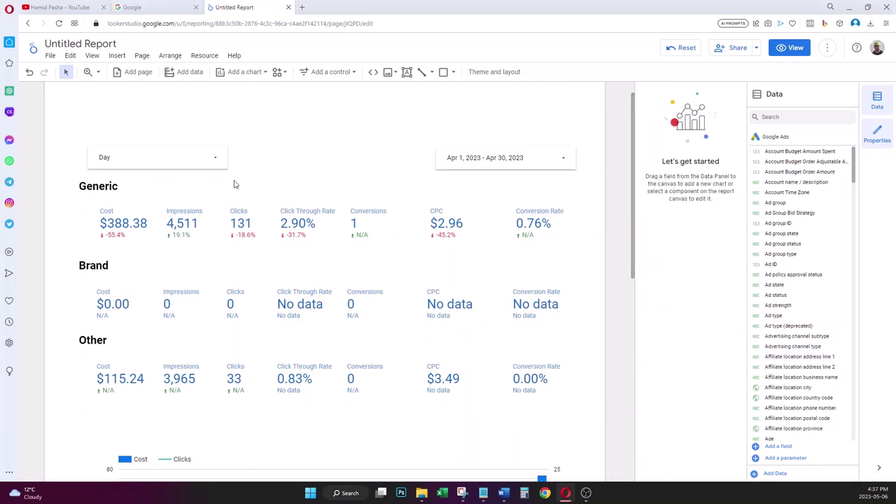
left_click(151, 157)
left_click(153, 158)
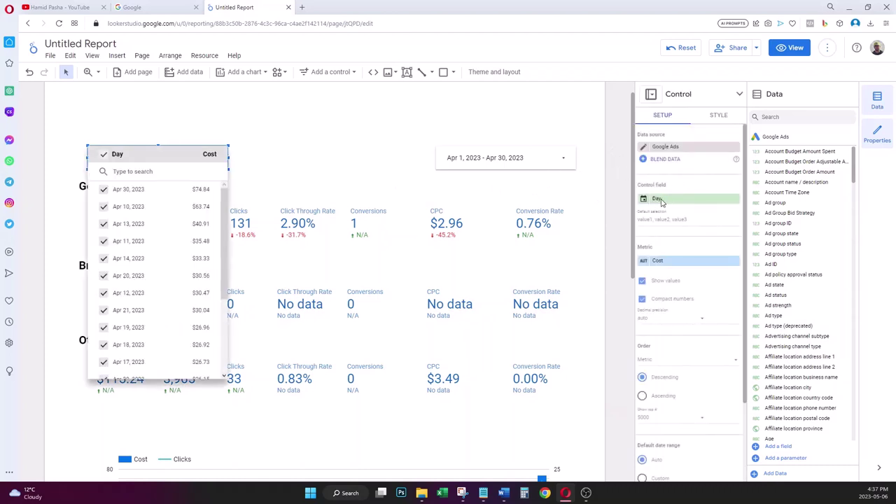
left_click(655, 203)
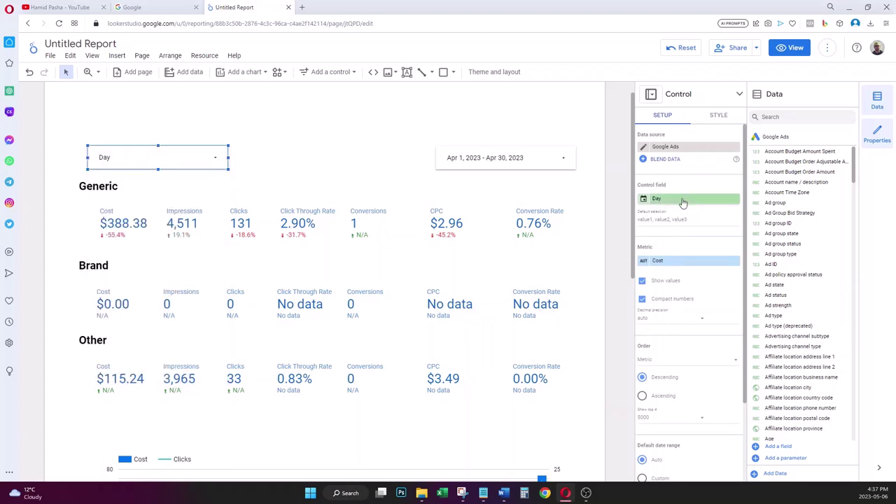
- Set the control's field to Campaign Segment and dismiss the system error
left_click(682, 199)
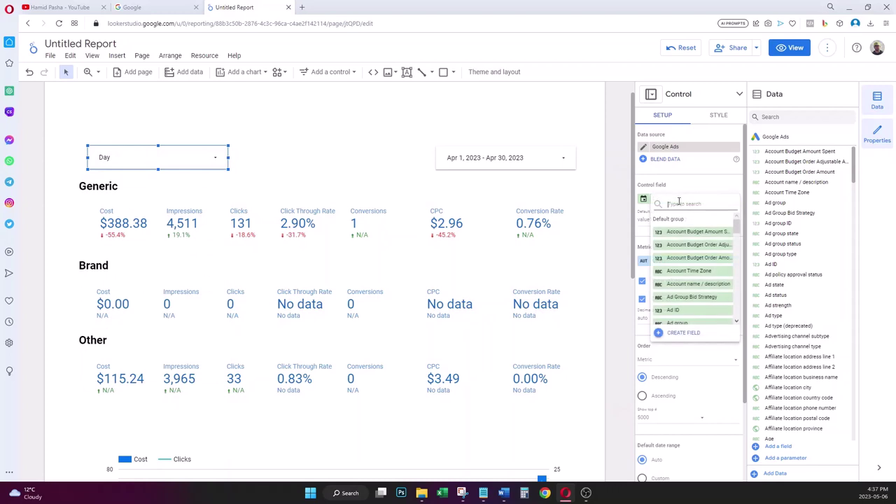
type("Campa")
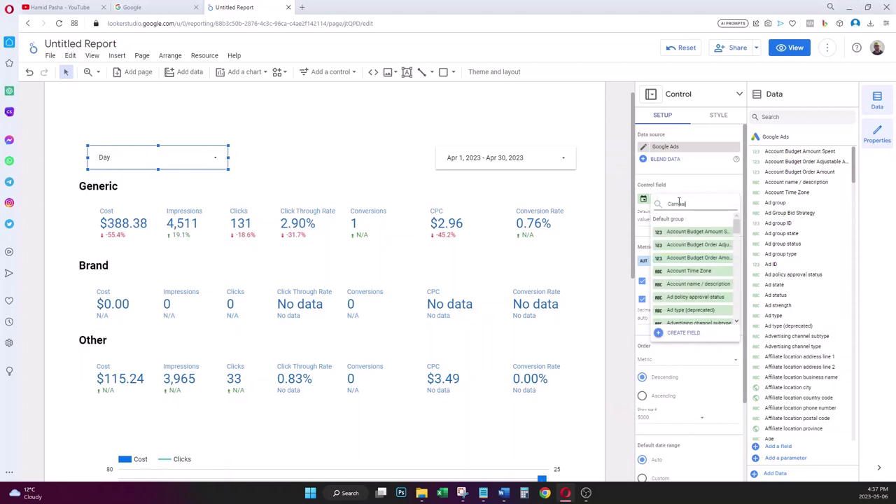
type("i")
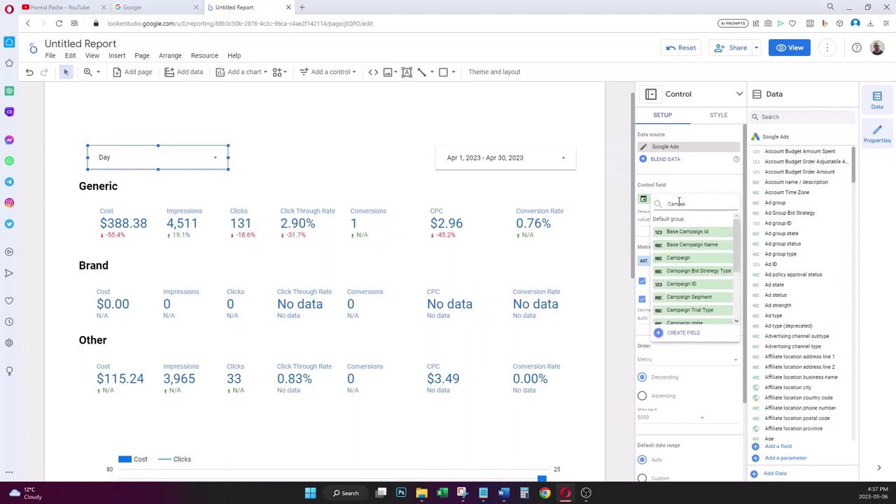
left_click(697, 299)
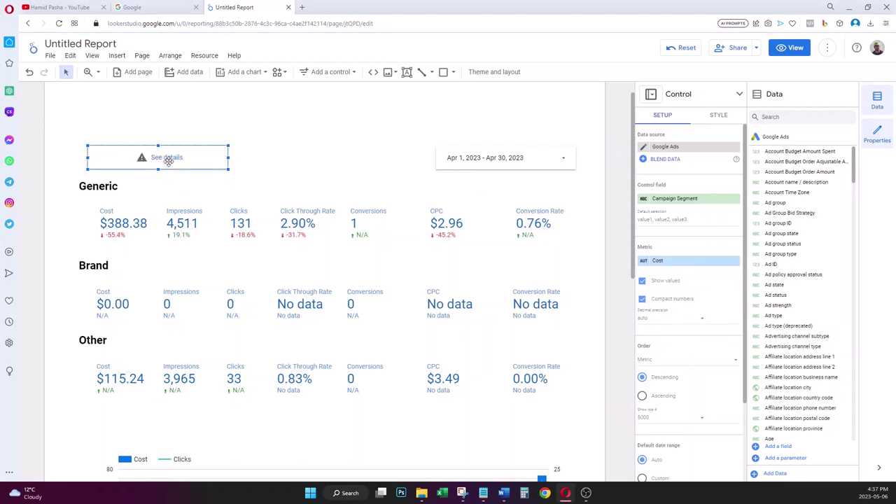
left_click(257, 163)
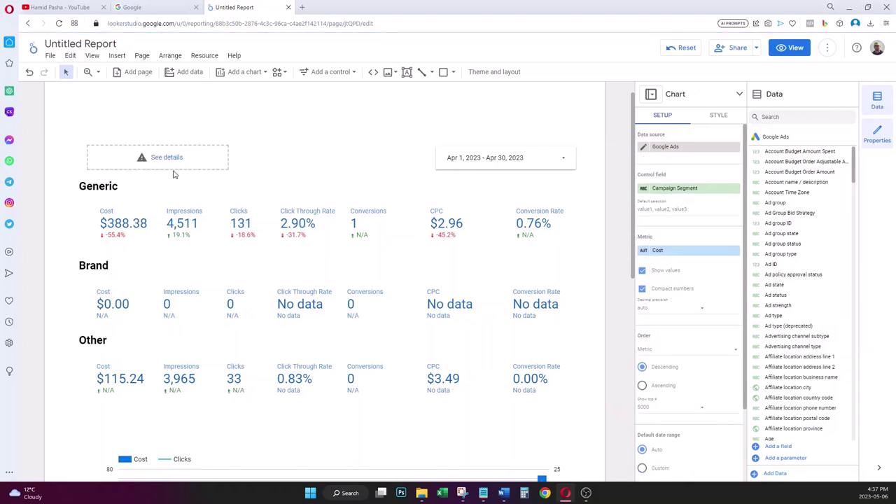
scroll(171, 184, "up", 1)
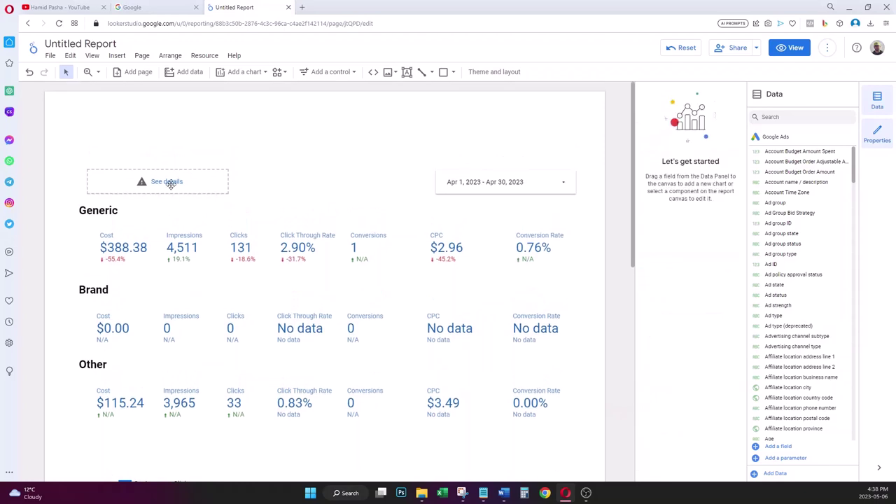
left_click(170, 183)
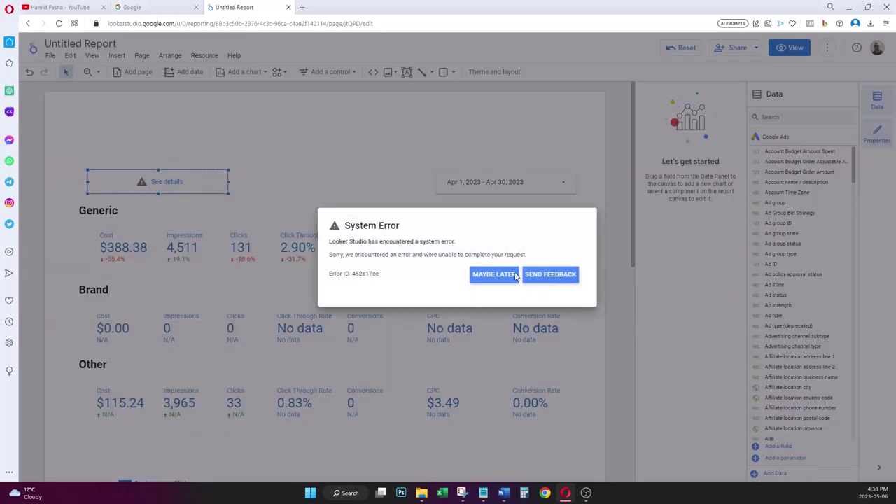
left_click(512, 276)
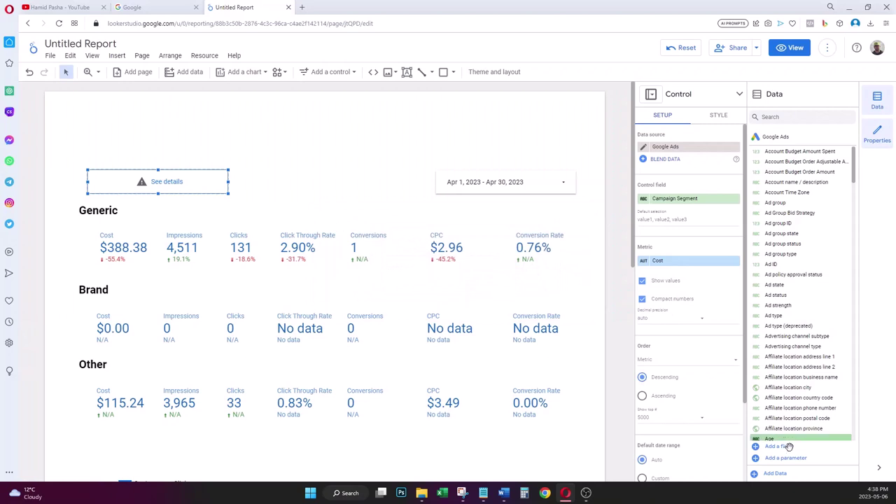
- Find the Campaign Segment field by searching 'segment' and open its formula
left_click(781, 449)
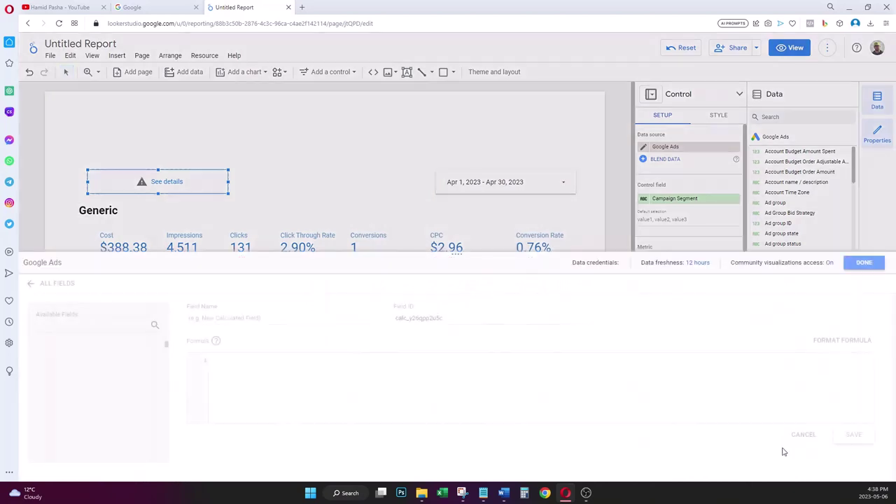
left_click(33, 272)
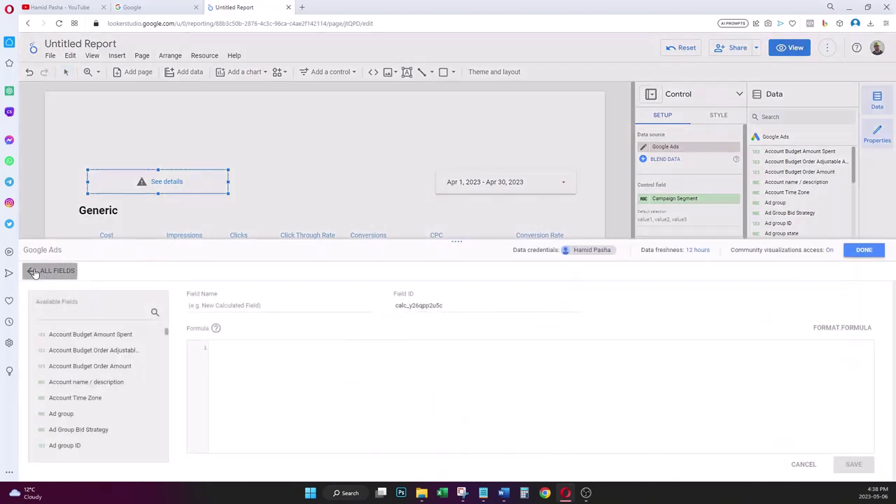
left_click(877, 317)
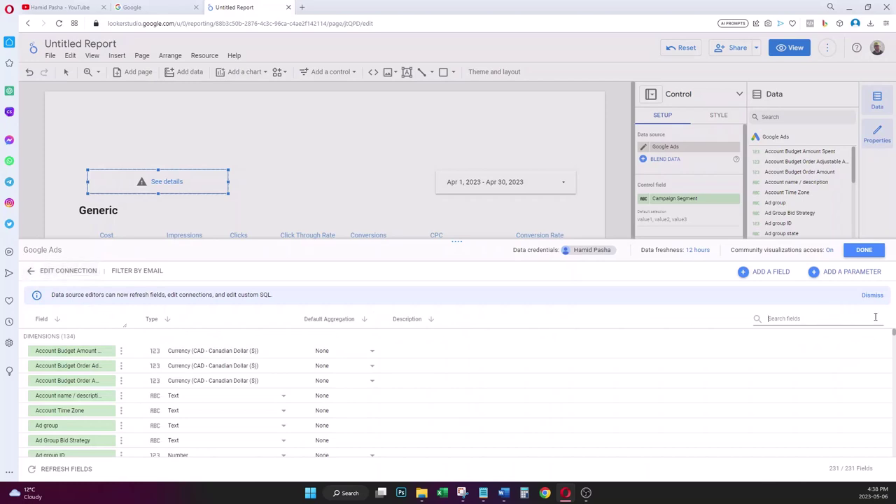
type("se")
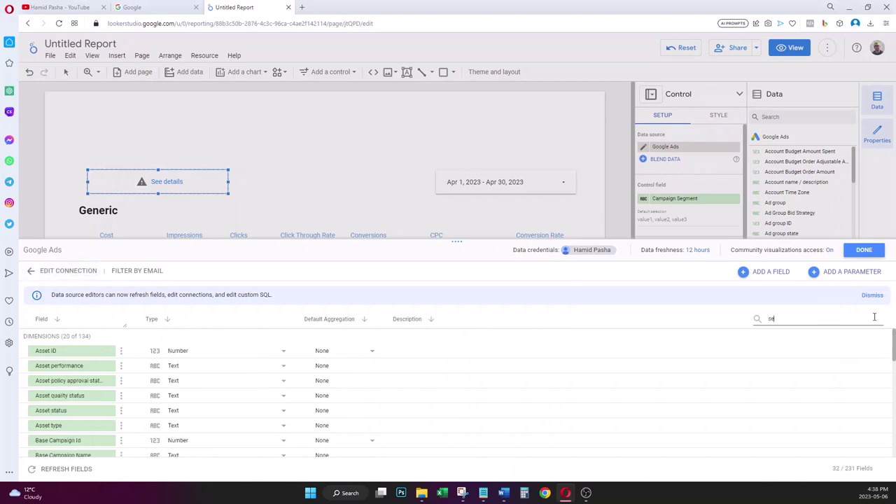
type("gment")
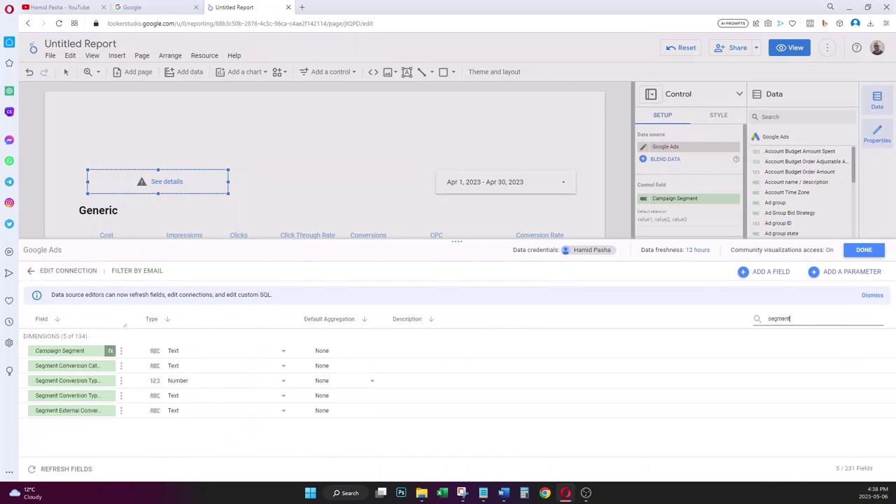
left_click(110, 352)
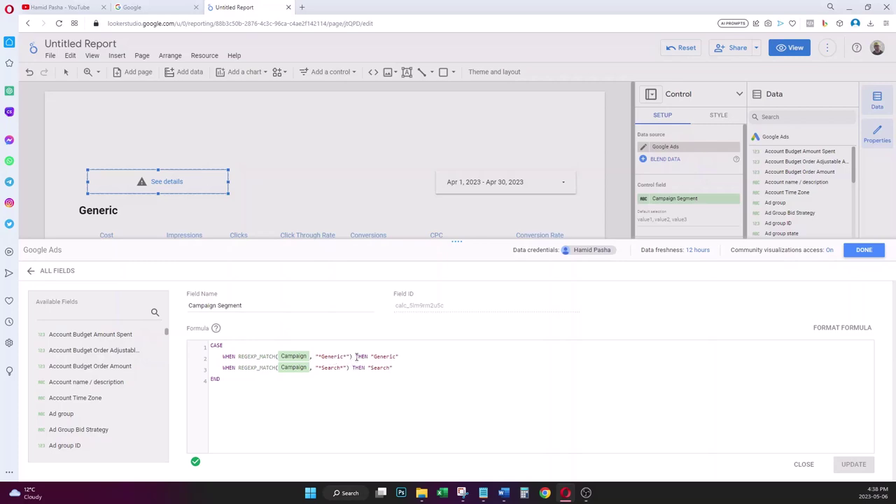
- Change the patterns to .*Generic*. and .*Search*., then update the field and close the editor
left_click(324, 357)
type(".")
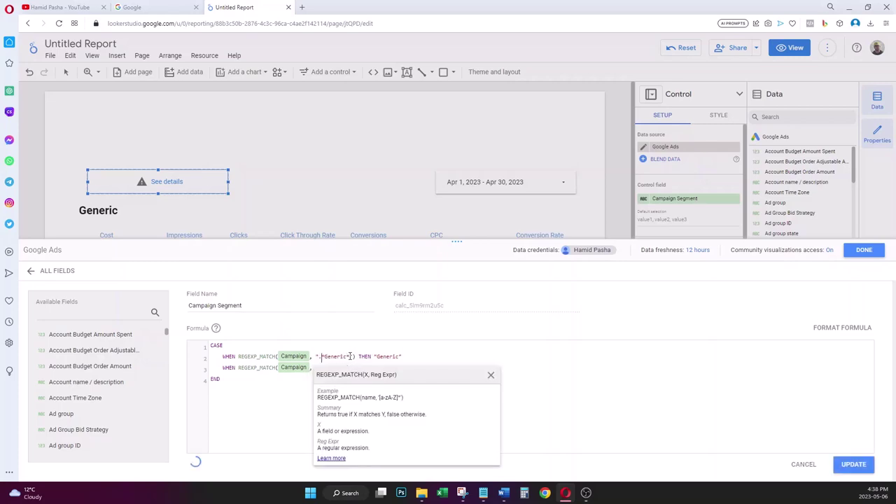
left_click(348, 356)
type(".")
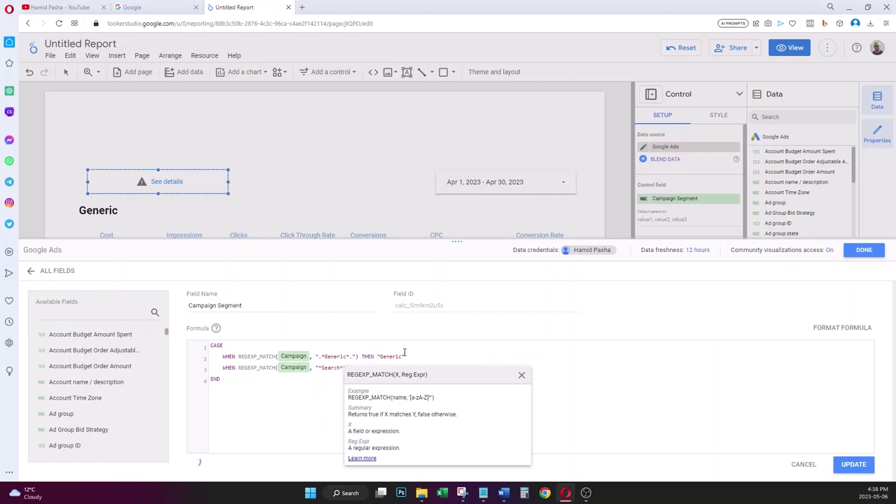
left_click(323, 369)
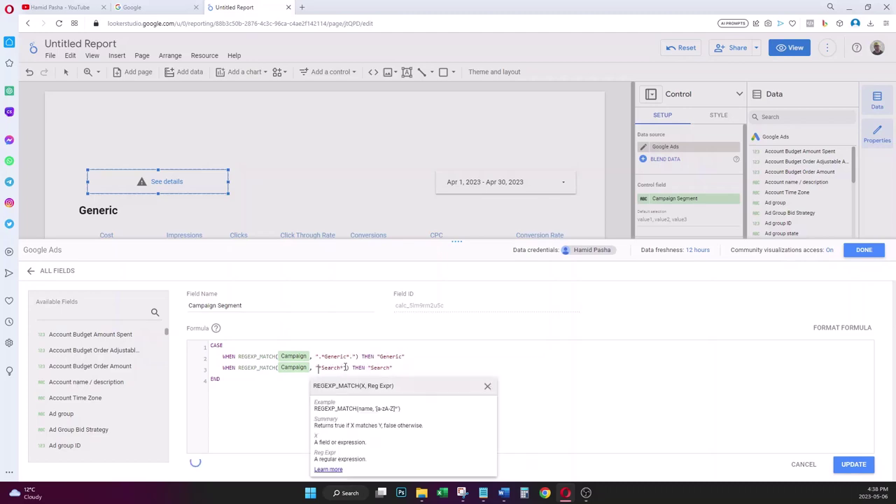
type(".")
left_click(345, 368)
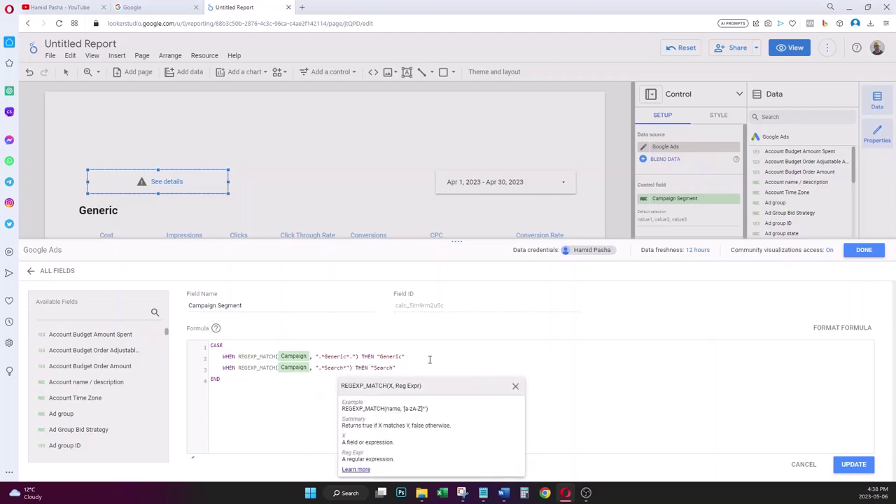
type(".")
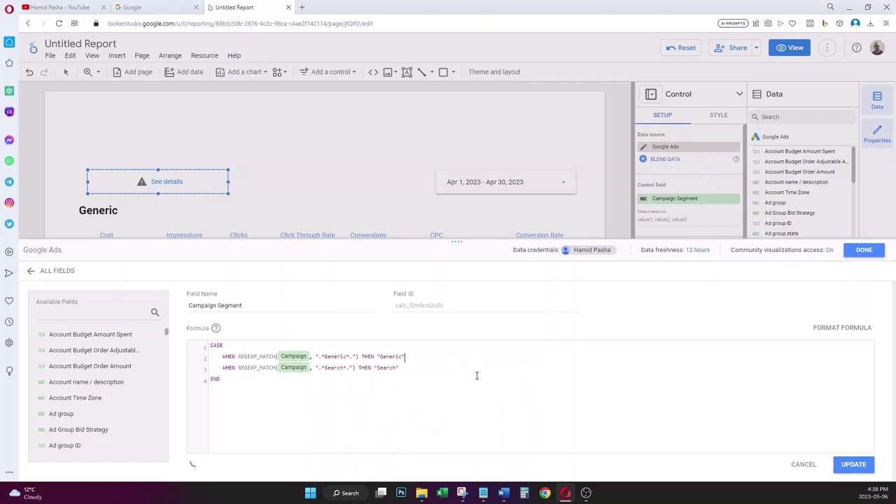
left_click(320, 357)
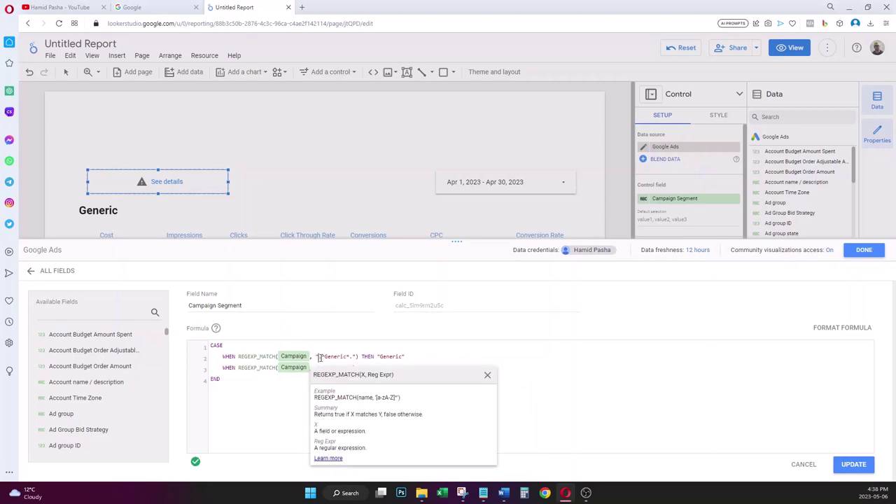
left_click(527, 356)
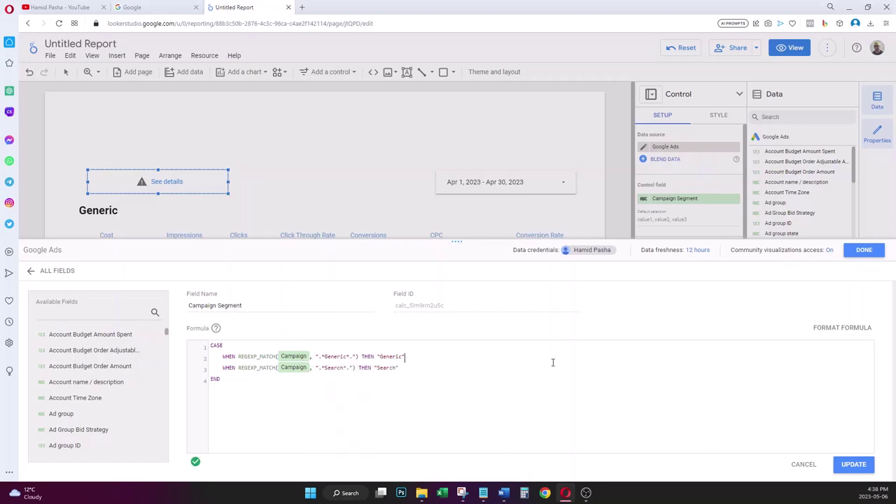
left_click(842, 465)
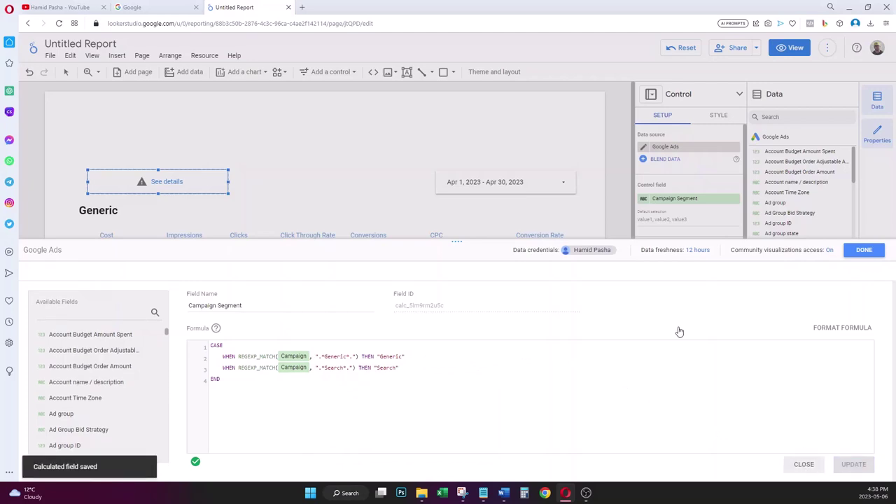
left_click(856, 253)
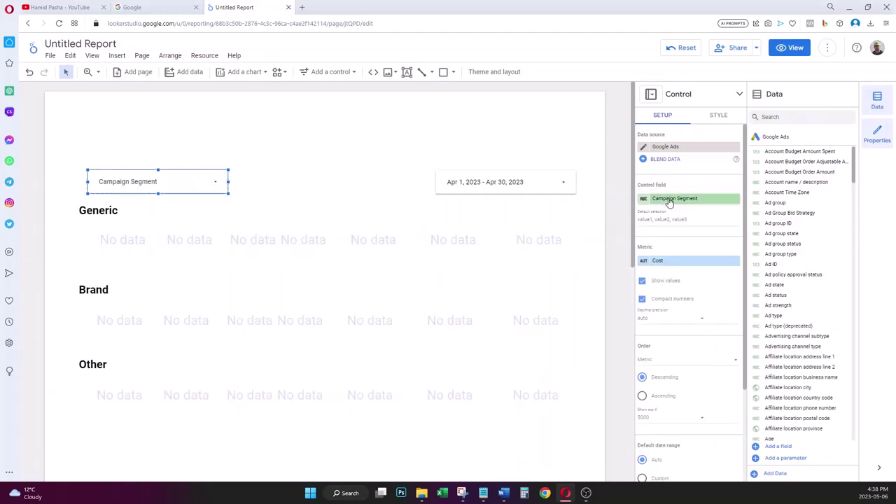
- Uncheck null ($115.24) in the Campaign Segment list, leaving only Generic ($388.38)
left_click(217, 188)
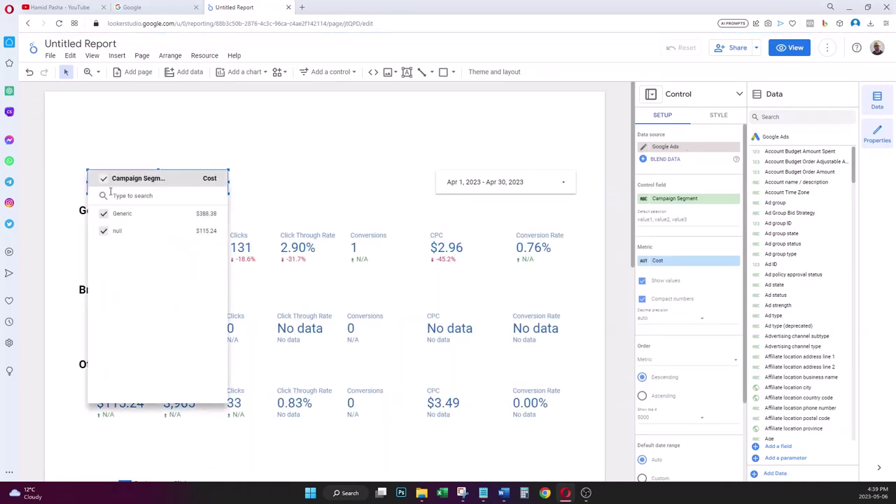
mouse_move(110, 236)
left_click(606, 310)
scroll(500, 334, "down", 4)
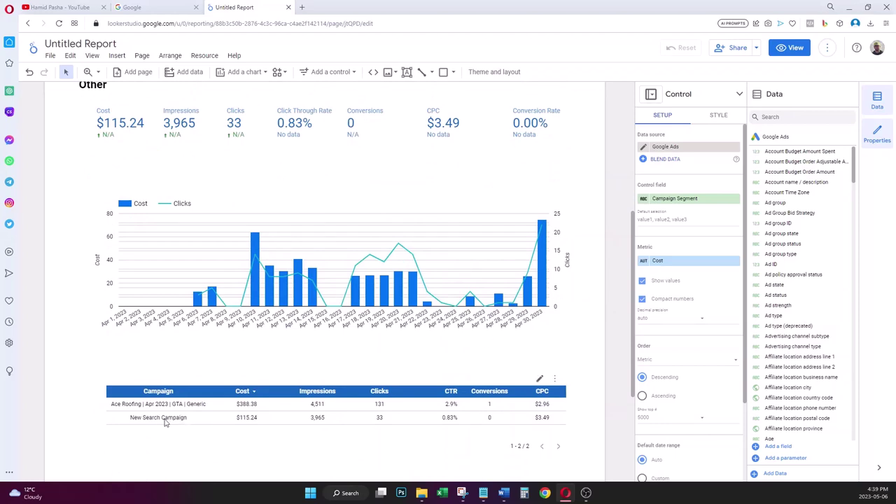
scroll(158, 419, "up", 4)
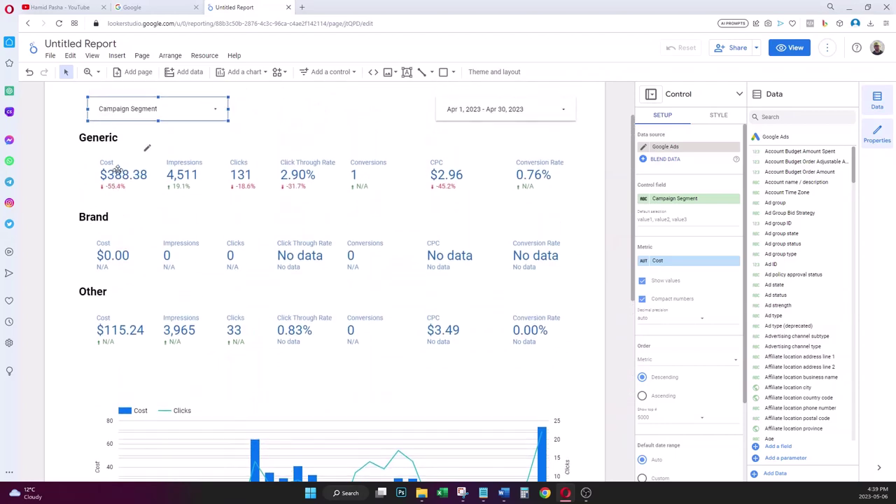
left_click(139, 183)
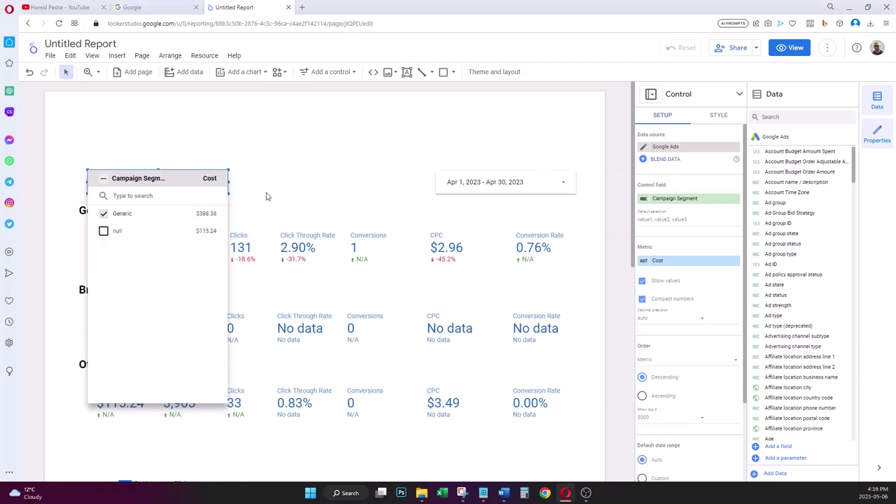
- Apply the Generic-only filter and review the chart and scorecards
left_click(305, 186)
scroll(312, 273, "down", 3)
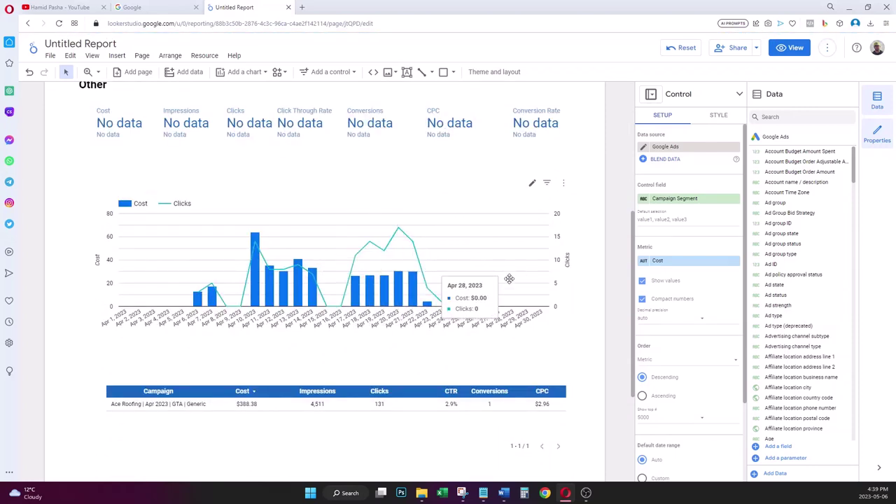
scroll(418, 252, "up", 1)
left_click(501, 341)
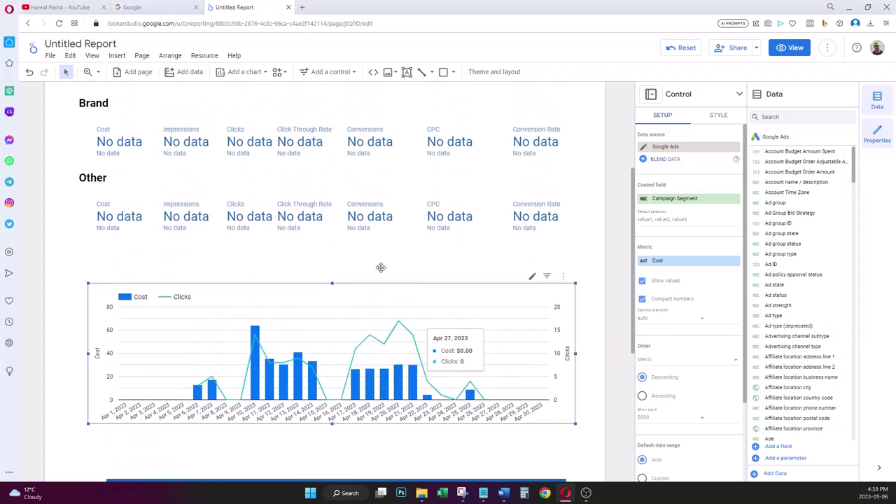
scroll(572, 307, "down", 3)
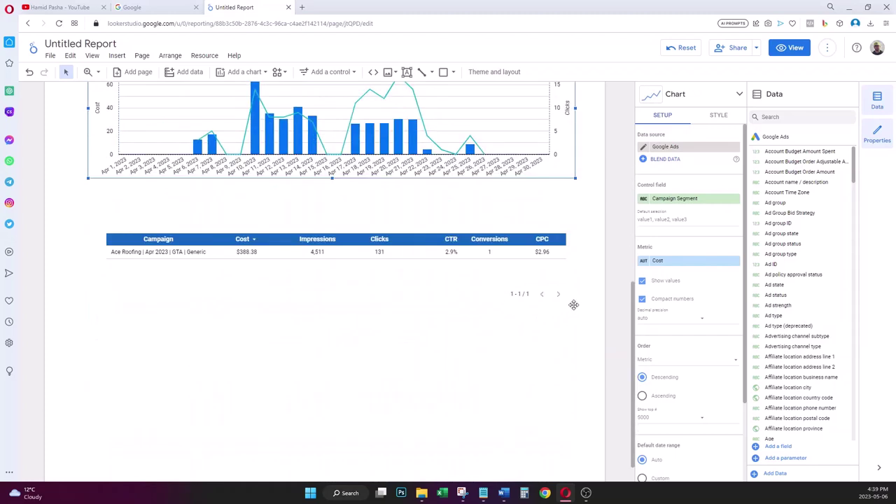
scroll(315, 220, "up", 5)
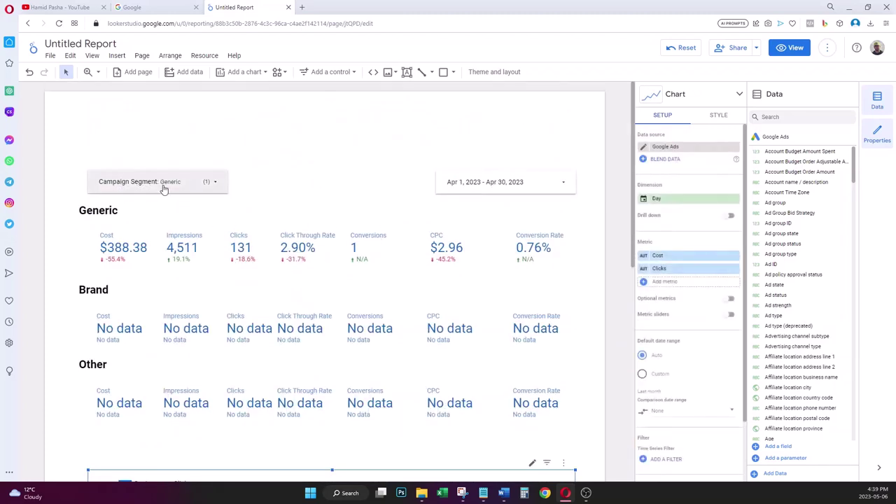
left_click(164, 189)
left_click(164, 187)
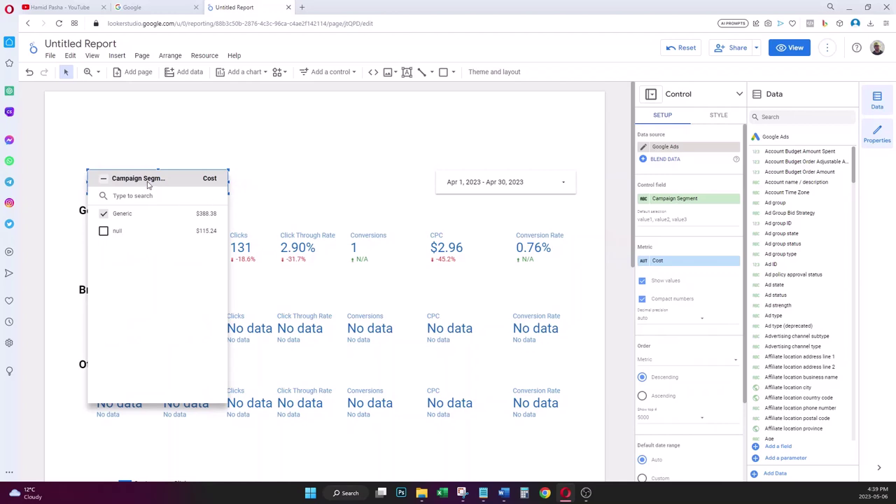
left_click(236, 180)
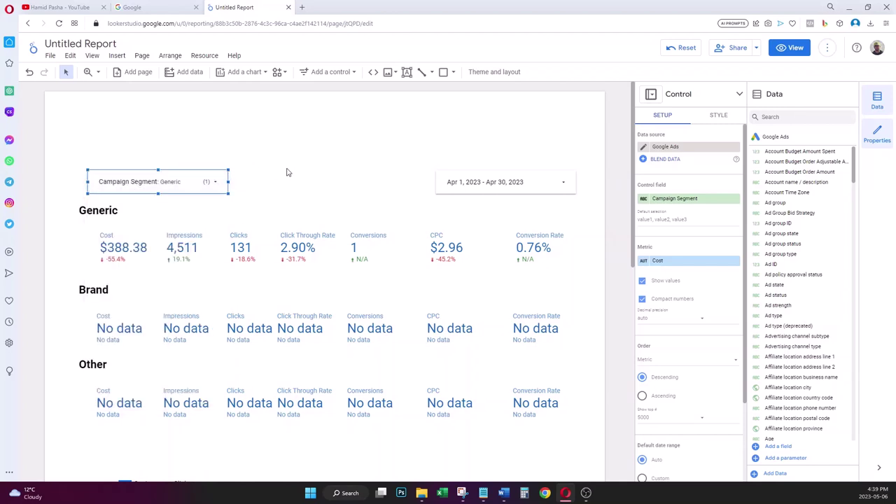
- Tick select-all in the Campaign Segment list so Brand $0.00 and Other $115.24 reappear
left_click(195, 181)
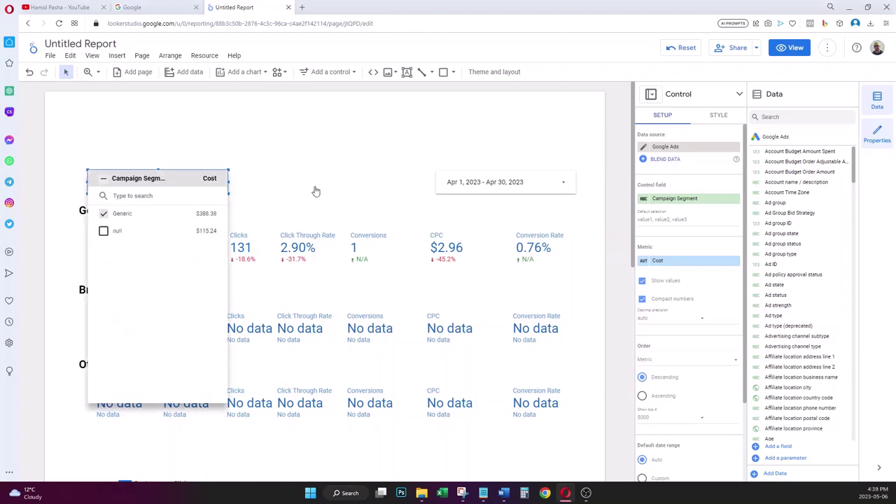
left_click(600, 272)
scroll(147, 176, "down", 3)
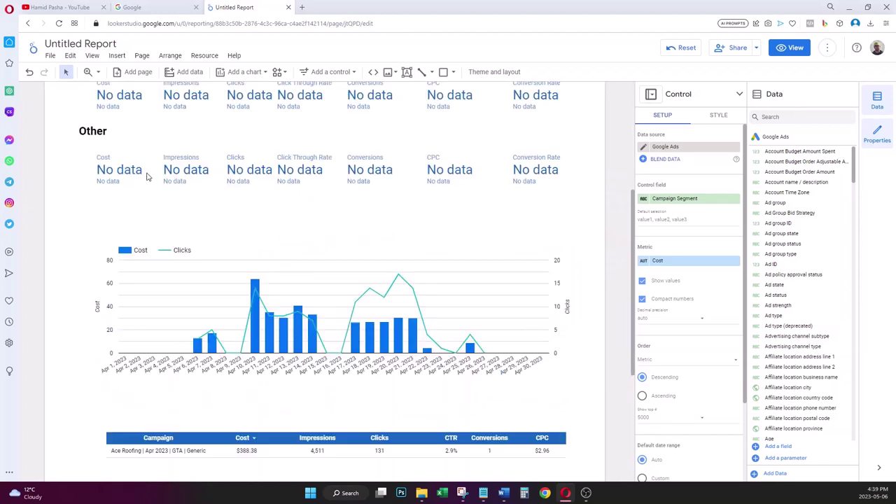
scroll(142, 145, "up", 5)
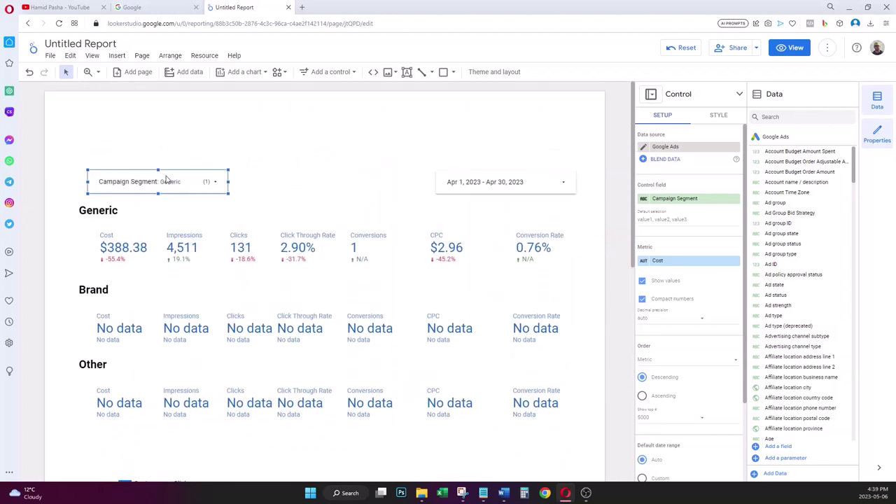
left_click(103, 182)
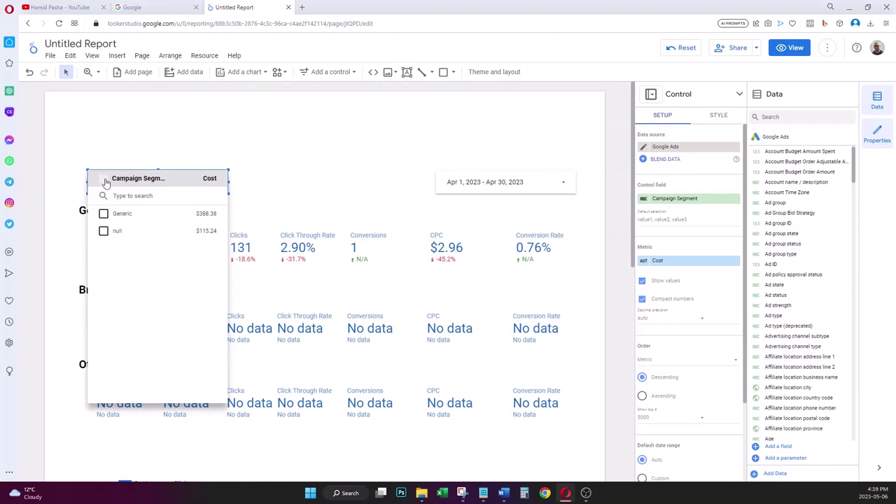
left_click(105, 181)
left_click(288, 180)
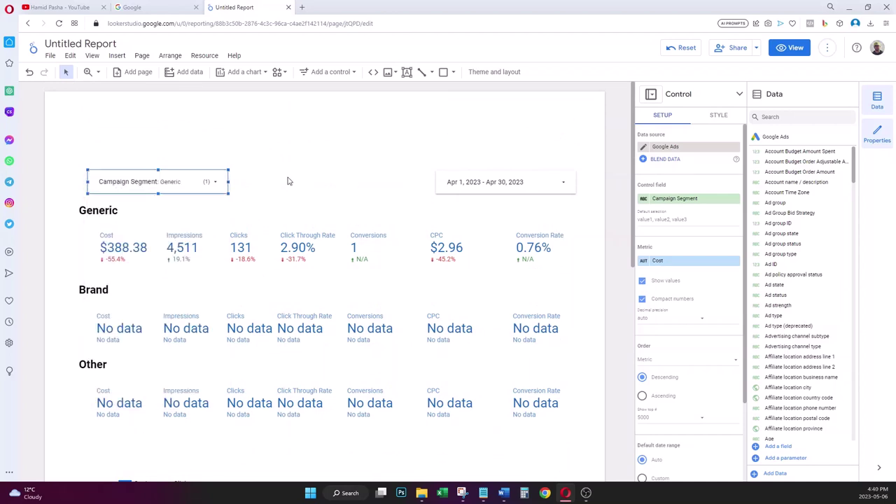
left_click(615, 213)
scroll(615, 215, "down", 5)
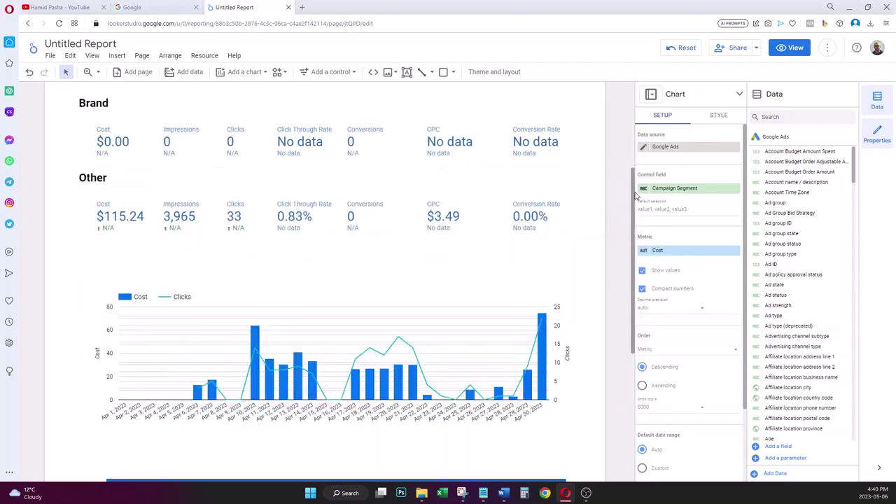
scroll(633, 244, "down", 3)
left_click_drag(633, 244, 634, 112)
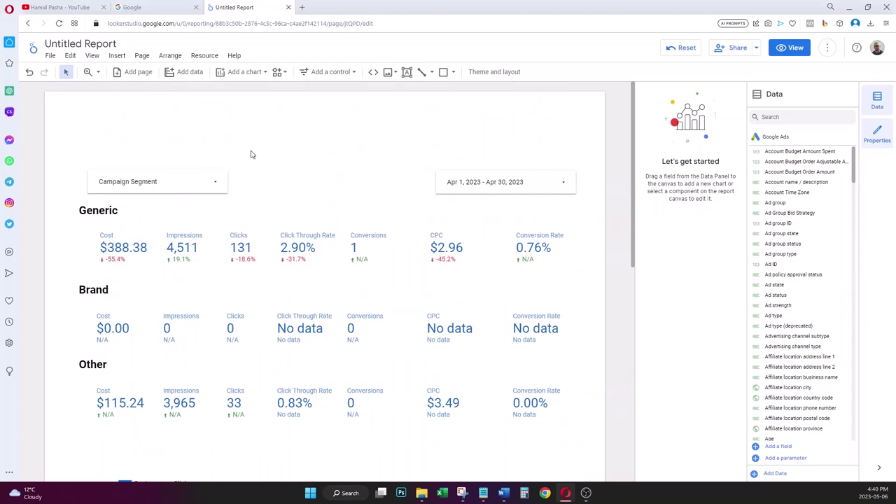
left_click(140, 58)
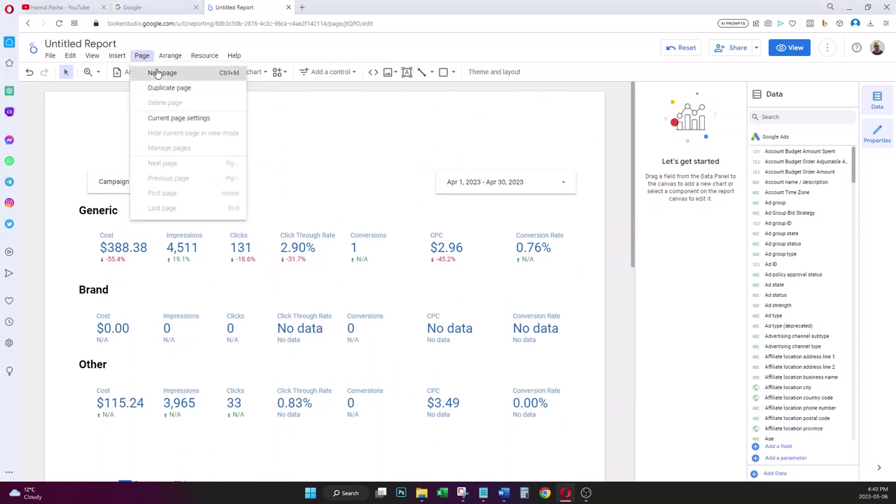
- Add a blank page 2, then draw a trial table on it and delete it
left_click(157, 73)
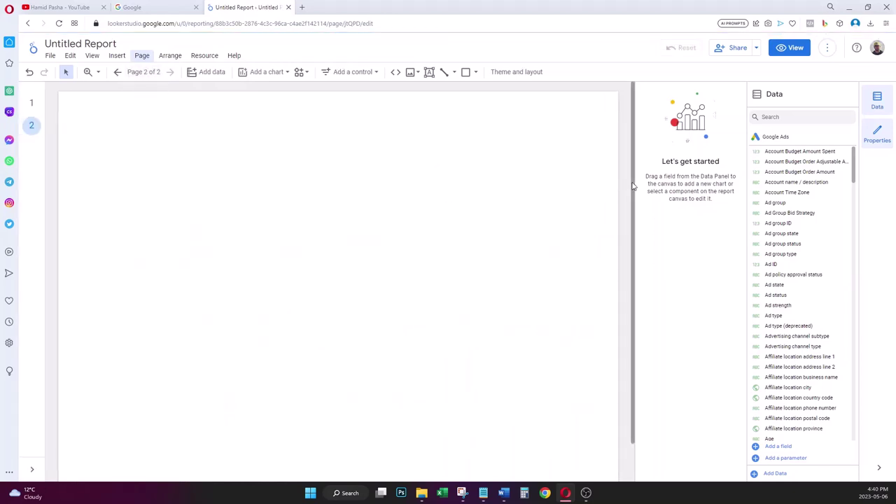
left_click(118, 56)
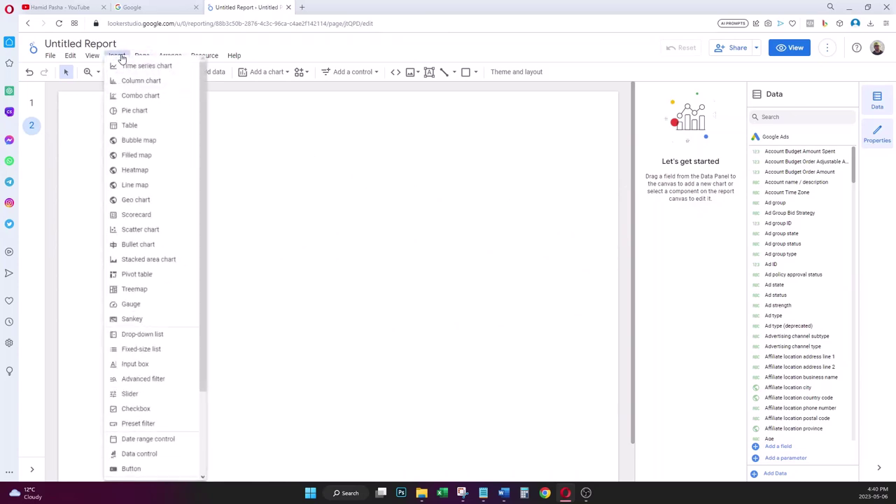
left_click(132, 126)
left_click_drag(97, 205, 285, 345)
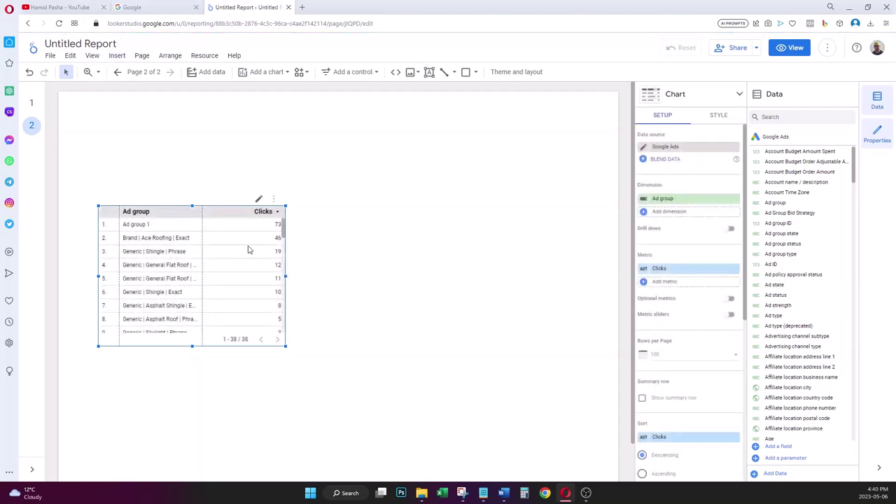
key("Delete")
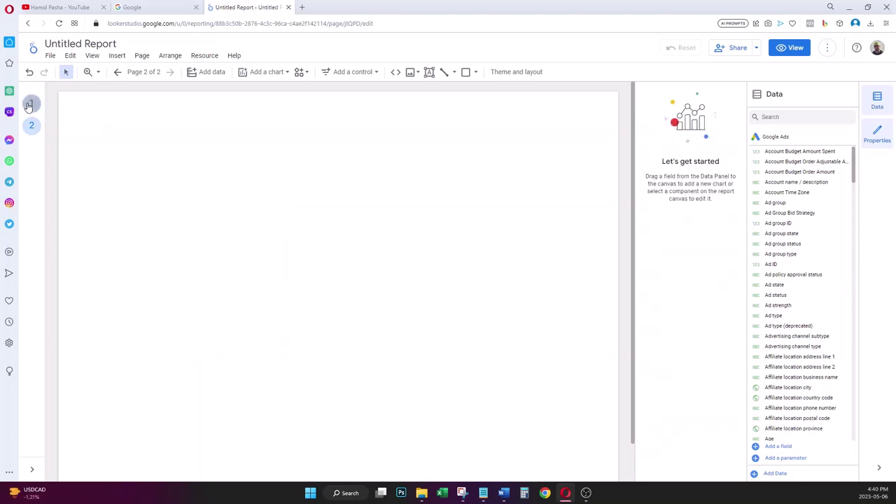
- Paste a copy of page 1's campaign performance table near the top of page 2
left_click(29, 104)
scroll(338, 264, "down", 4)
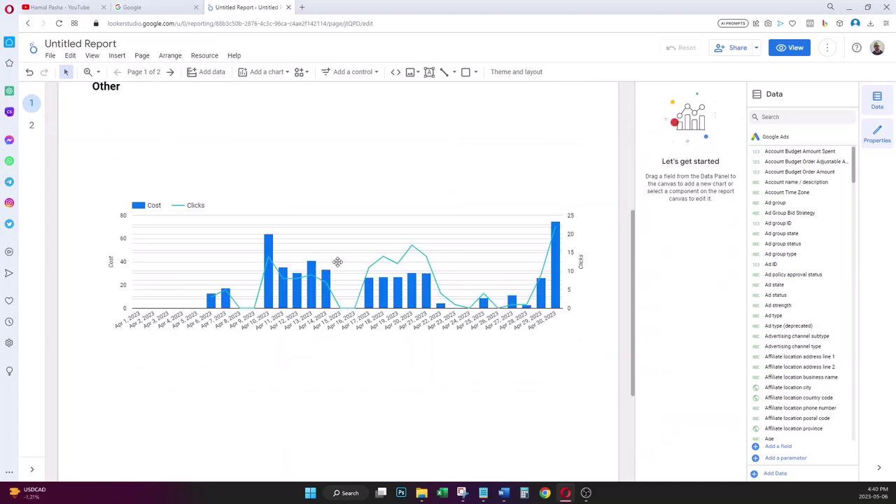
scroll(455, 348, "down", 5)
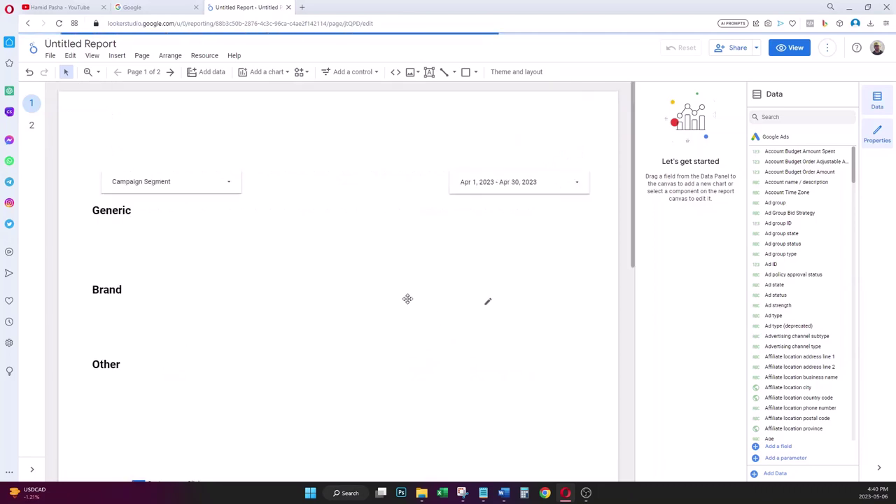
scroll(513, 287, "down", 3)
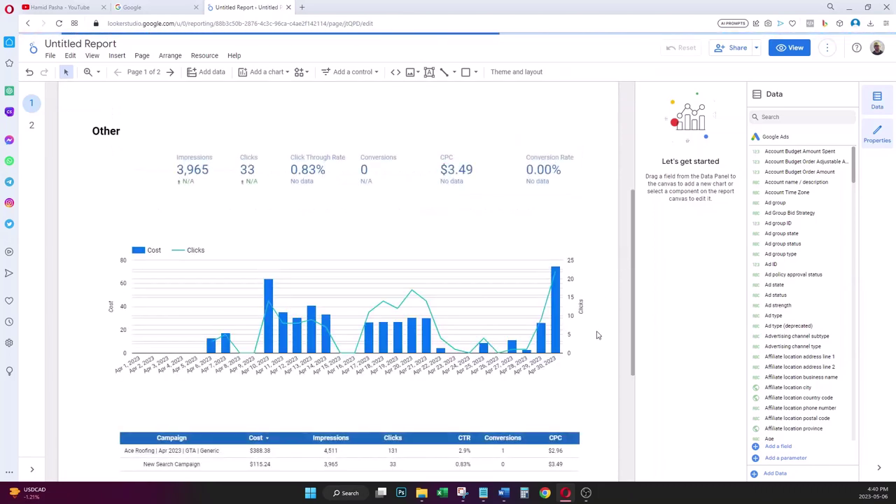
scroll(506, 391, "down", 3)
left_click(451, 247)
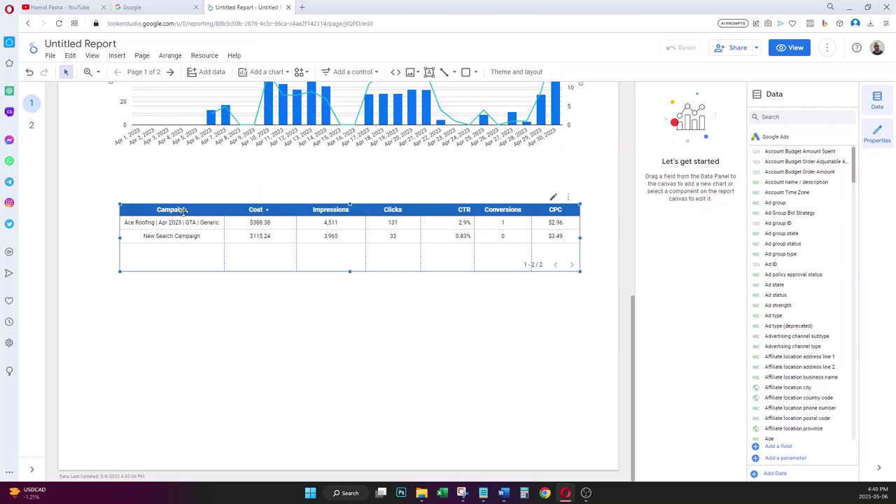
left_click(31, 126)
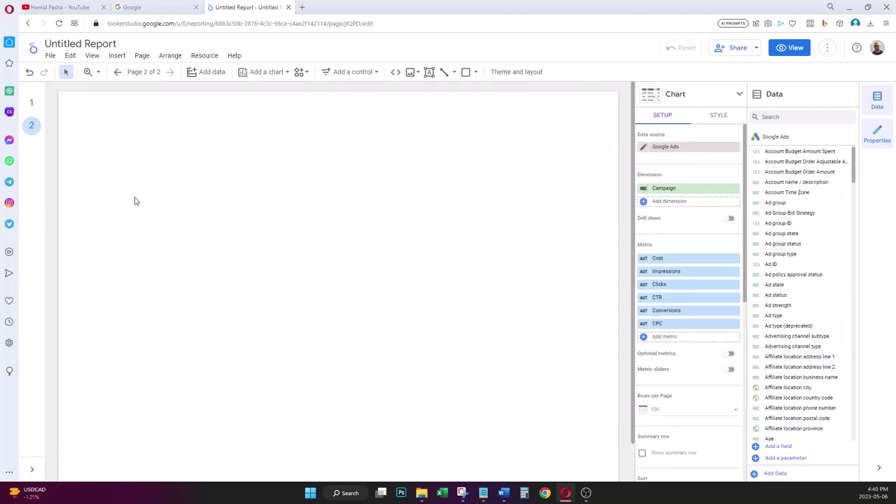
key("ctrl+v")
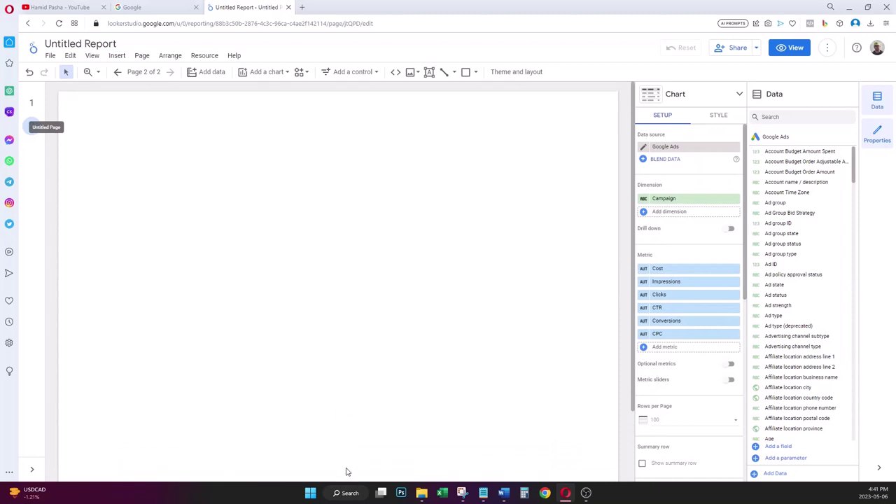
scroll(346, 439, "down", 2)
left_click_drag(340, 412, 331, 190)
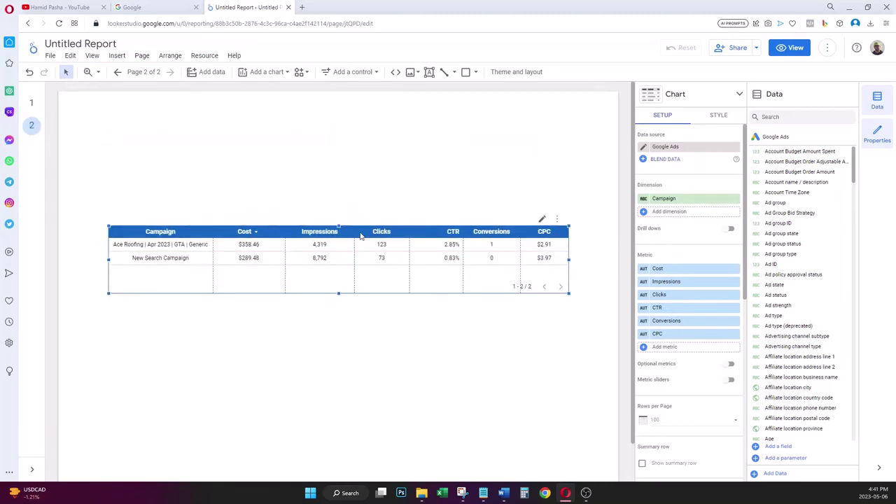
- Nudge the page 2 table up and switch its dimension to Search keyword
left_click_drag(361, 236, 352, 182)
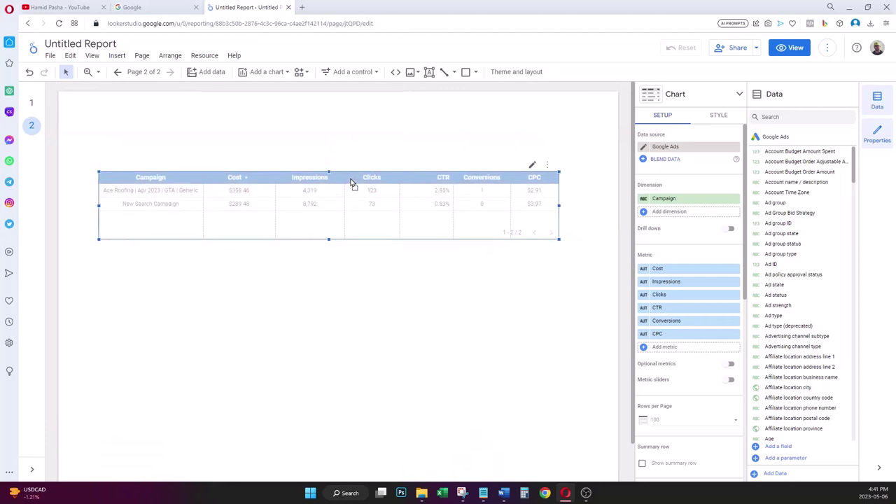
left_click(688, 200)
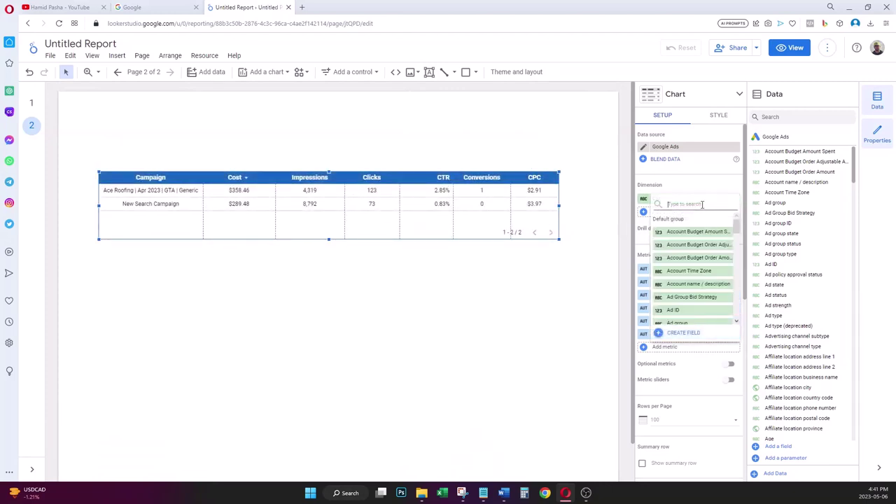
type("keyw")
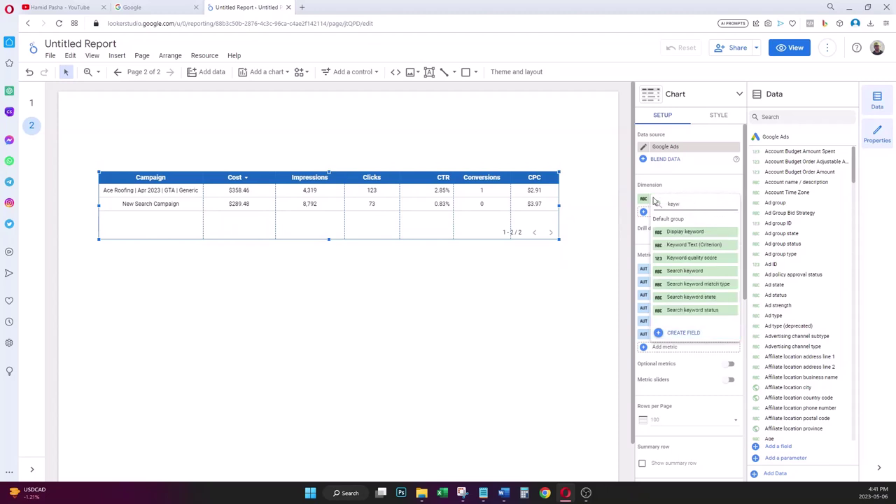
left_click(685, 271)
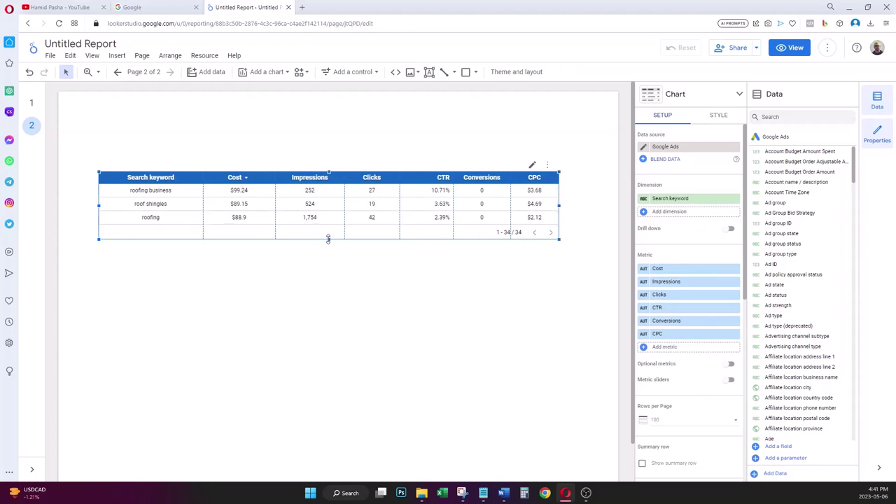
- Stretch the keyword table down twice so many more keyword rows show
left_click_drag(328, 239, 335, 341)
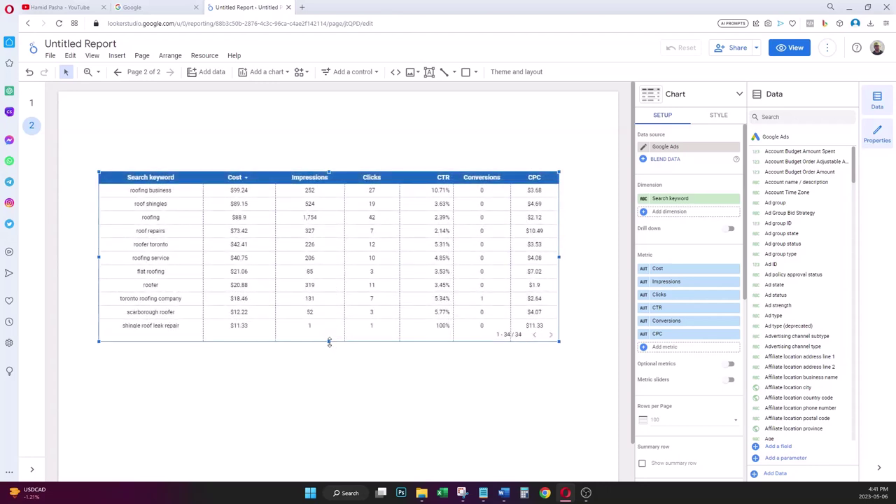
left_click_drag(329, 343, 329, 411)
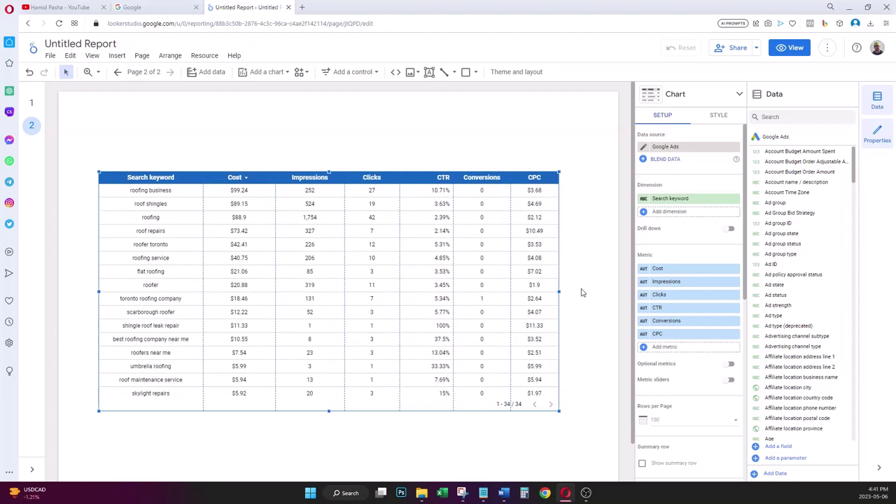
scroll(586, 280, "down", 1)
scroll(585, 280, "up", 1)
- On page 1, draw a thin rectangle strip across the top, above the filters
left_click(32, 106)
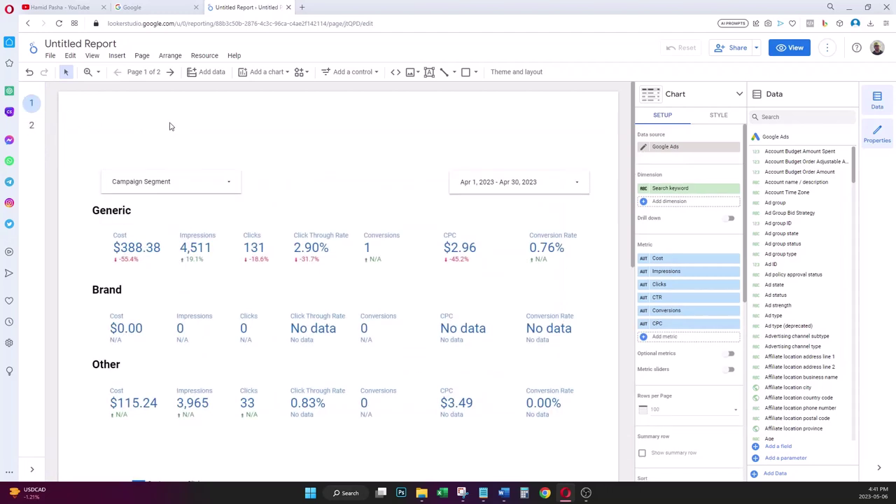
left_click(117, 56)
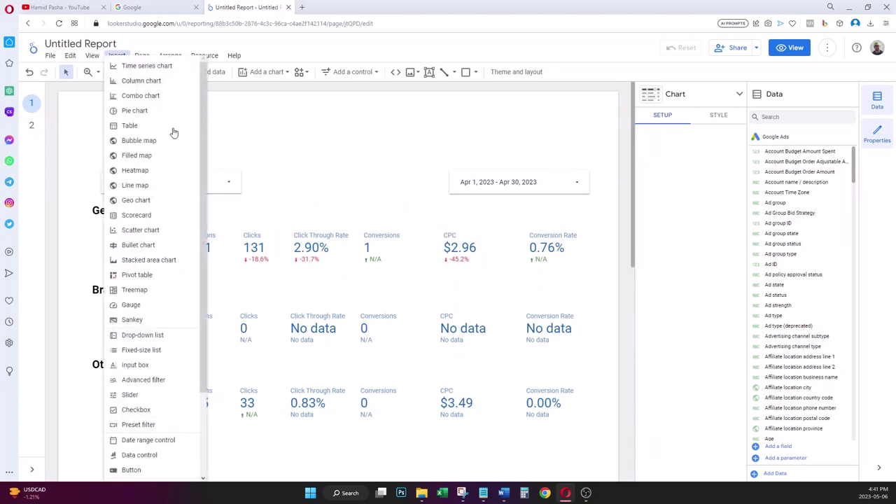
scroll(157, 163, "down", 2)
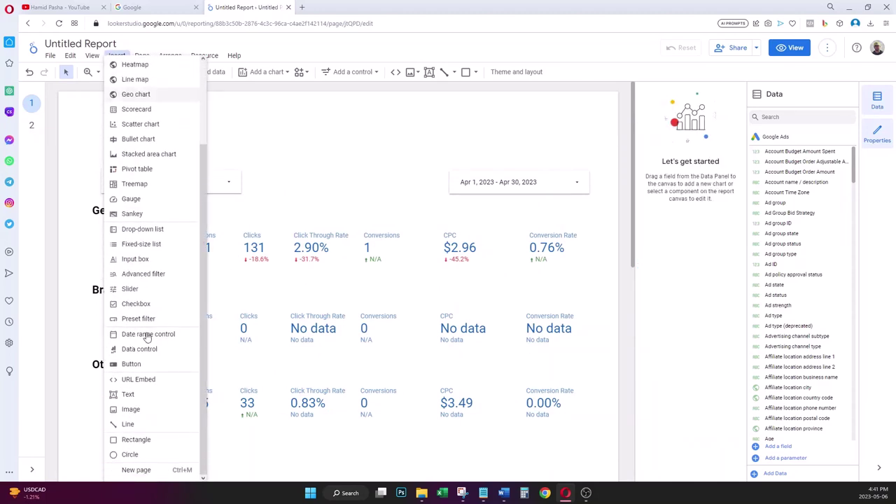
left_click(150, 440)
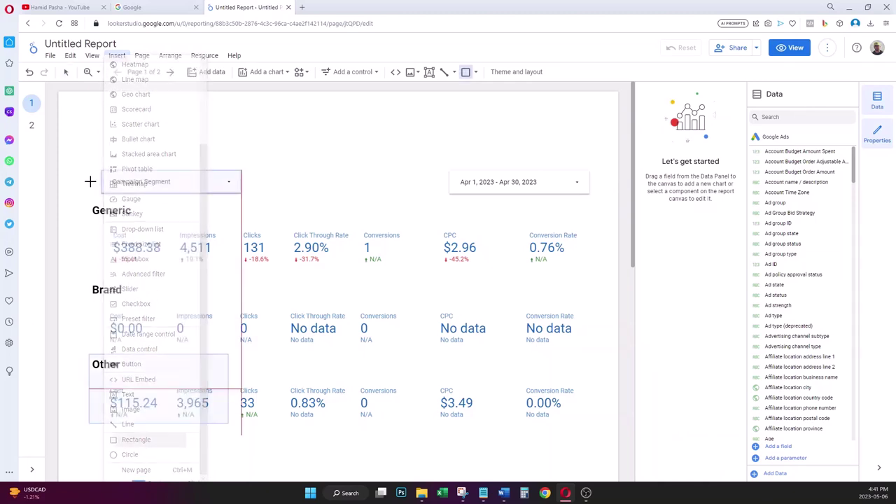
left_click_drag(136, 151, 620, 163)
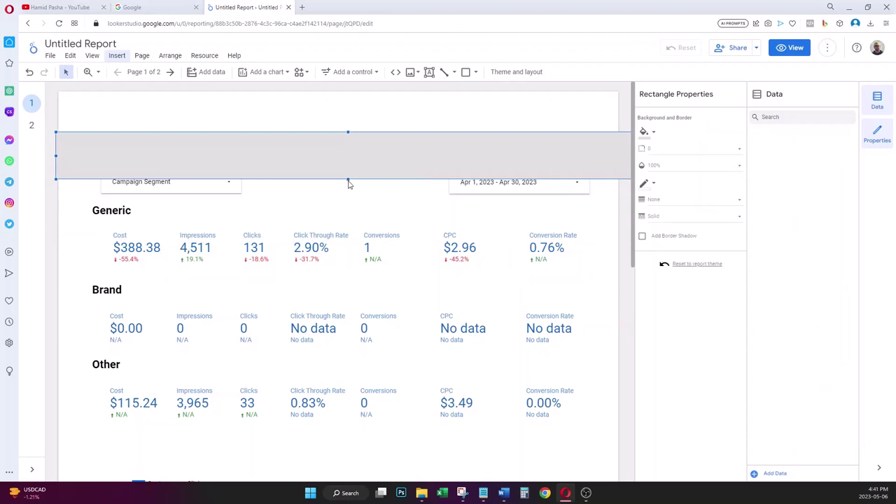
left_click_drag(348, 180, 348, 163)
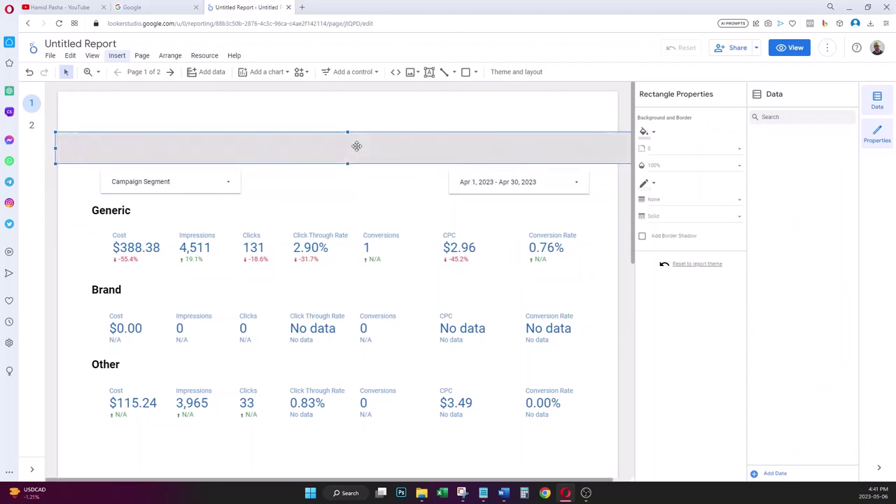
- Fill the banner rectangle dark blue
left_click(644, 133)
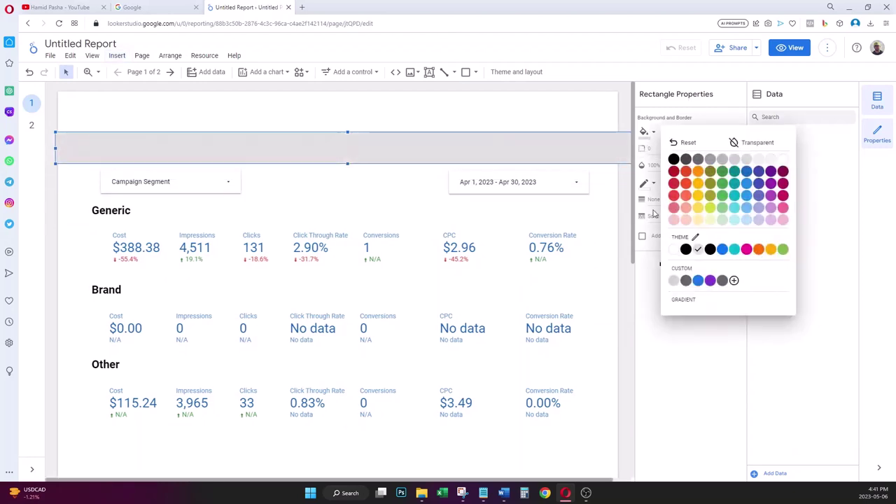
left_click(747, 173)
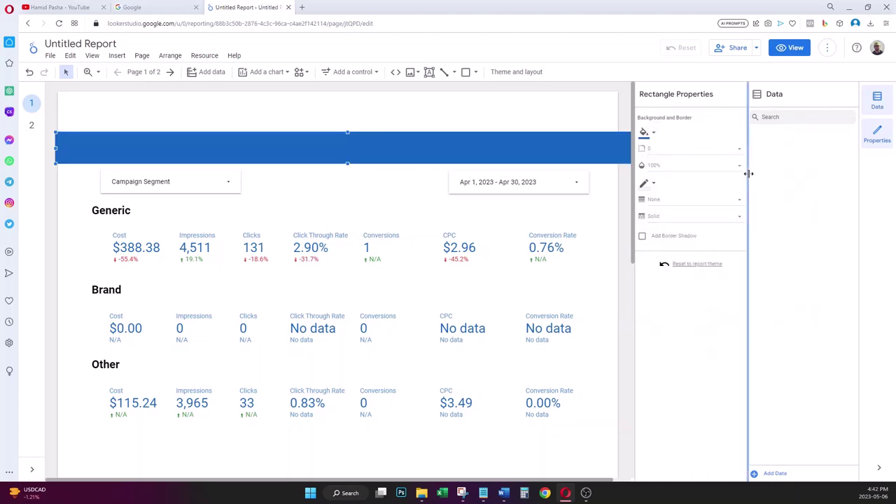
left_click(627, 191)
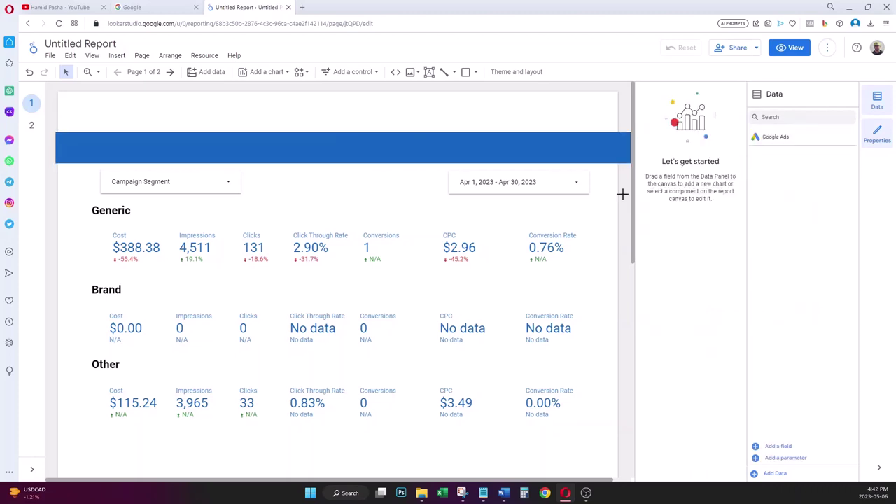
left_click(354, 143)
scroll(364, 253, "down", 6)
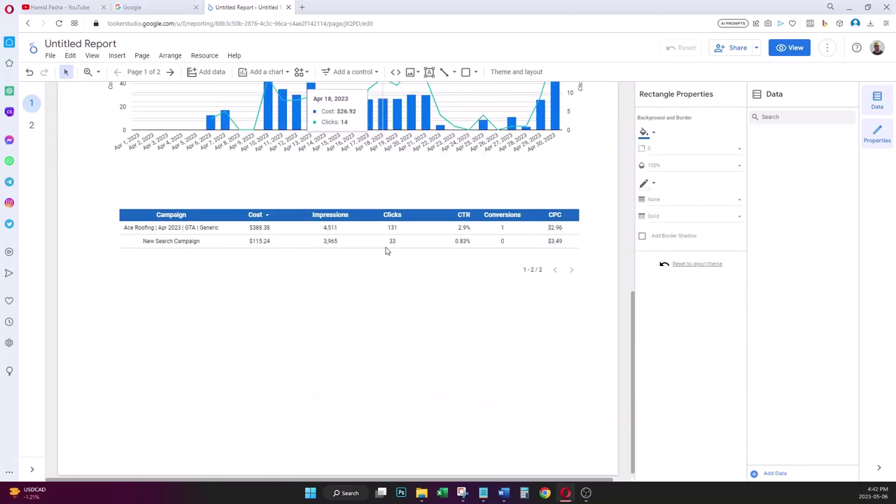
scroll(372, 231, "up", 8)
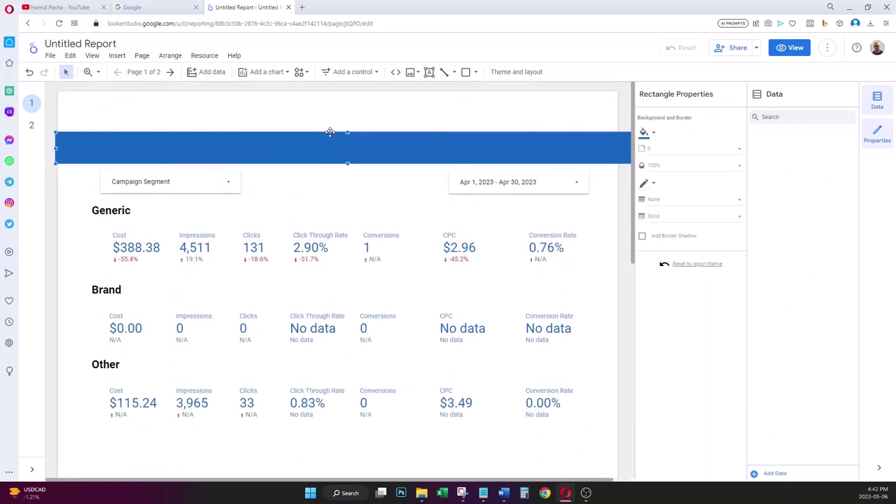
left_click(385, 120)
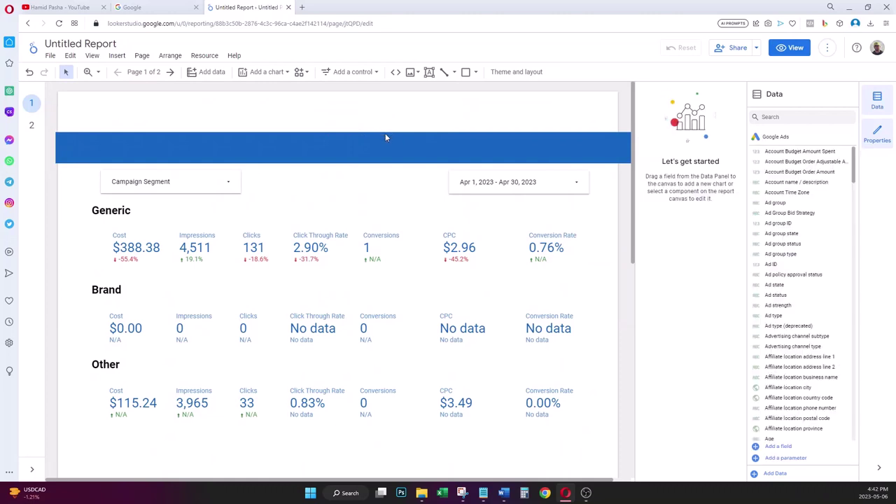
- Add a text box reading 'Campaign Performance' inside the blue banner
left_click(374, 143)
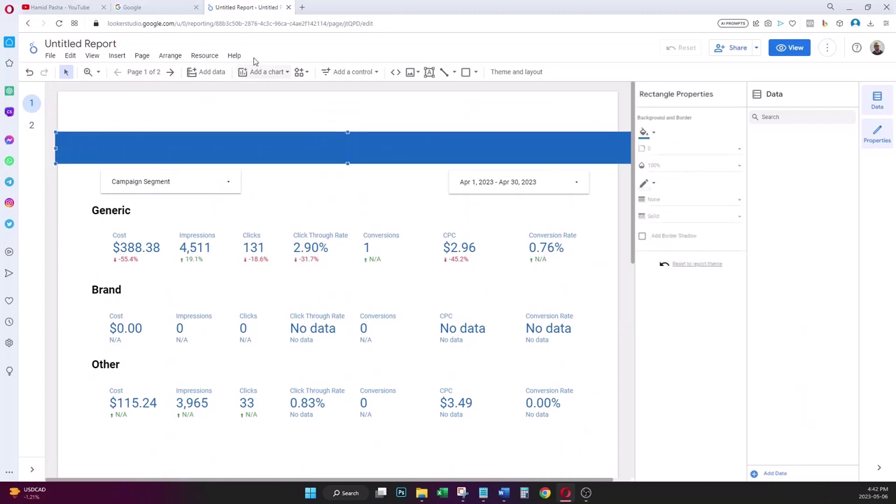
left_click(117, 57)
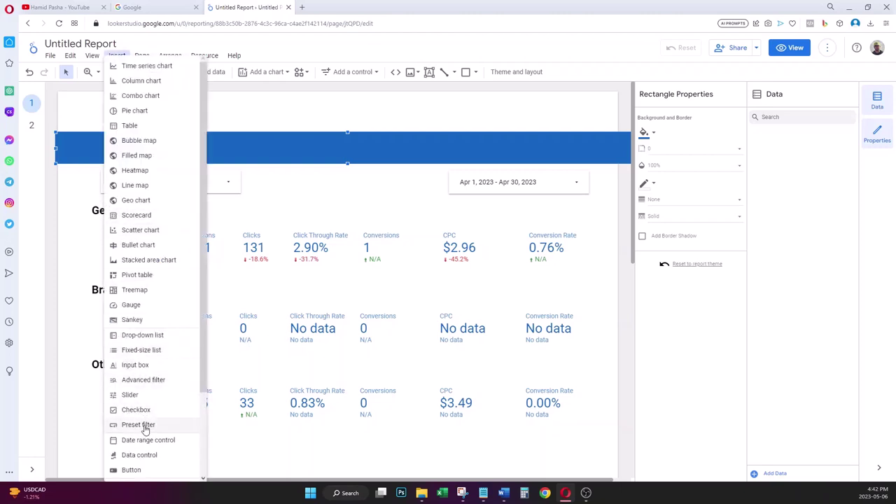
scroll(149, 392, "down", 3)
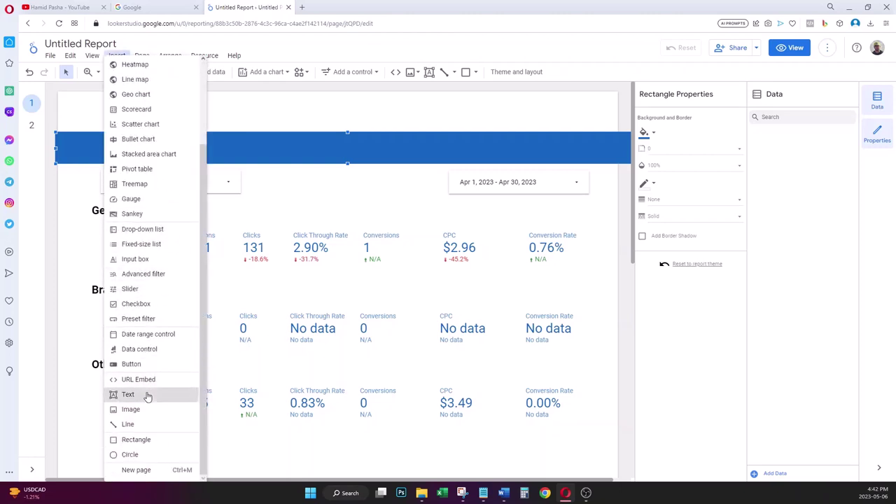
left_click(148, 396)
left_click_drag(270, 147, 422, 161)
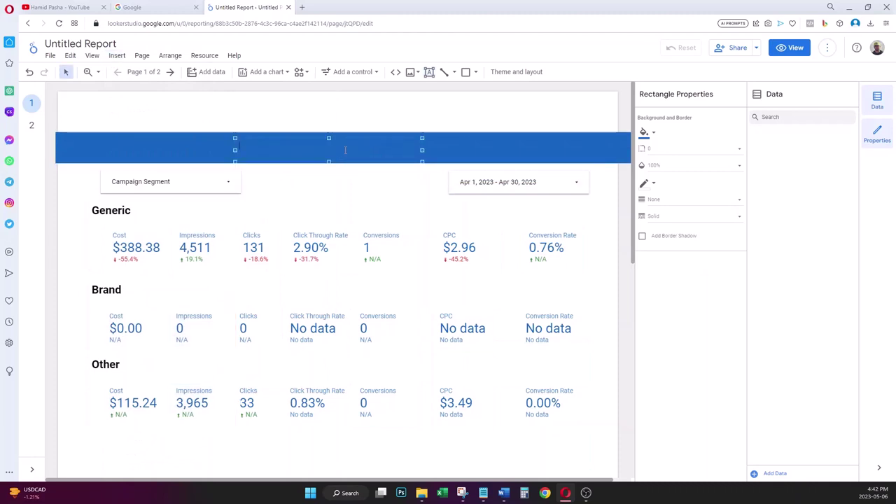
type("Campa")
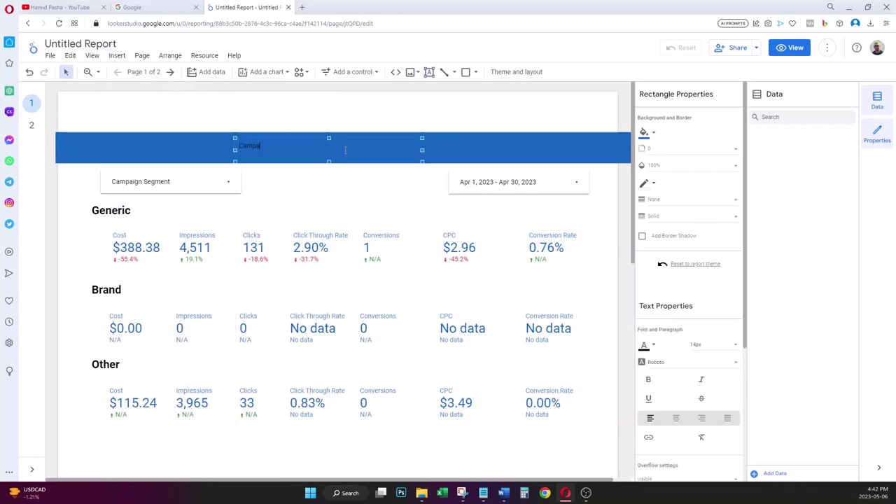
type("ign Performance")
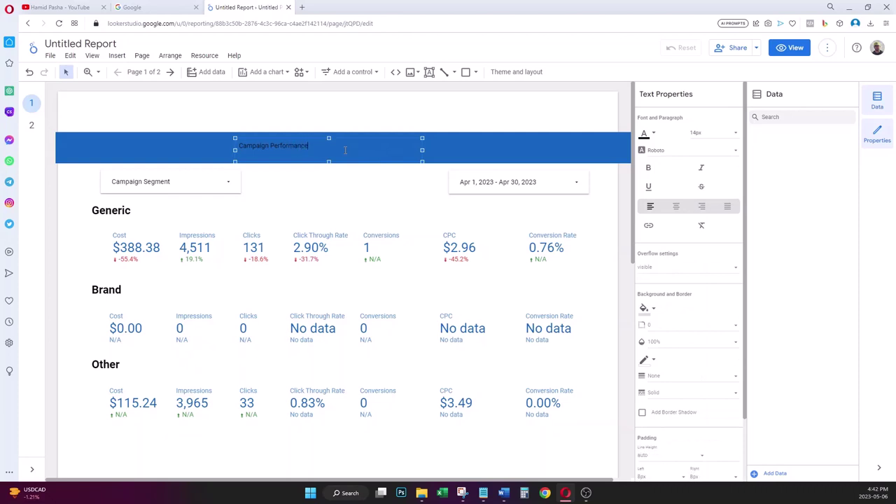
- Stretch the title box across the full banner width and make its text white
left_click_drag(422, 150, 618, 149)
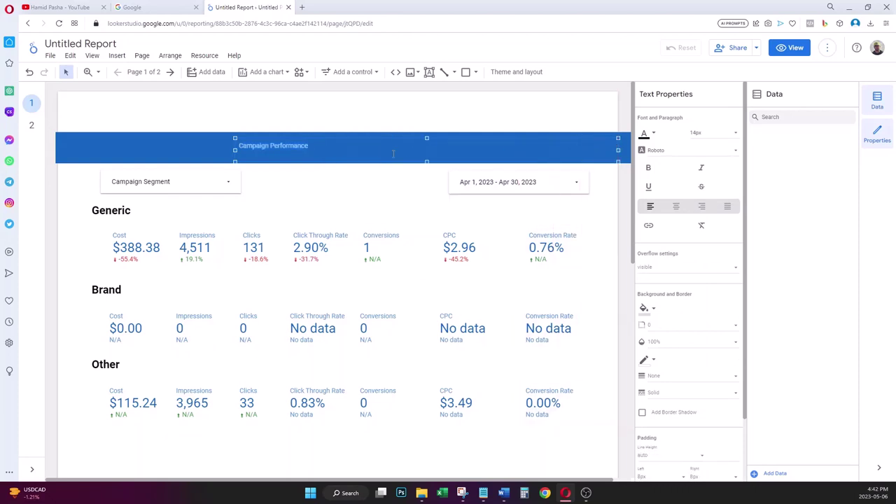
left_click_drag(235, 150, 57, 149)
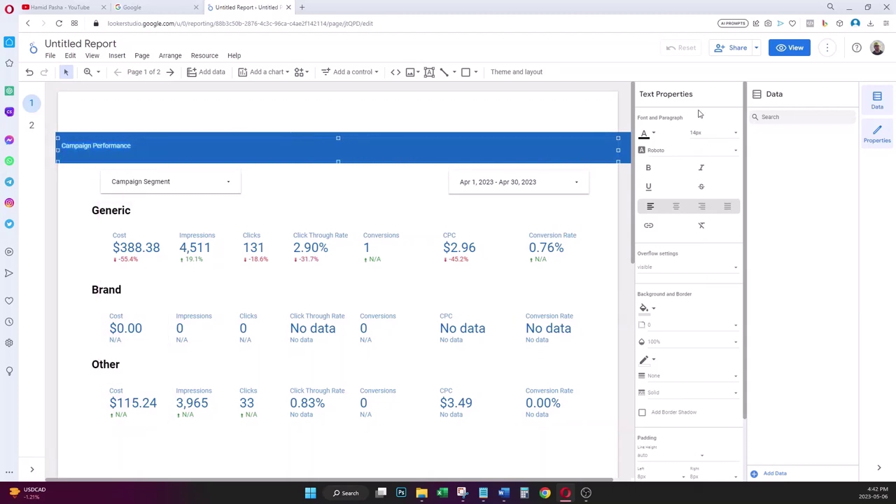
left_click(650, 134)
left_click(674, 231)
- Format the Campaign Performance title as centred, bold and 32px
left_click(677, 207)
left_click(648, 170)
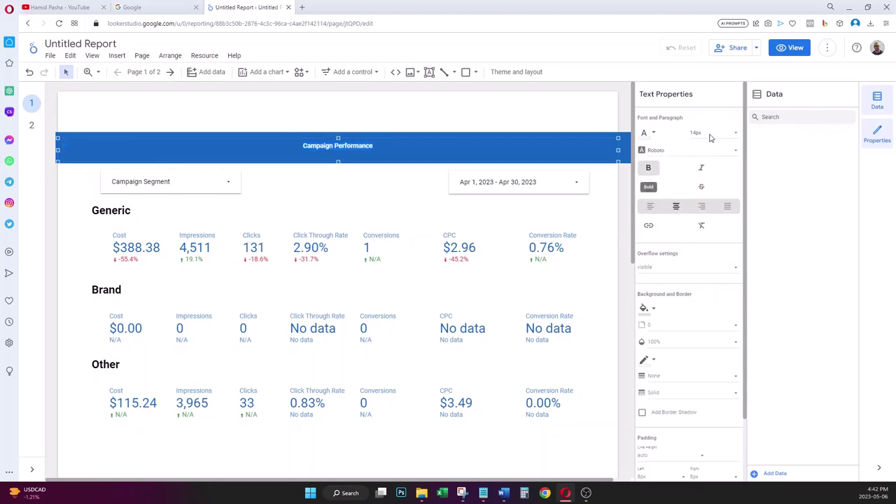
left_click(714, 133)
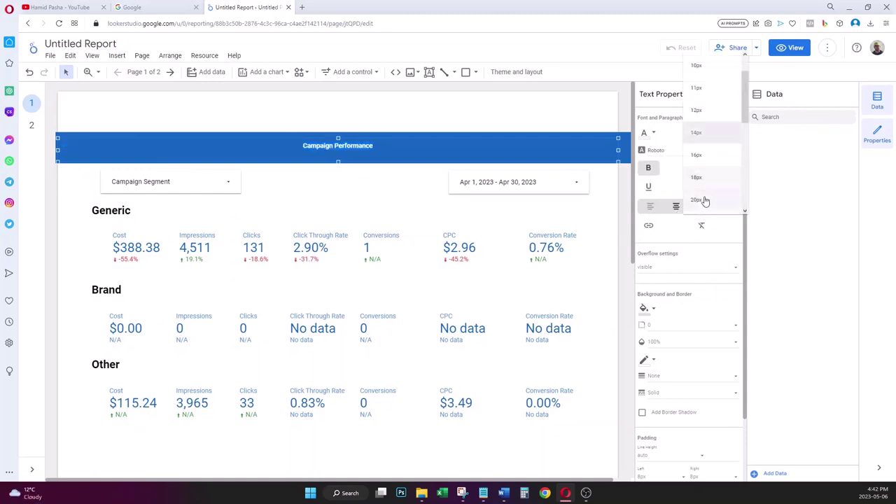
left_click(705, 201)
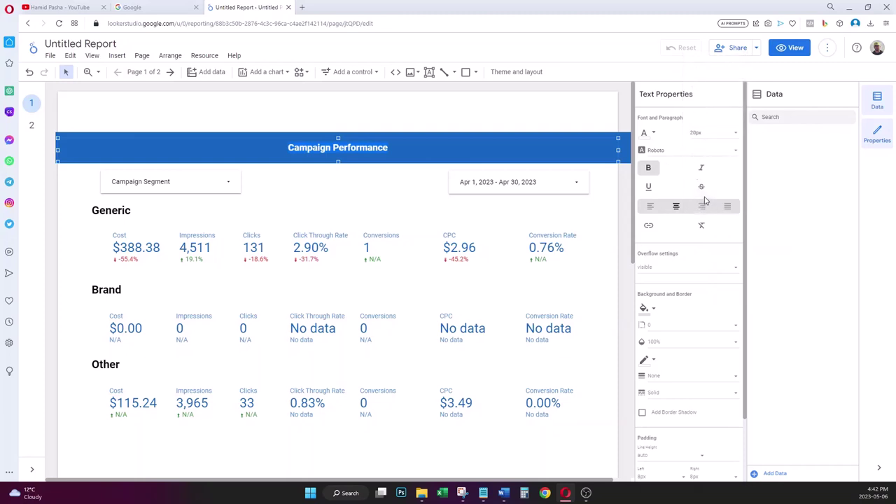
scroll(718, 137, "down", 1)
left_click(727, 132)
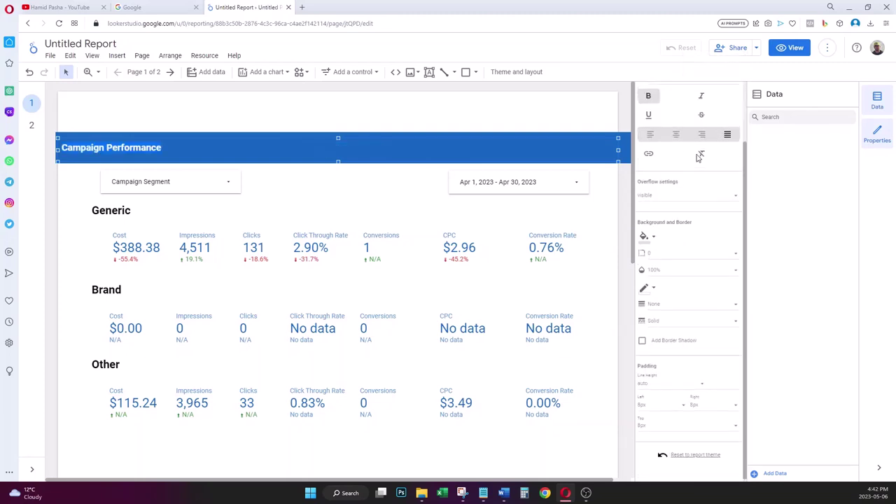
scroll(693, 162, "up", 1)
left_click(676, 207)
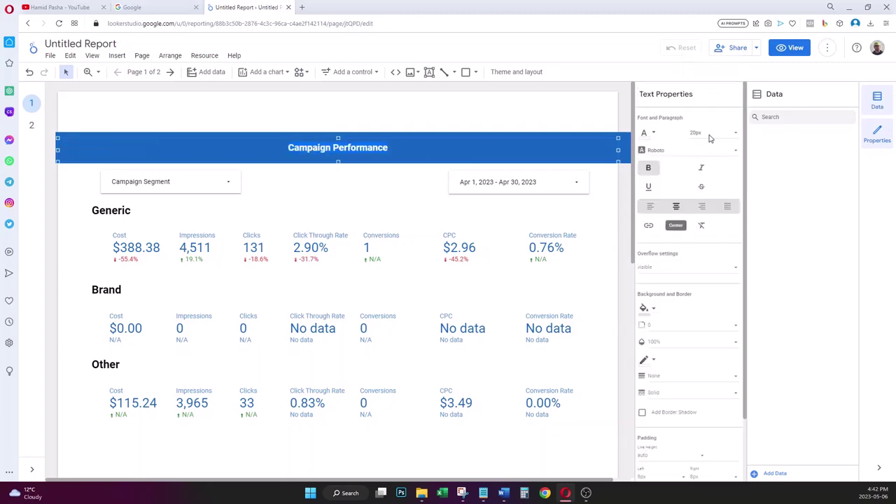
left_click(710, 134)
scroll(703, 161, "up", 1)
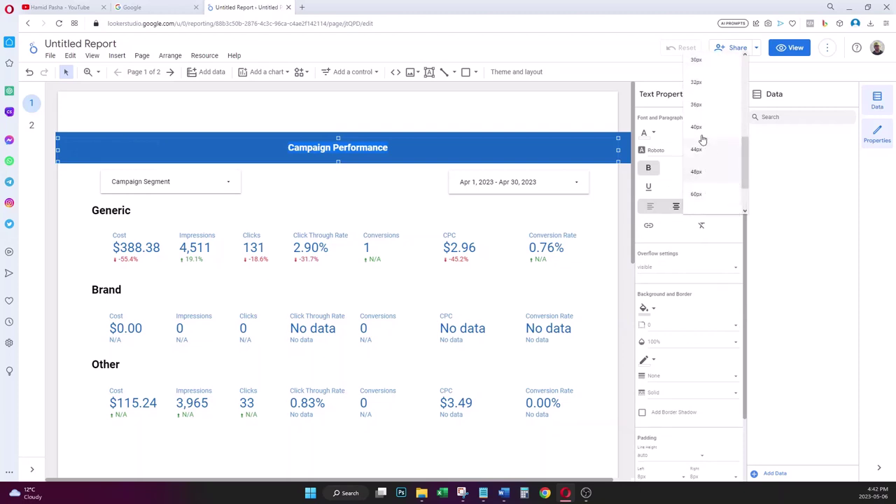
left_click(703, 133)
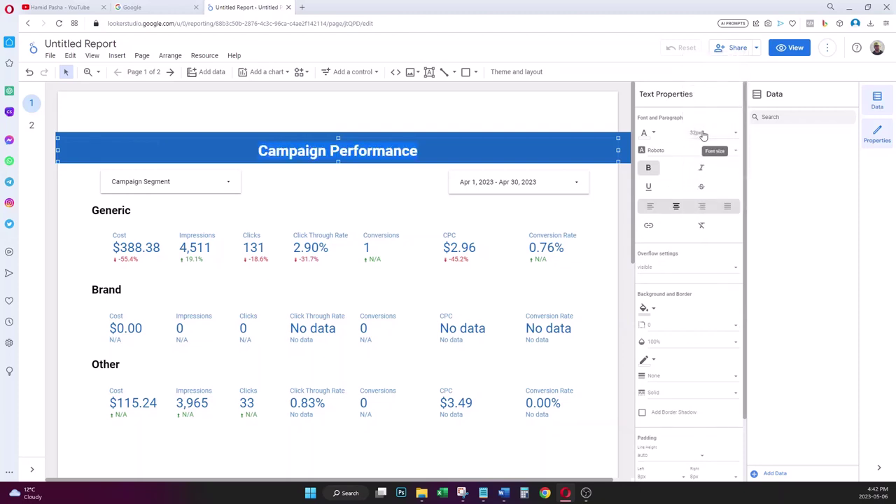
left_click(555, 104)
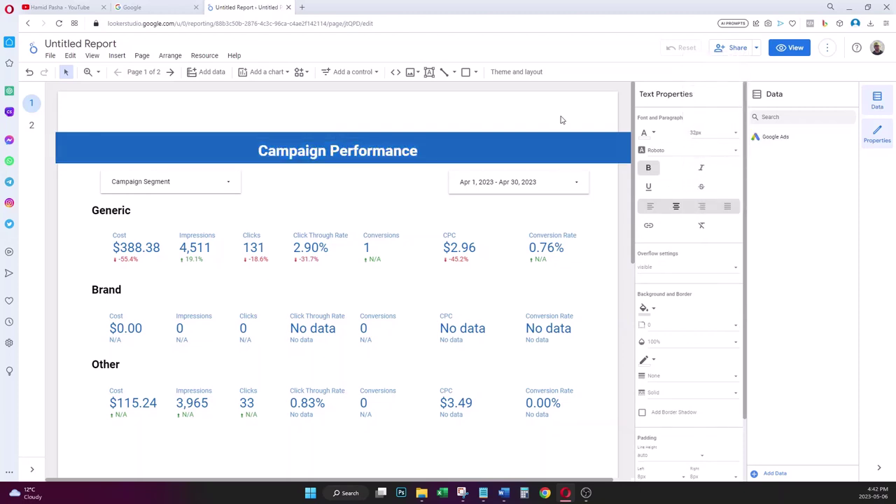
- Move the title down so it sits vertically centred in the blue banner
left_click(382, 151)
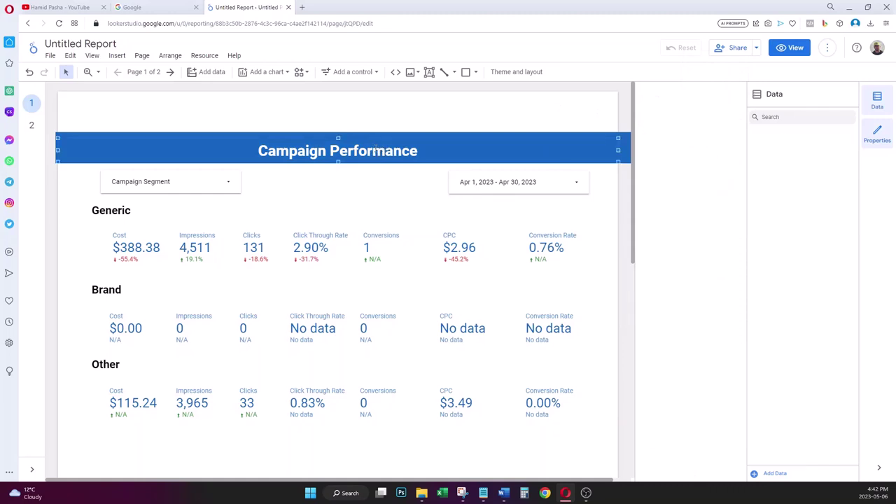
double_click(378, 149)
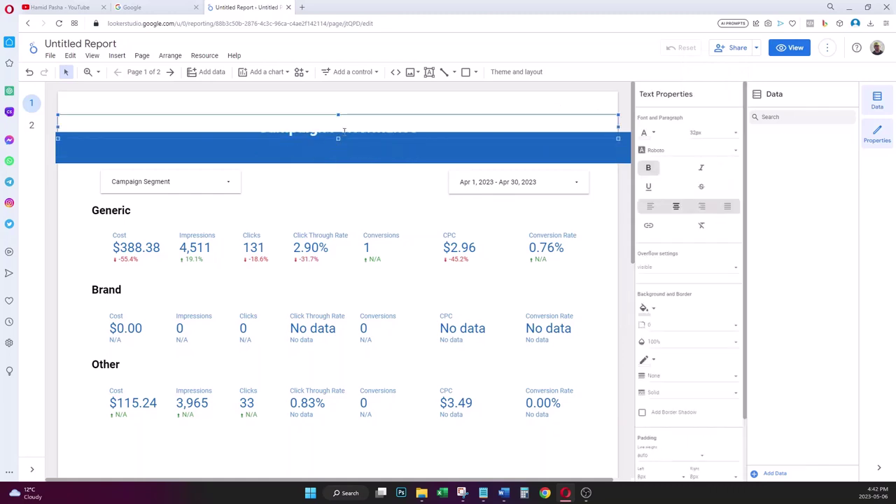
left_click_drag(338, 116, 334, 139)
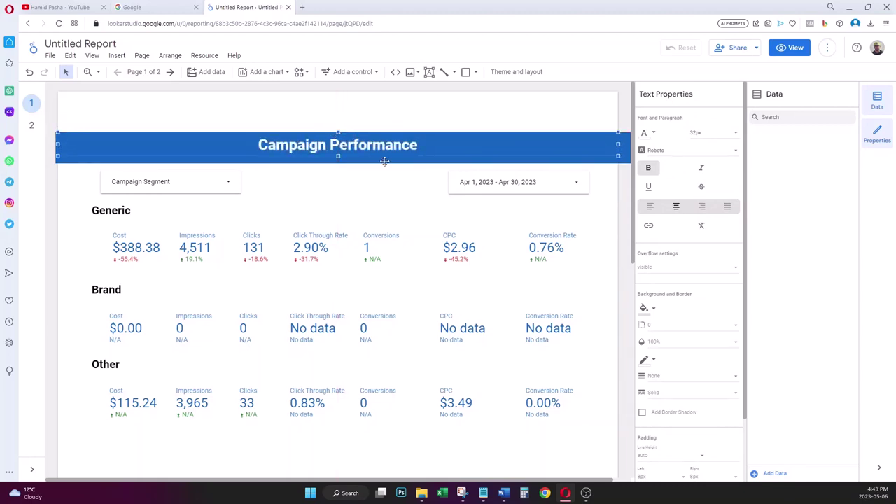
- Pull the blue banner's left and right edges in to match the page edges
left_click(346, 162)
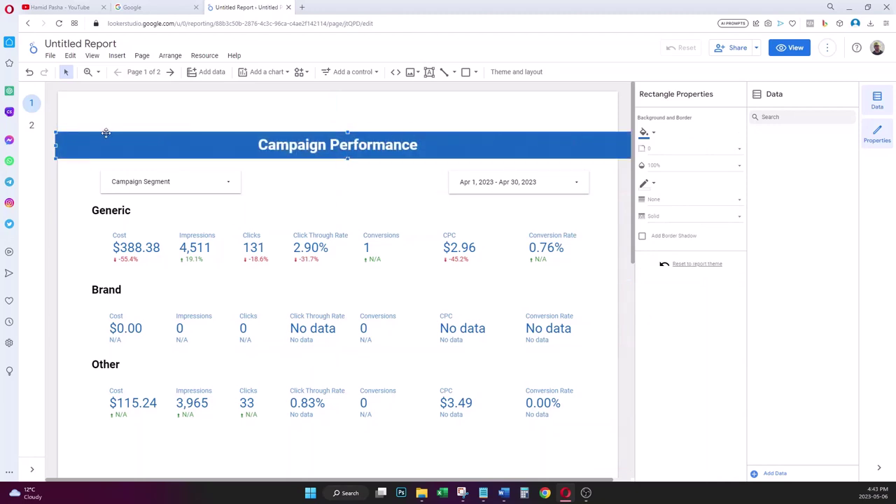
left_click_drag(56, 143, 58, 143)
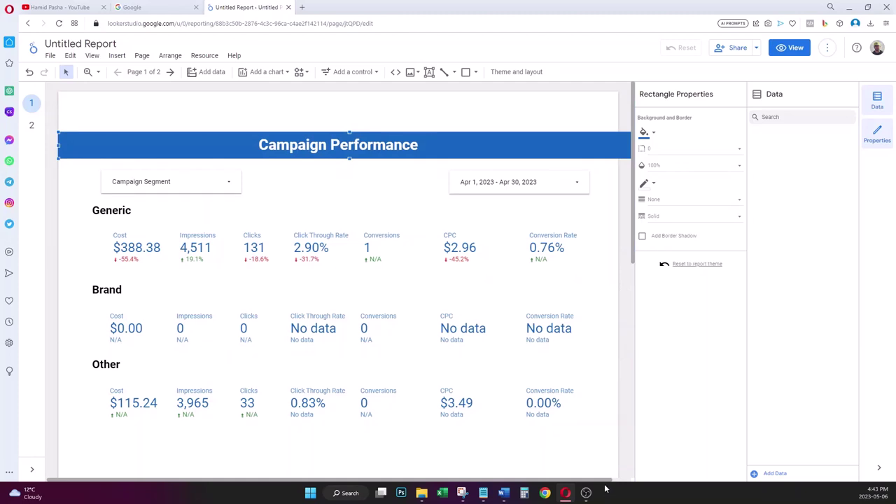
left_click_drag(608, 483, 626, 482)
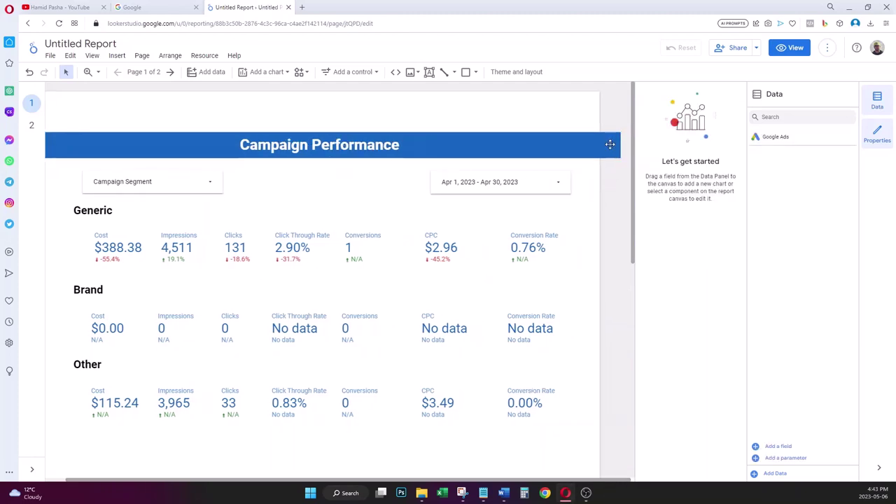
left_click(610, 145)
left_click_drag(621, 143, 600, 144)
left_click(615, 165)
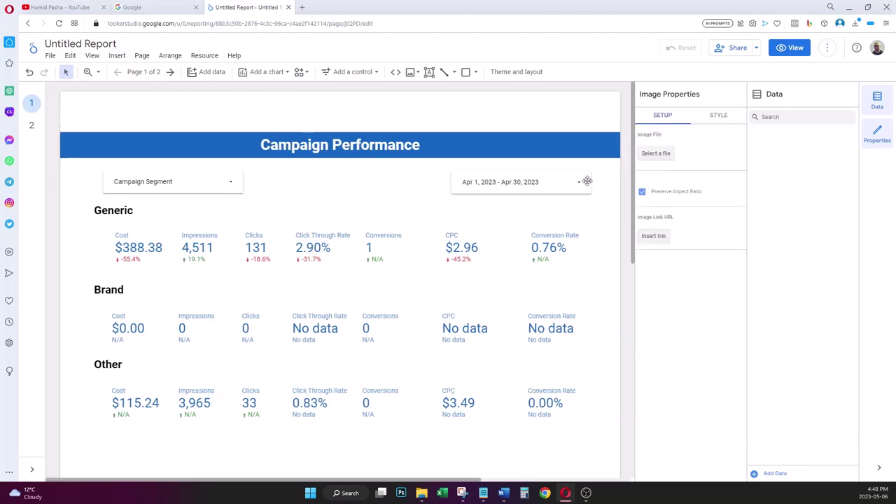
left_click(560, 238)
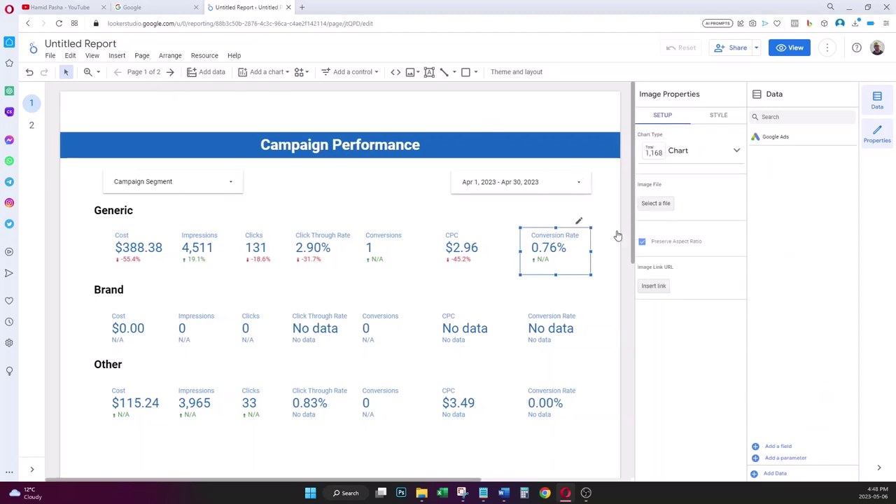
left_click(621, 171)
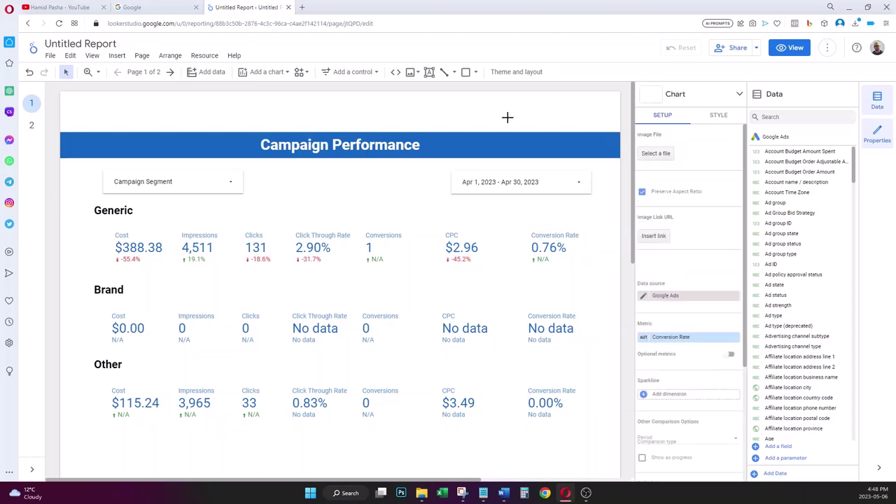
left_click(117, 56)
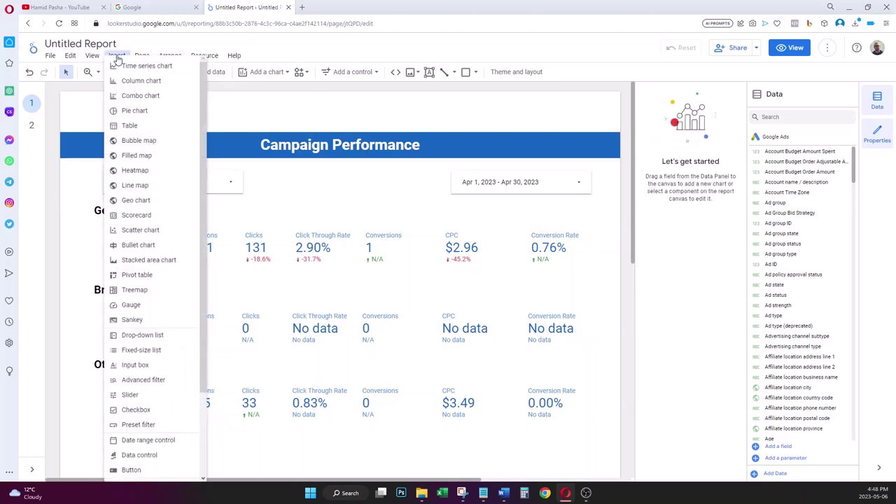
scroll(154, 245, "down", 2)
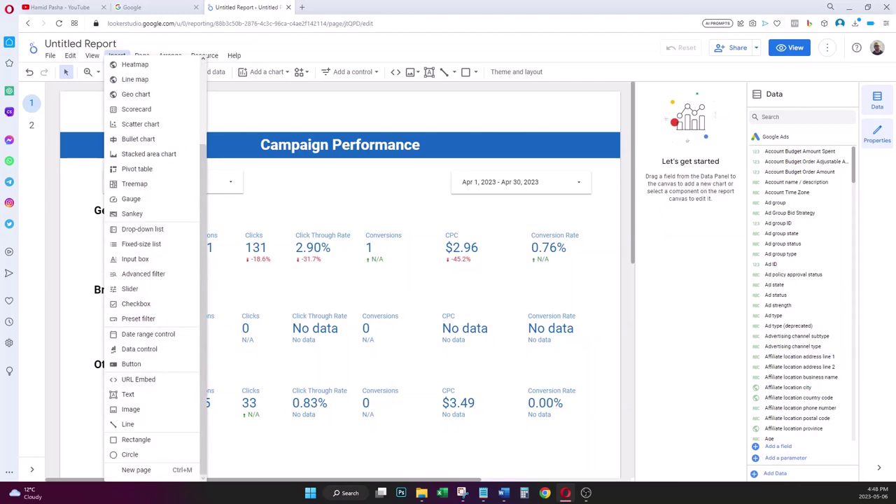
left_click_drag(129, 67, 543, 150)
left_click(397, 184)
scroll(533, 275, "down", 3)
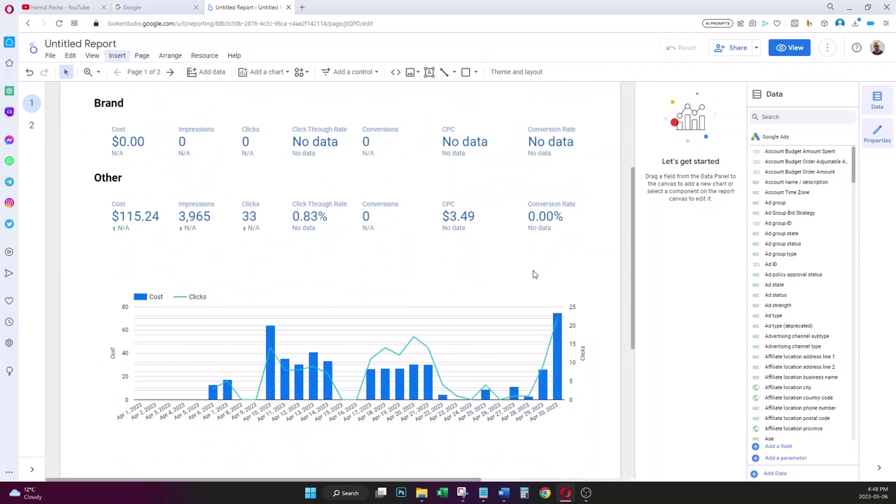
scroll(510, 354, "down", 4)
scroll(516, 340, "up", 8)
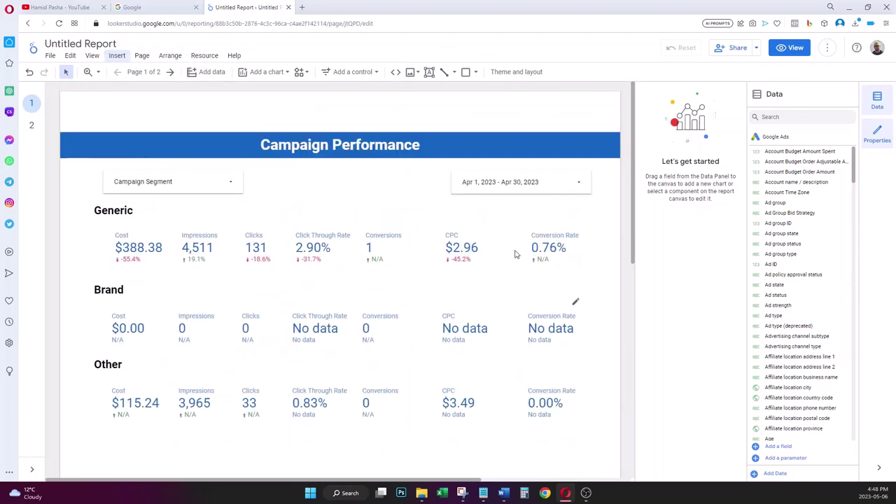
left_click(536, 147)
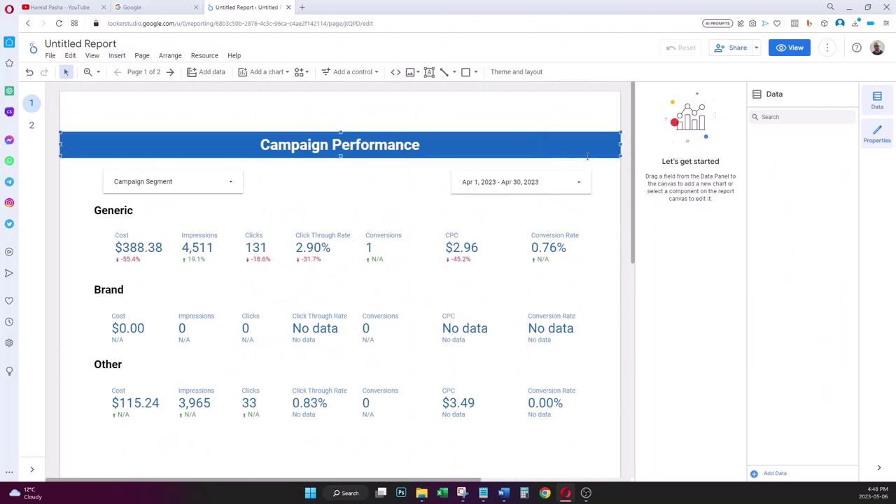
- Place the Google logo above the banner's right end and shrink it to about half width
left_click_drag(371, 84, 500, 124)
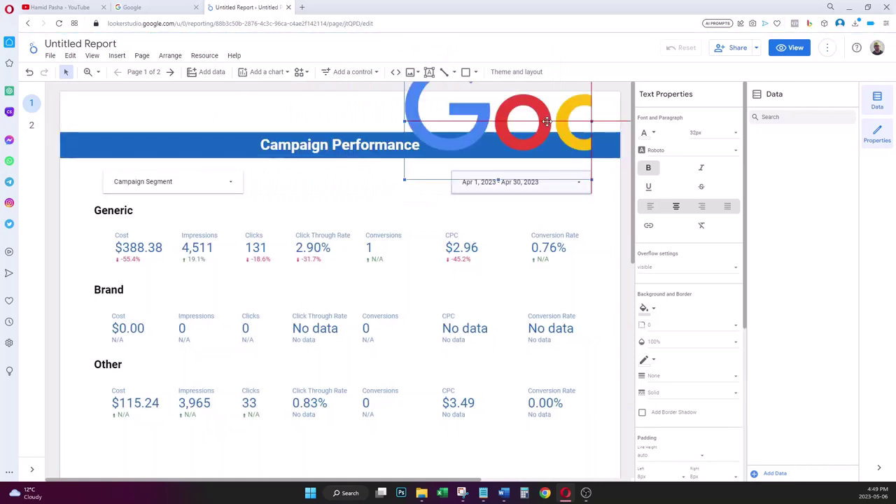
left_click_drag(532, 132, 530, 150)
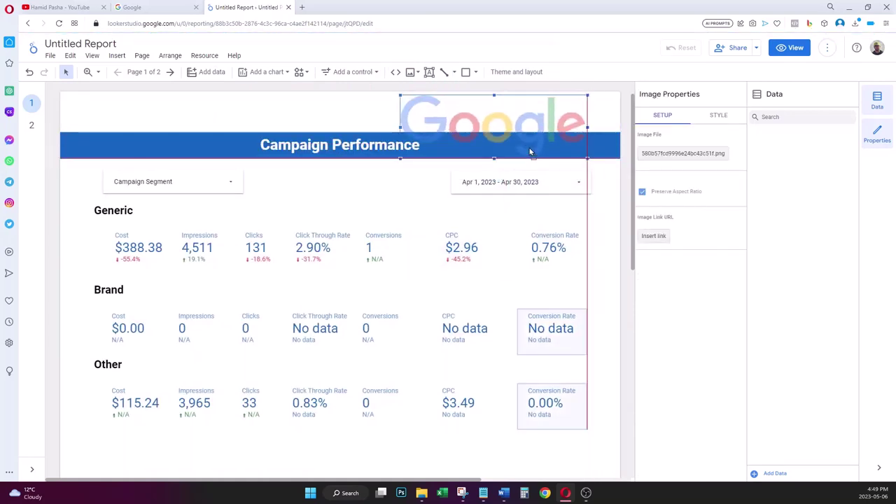
left_click_drag(588, 159, 576, 124)
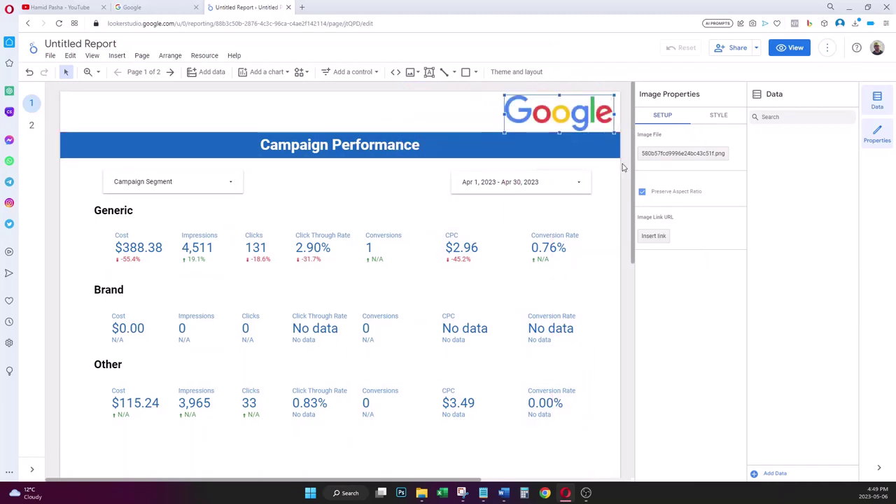
left_click(623, 163)
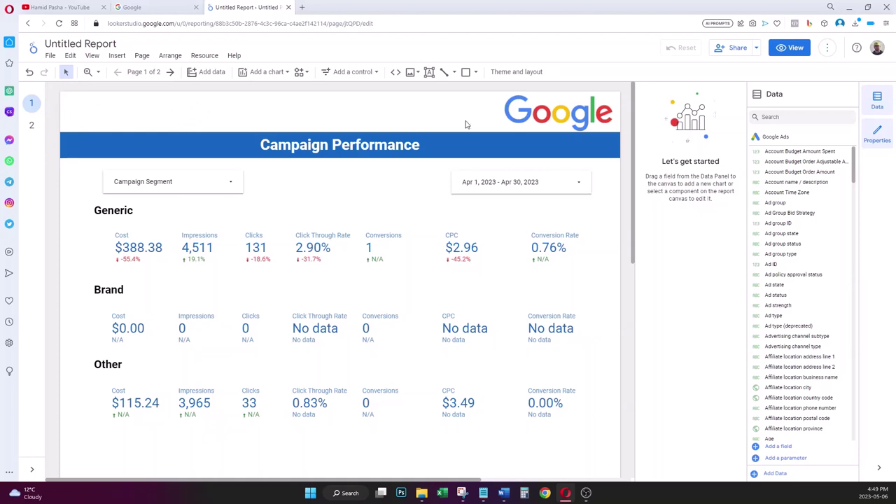
- Select the Google logo, blue banner and Campaign Performance title together
mouse_move(633, 133)
left_mouse_down()
mouse_move(637, 234)
mouse_move(633, 129)
left_mouse_up()
left_click(590, 112)
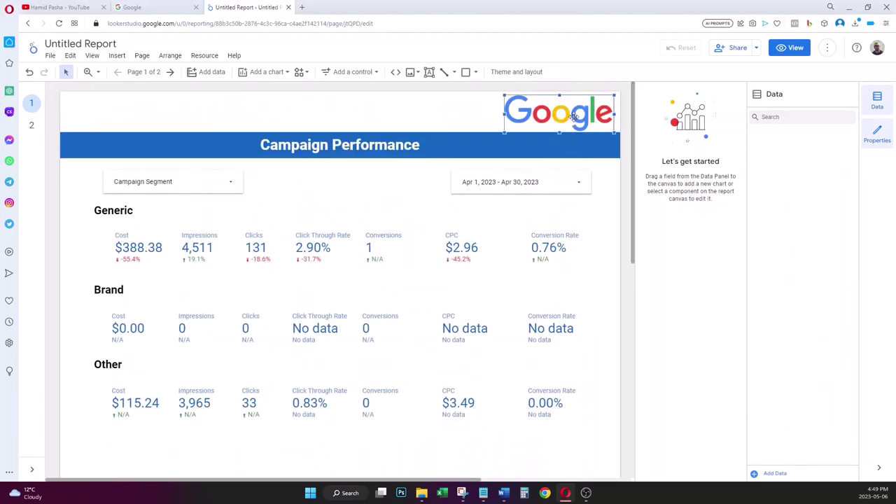
left_click(387, 145, "shift")
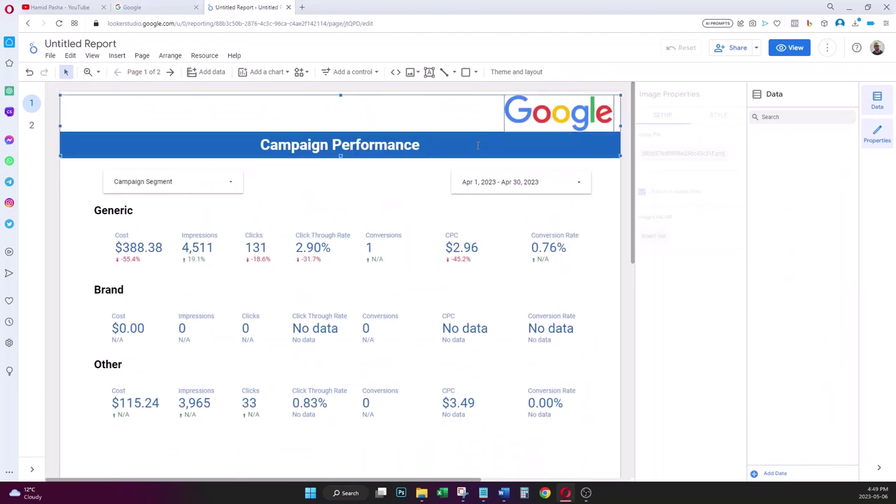
left_click(272, 157, "shift")
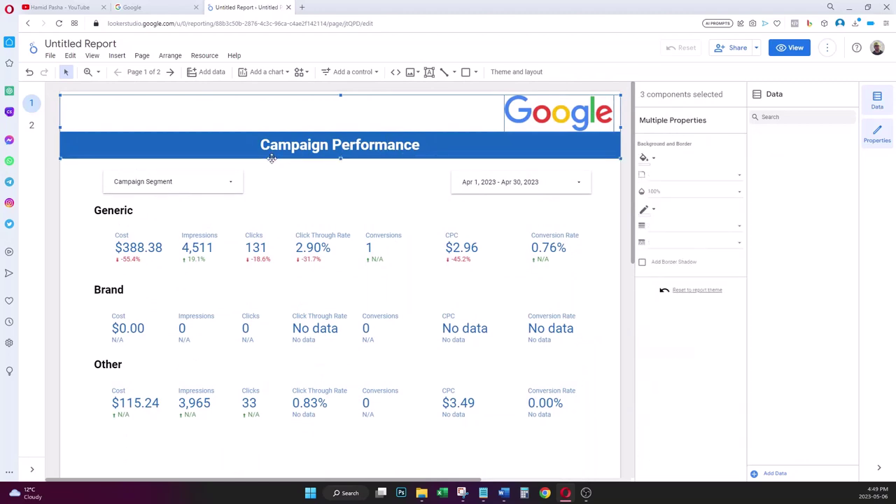
- Paste the three header elements onto page 2 above the keyword table
left_click(31, 126)
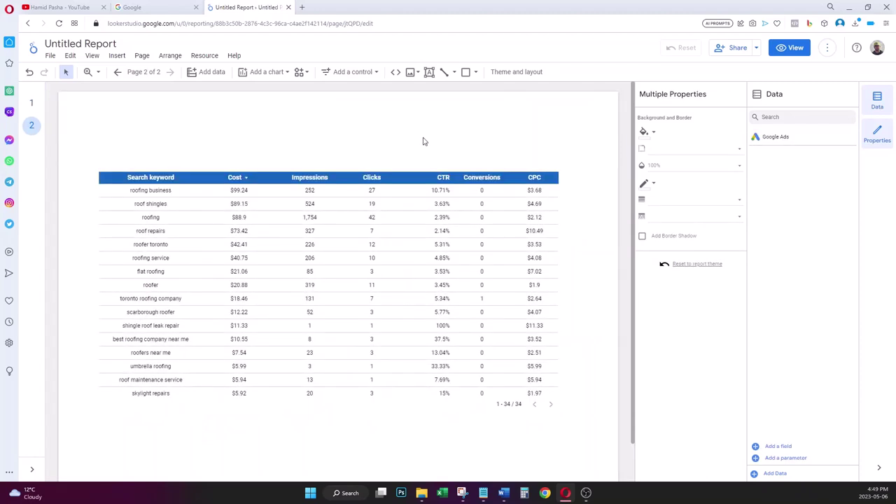
key("ctrl+v")
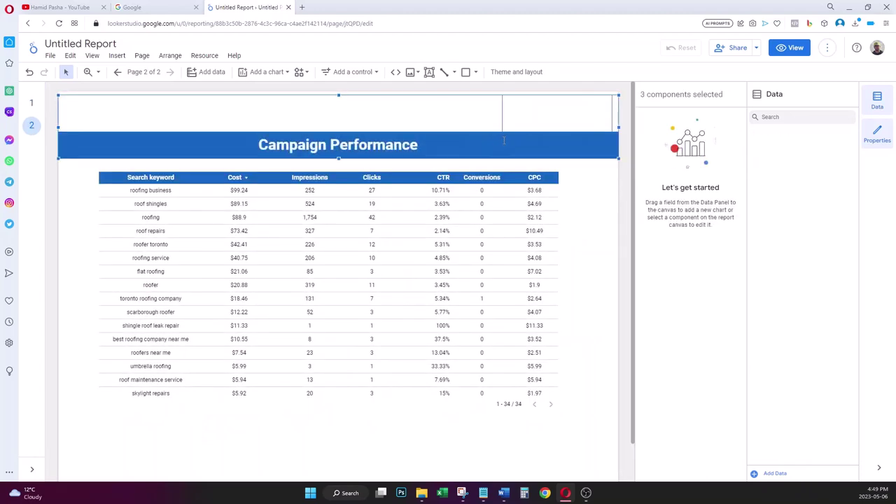
left_click(601, 189)
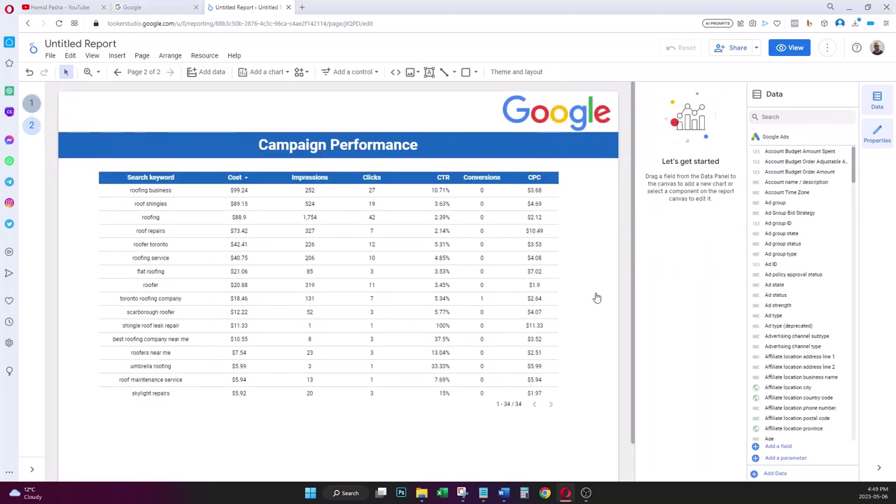
- Return to page 1 and scroll through the chart and campaign table, then back to the top
key("Page_Up")
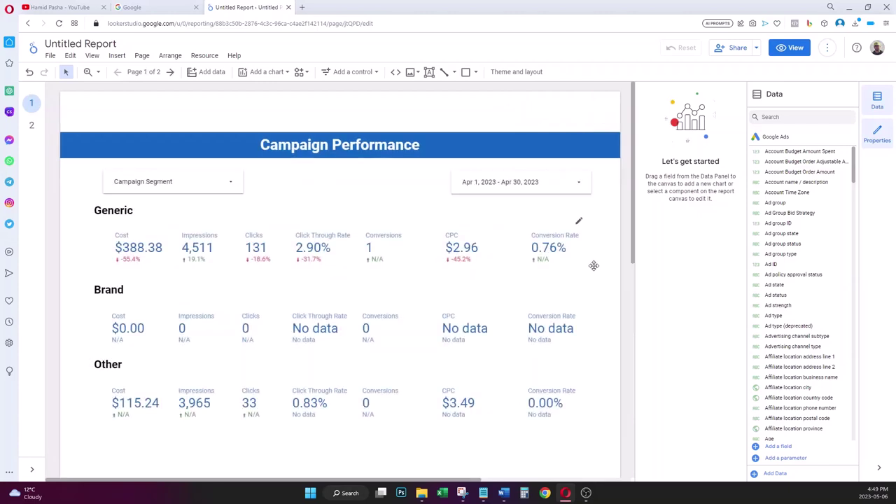
scroll(638, 322, "down", 3)
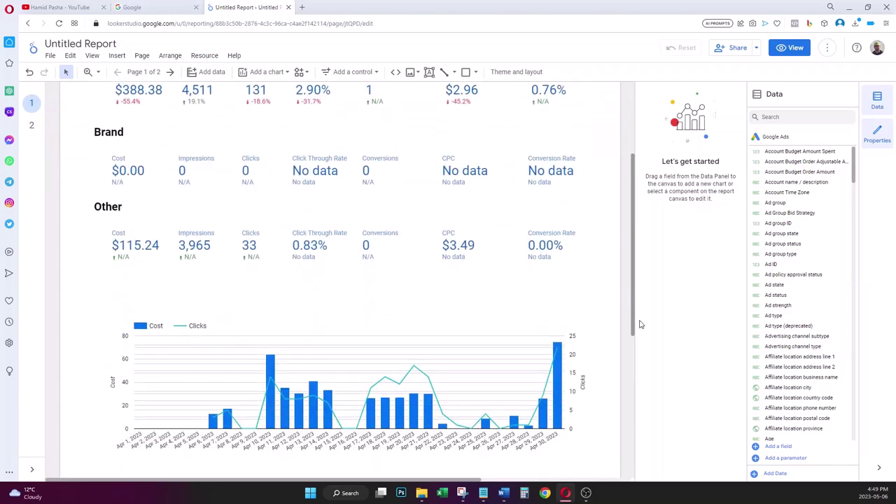
scroll(639, 324, "down", 2)
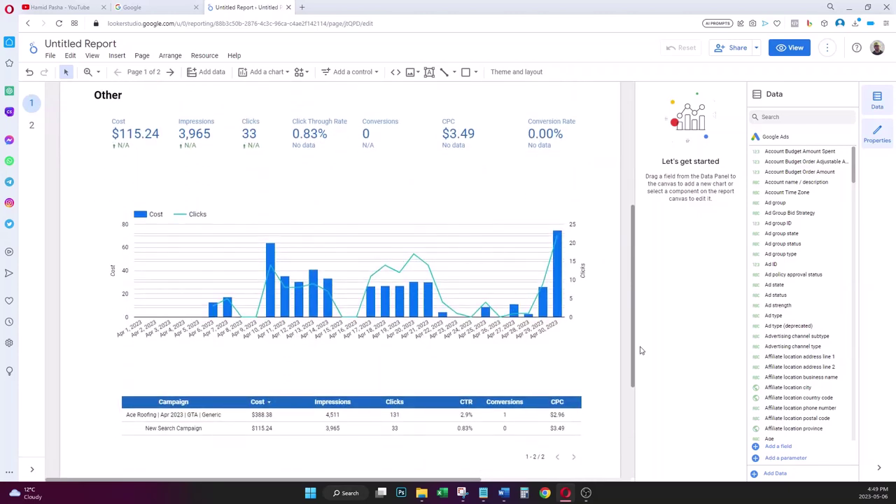
scroll(640, 343, "up", 5)
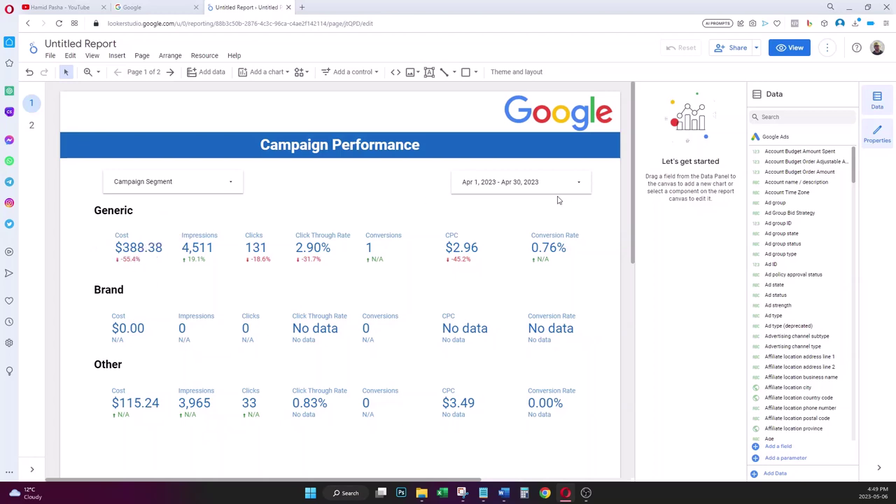
left_click_drag(634, 202, 640, 180)
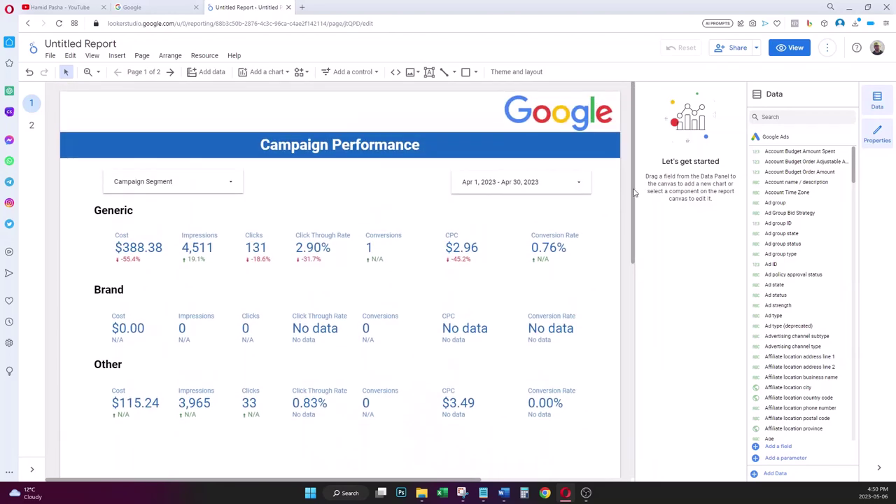